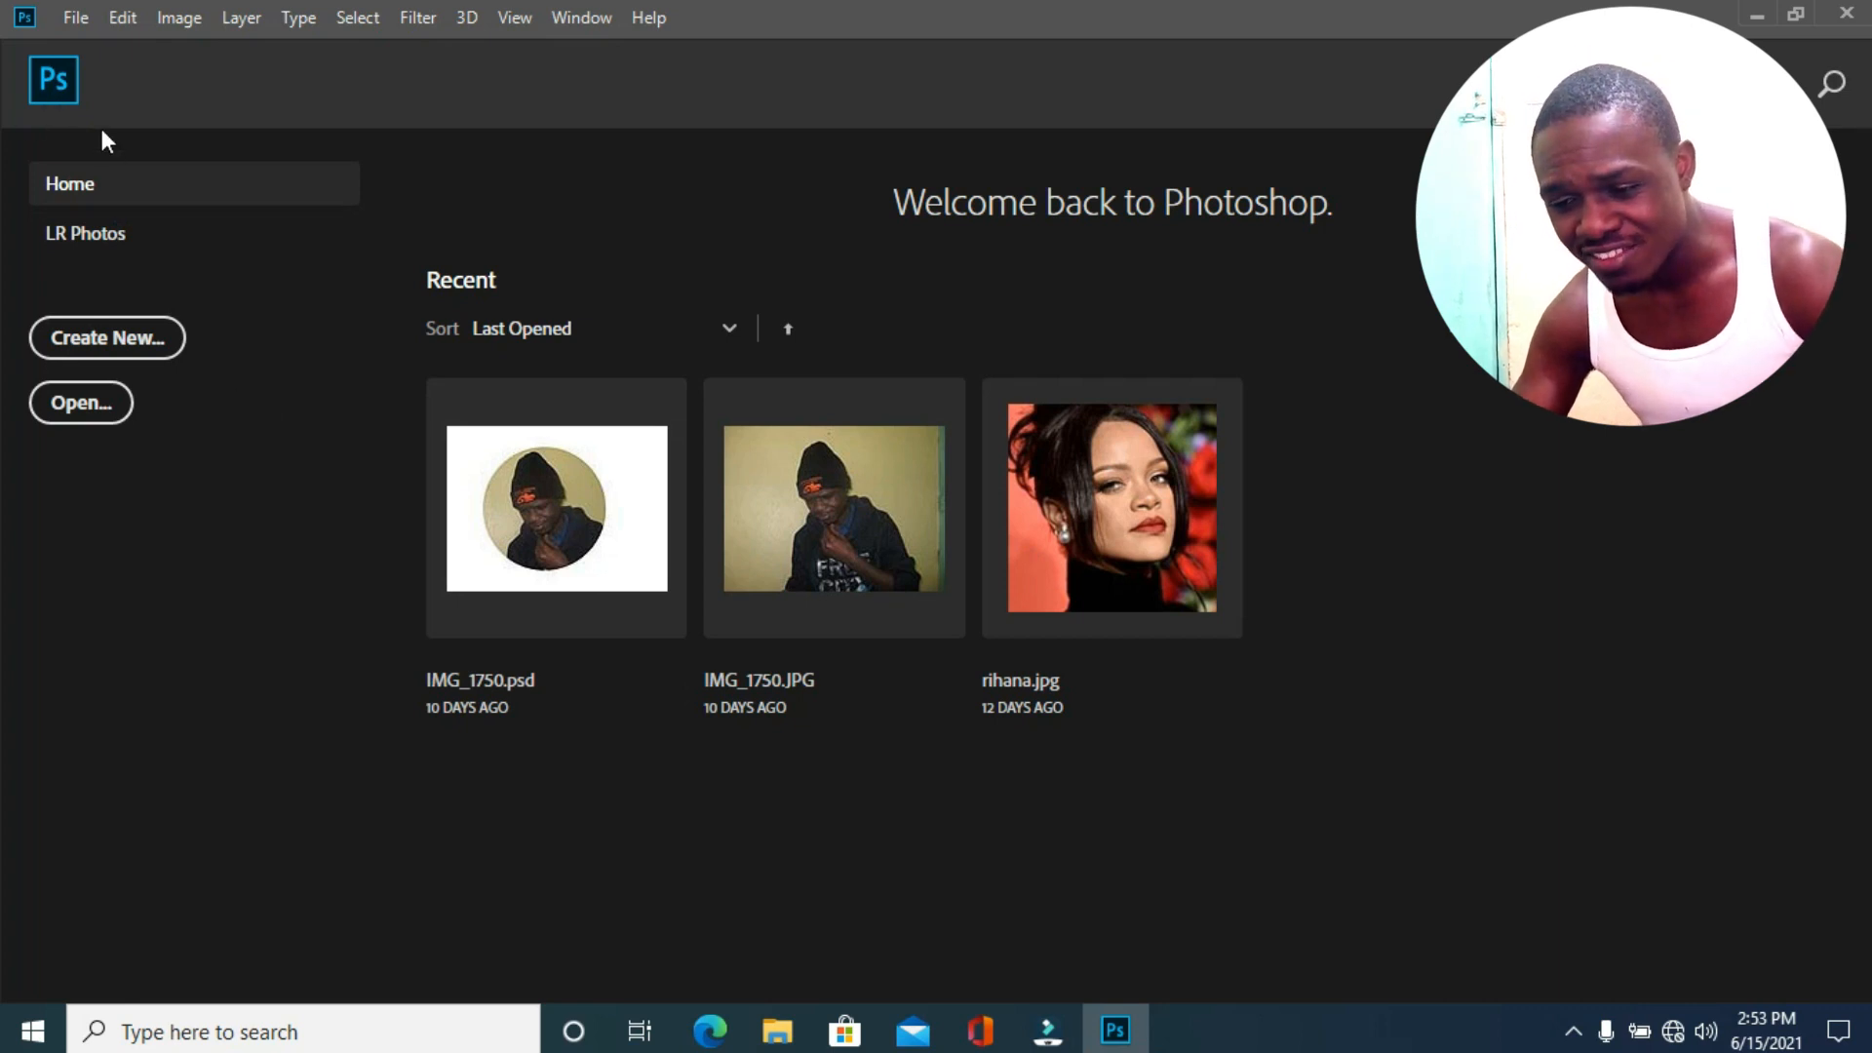
Create a new 1280 x 720 pixel document at 300 pixels/inch in RGB Color with a white background.
click(53, 88)
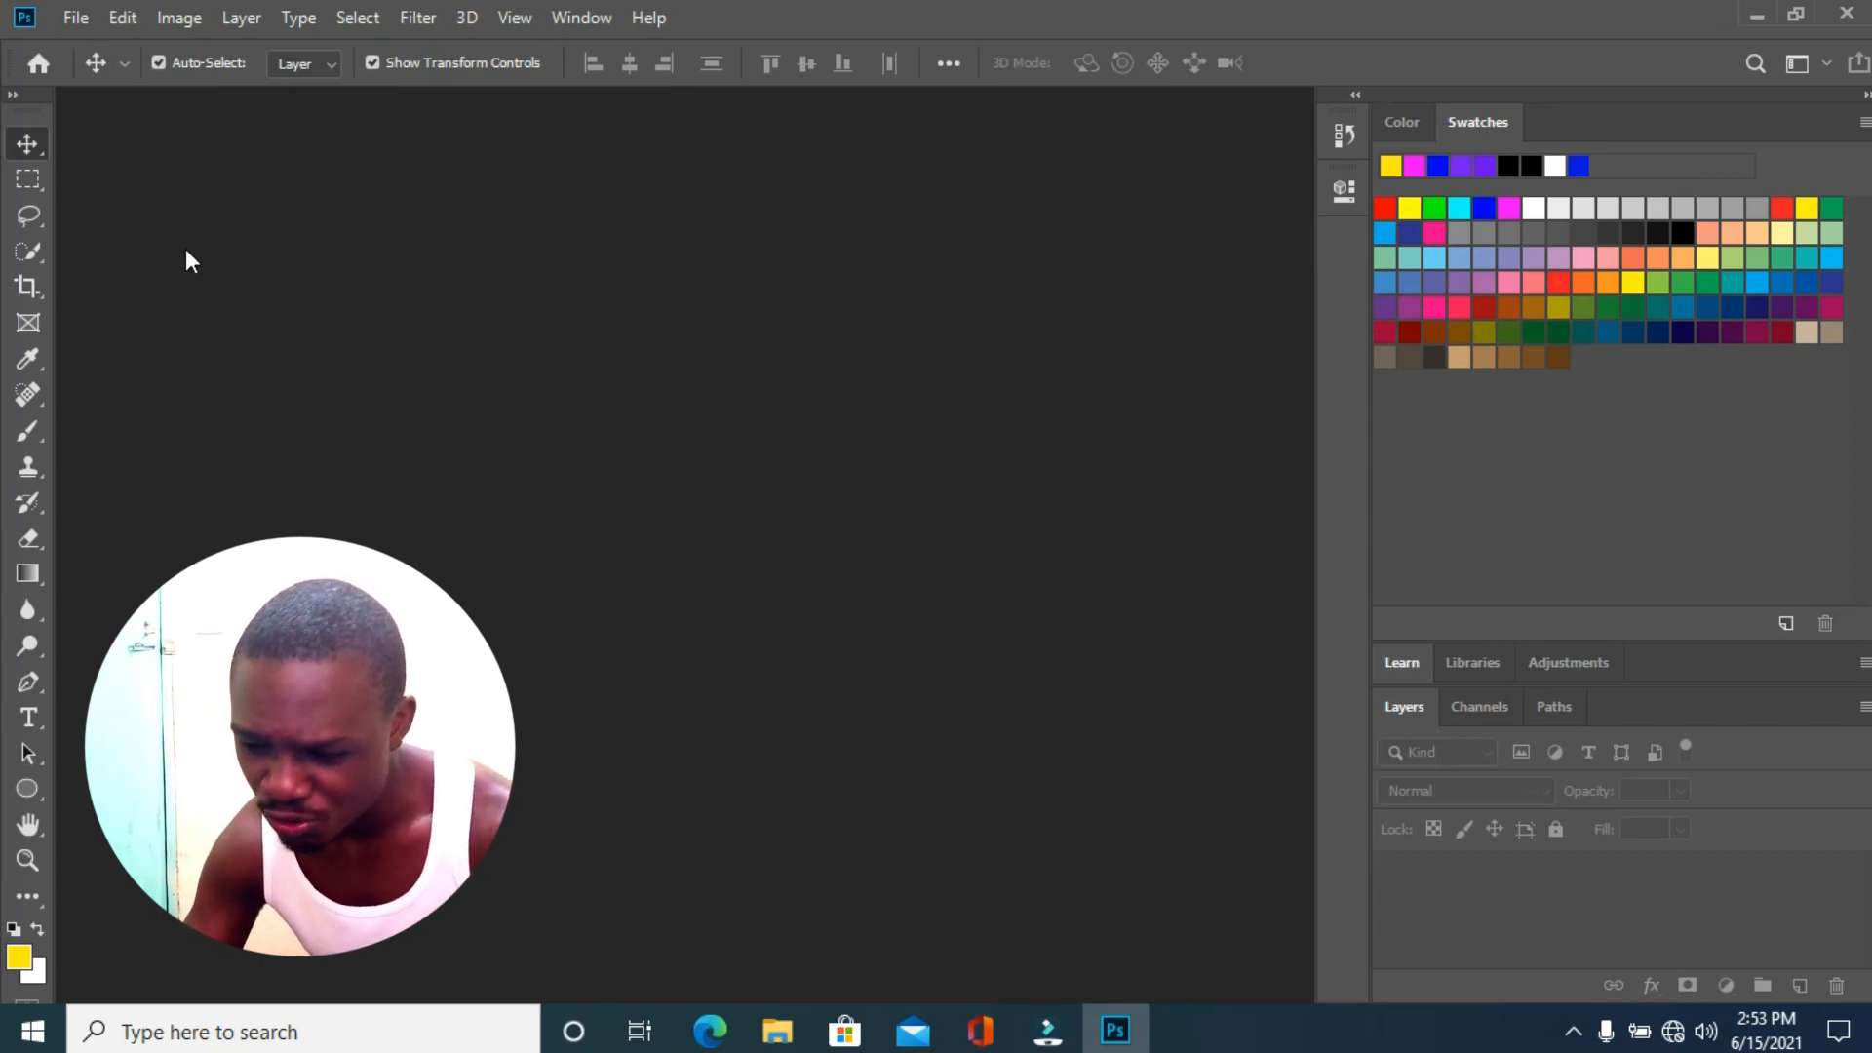
click(70, 19)
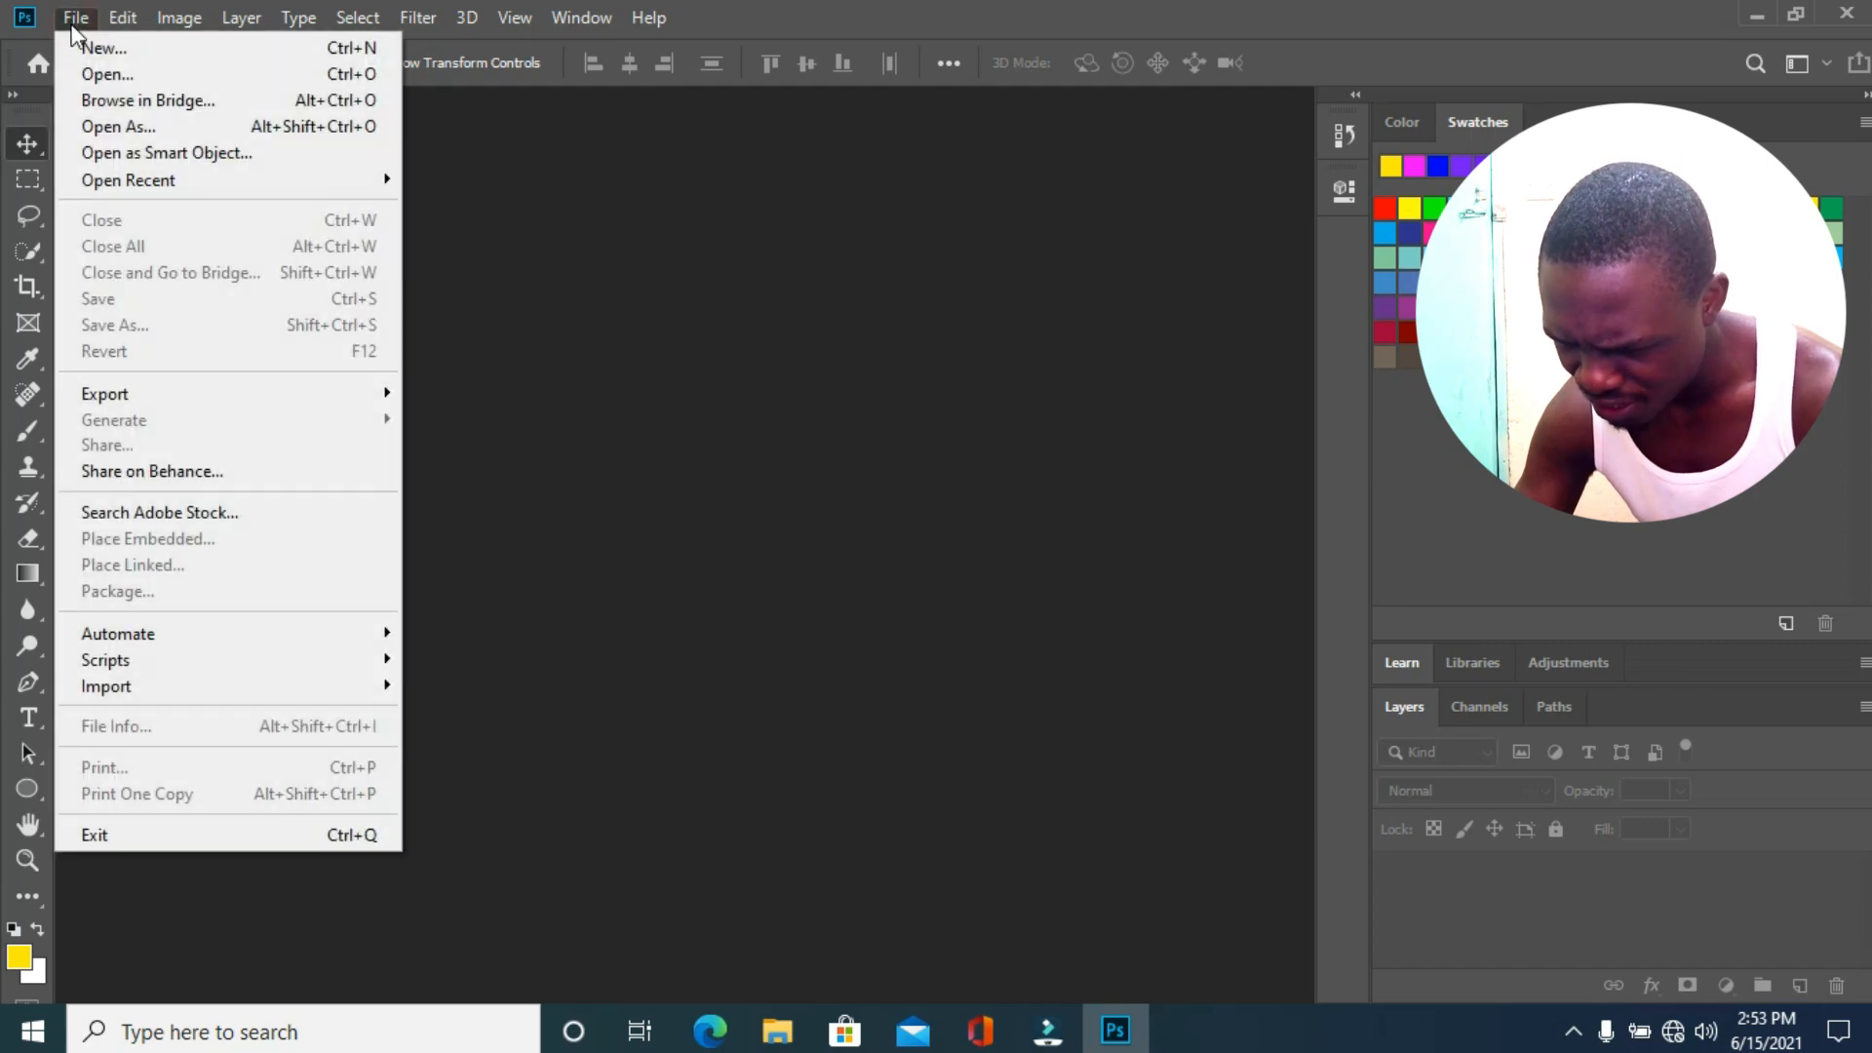
click(96, 51)
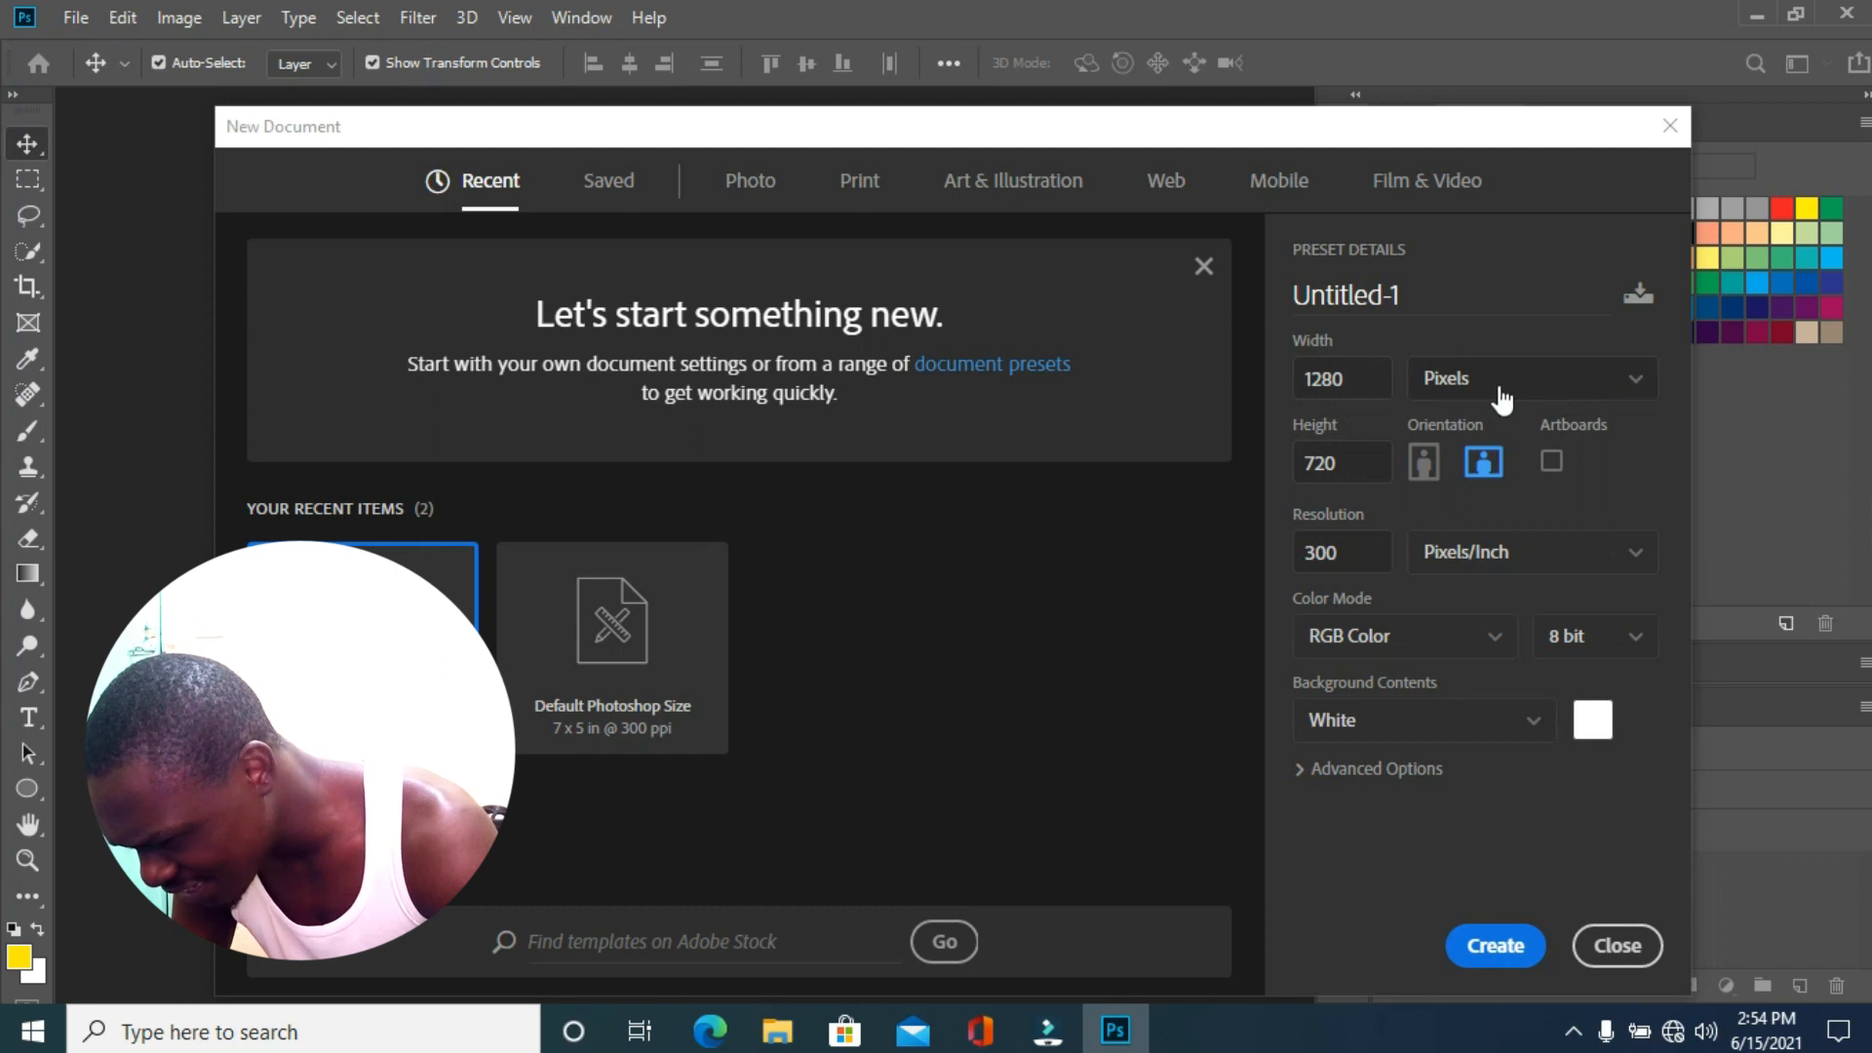
click(1631, 384)
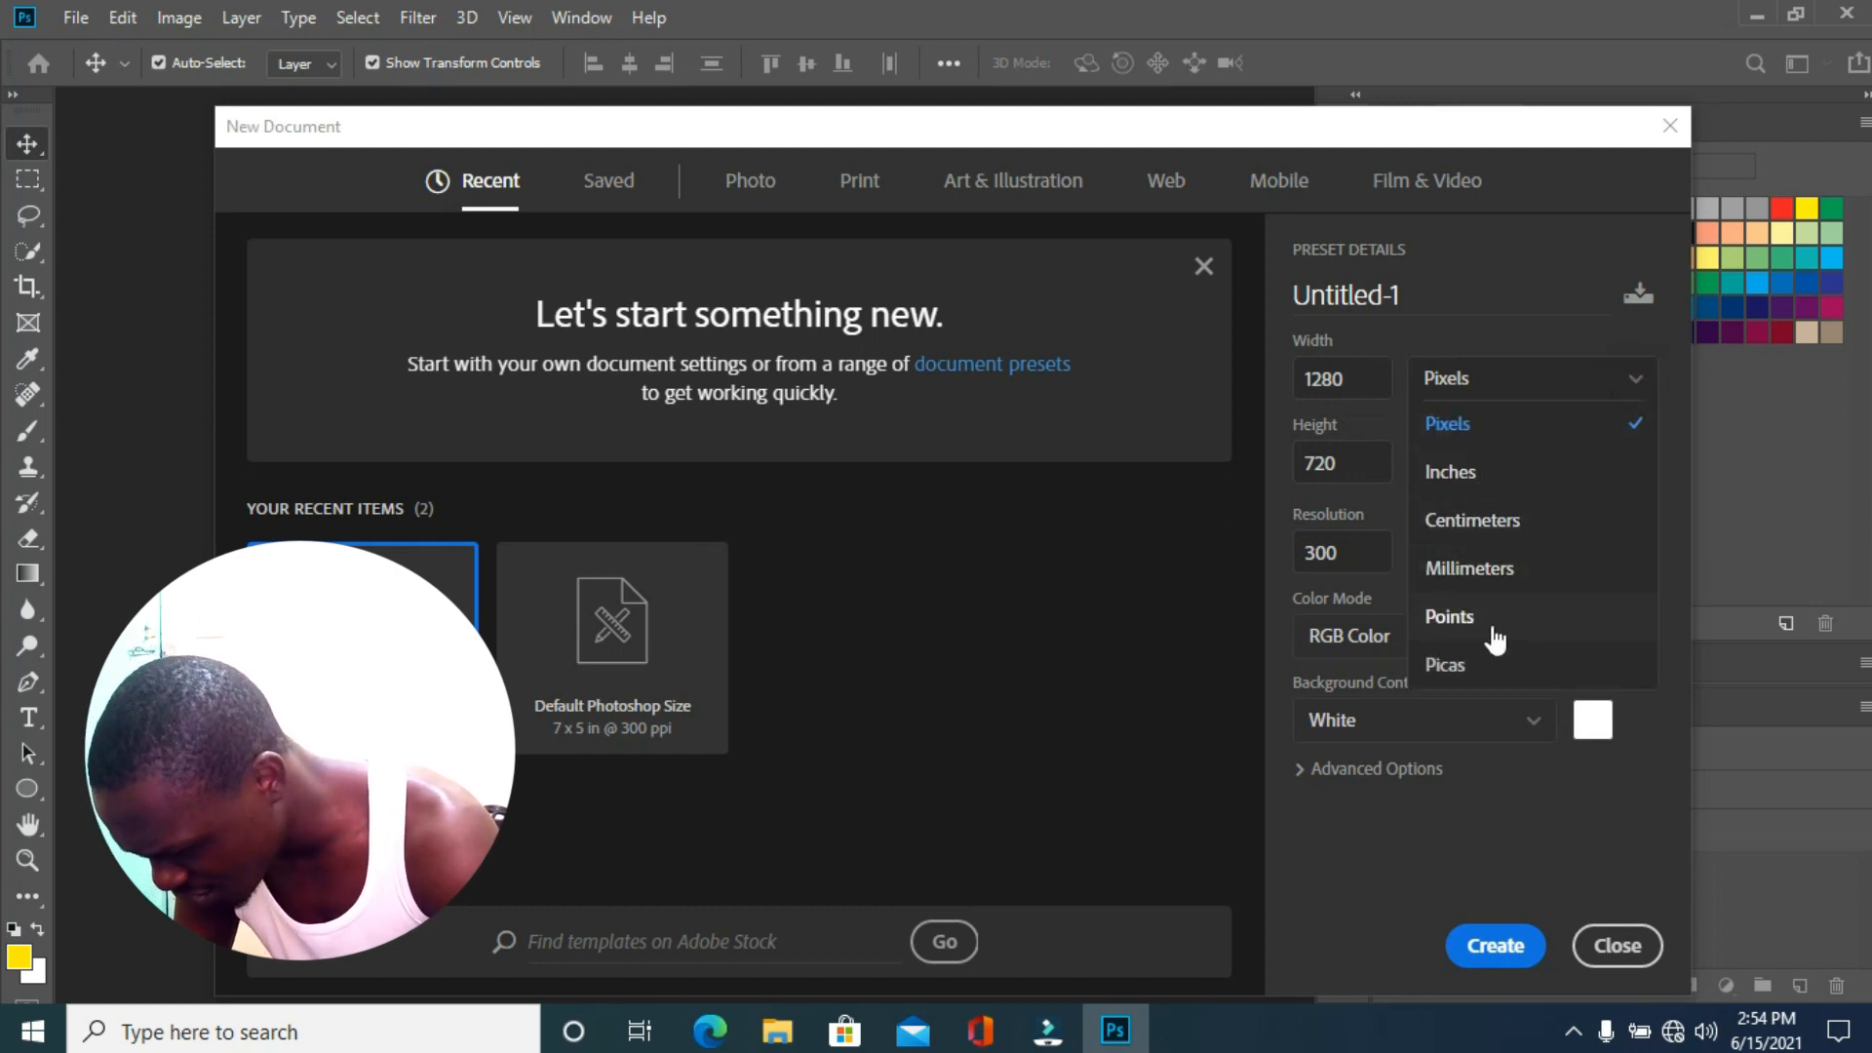
click(1481, 433)
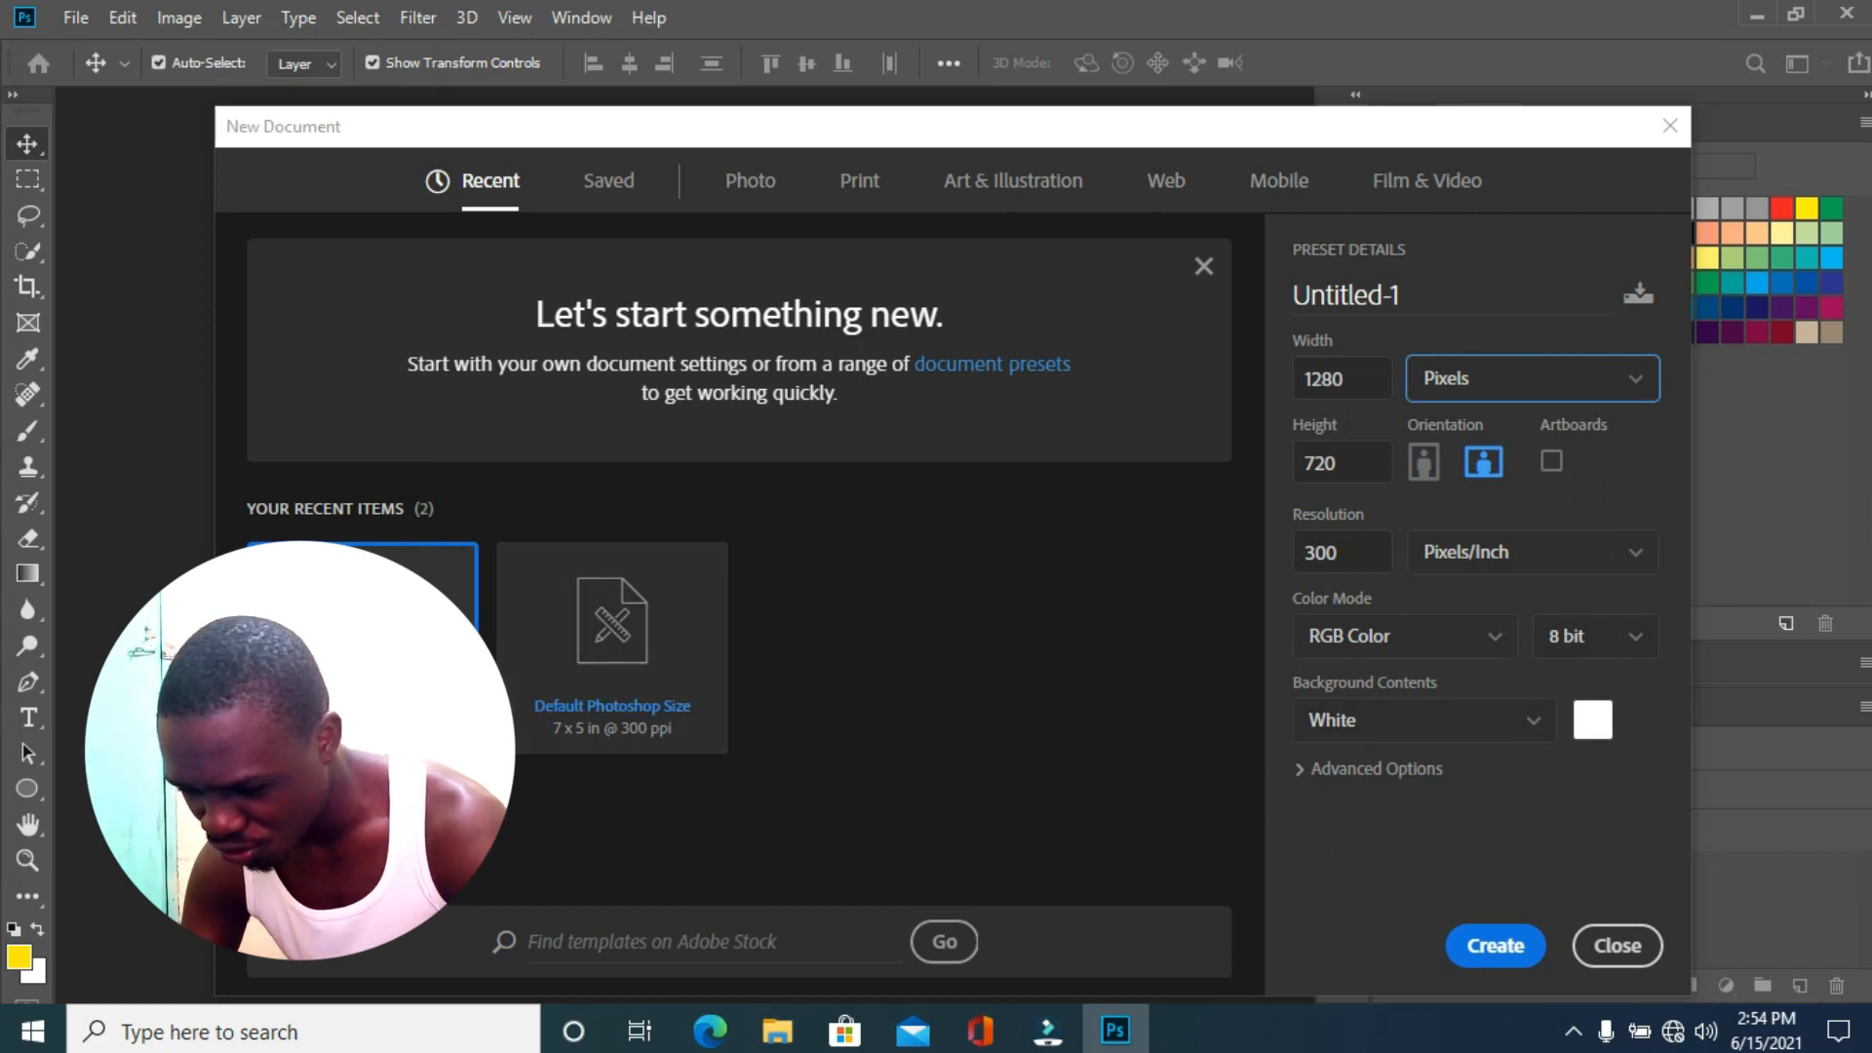
click(429, 656)
click(1513, 972)
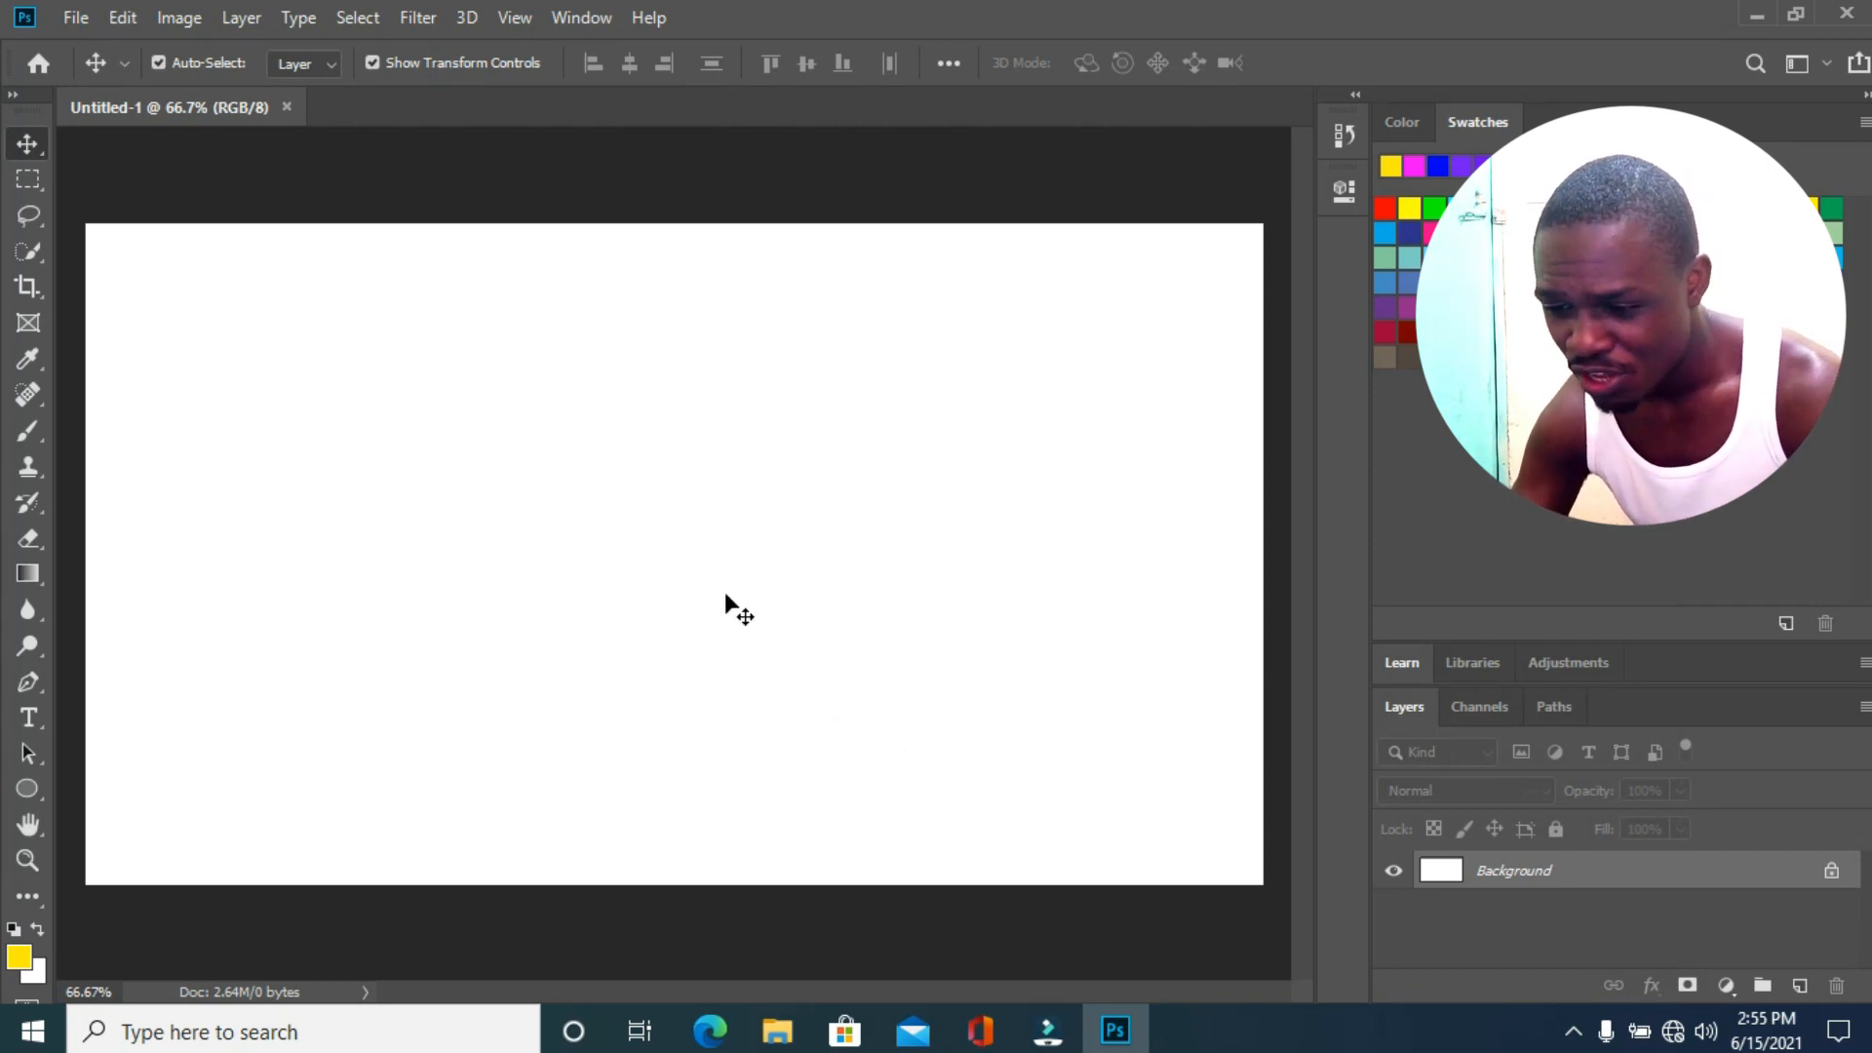
Switch to File Explorer and open the Videos folder of This PC.
click(76, 20)
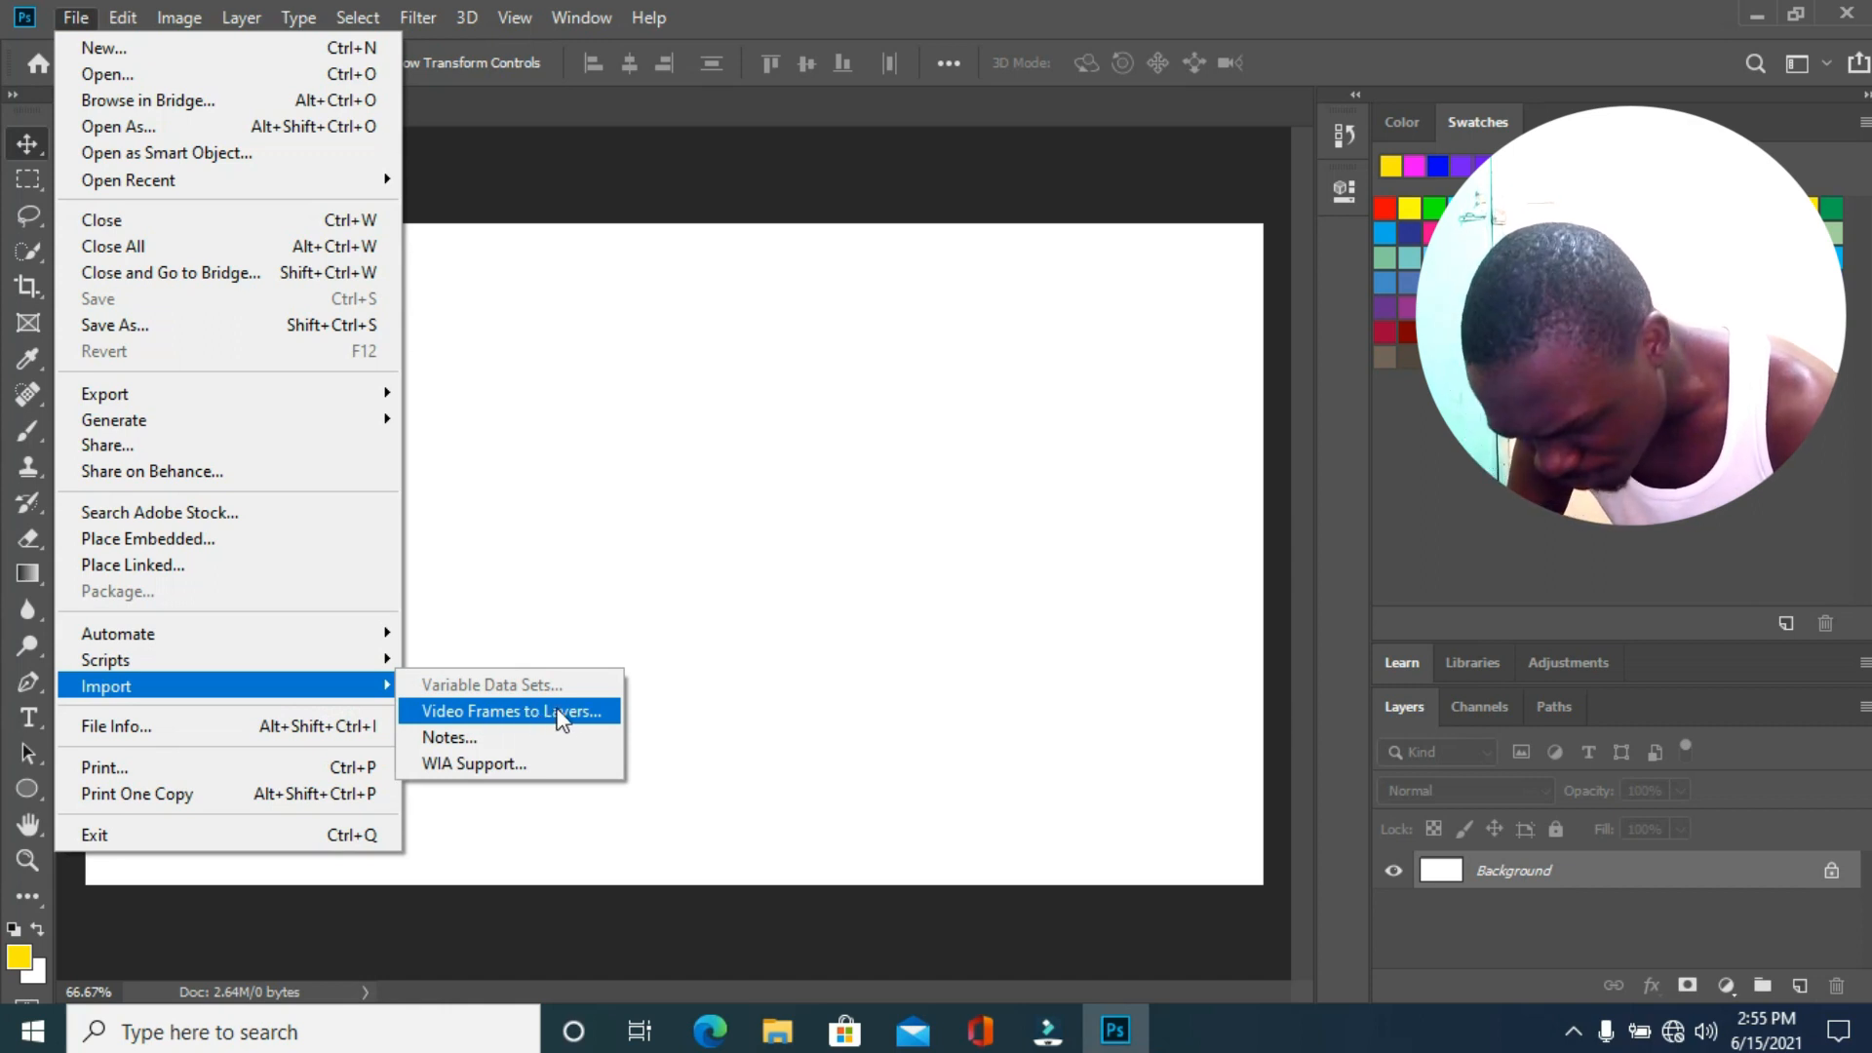
click(702, 361)
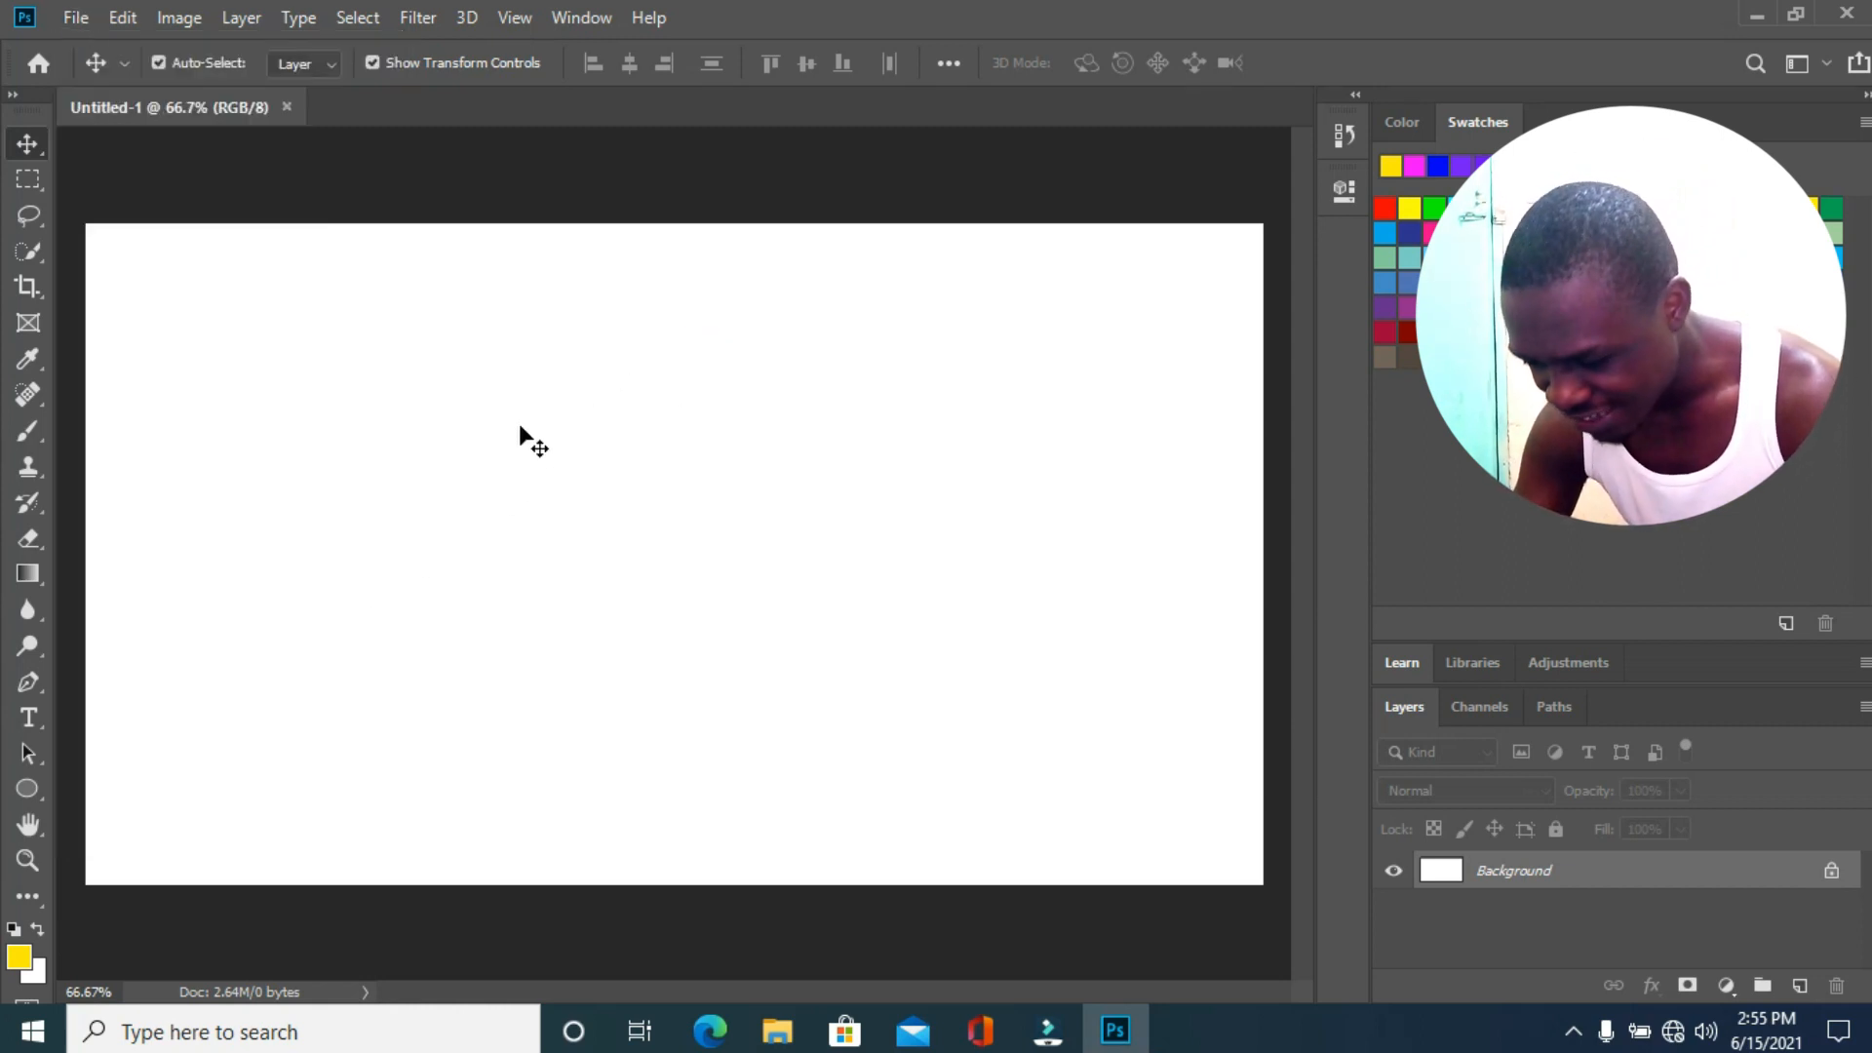
click(777, 1035)
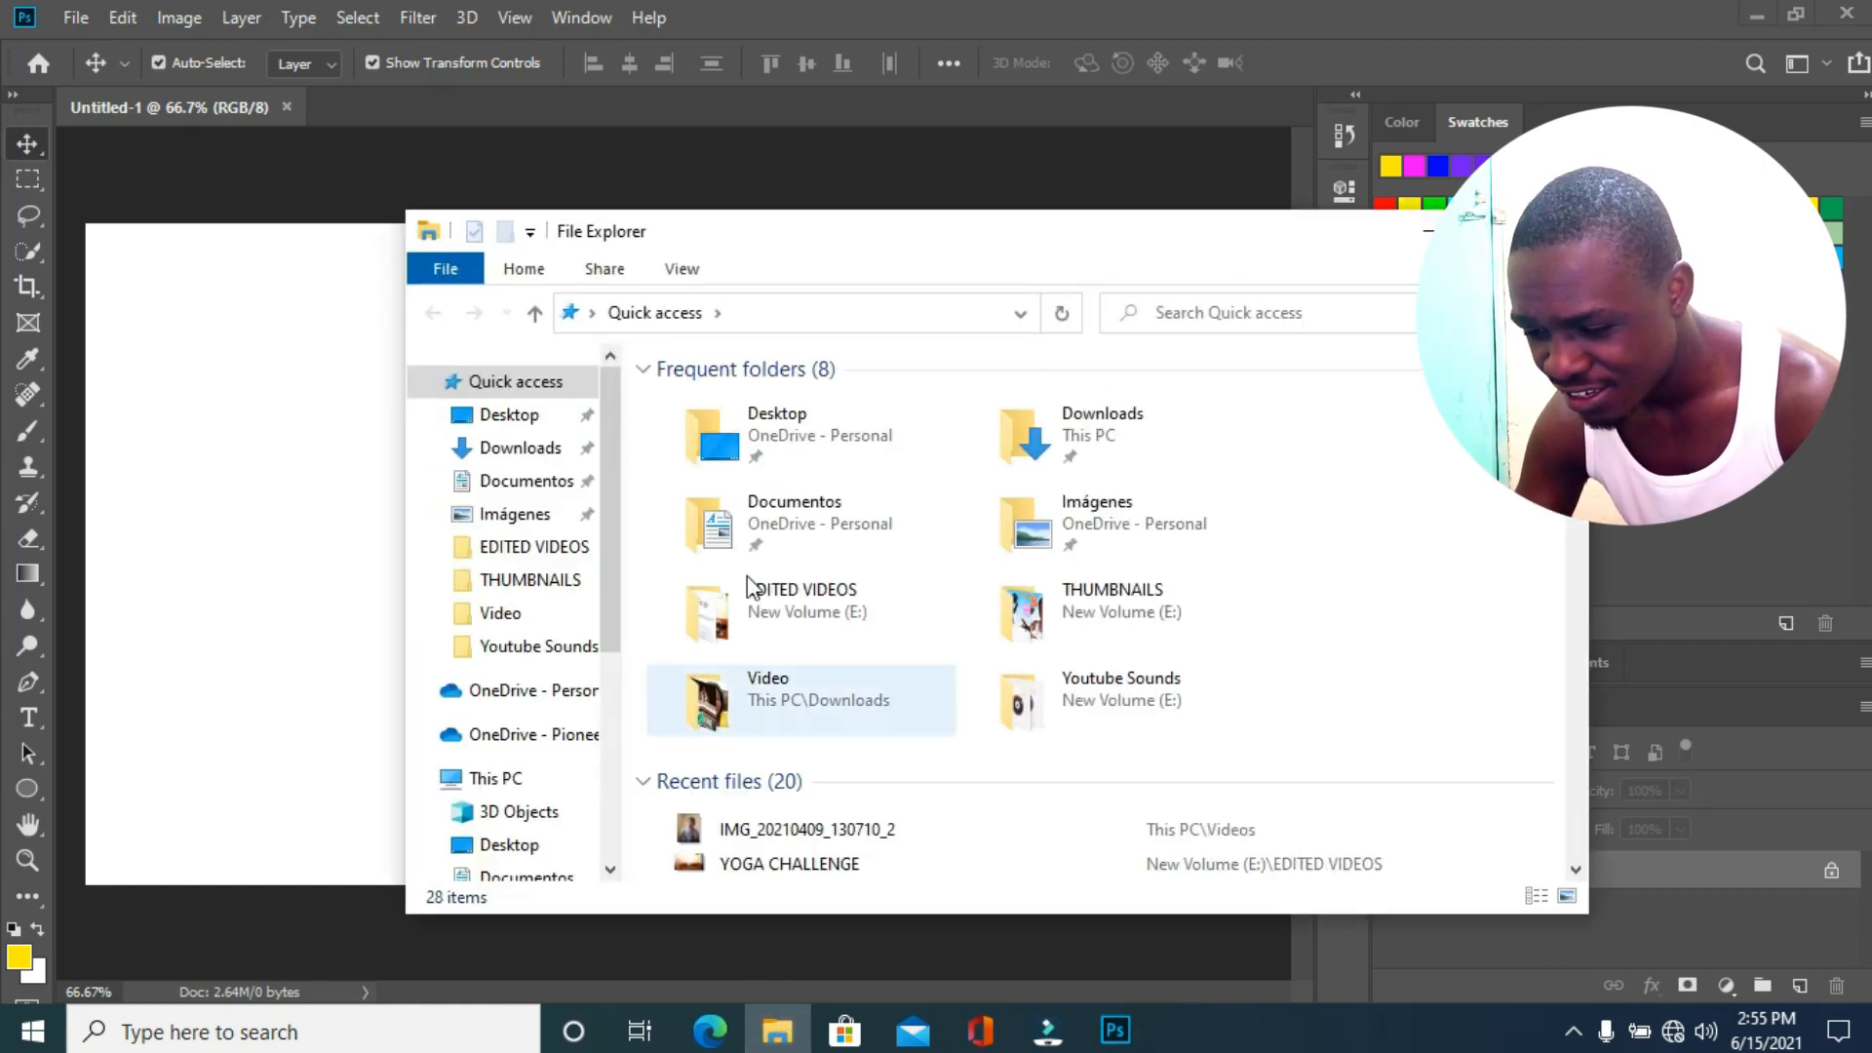
drag(766, 232, 782, 82)
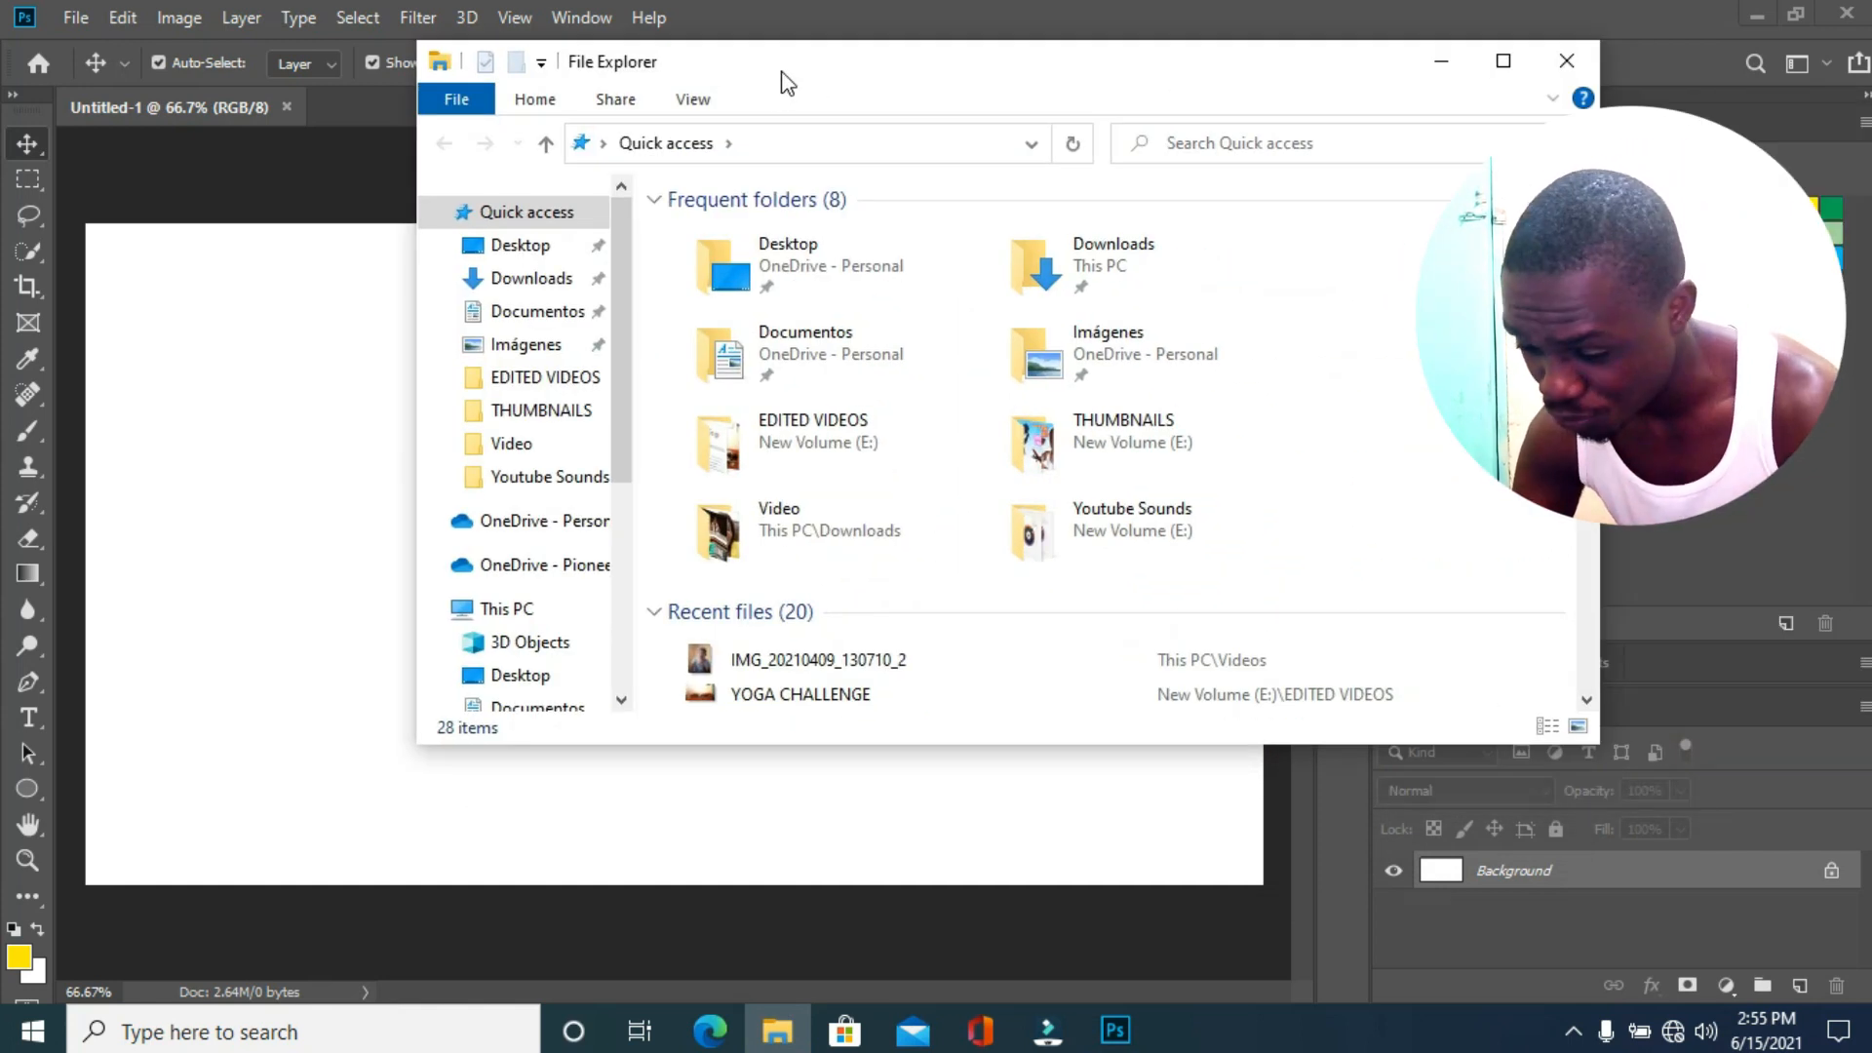
scroll(553, 492, down, 2)
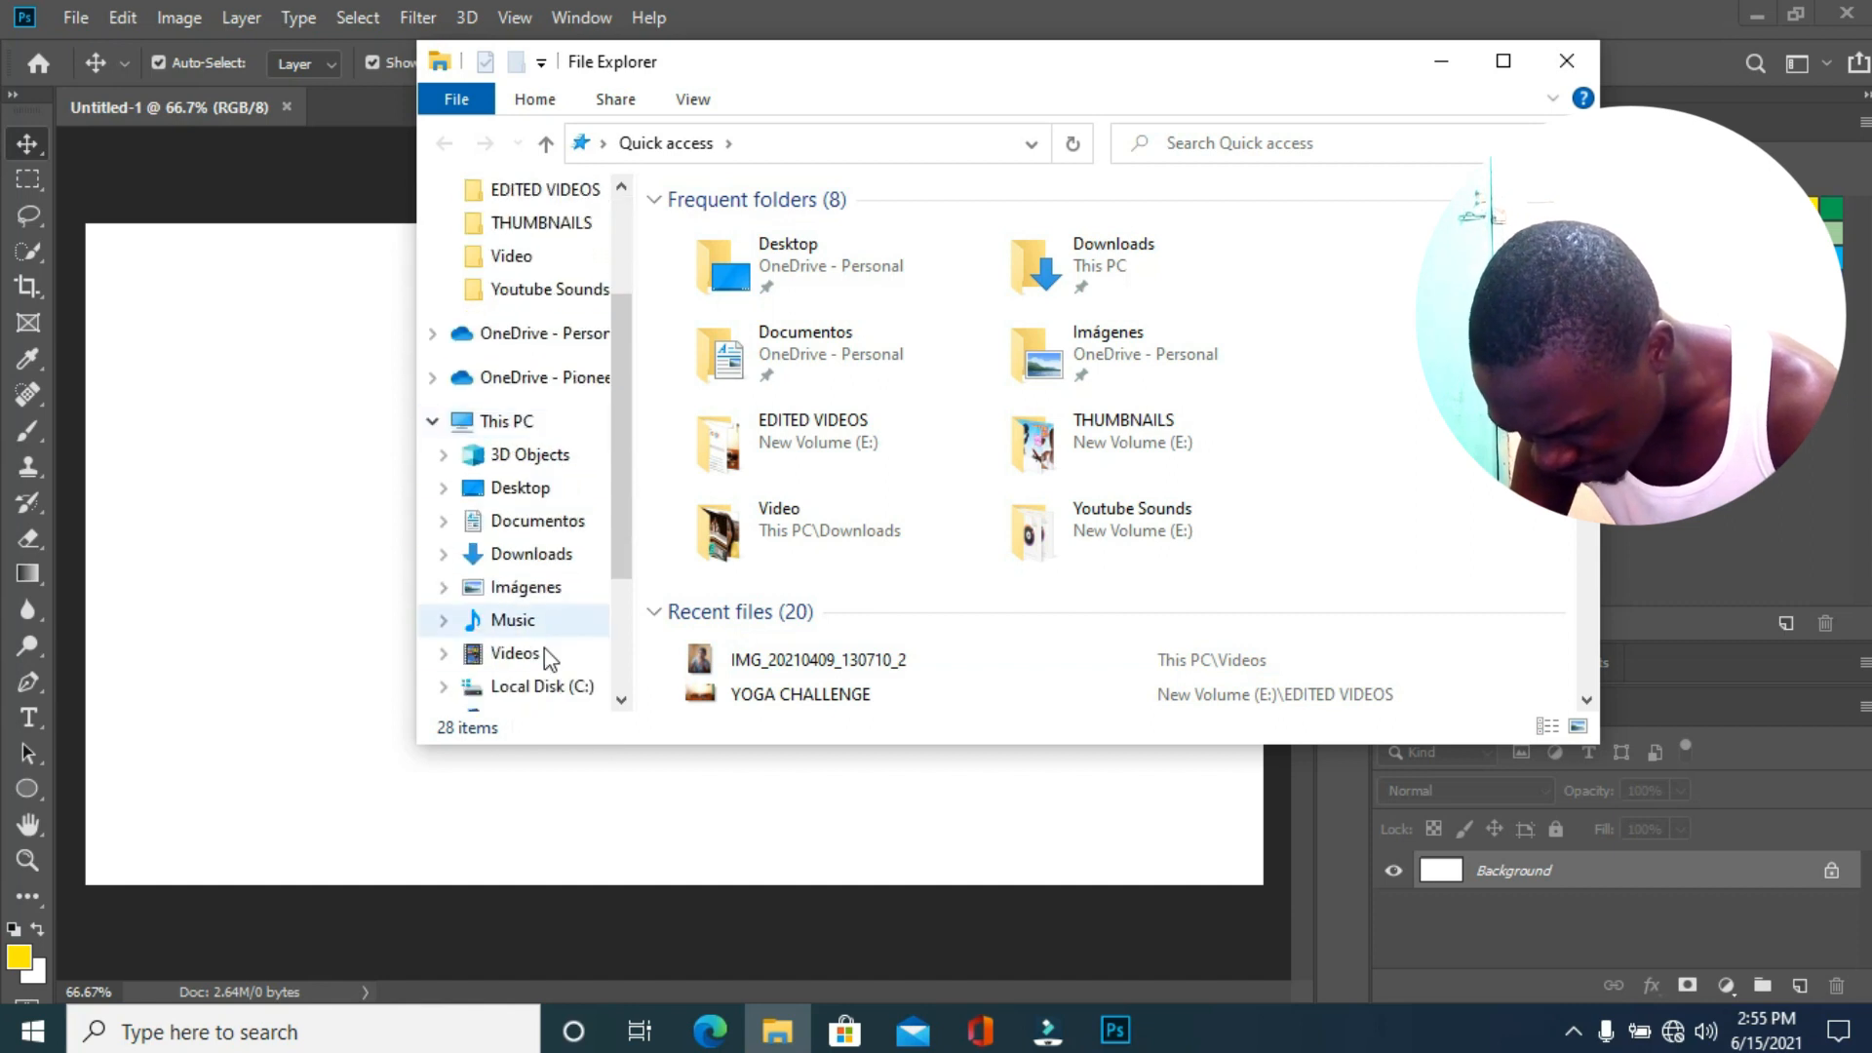
click(539, 654)
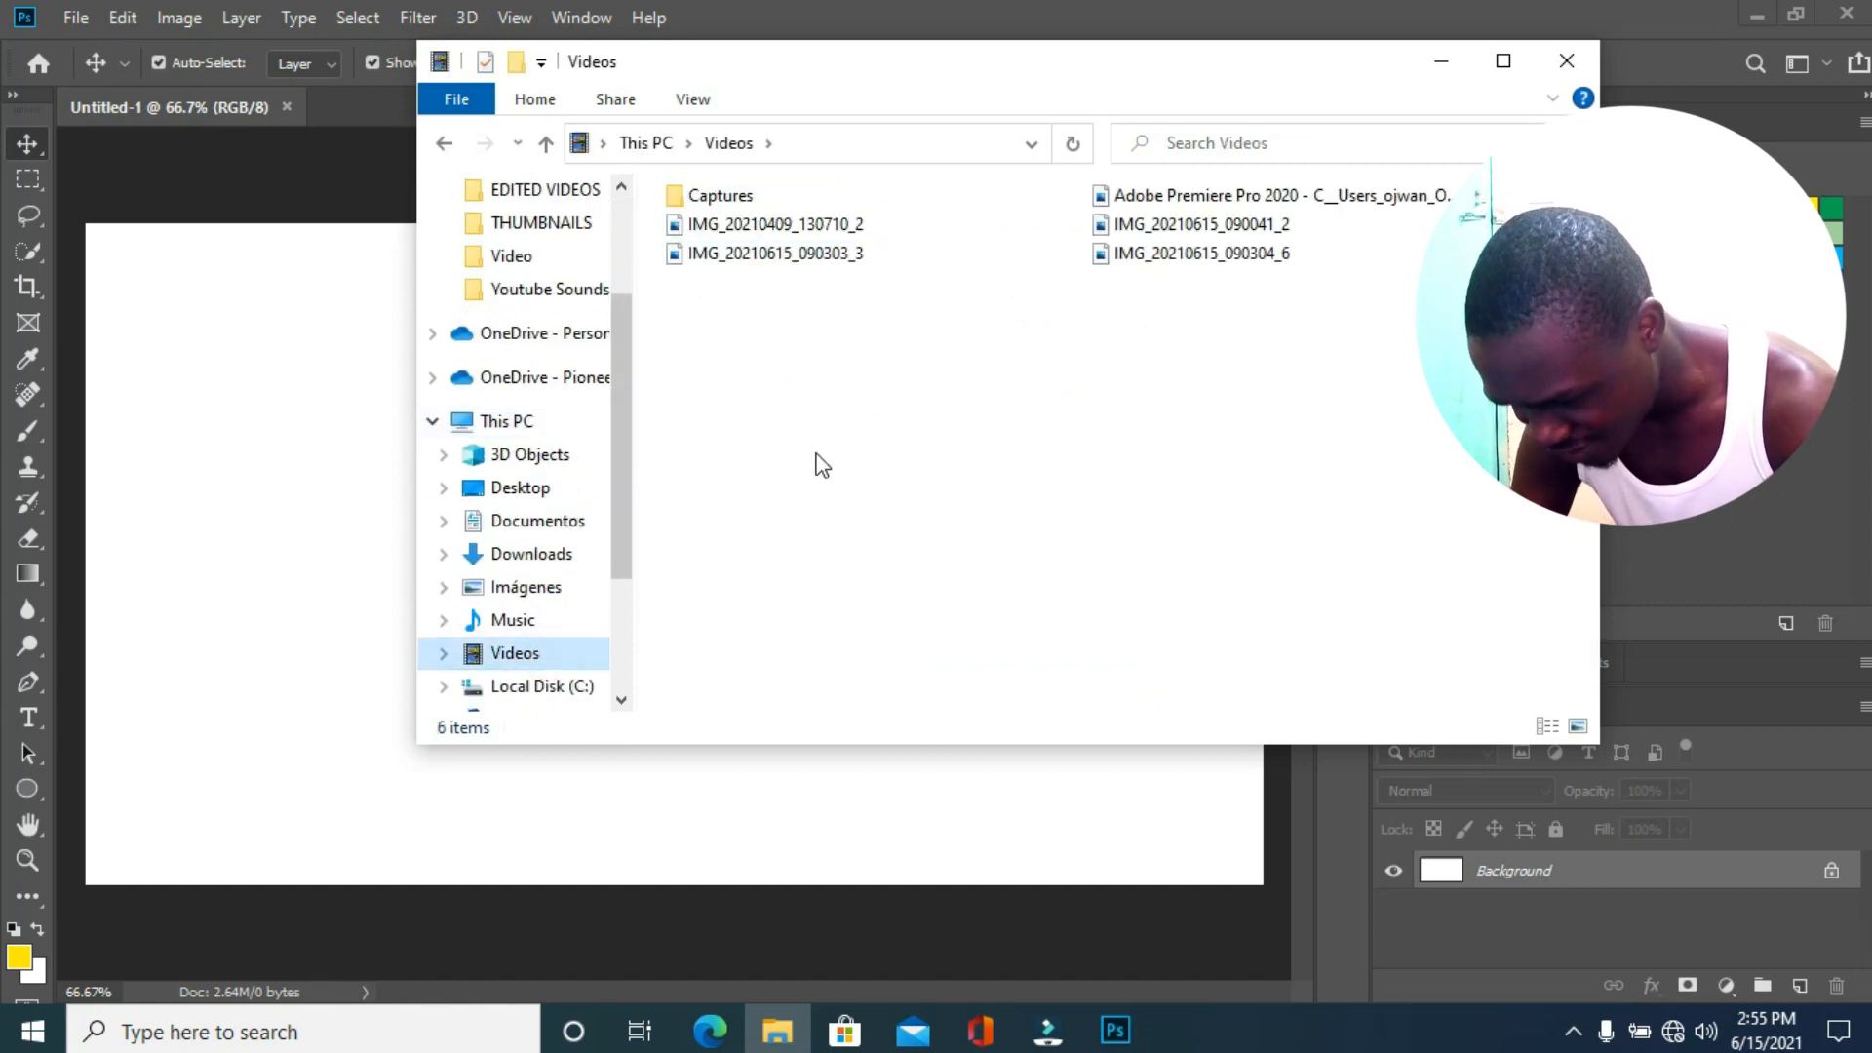
Place the photo IMG_20210409_130710_2 from the Videos folder into the Untitled-1 document at its default fit.
click(1301, 255)
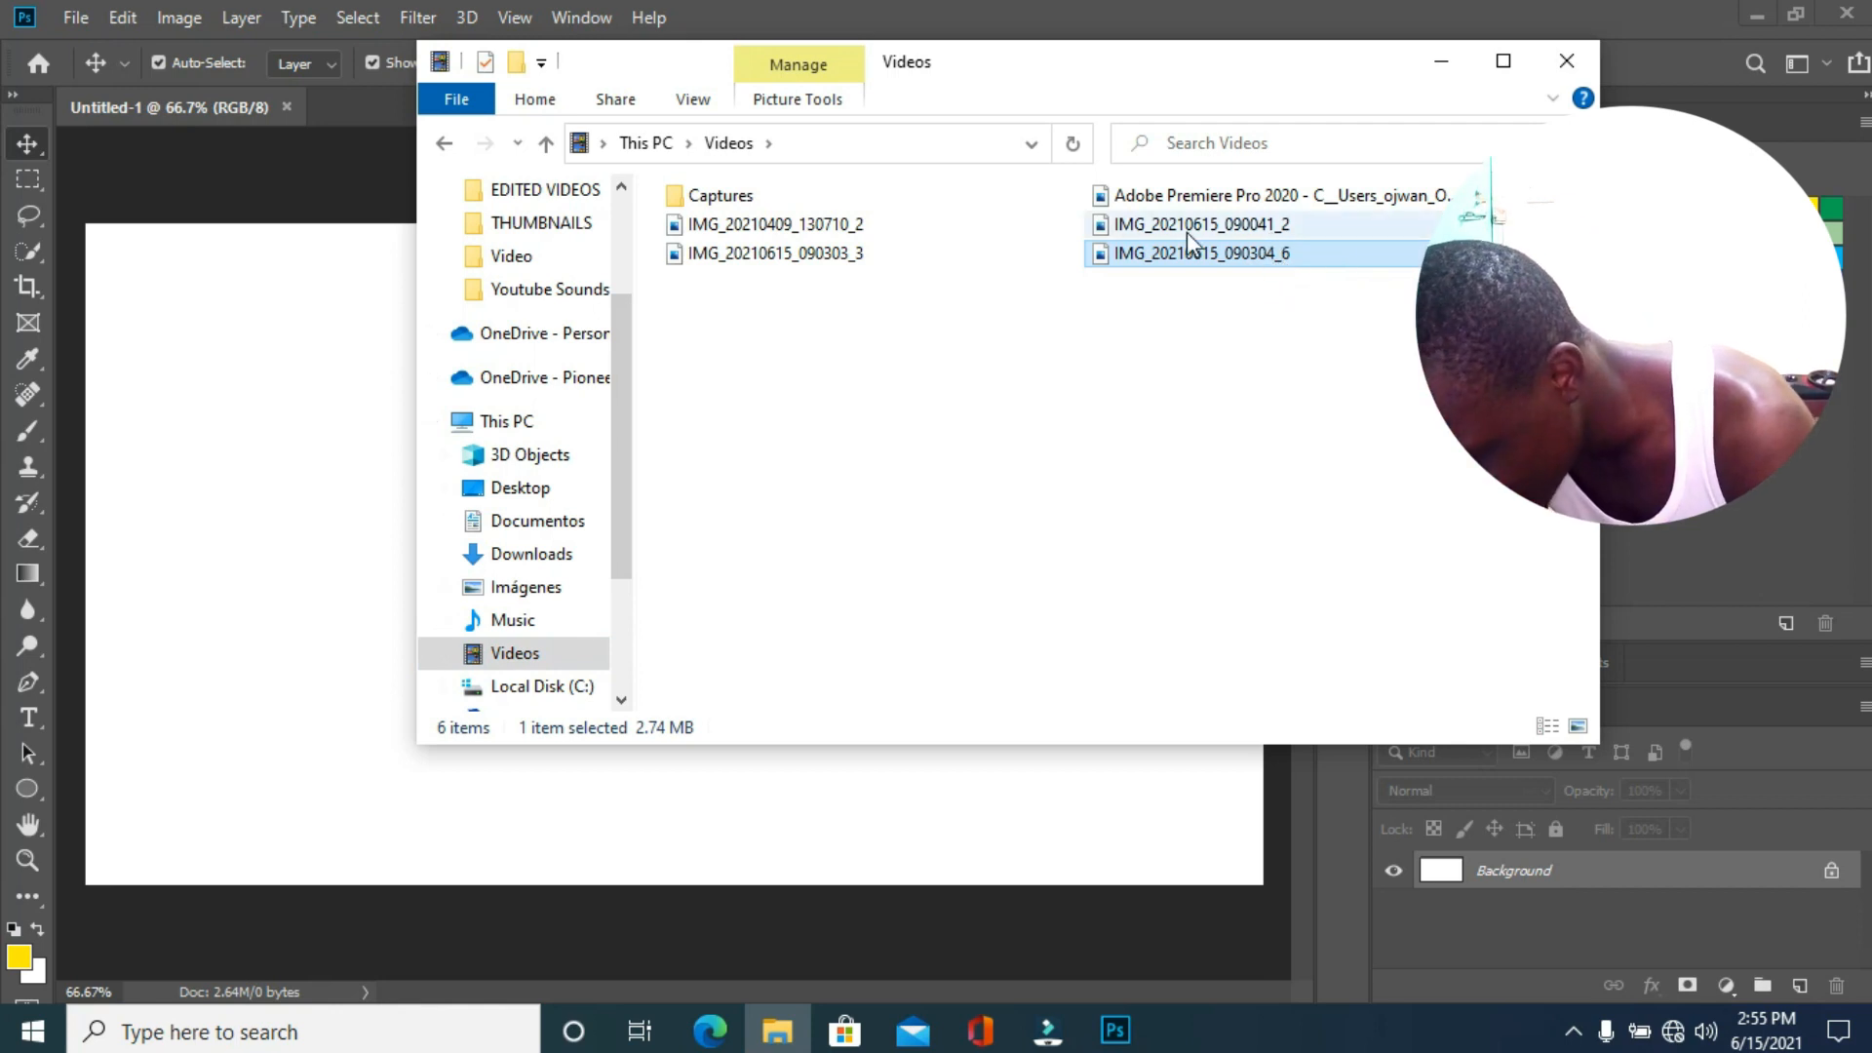
click(1242, 229)
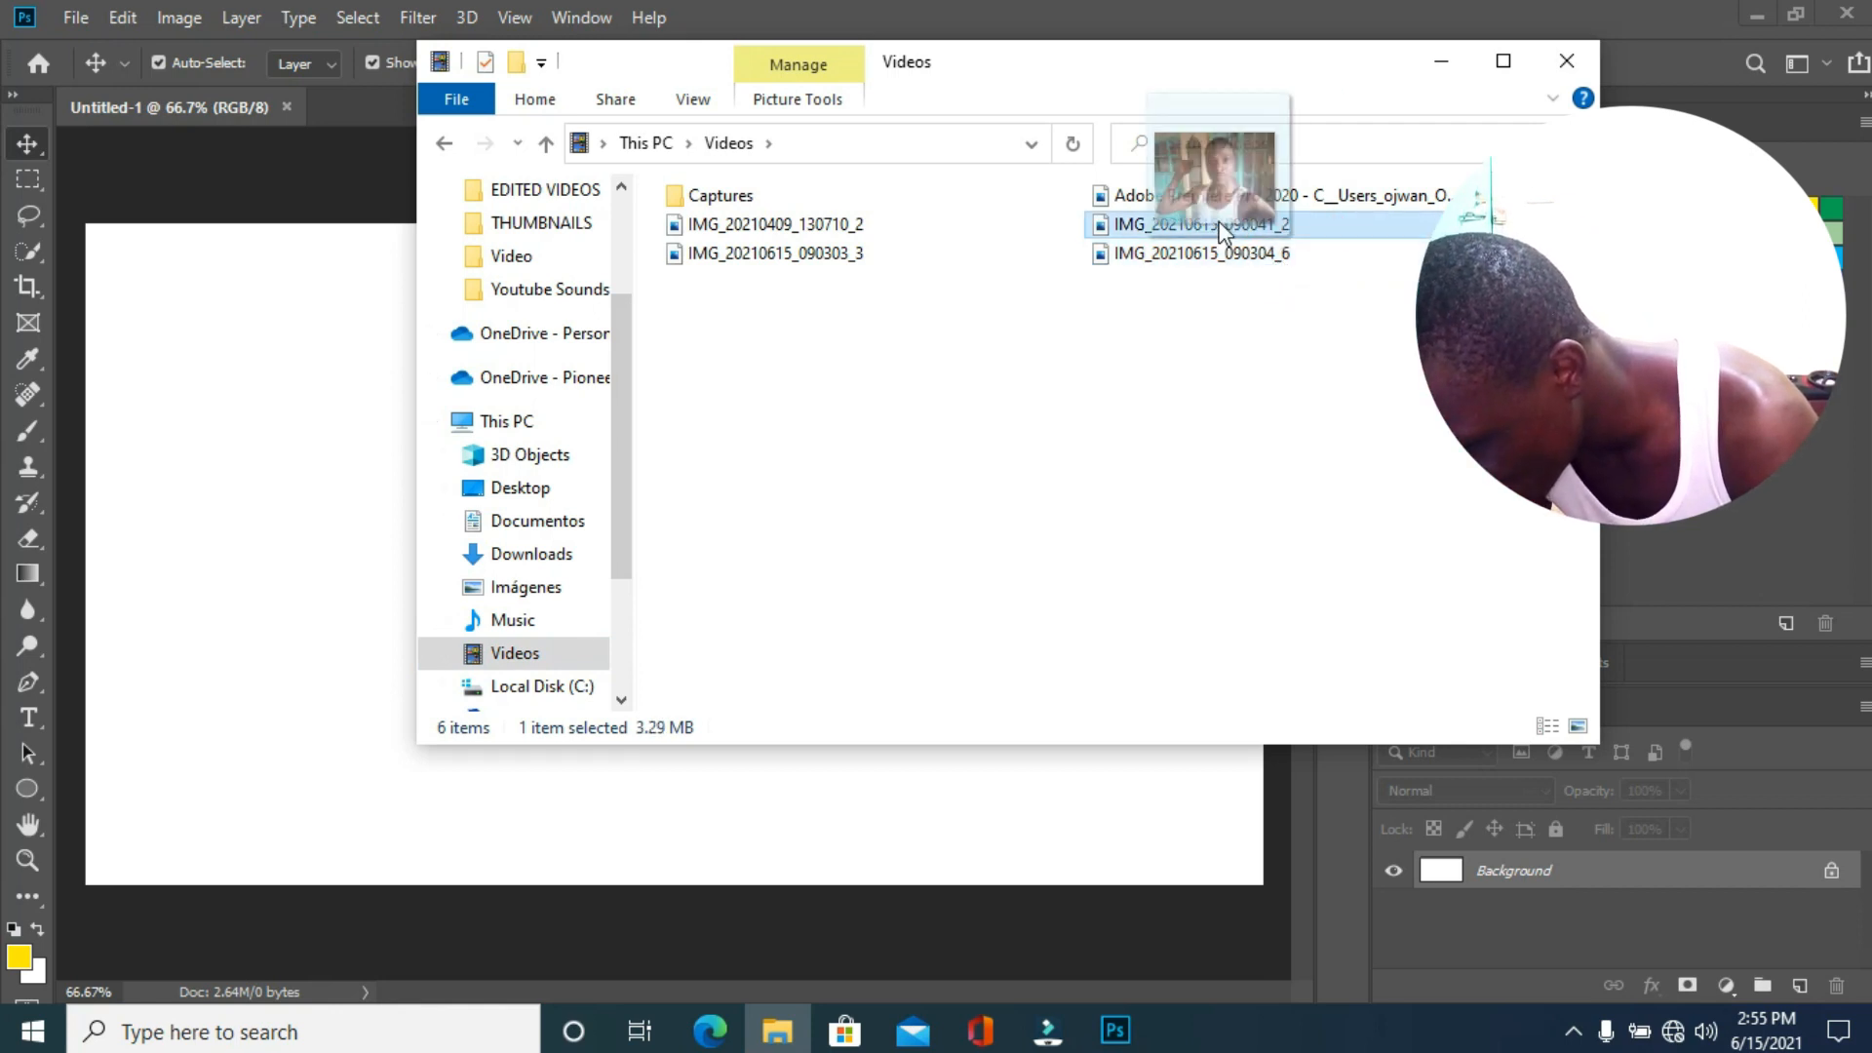
click(858, 225)
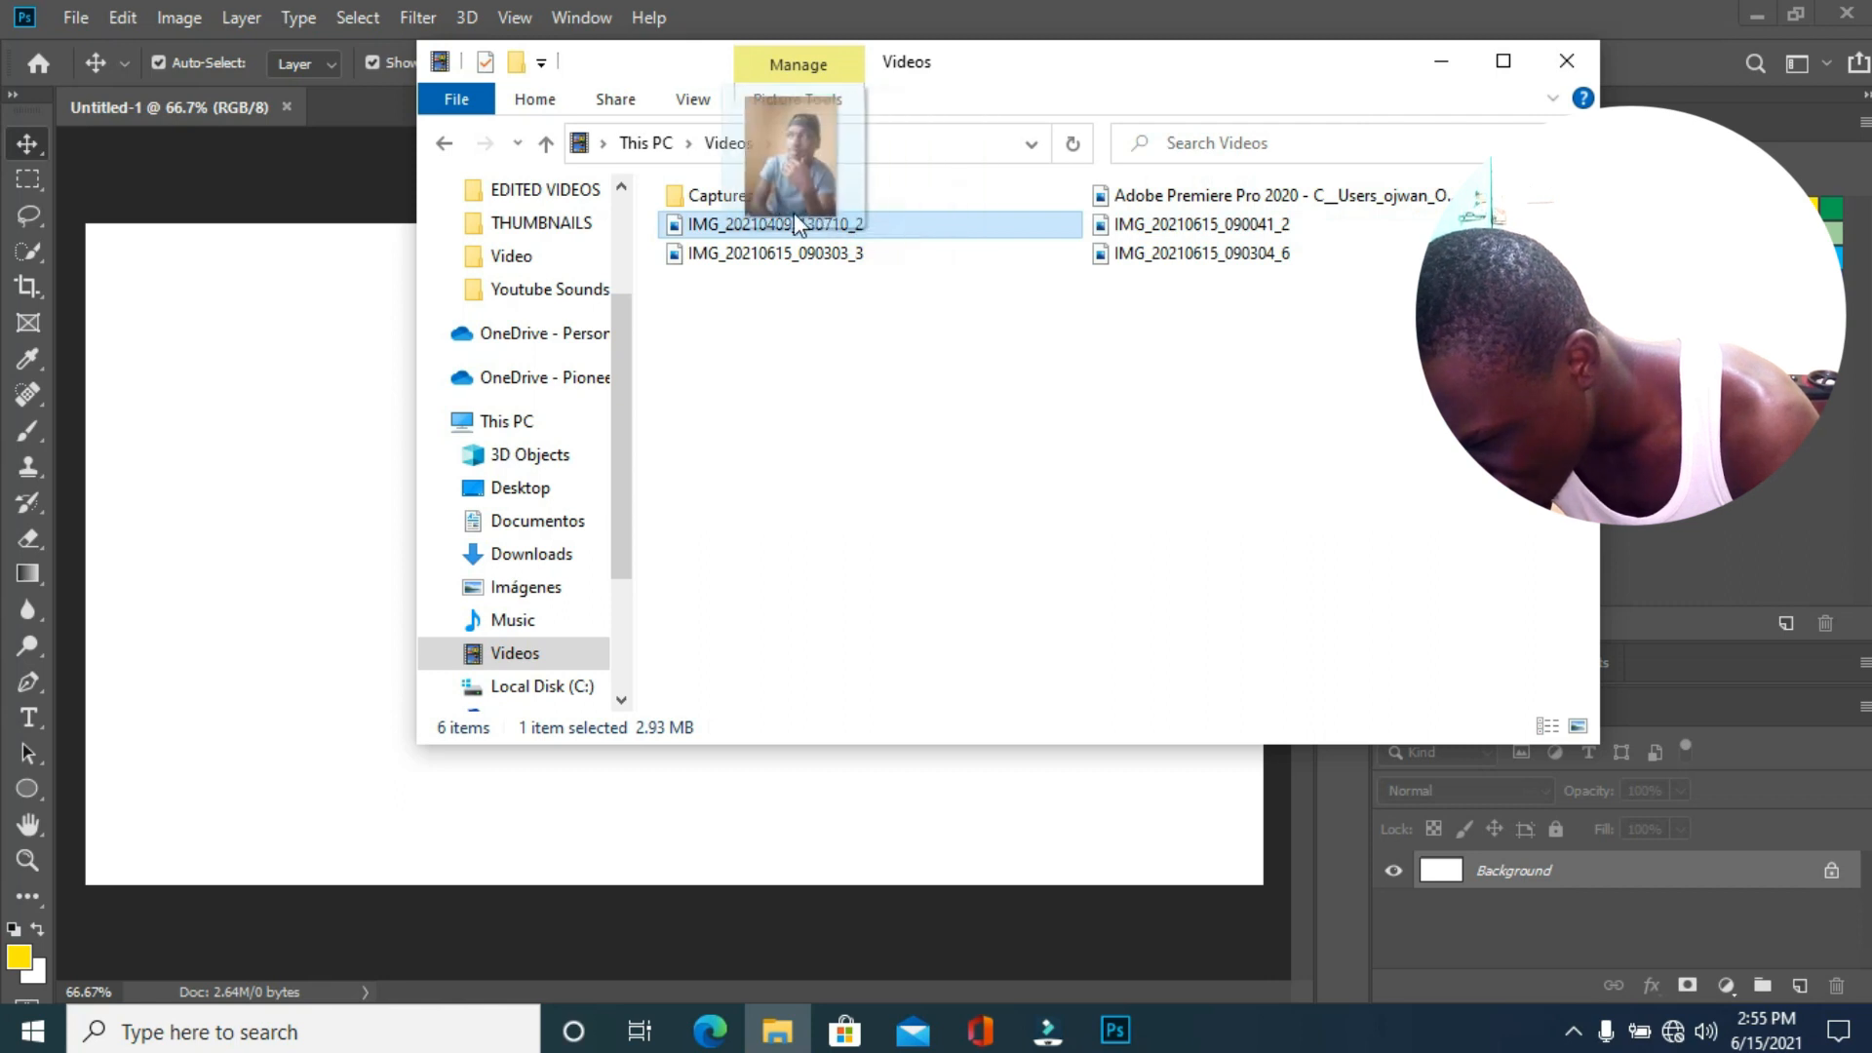
click(924, 222)
drag(926, 226, 246, 472)
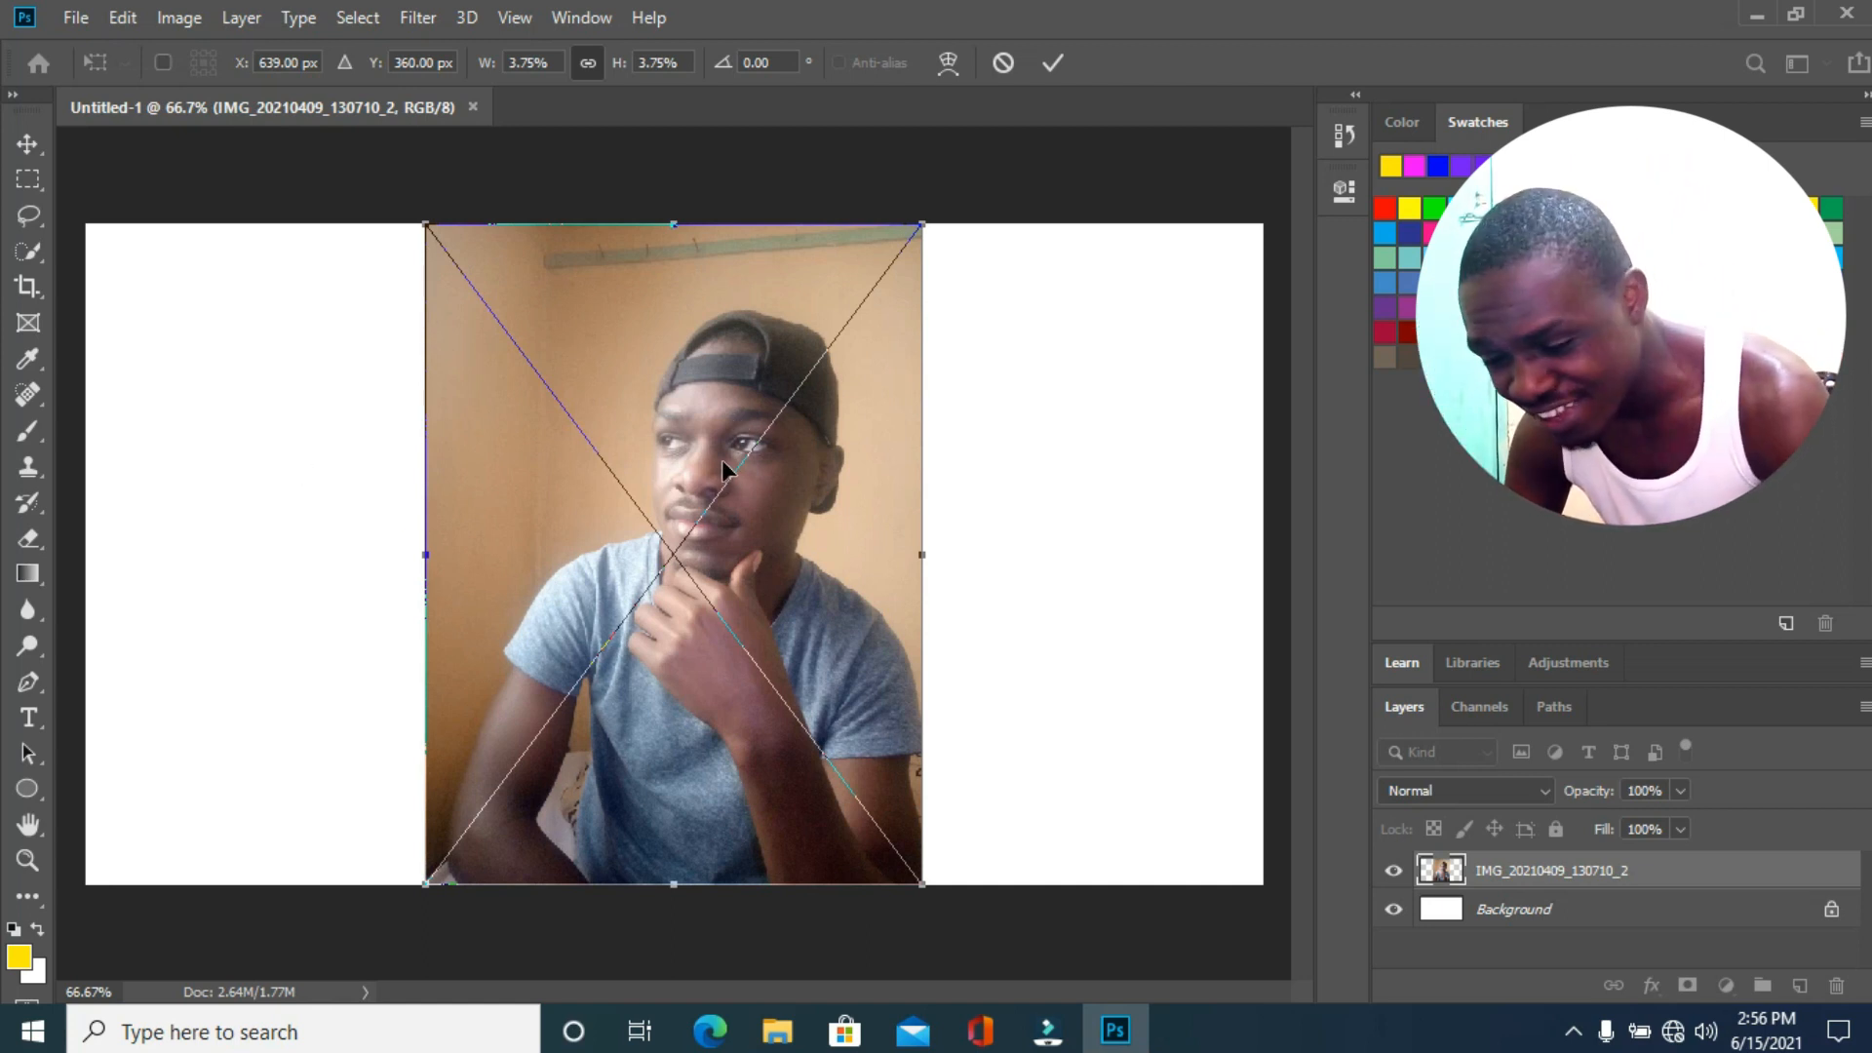
key(Return)
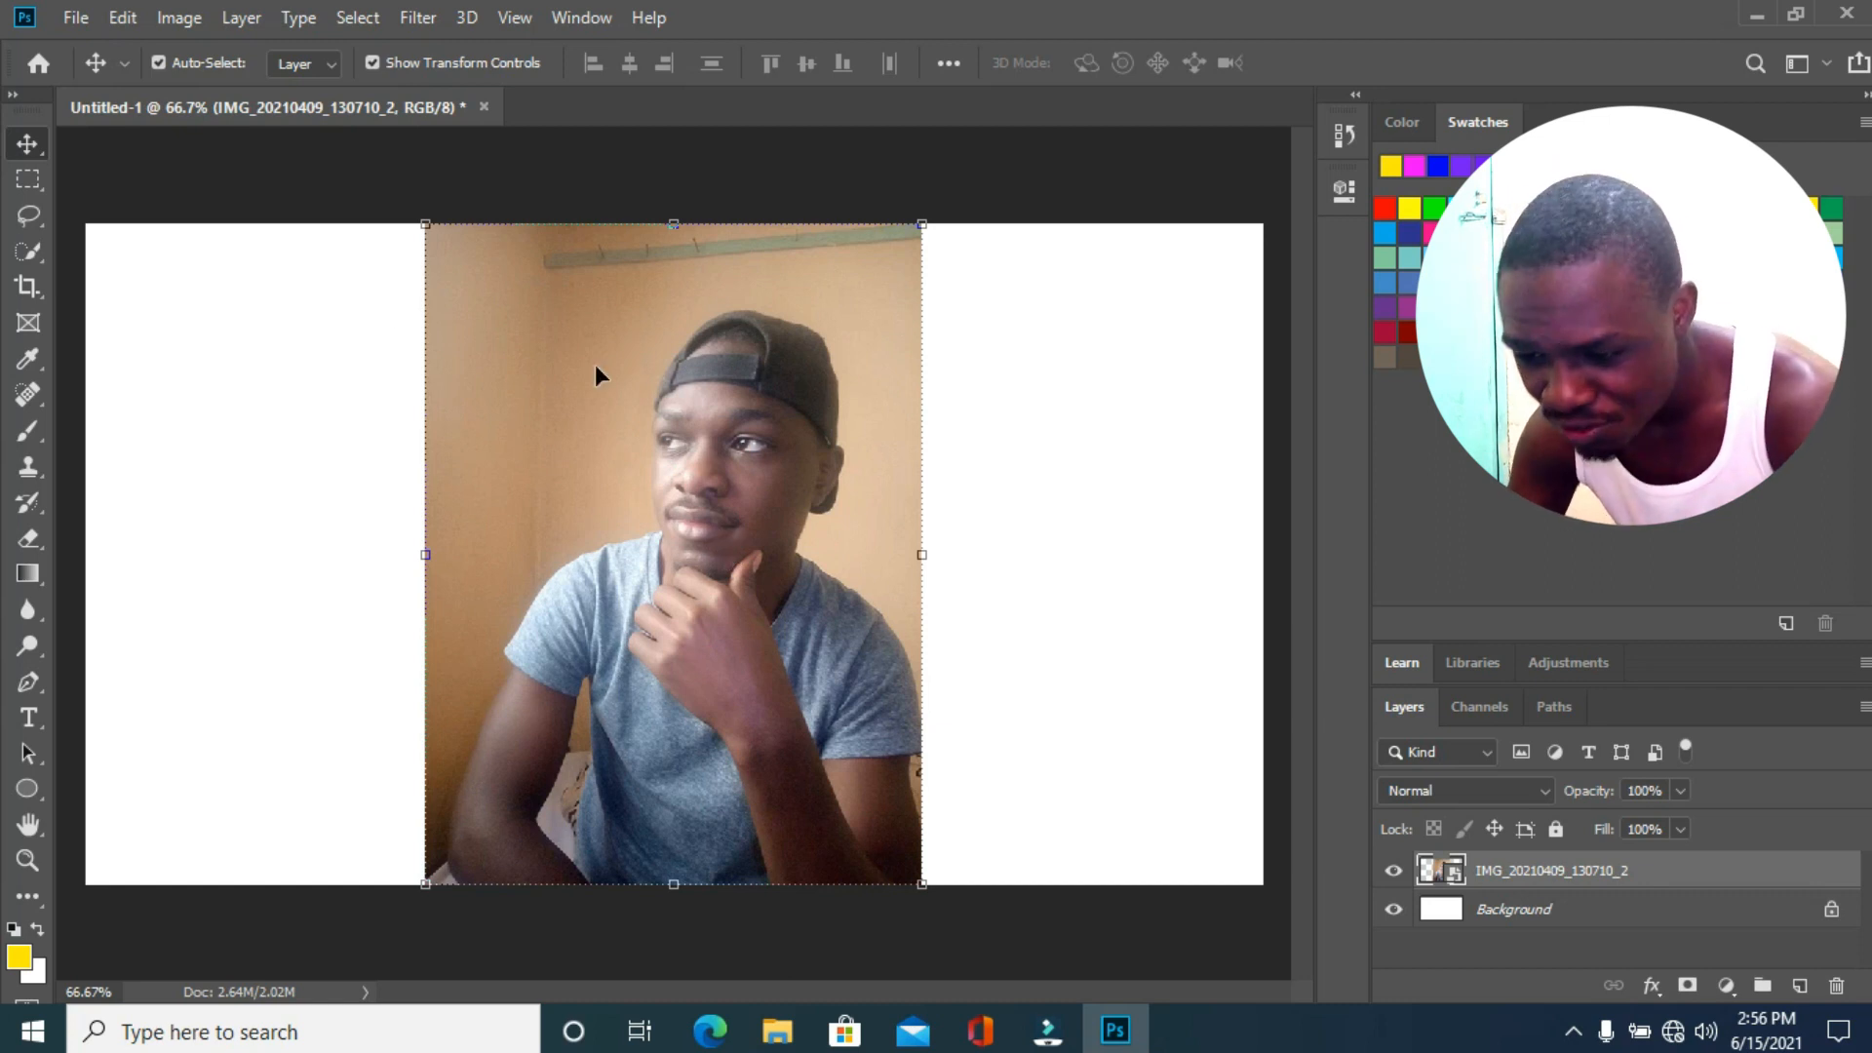
Sample the tan wall colour in the photo as the foreground colour with the Eyedropper, ending on the Move tool.
click(28, 323)
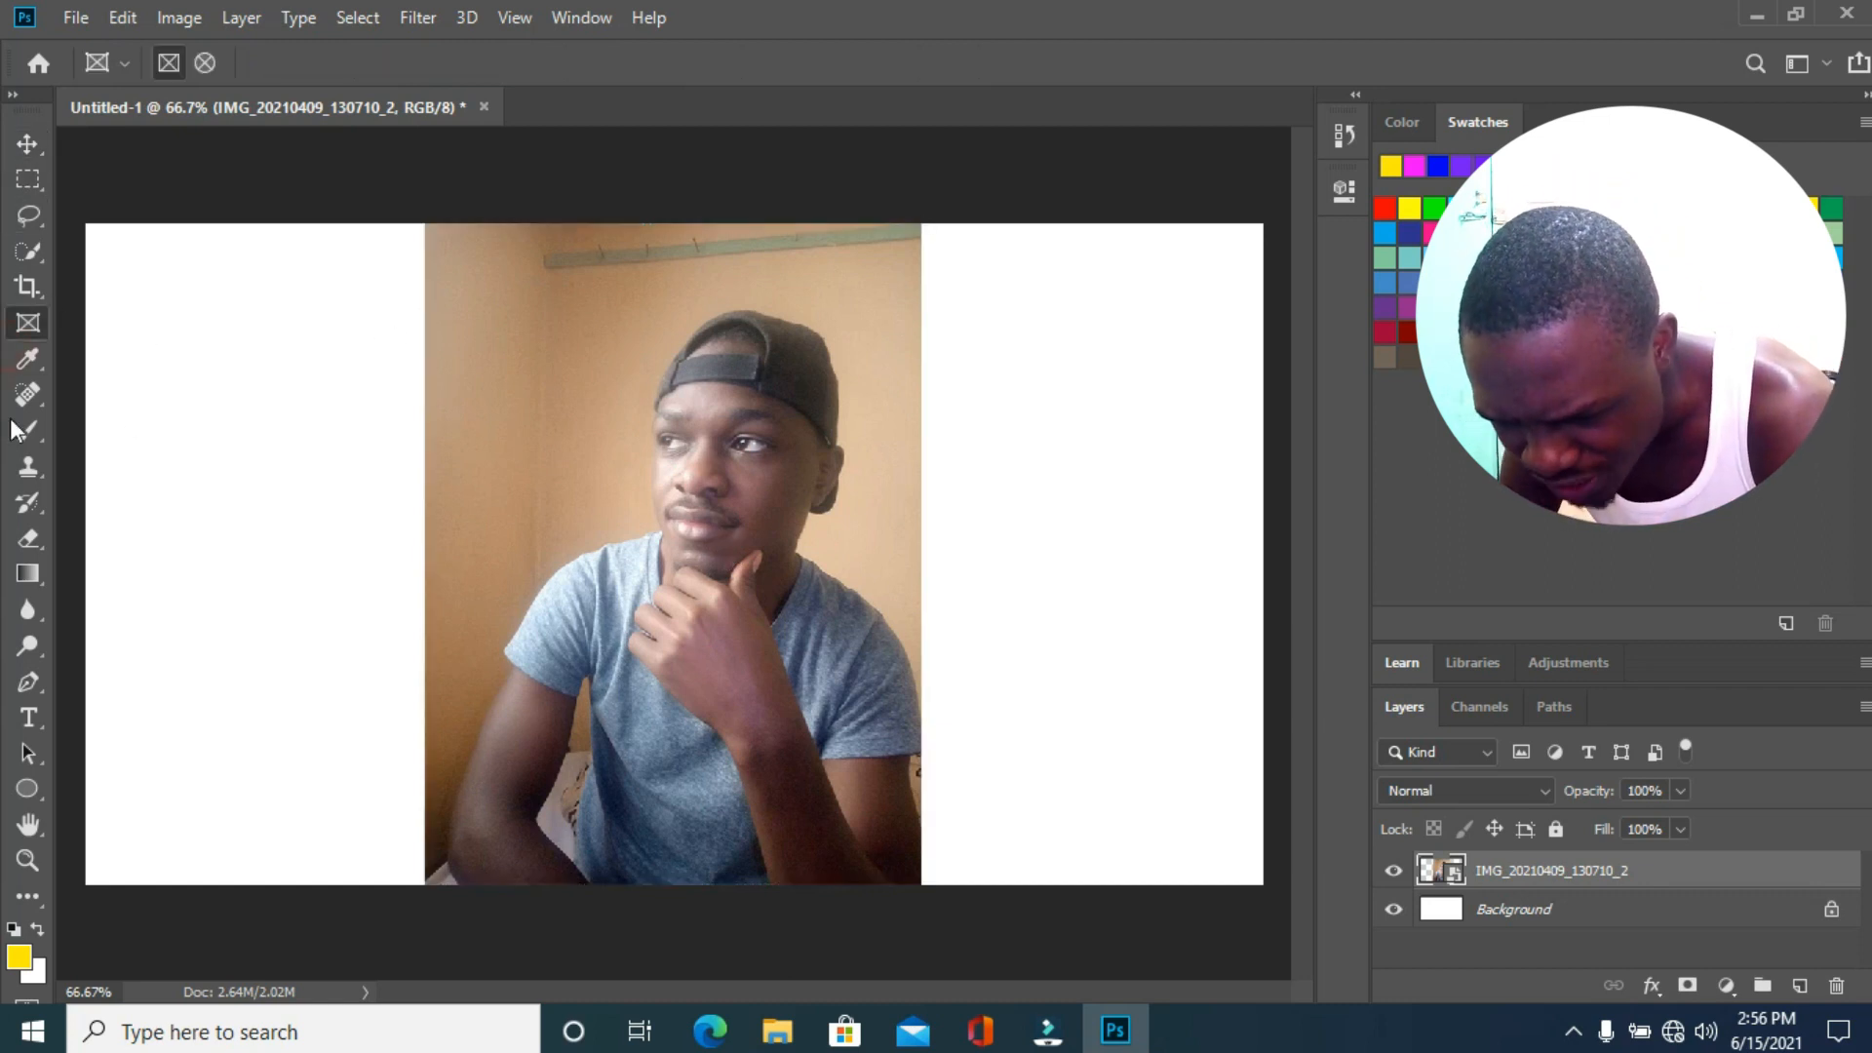
click(27, 359)
click(416, 323)
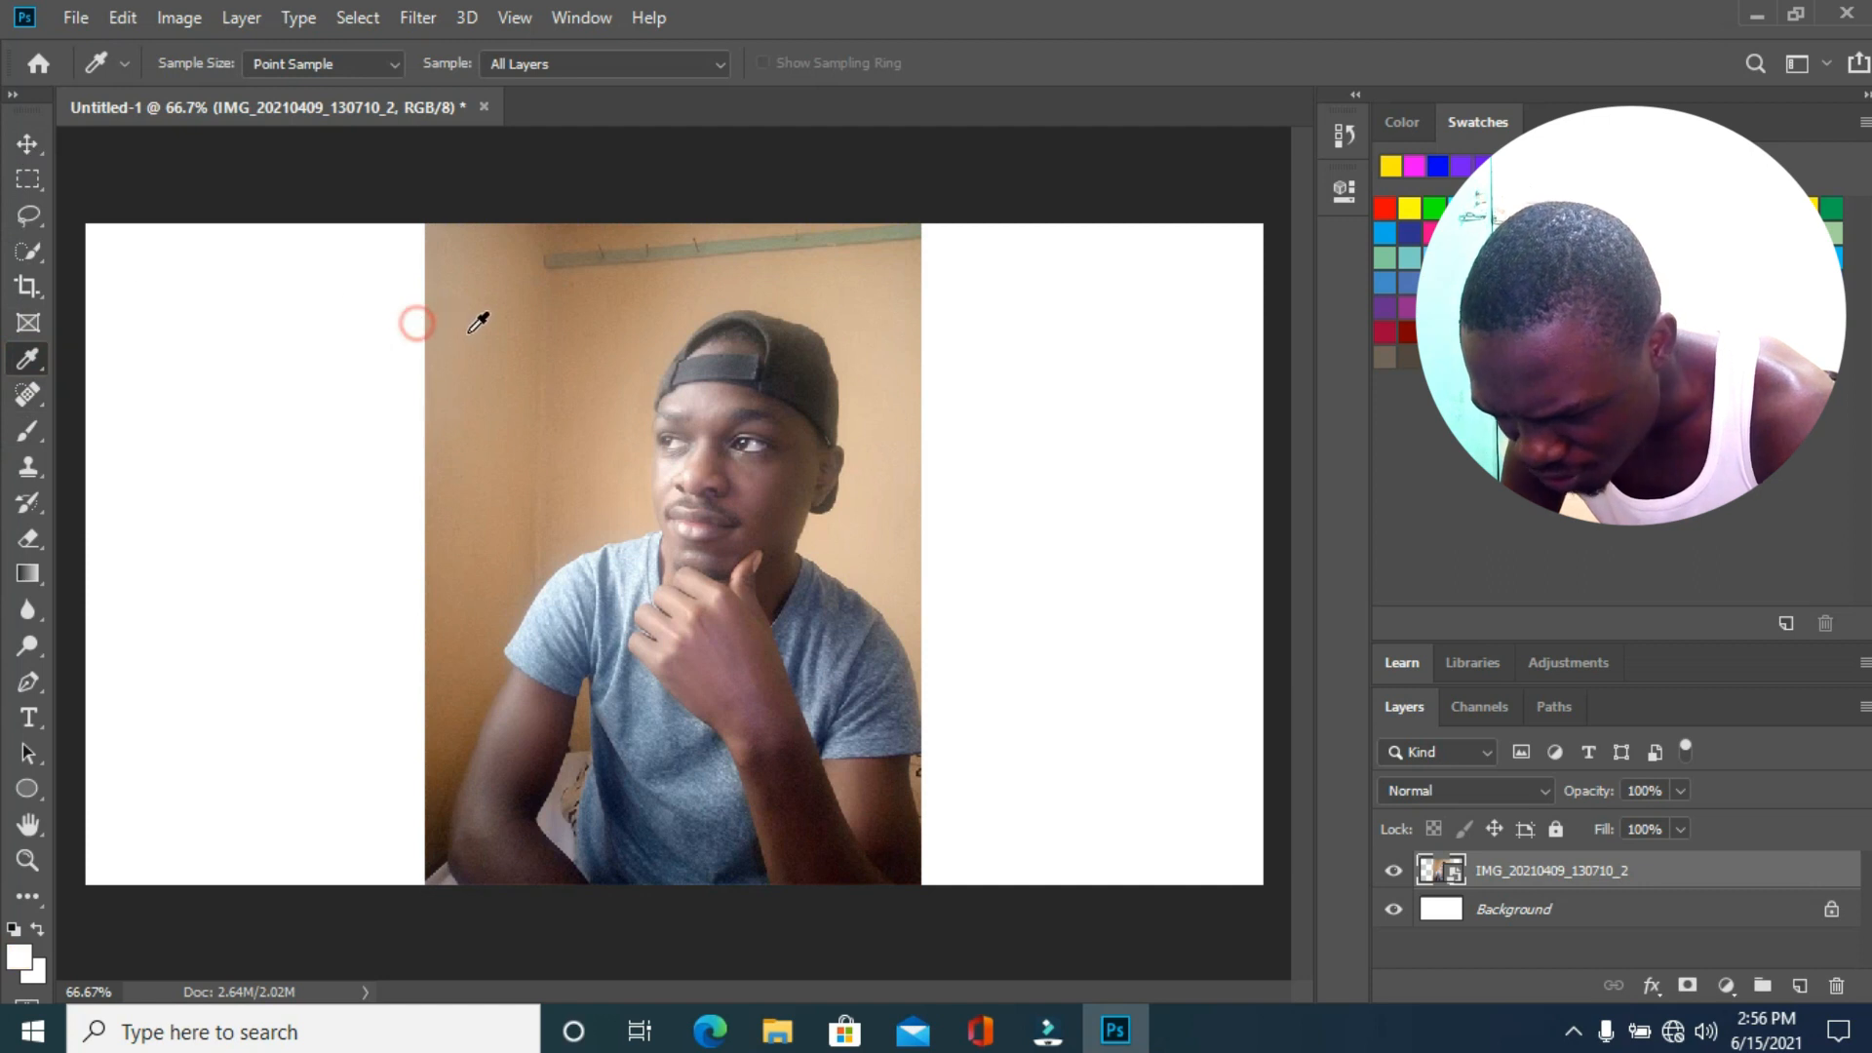
click(478, 322)
key(v)
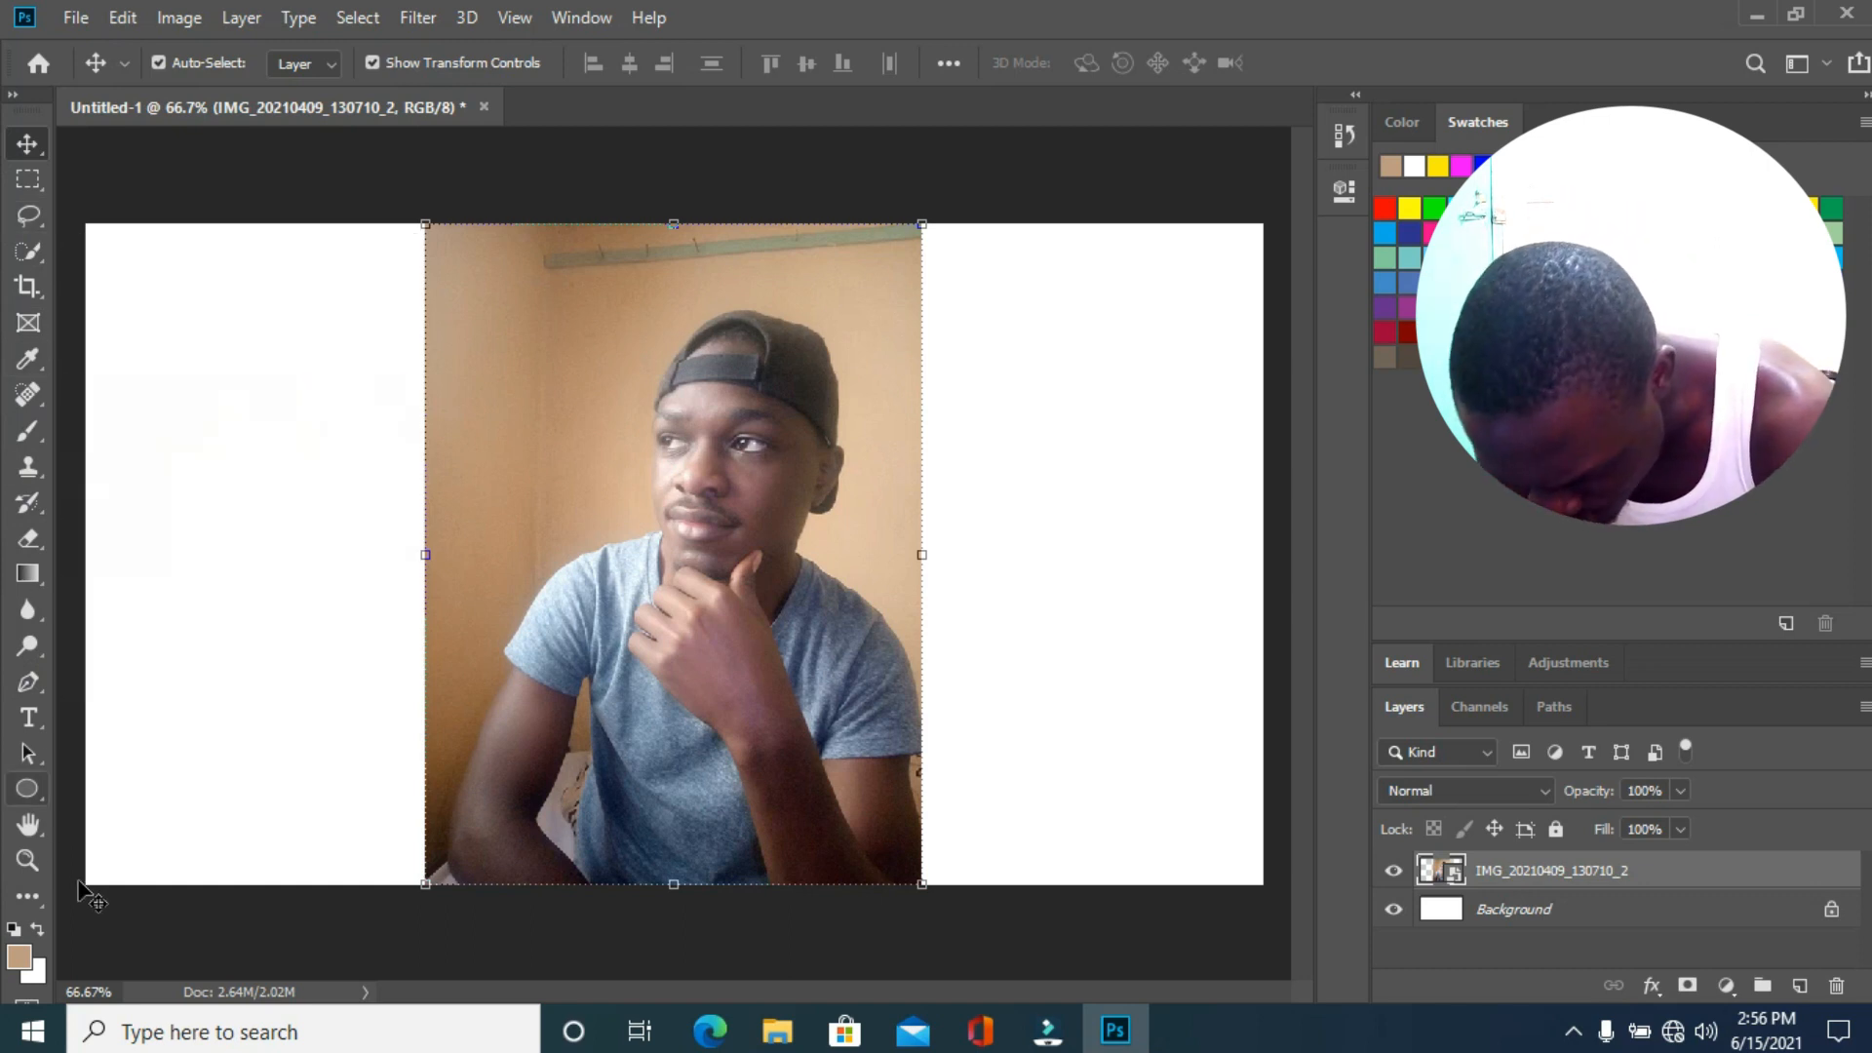
Examine the tool groups and their shortcuts in the Customize Toolbar dialog.
click(28, 896)
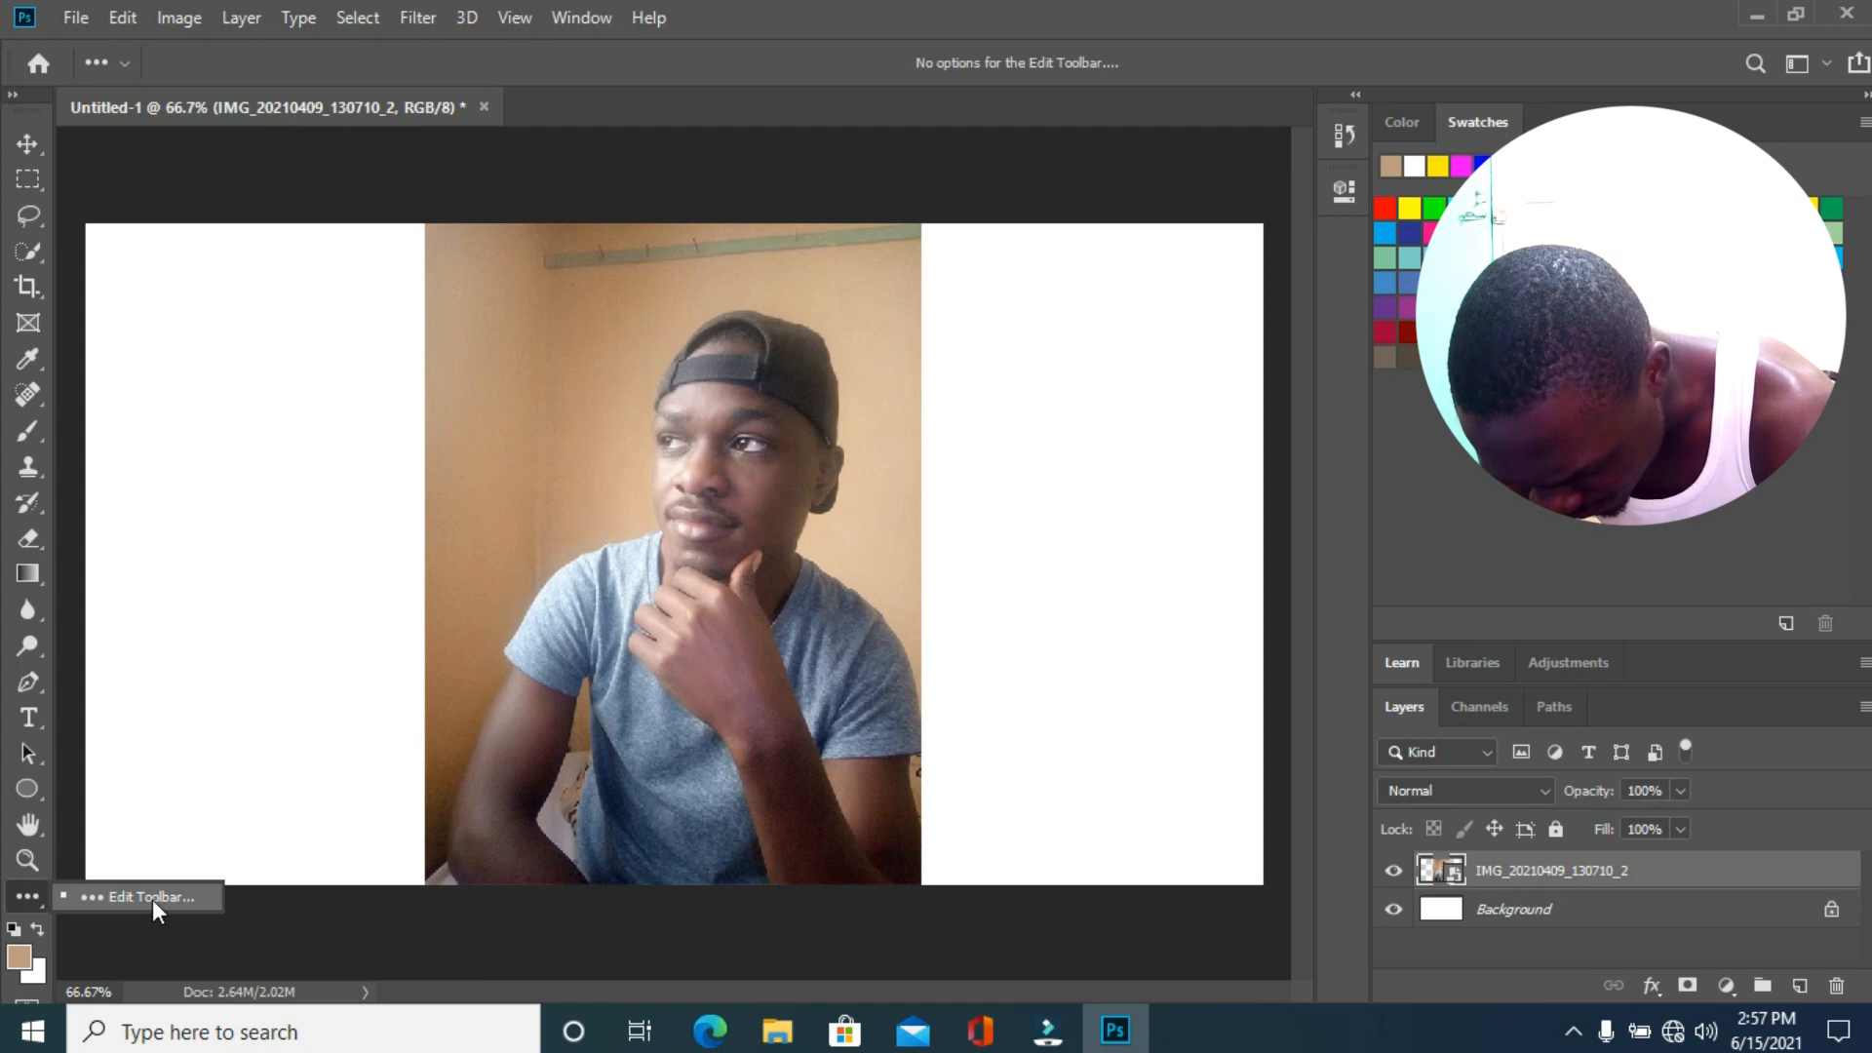
click(153, 899)
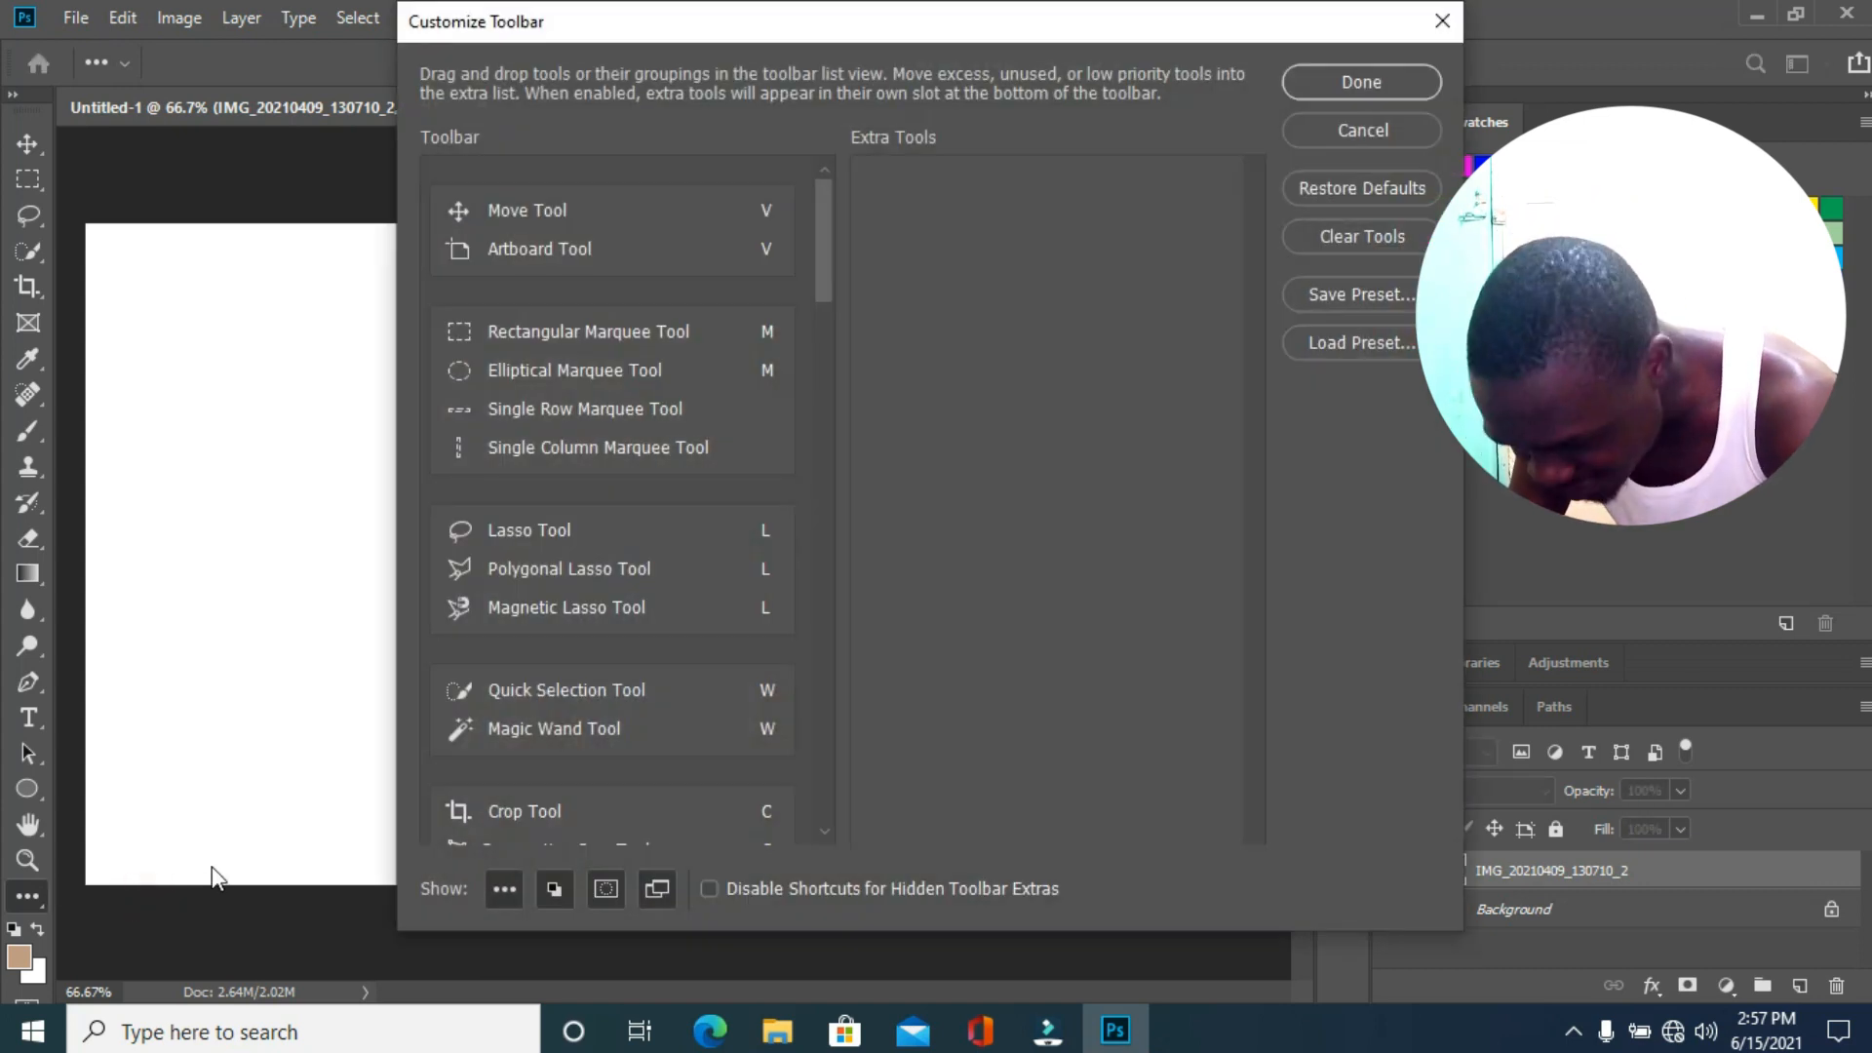
scroll(575, 453, down, 12)
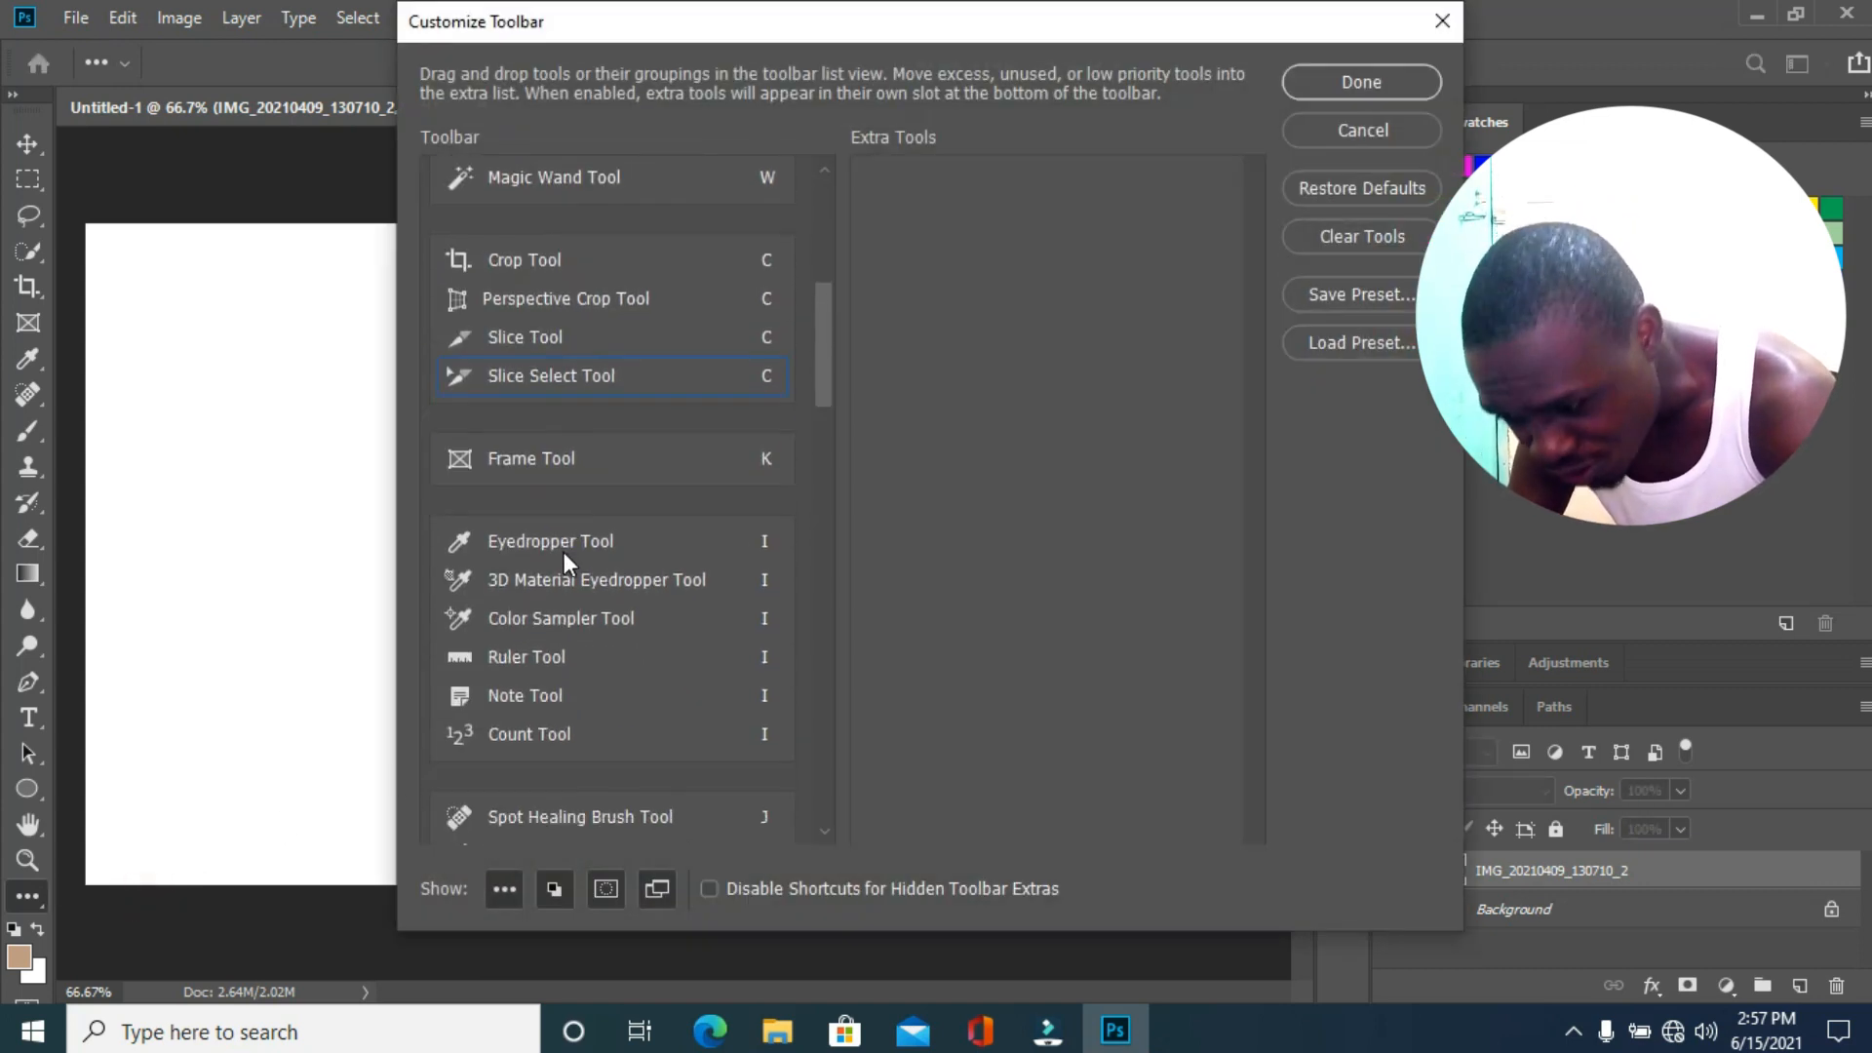
scroll(542, 548, down, 14)
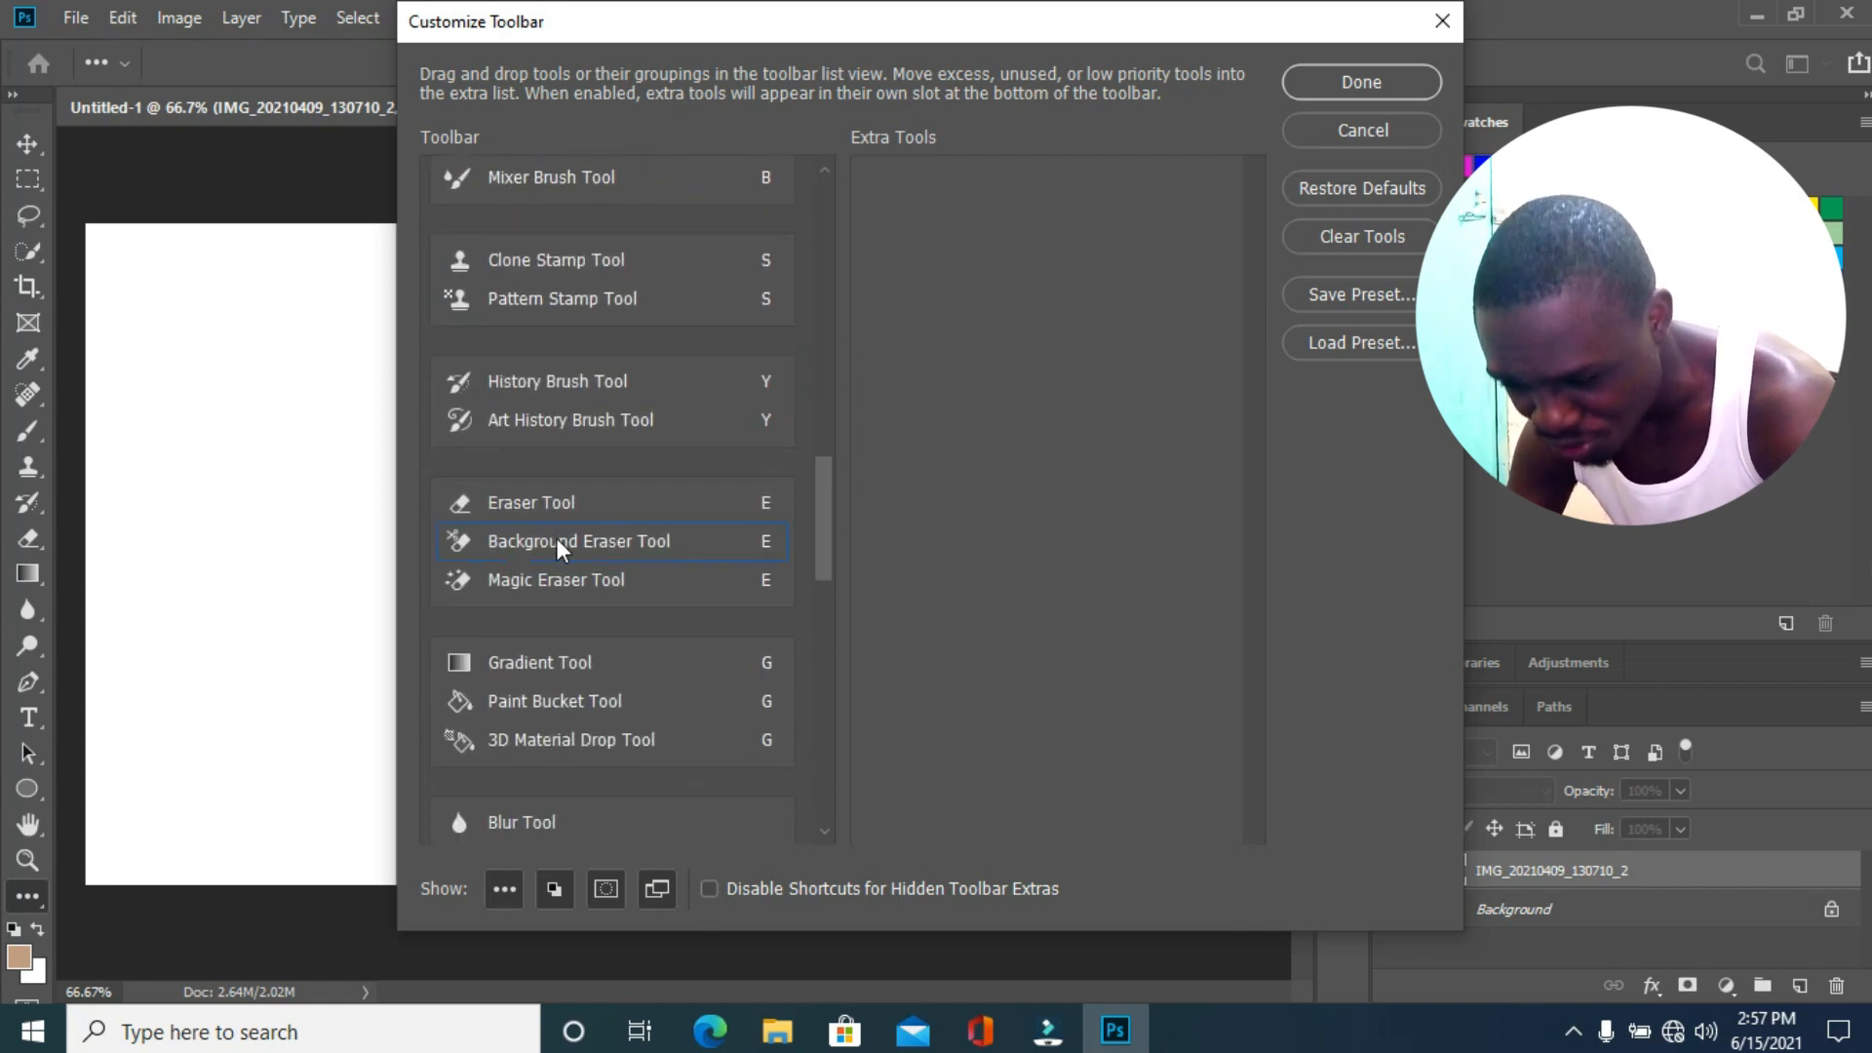
scroll(765, 314, up, 1)
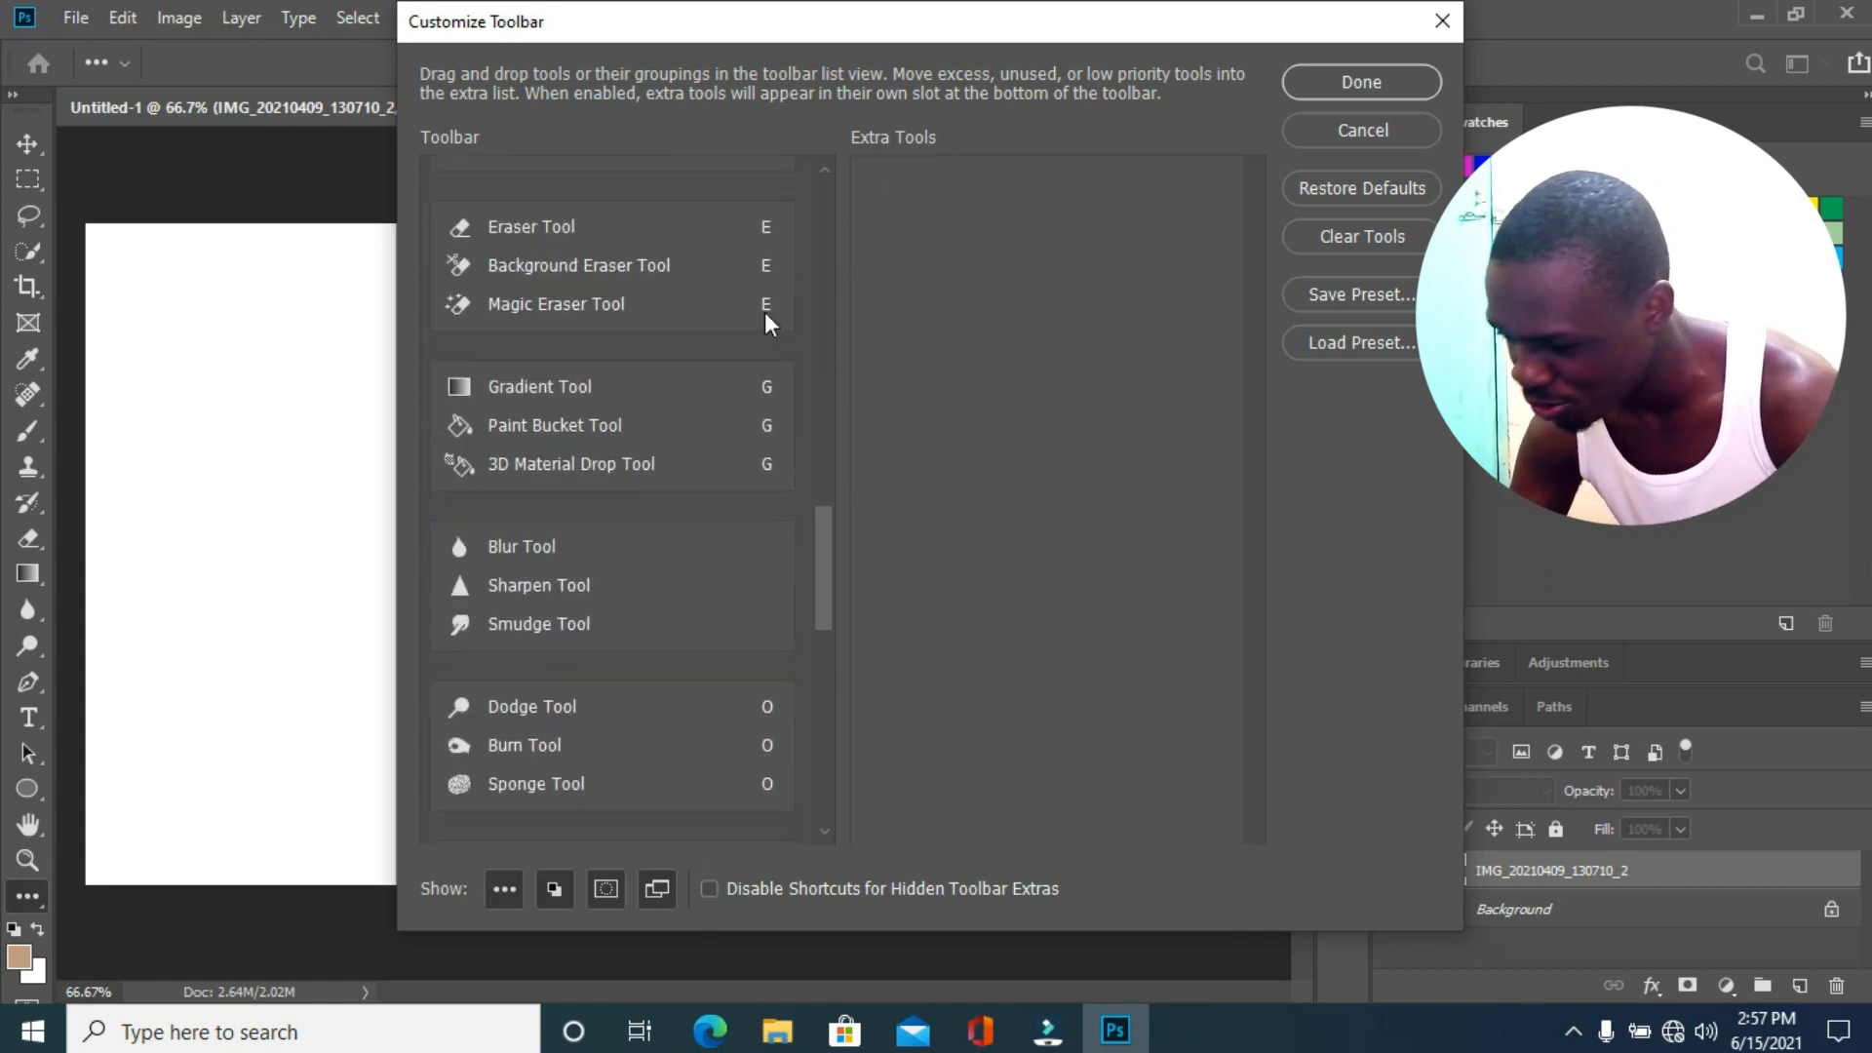
click(1285, 84)
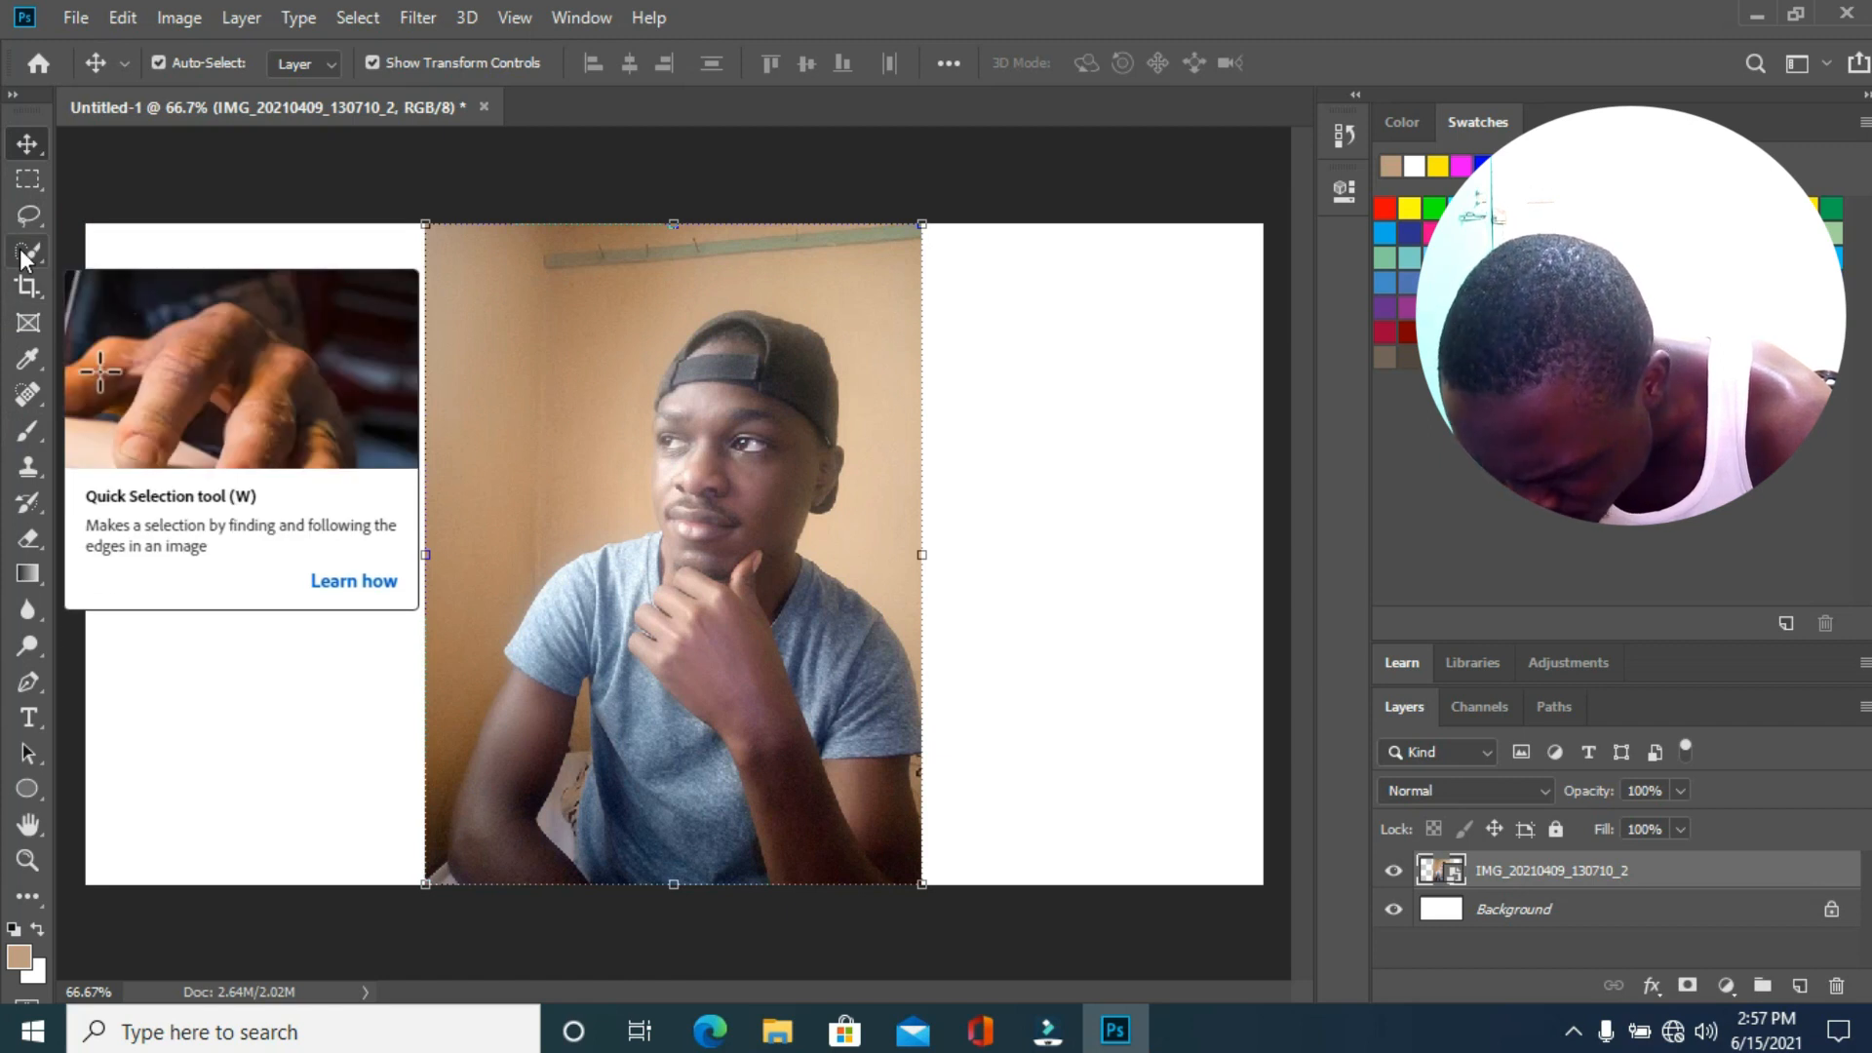
Select the man's forearms, hand and most of his T-shirt with the Quick Selection tool in add mode, working up from the photo's lower edge.
click(20, 250)
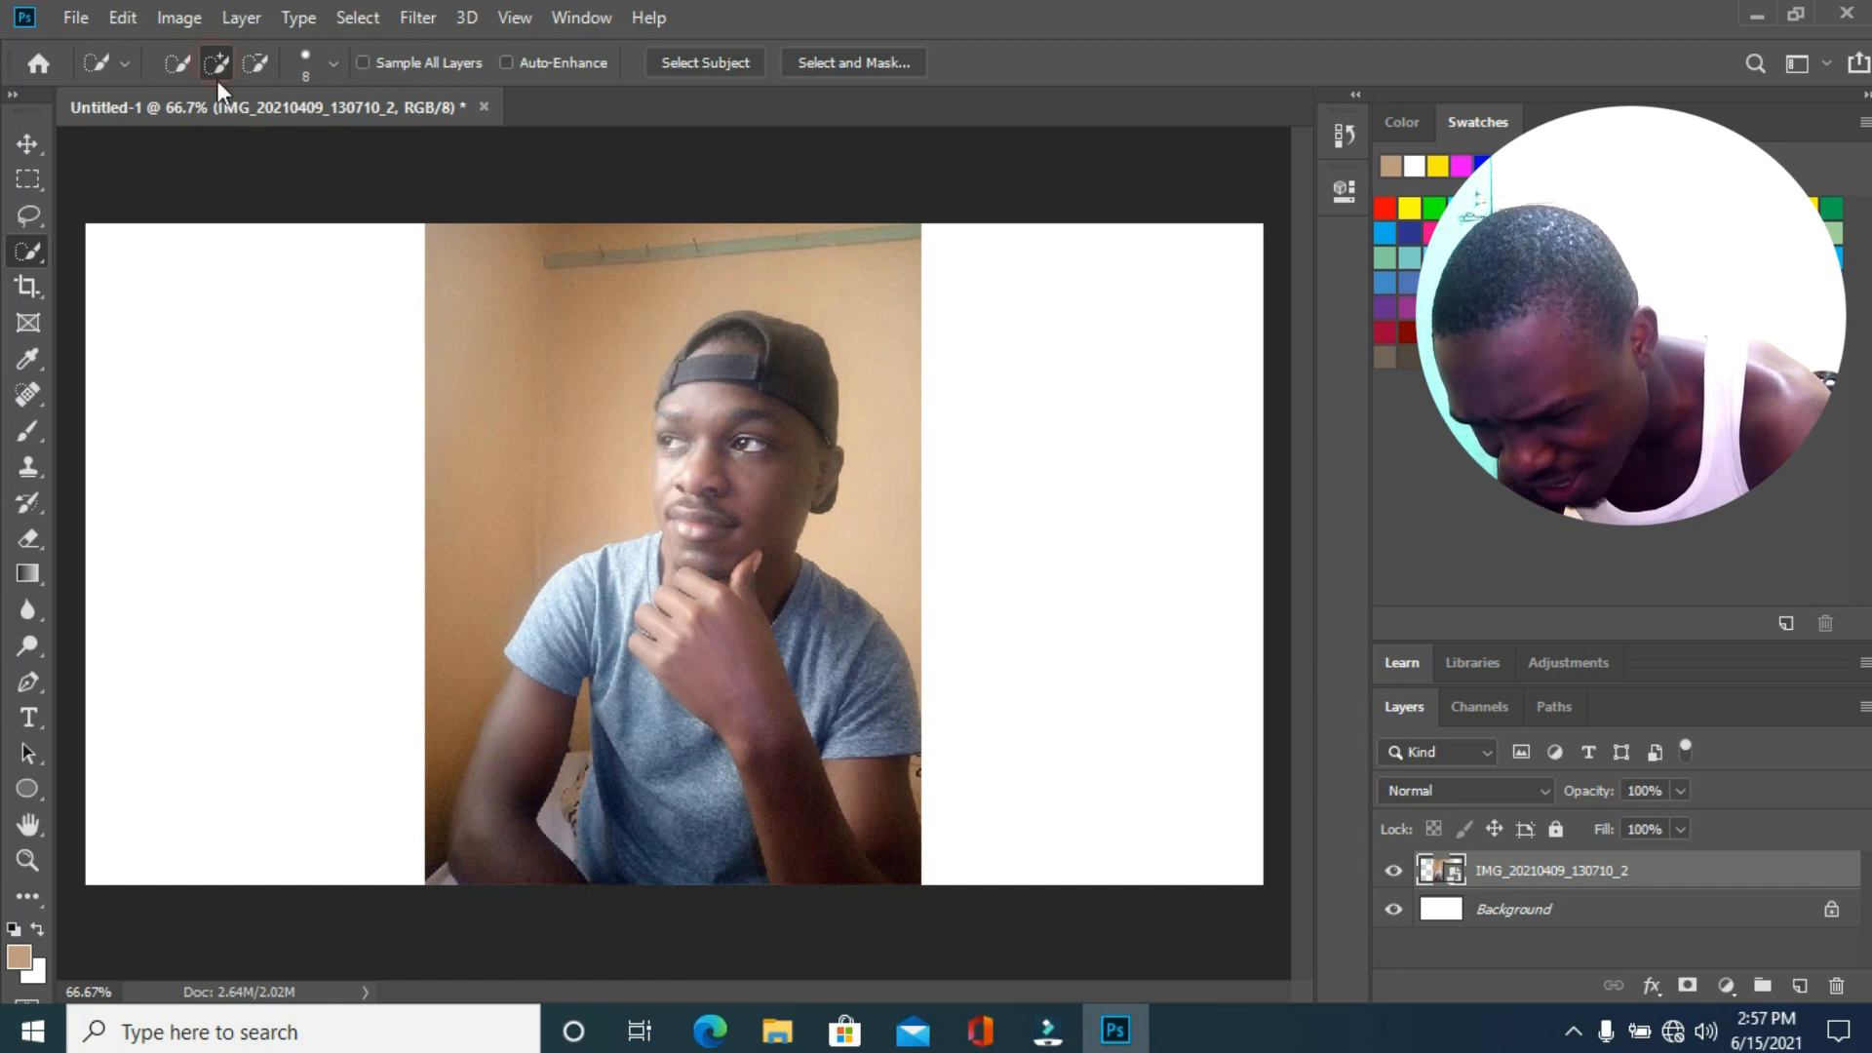
click(257, 64)
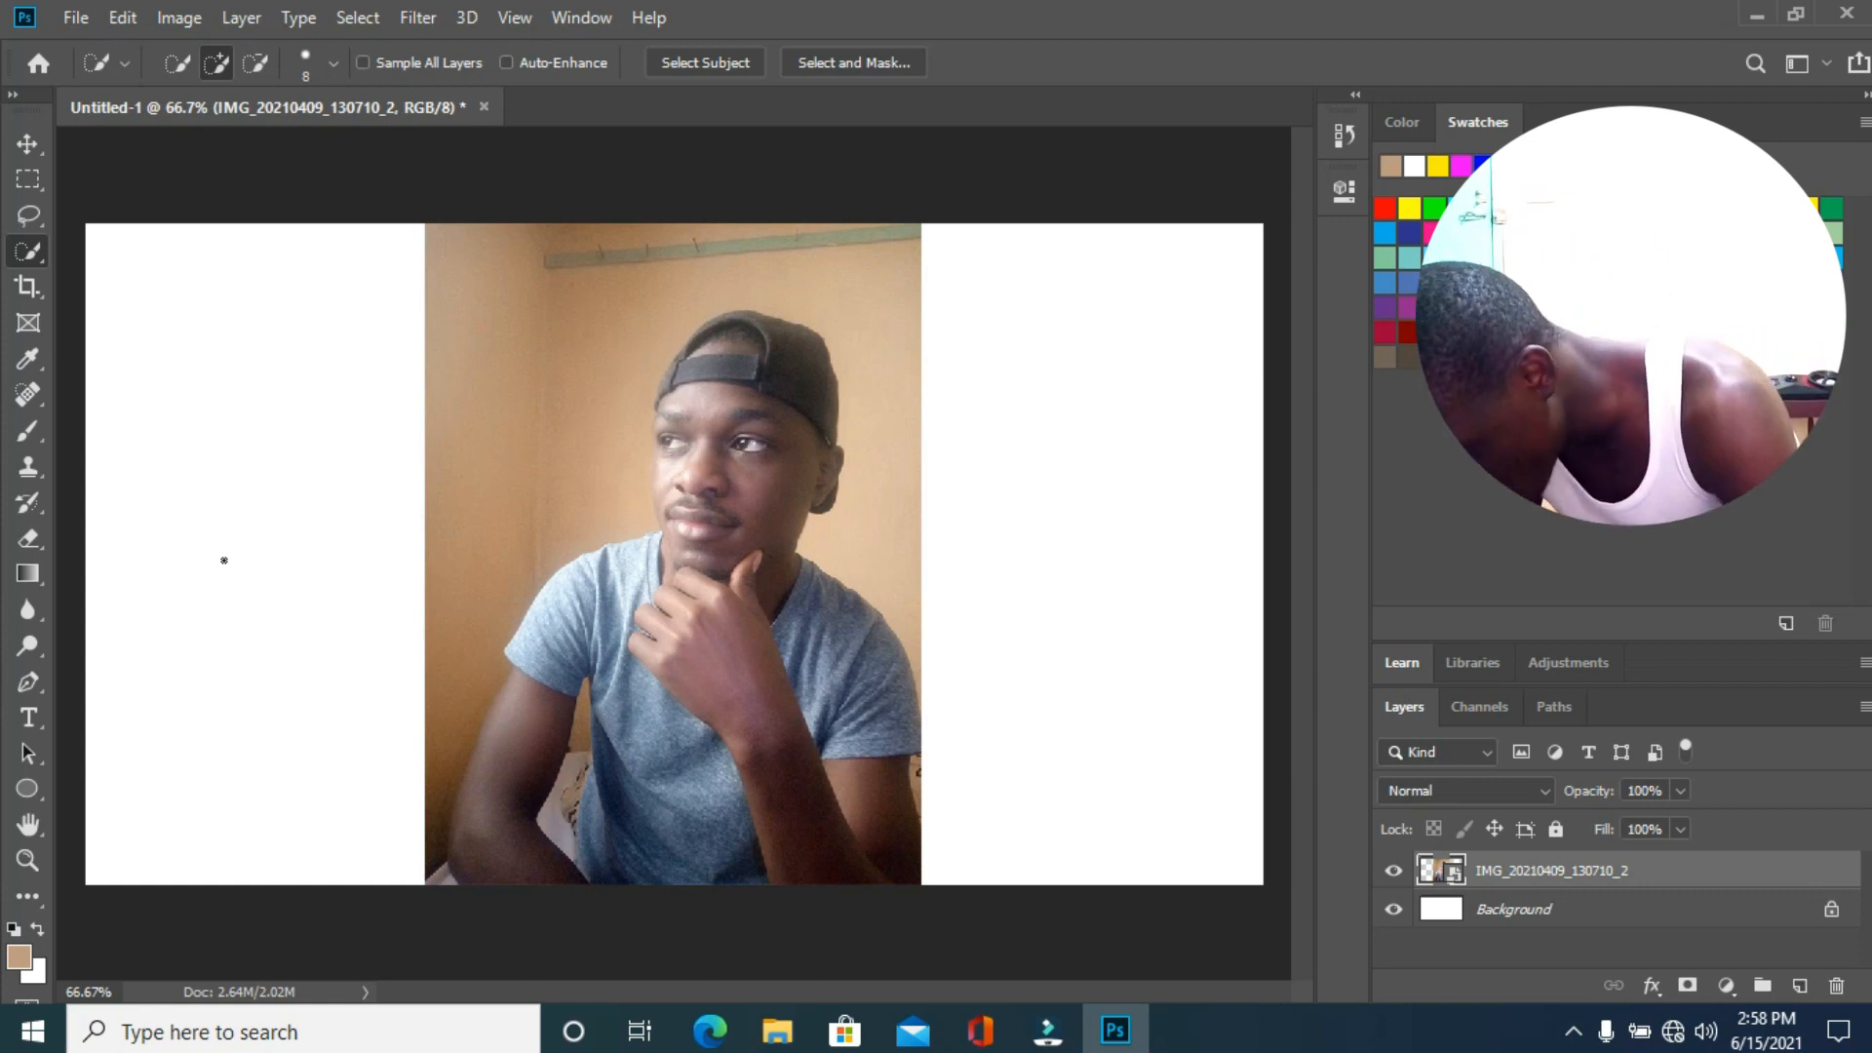
key(ctrl+plus)
key(ctrl+plus)
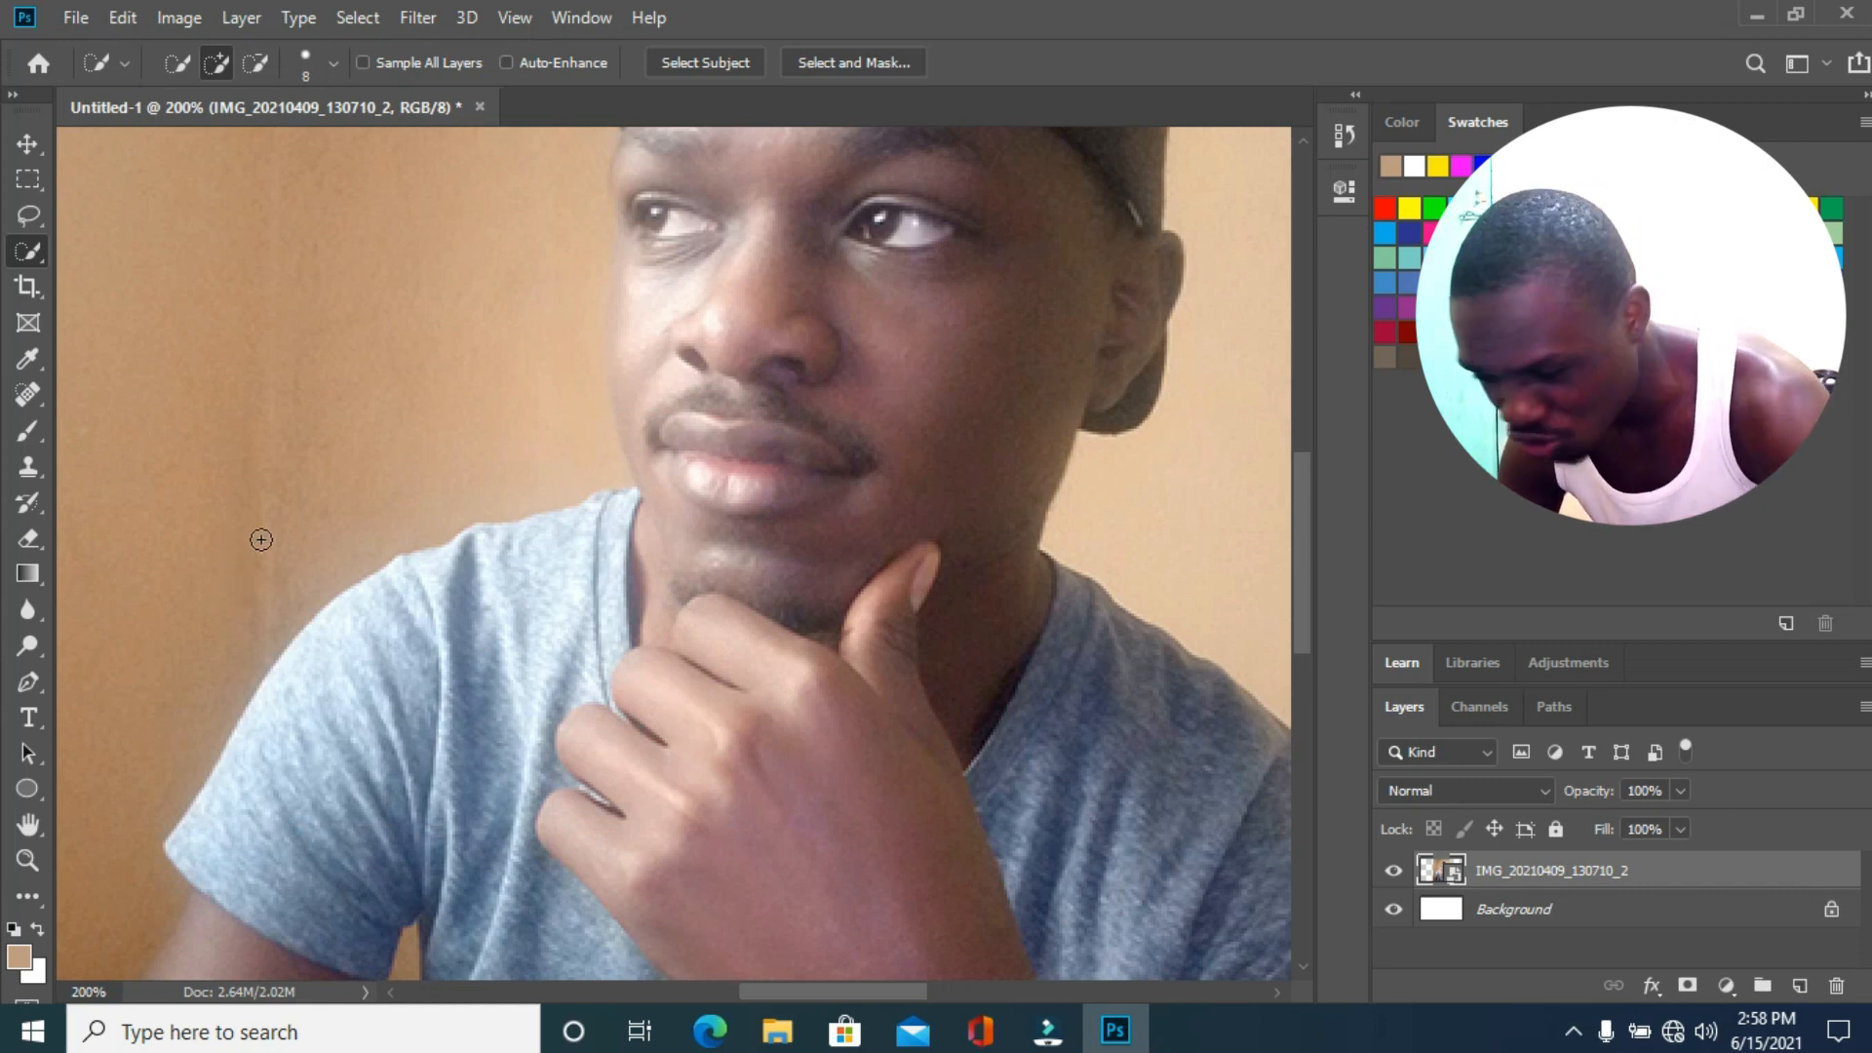
scroll(656, 531, down, 3)
scroll(657, 569, down, 10)
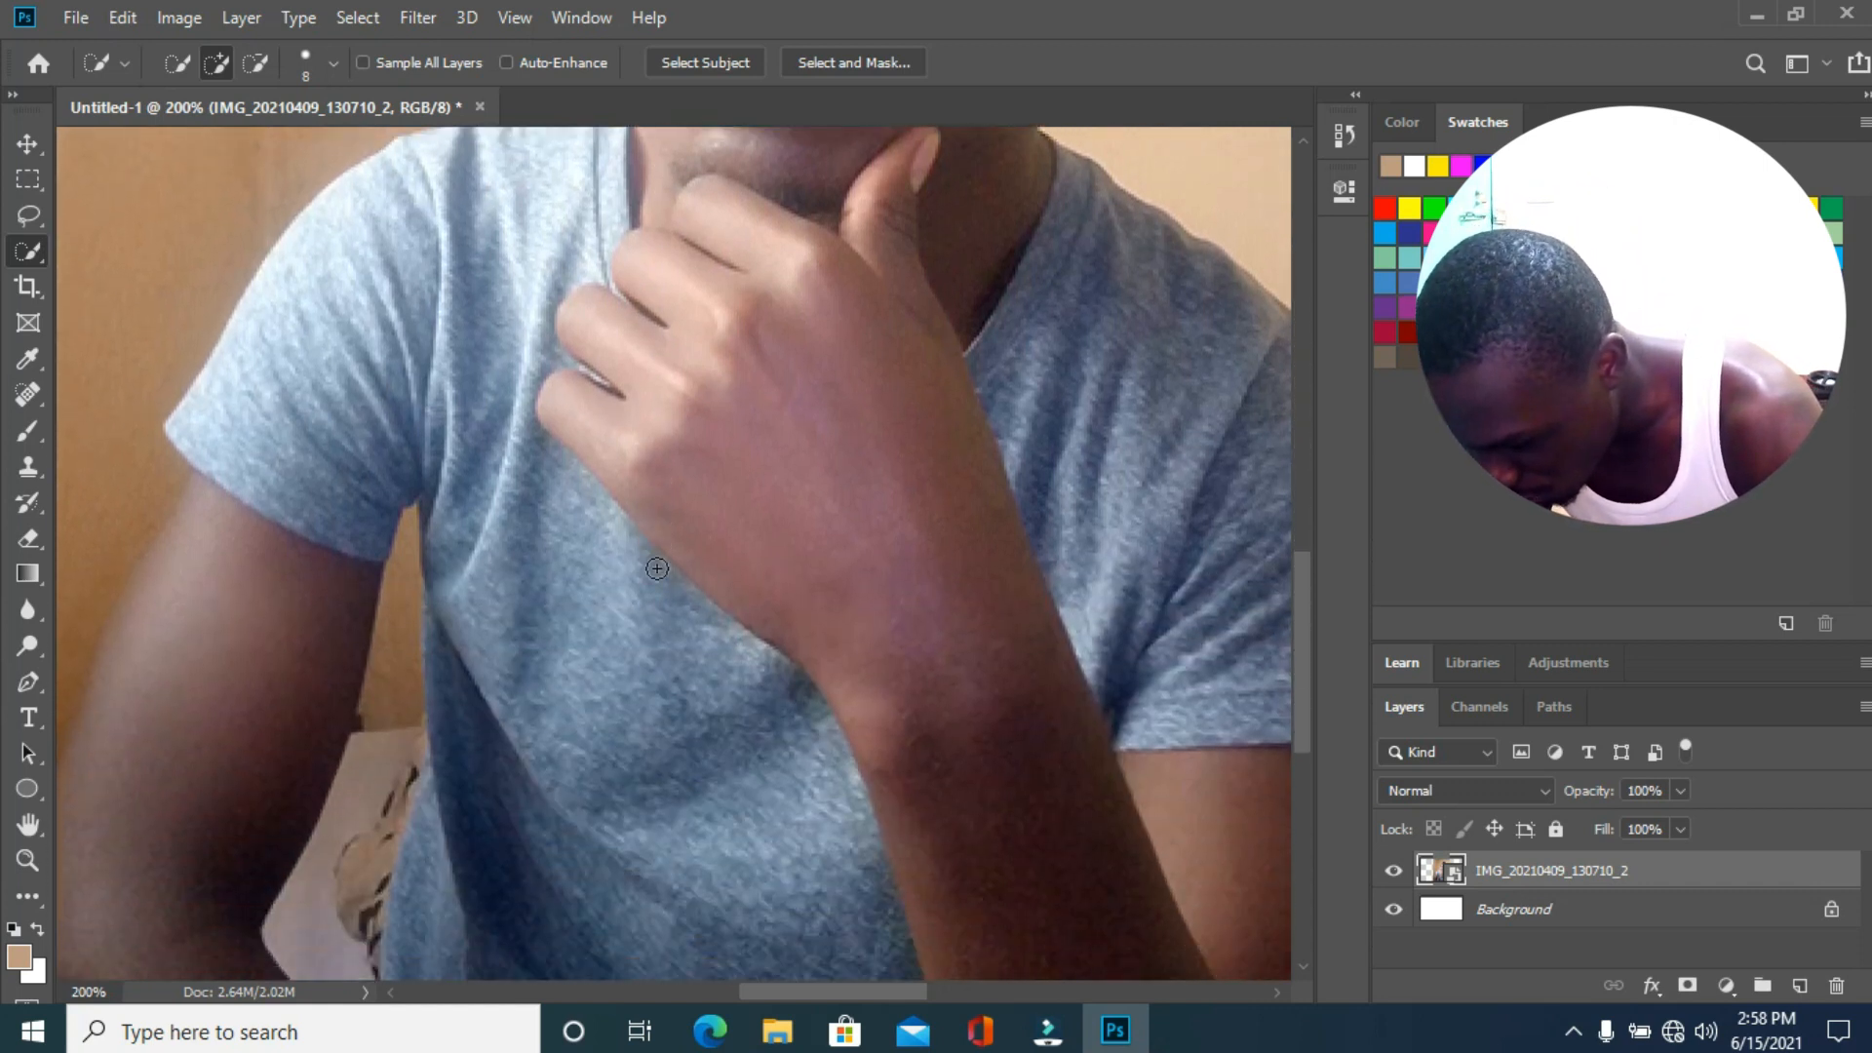
scroll(656, 569, up, 1)
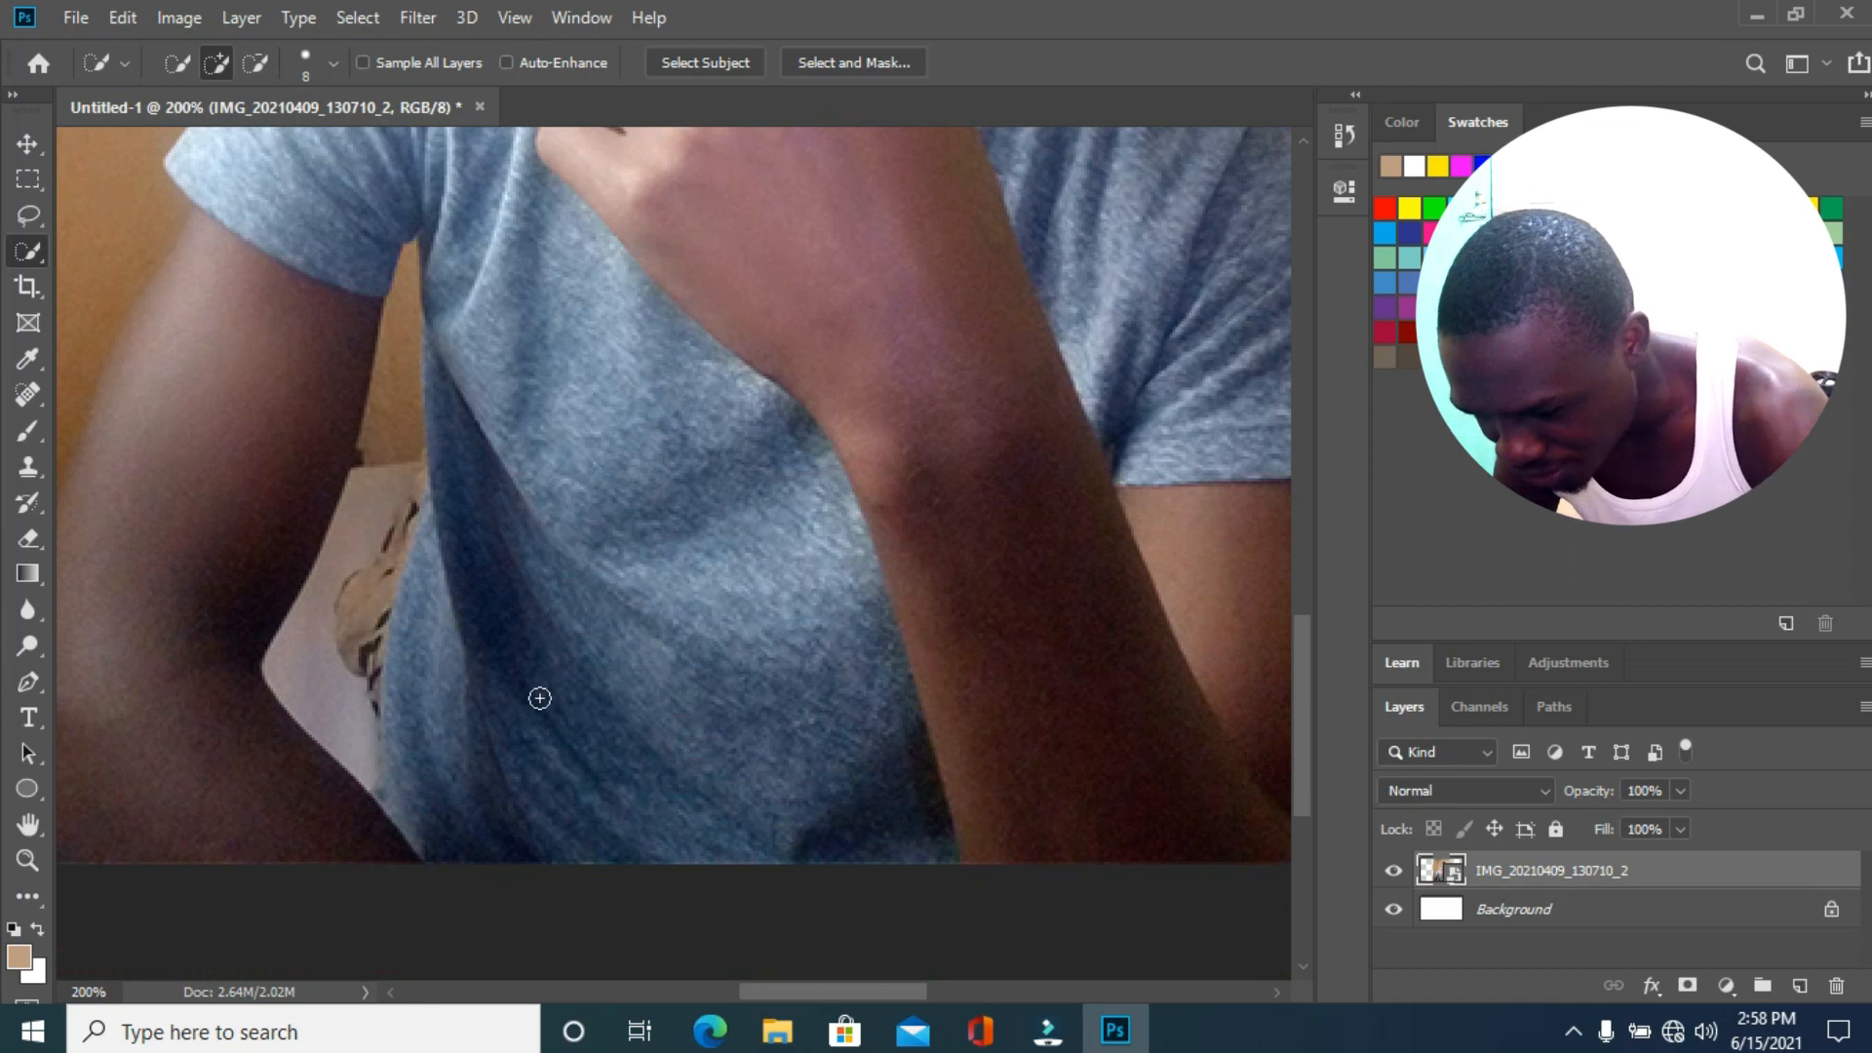
scroll(566, 662, down, 12)
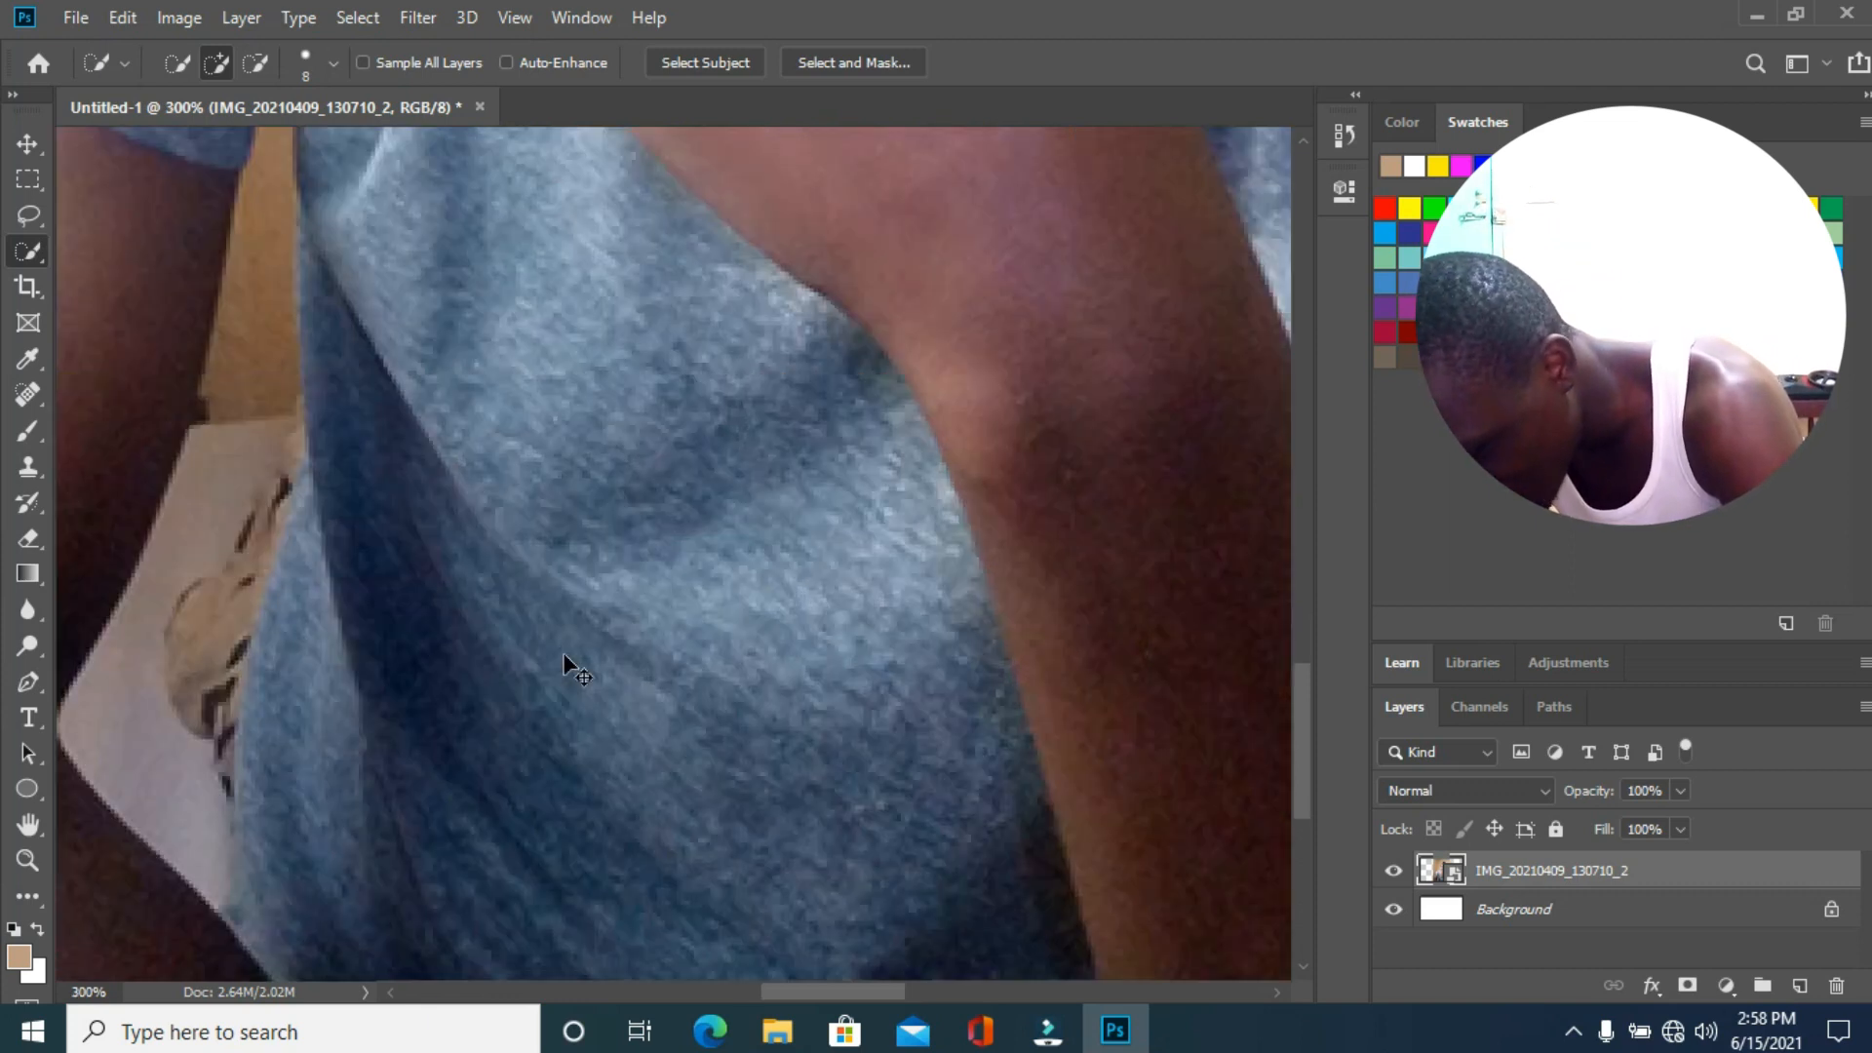
scroll(570, 667, up, 12)
scroll(576, 673, down, 1)
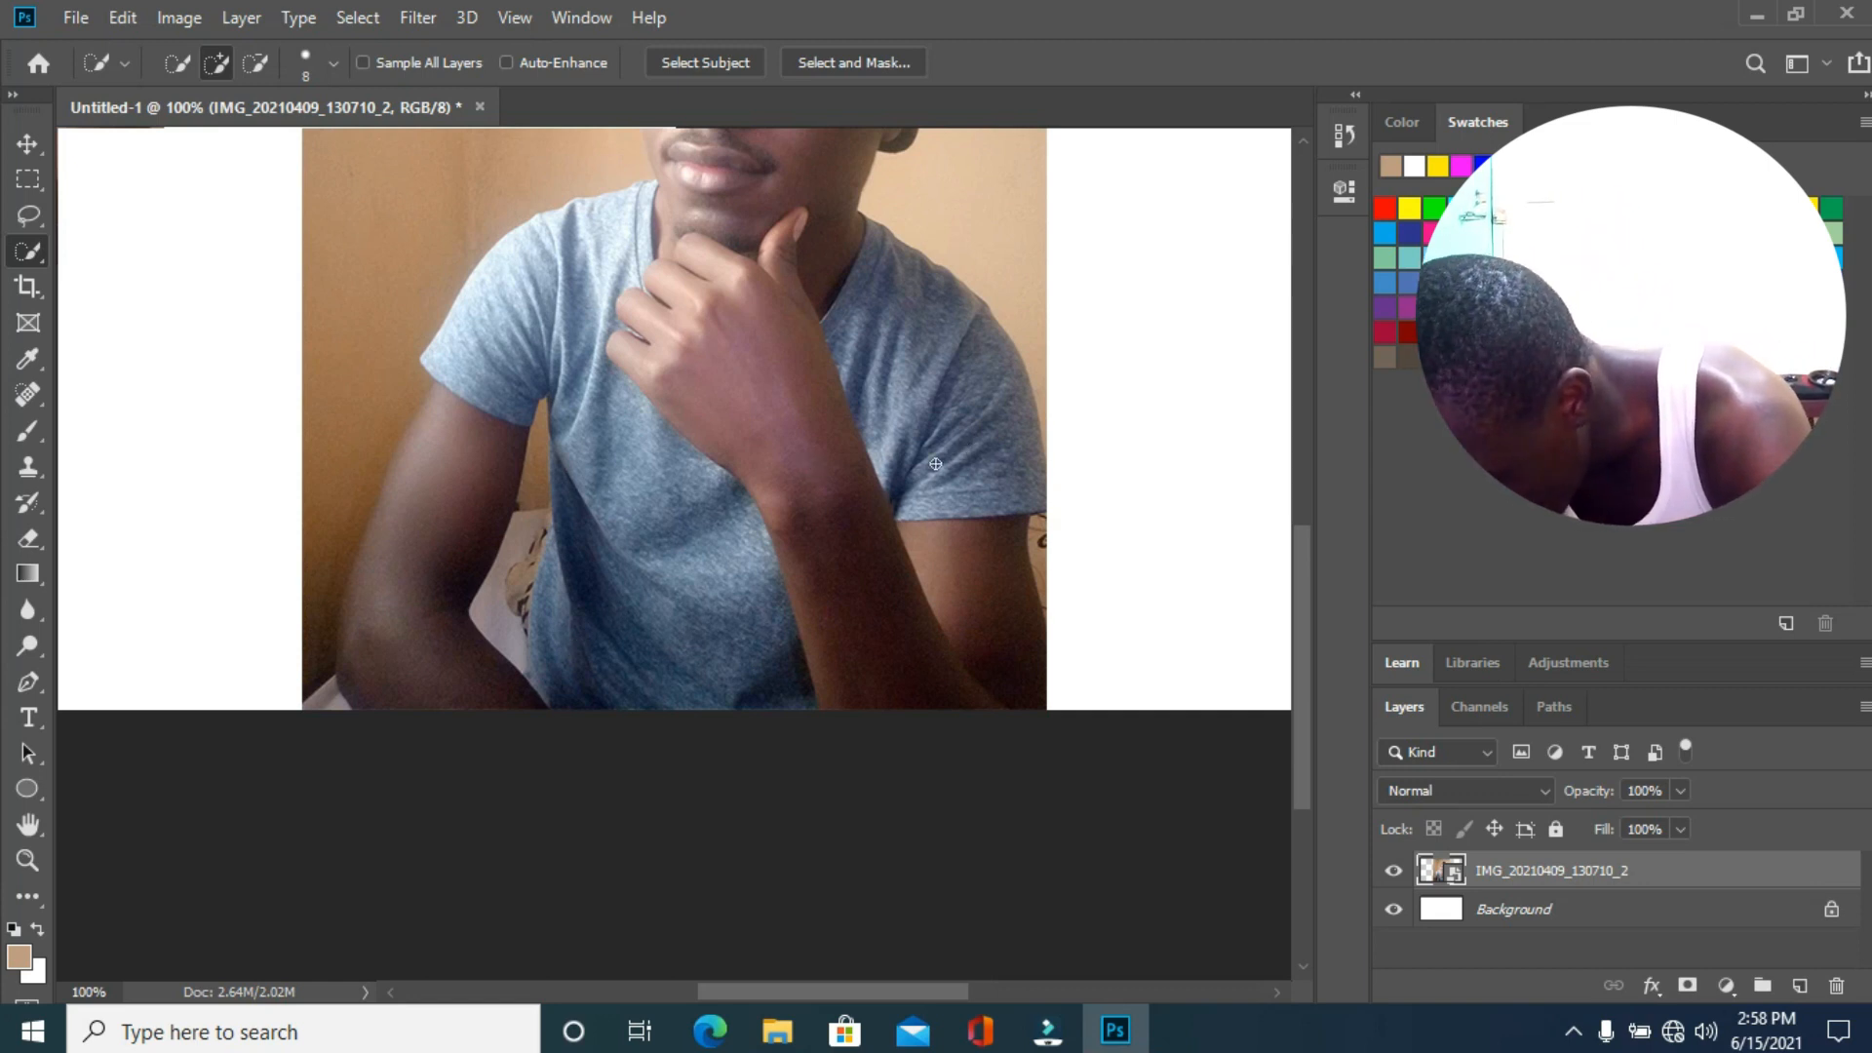
drag(1000, 708, 588, 686)
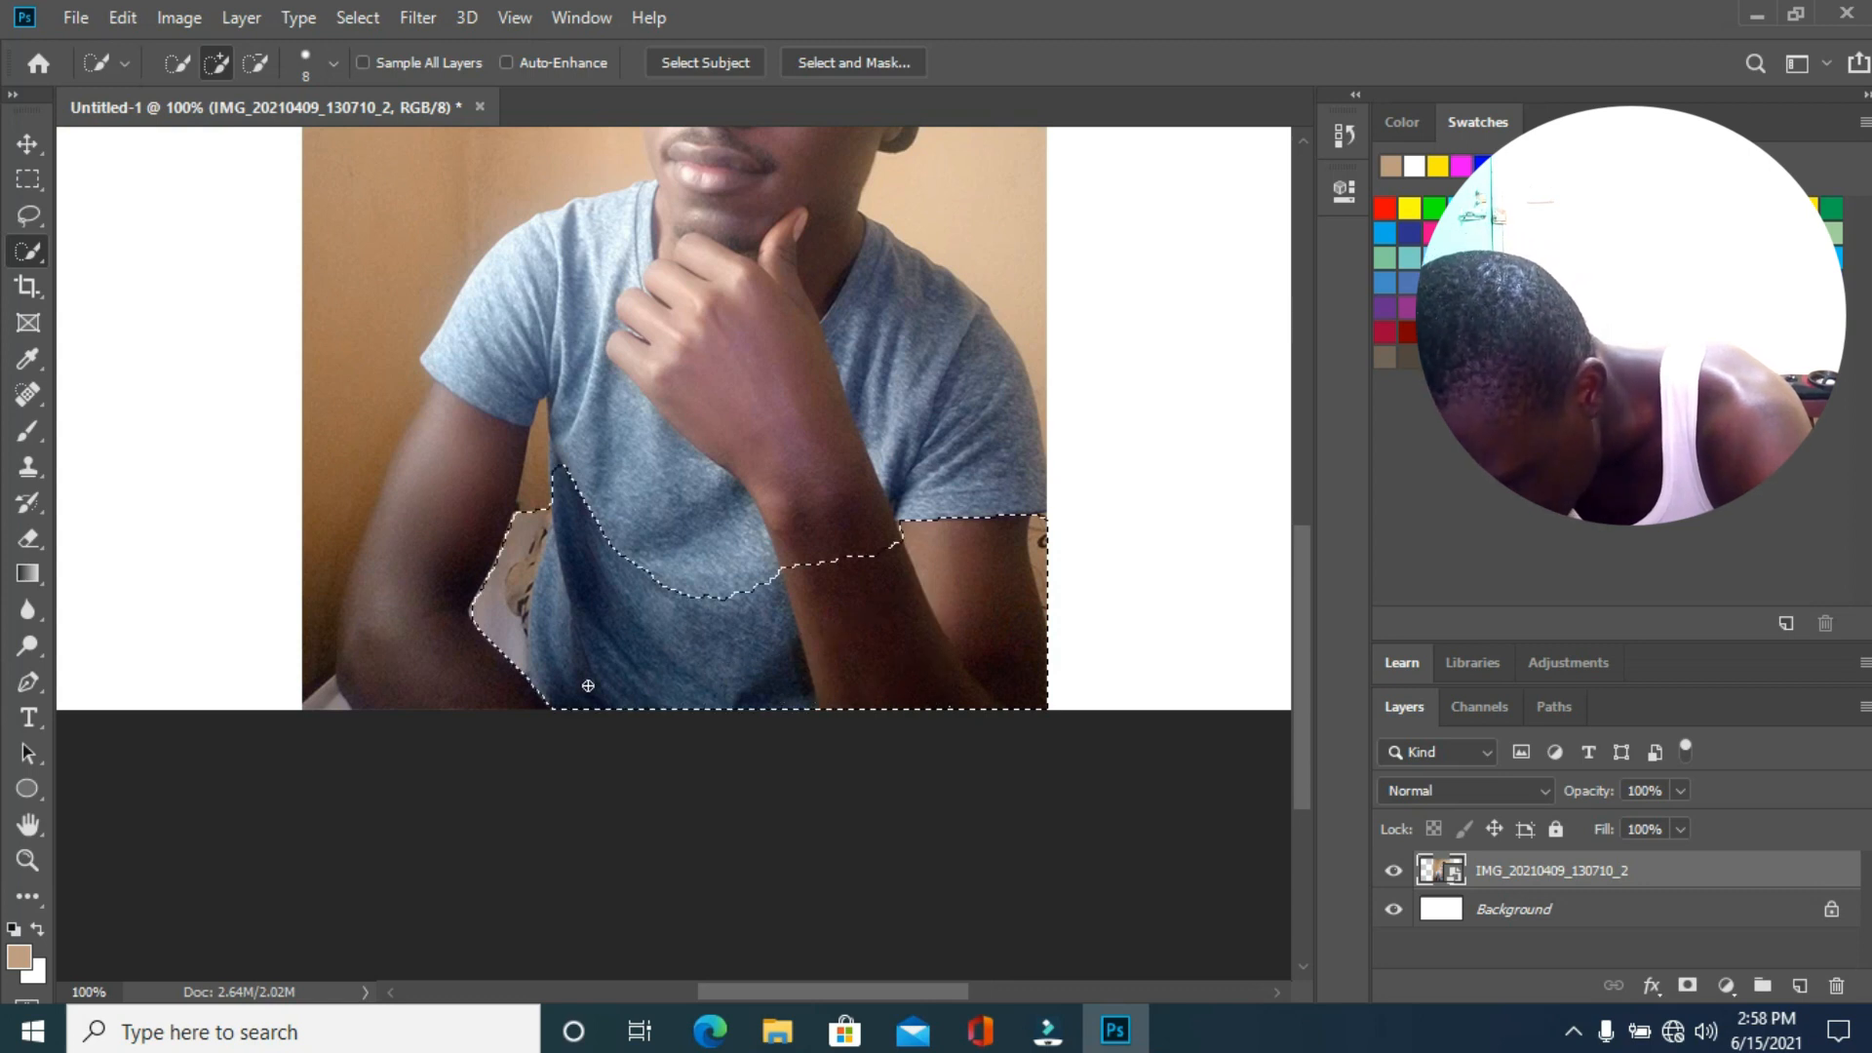
mouse_move(625, 540)
mouse_down()
mouse_move(624, 298)
mouse_move(580, 305)
mouse_move(501, 396)
mouse_move(411, 640)
mouse_up()
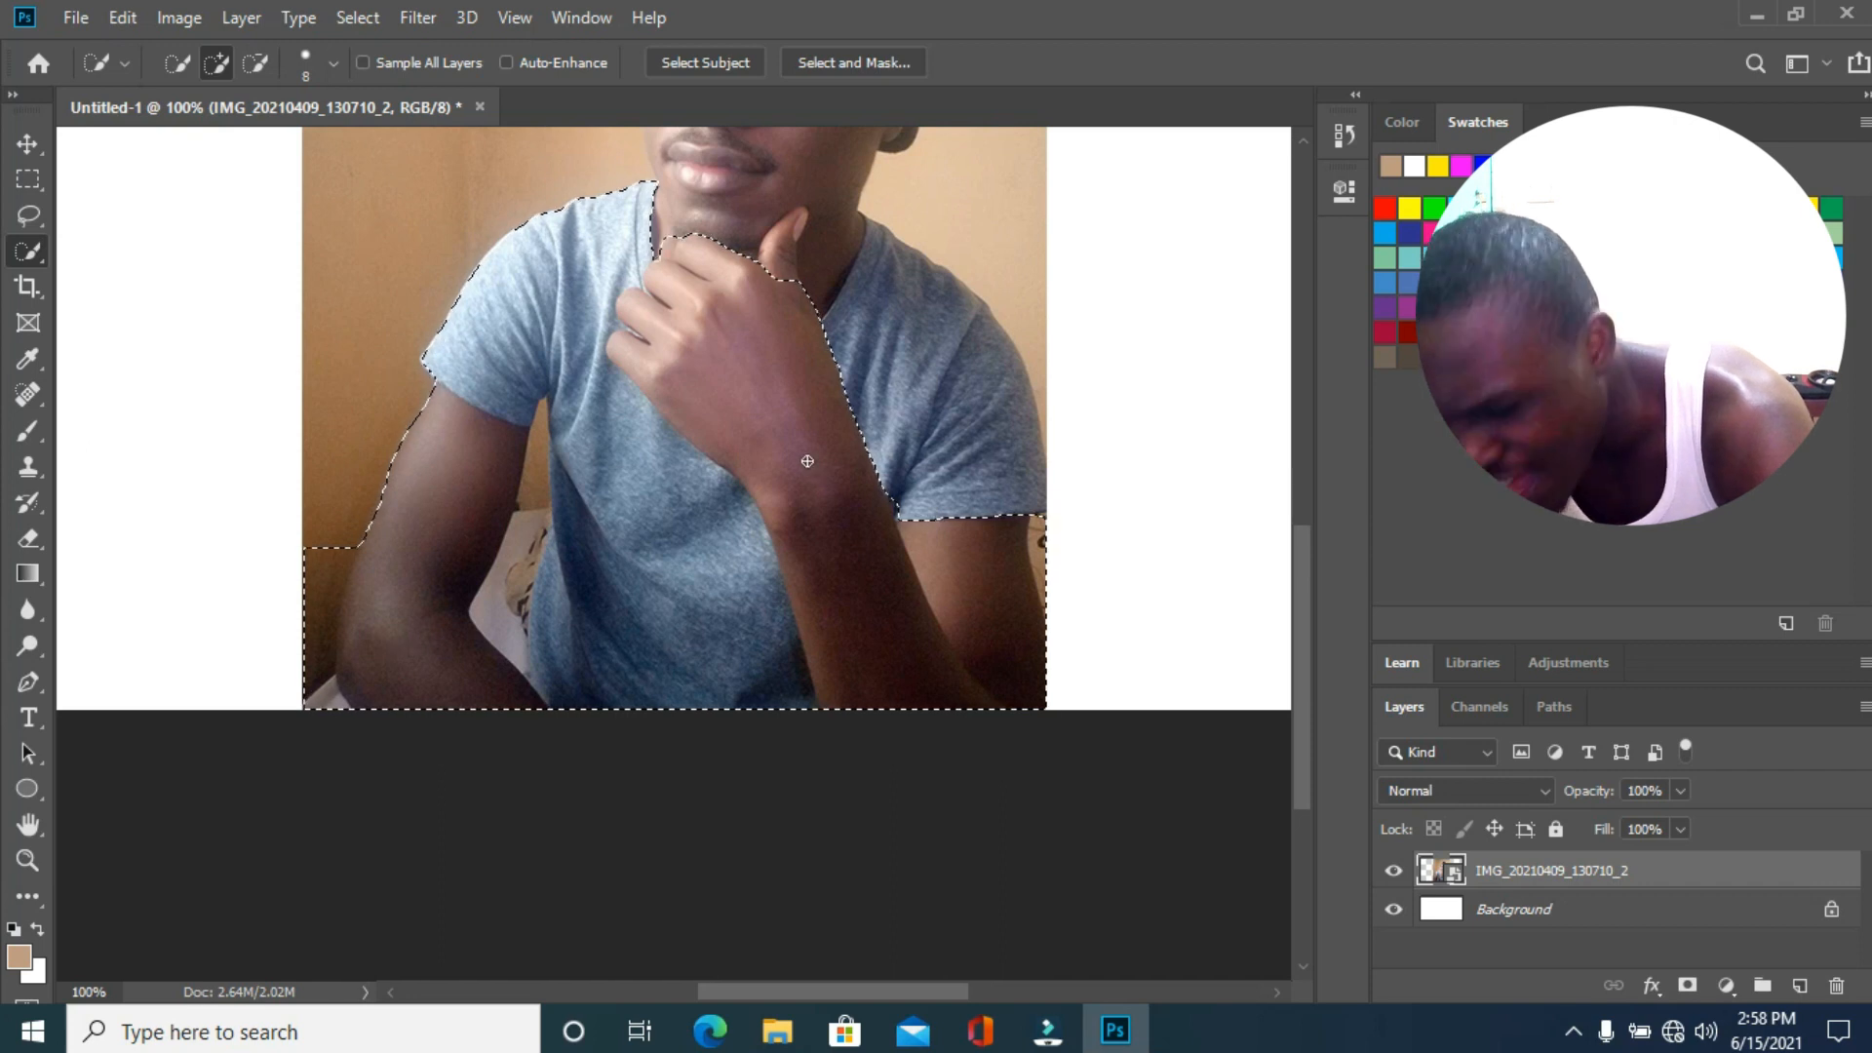
Extend the selection over the remaining sleeve, neck, face and cap of the man.
scroll(778, 489, up, 1)
scroll(778, 490, up, 1)
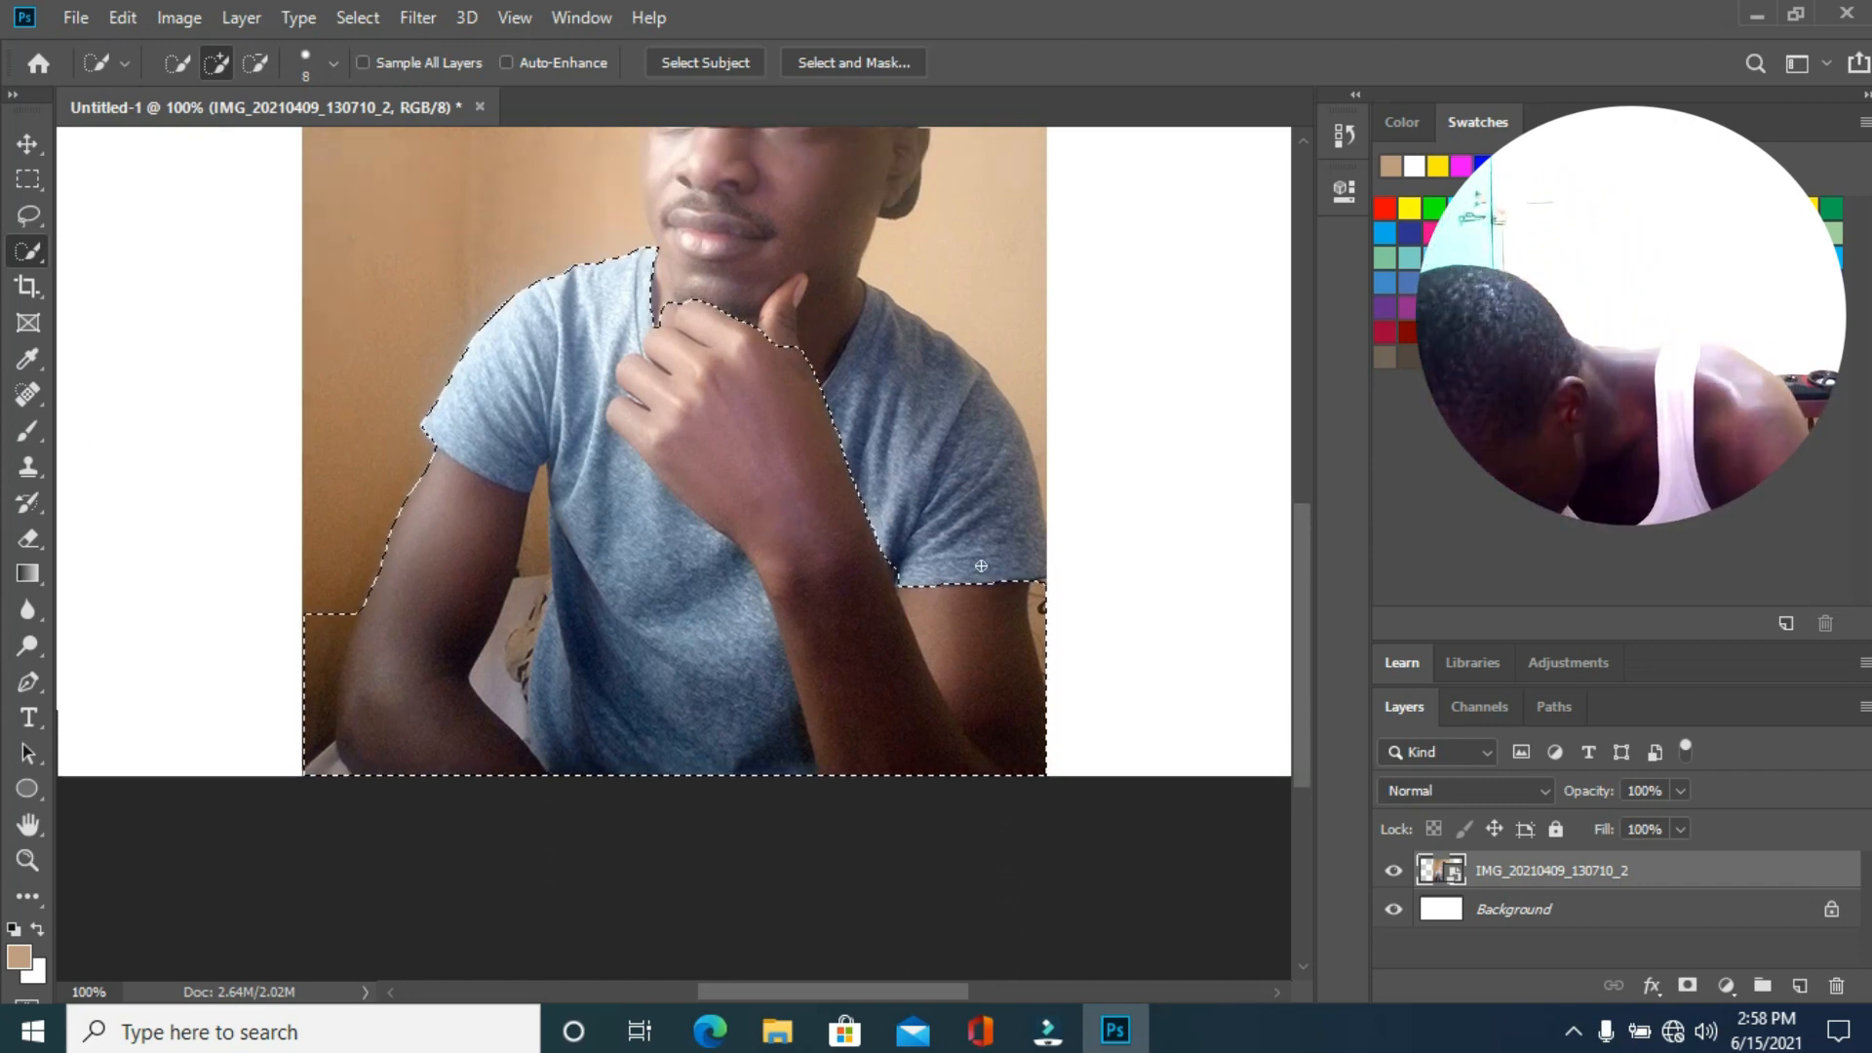
mouse_move(994, 624)
mouse_down()
mouse_move(942, 462)
mouse_move(785, 351)
mouse_up()
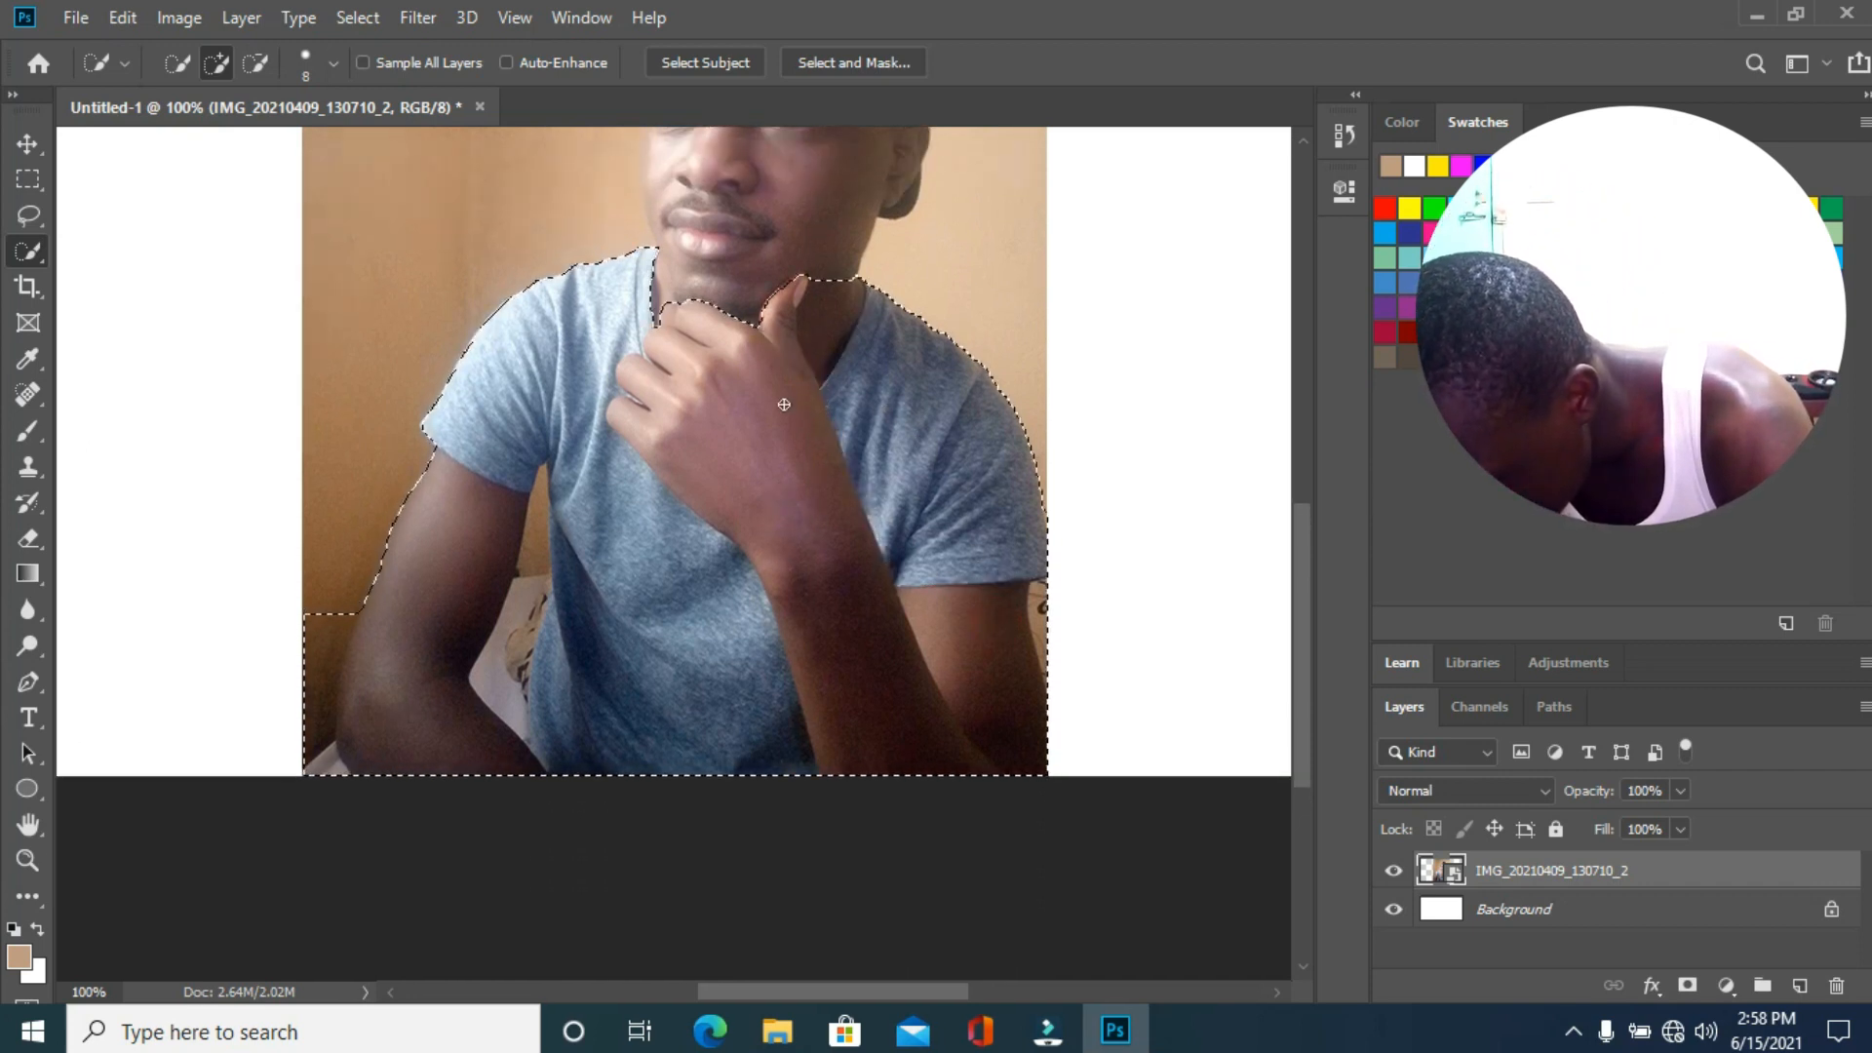
scroll(783, 491, up, 5)
mouse_move(783, 492)
mouse_down()
mouse_move(793, 228)
mouse_move(729, 213)
mouse_move(715, 187)
mouse_move(684, 222)
mouse_move(661, 316)
mouse_move(666, 469)
mouse_move(659, 280)
mouse_move(654, 396)
mouse_up()
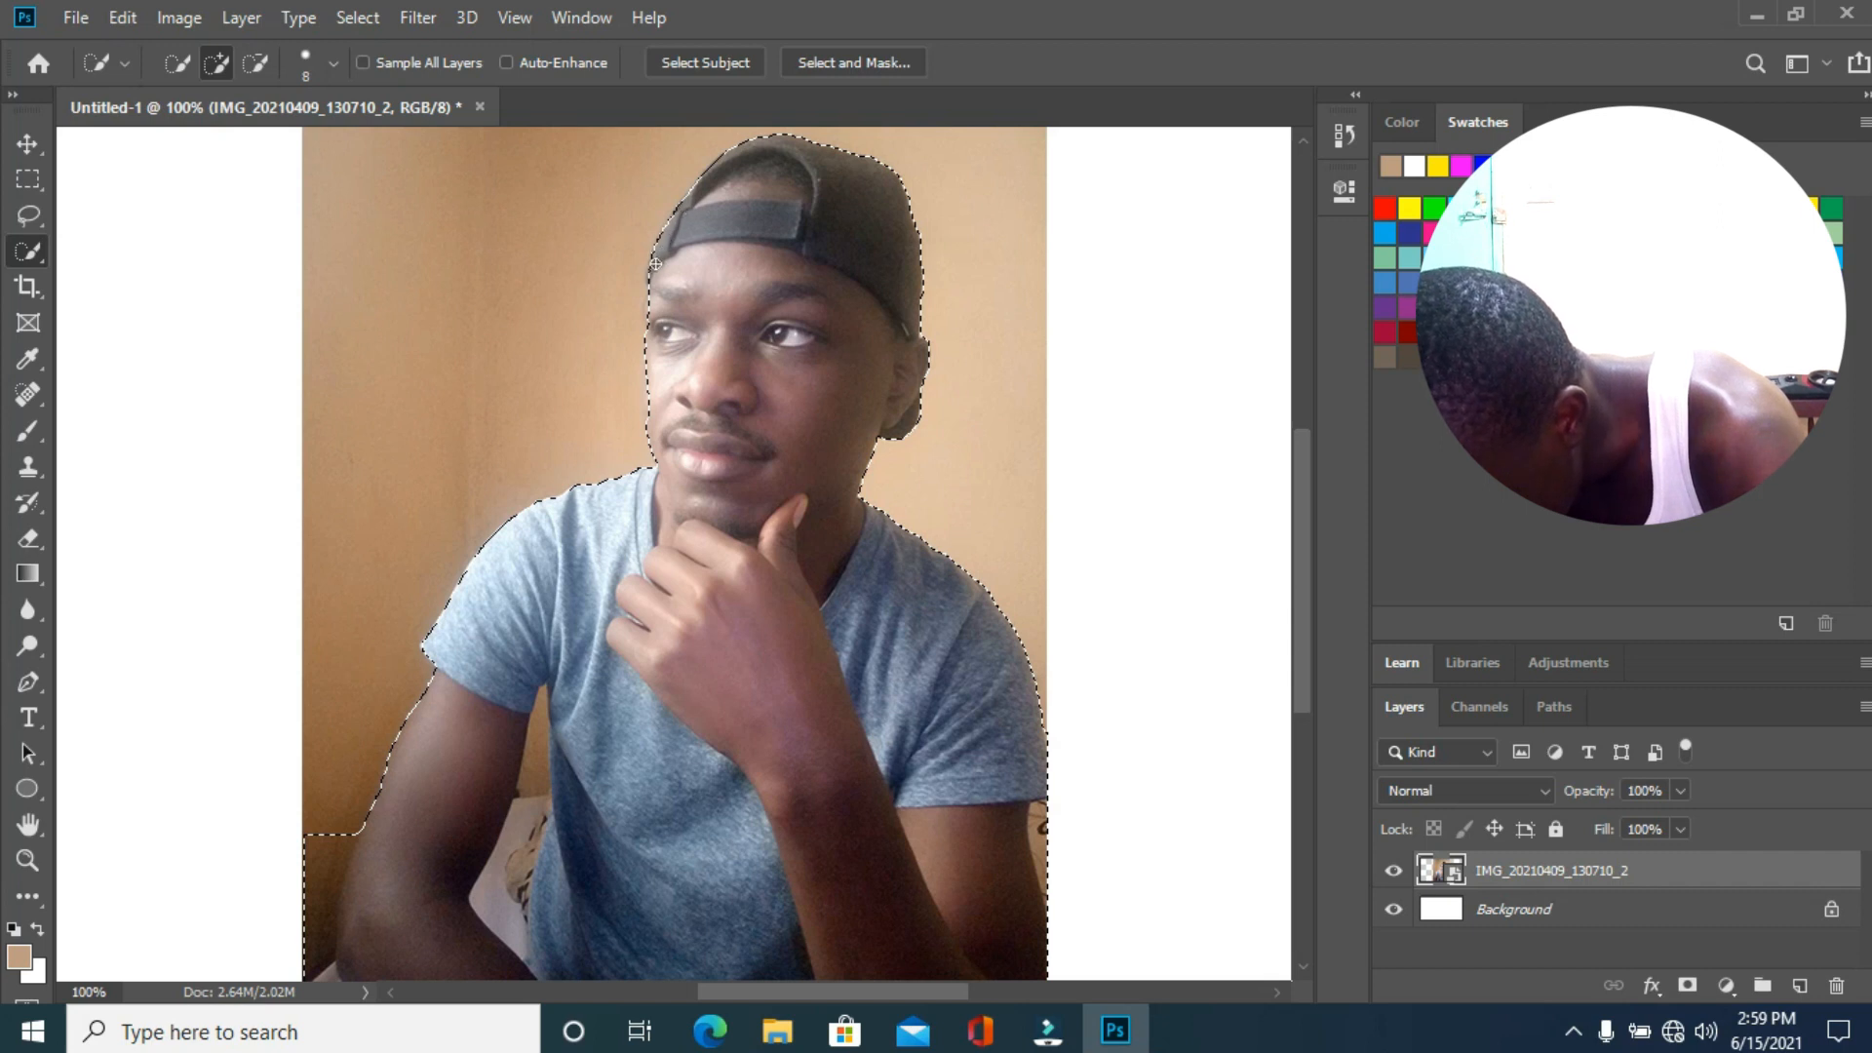
Undo the stray addition beside the man's eye and add the missed cap edge above his forehead to the selection.
click(649, 318)
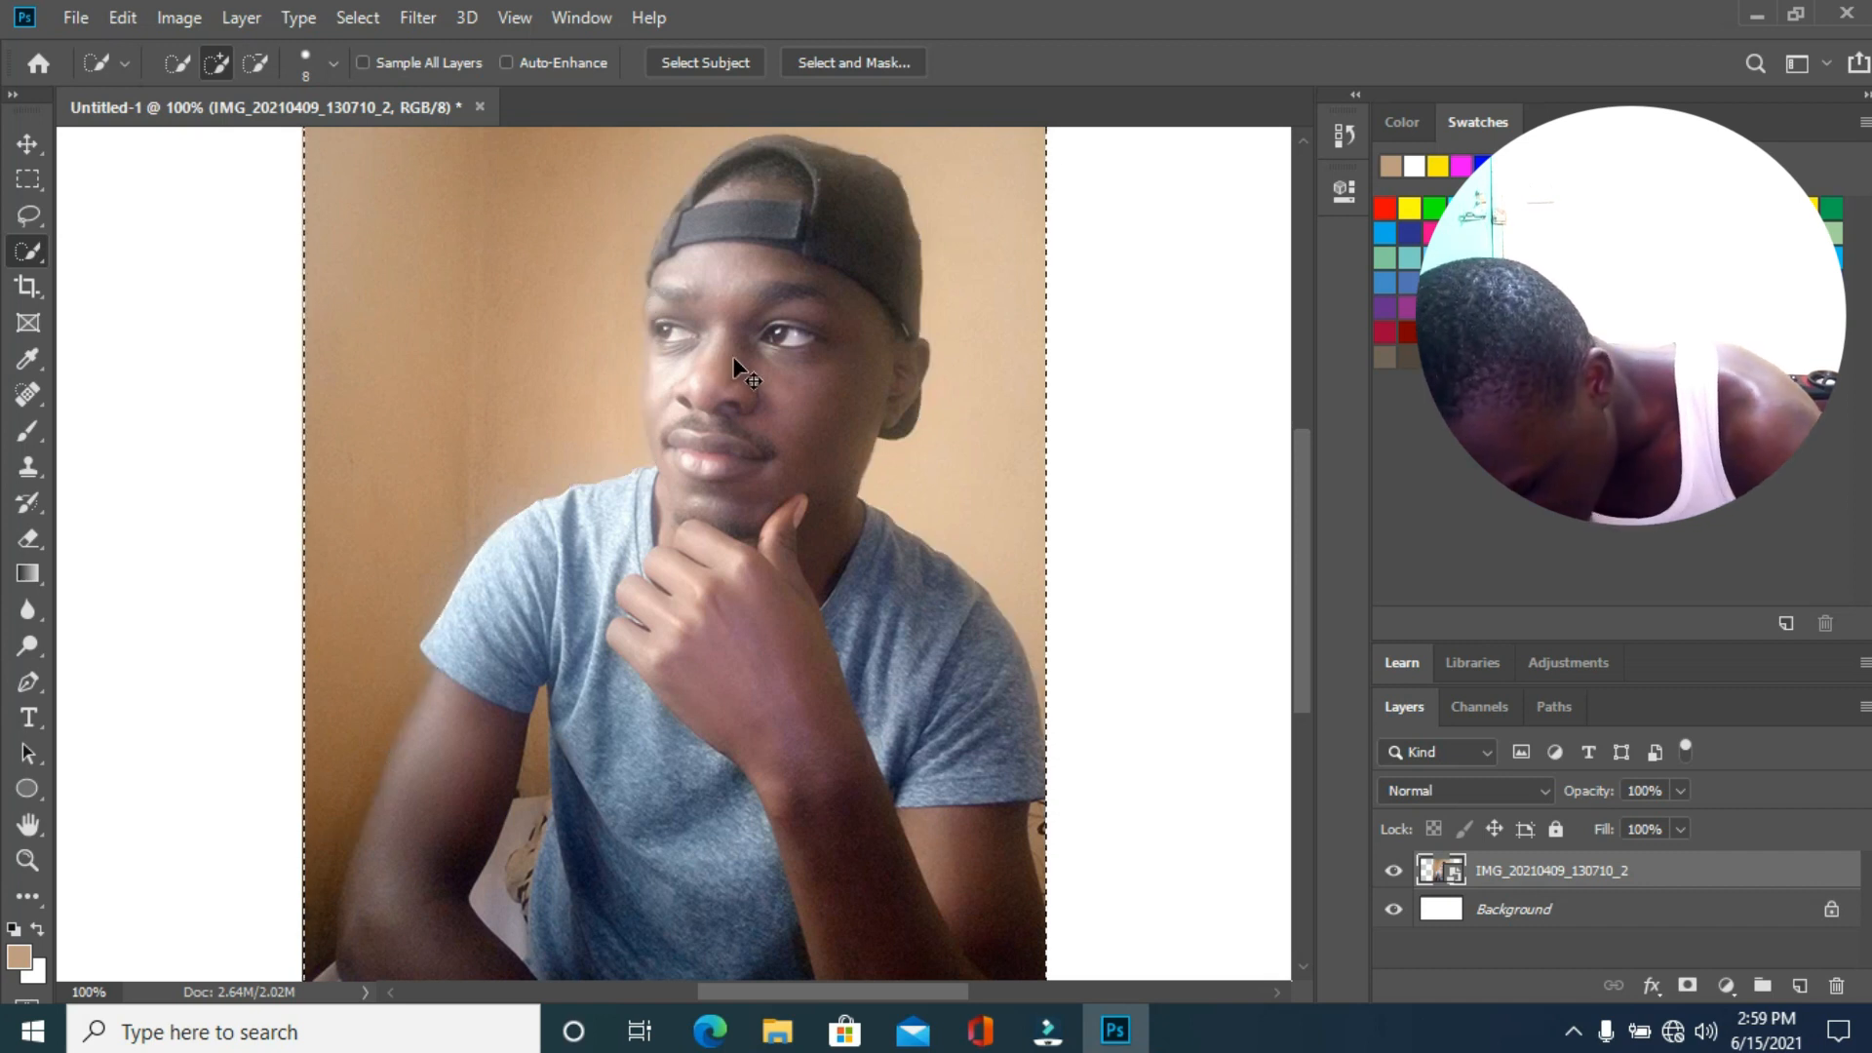
key(ctrl+z)
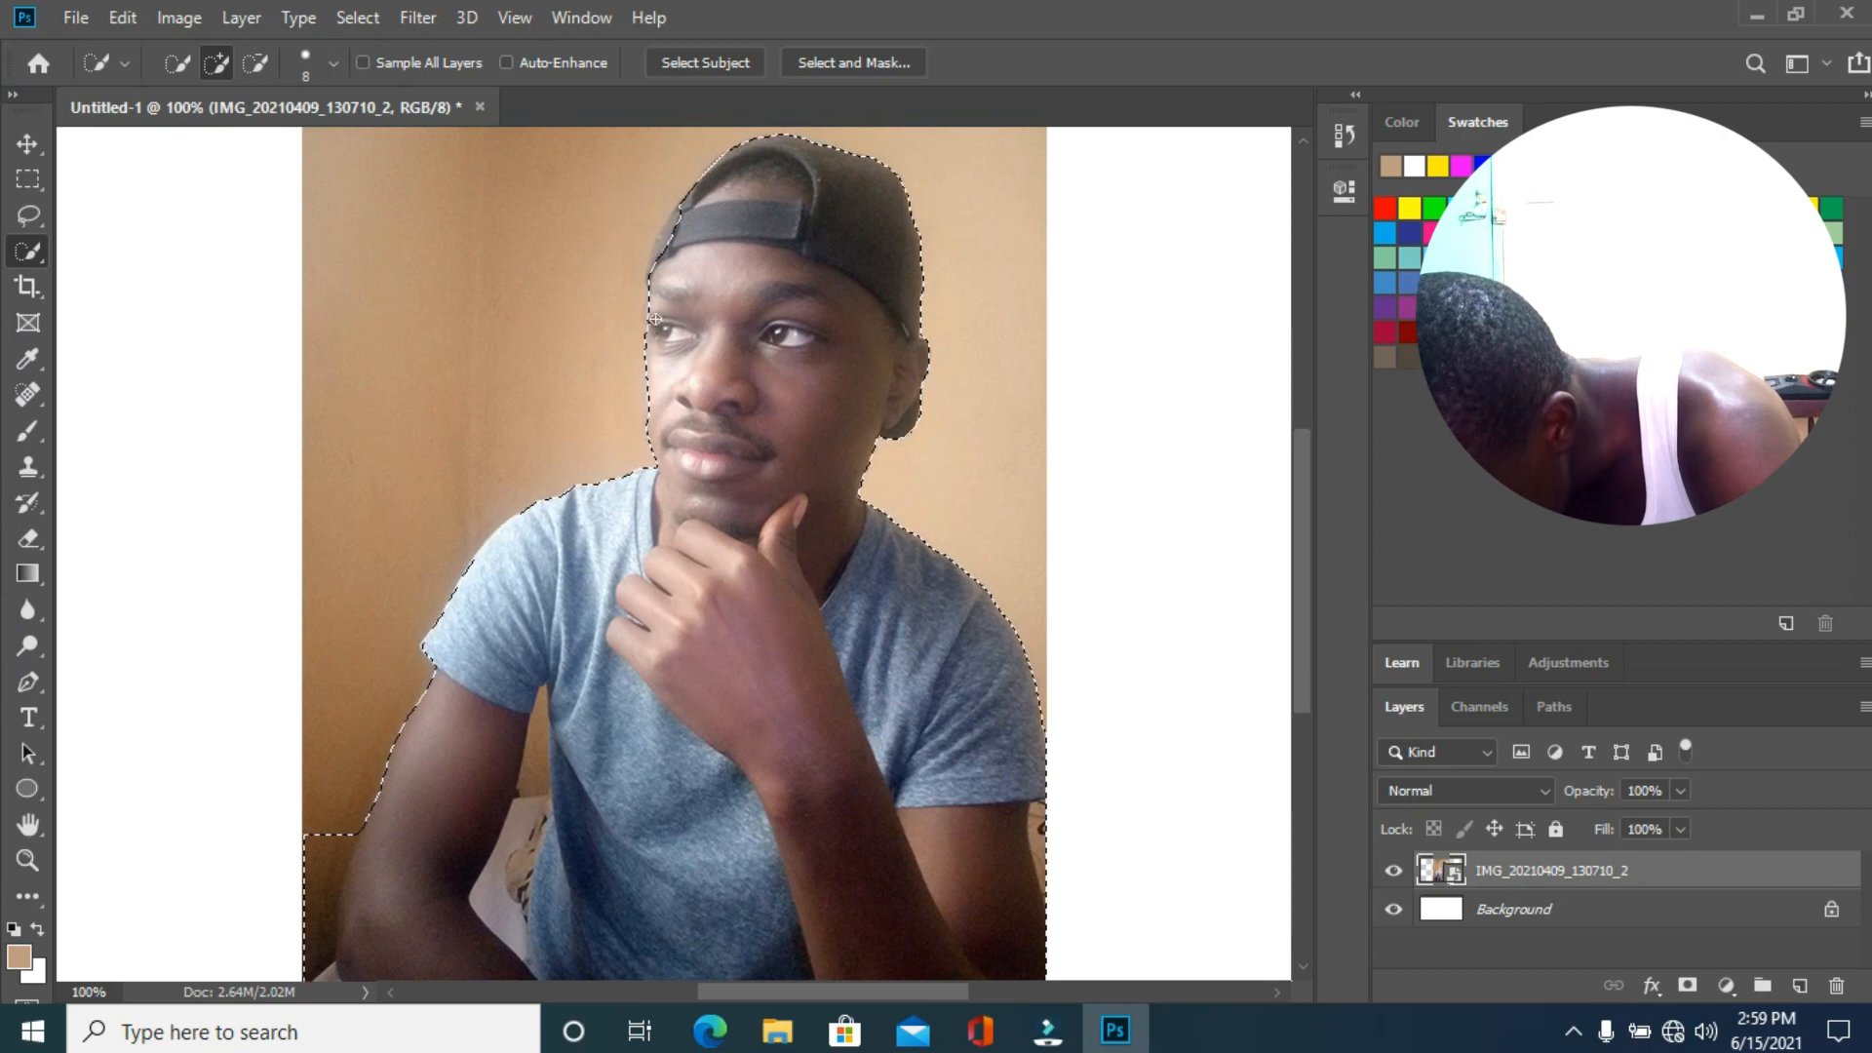
key(ctrl+plus)
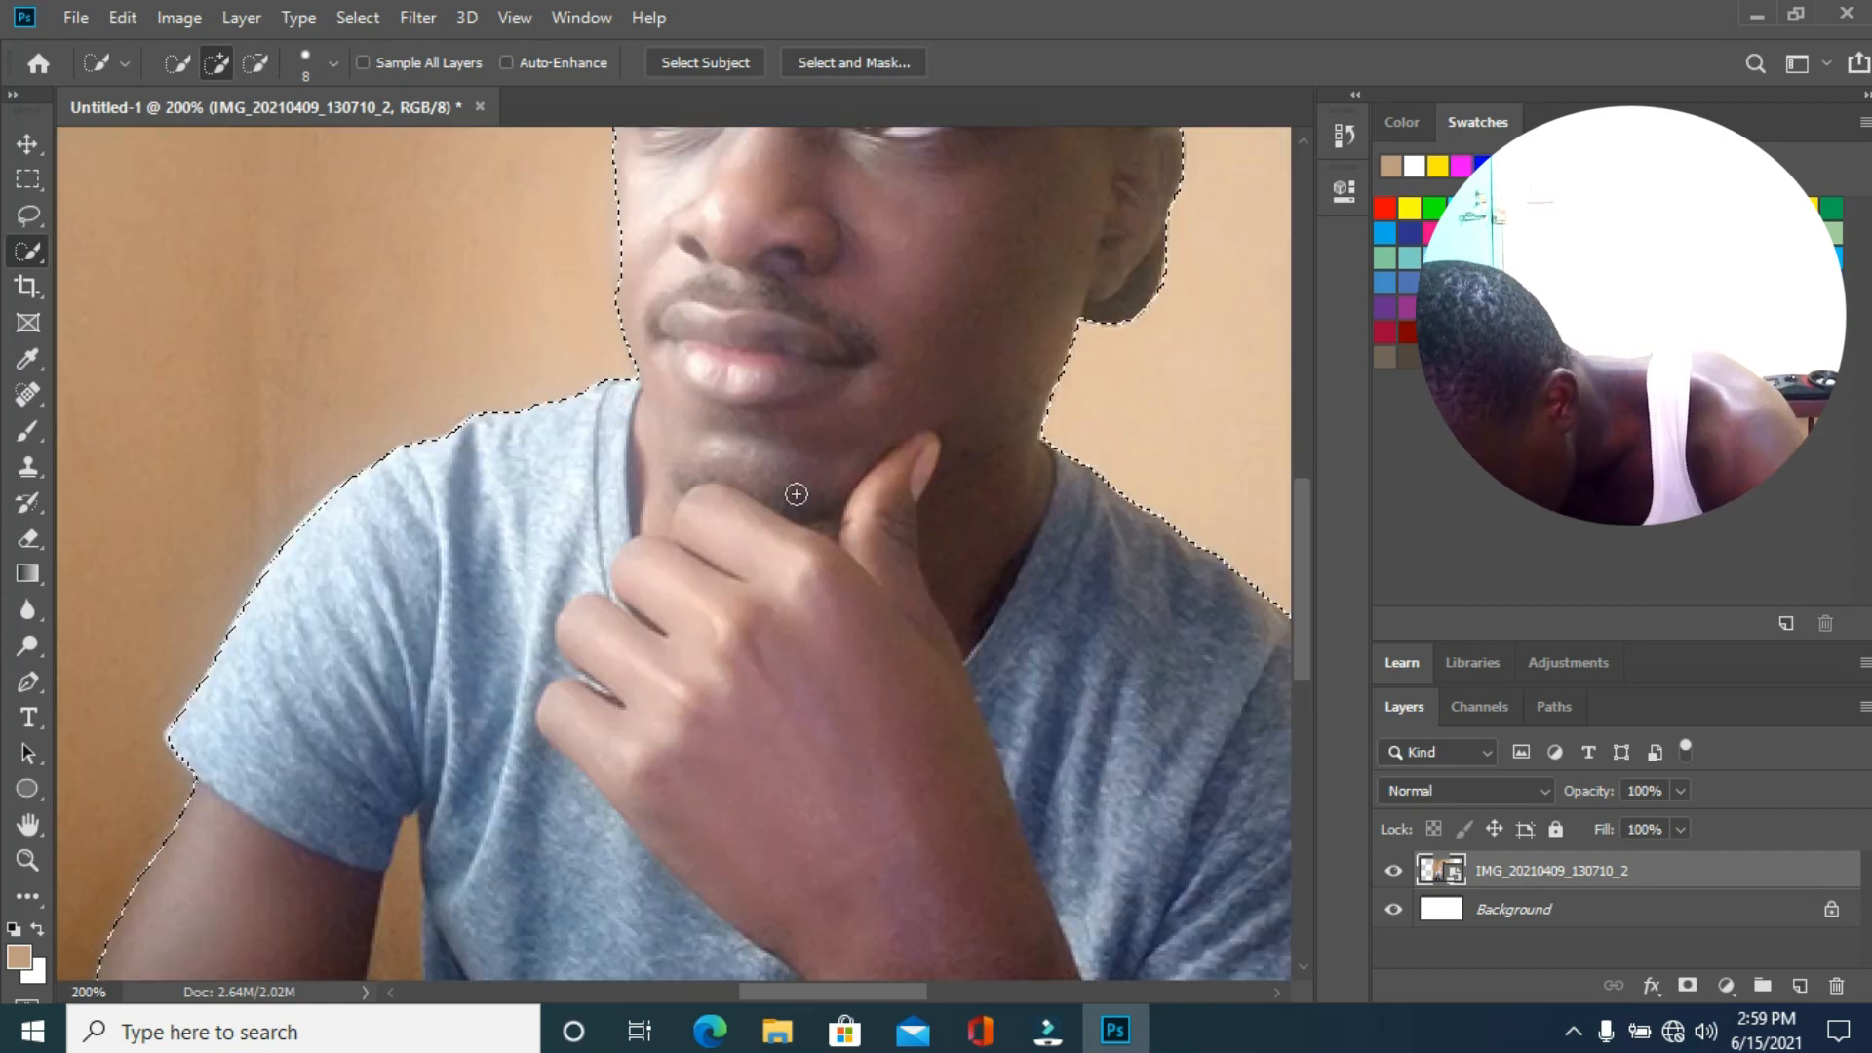
scroll(797, 494, up, 5)
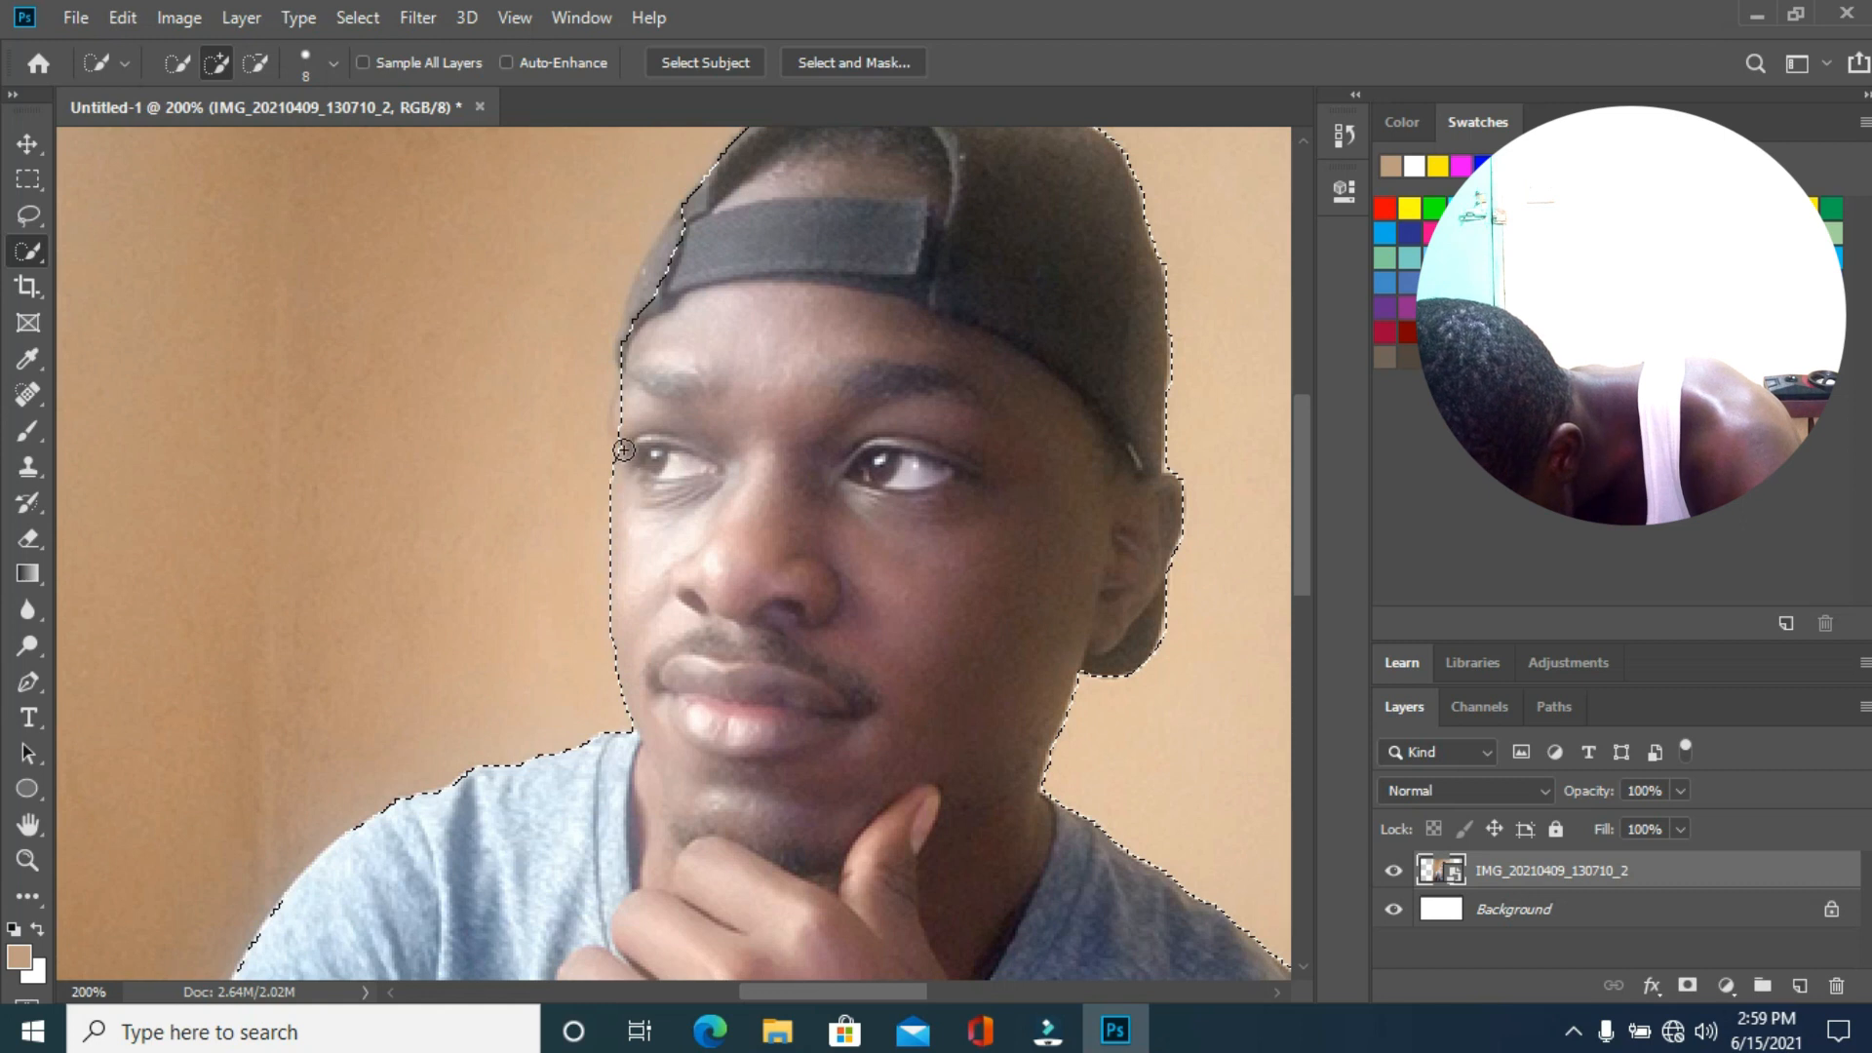
click(629, 368)
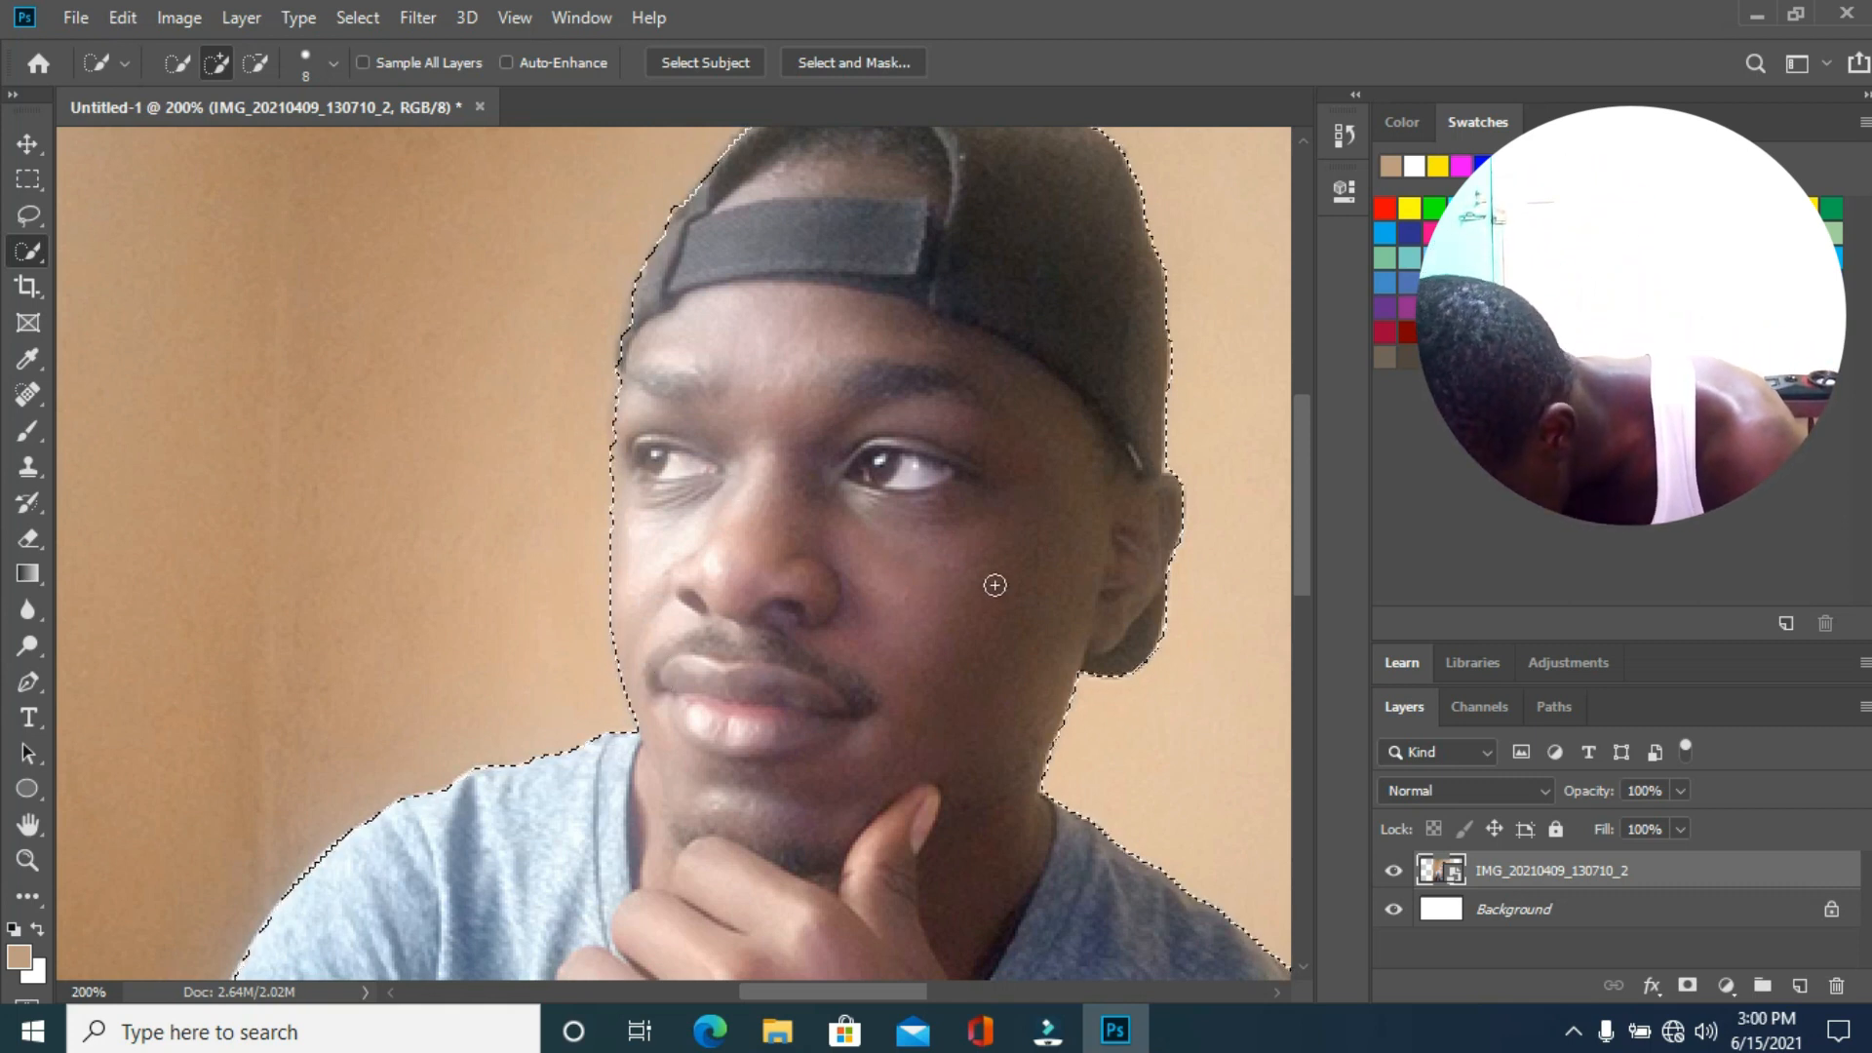
scroll(995, 584, up, 3)
scroll(940, 486, down, 4)
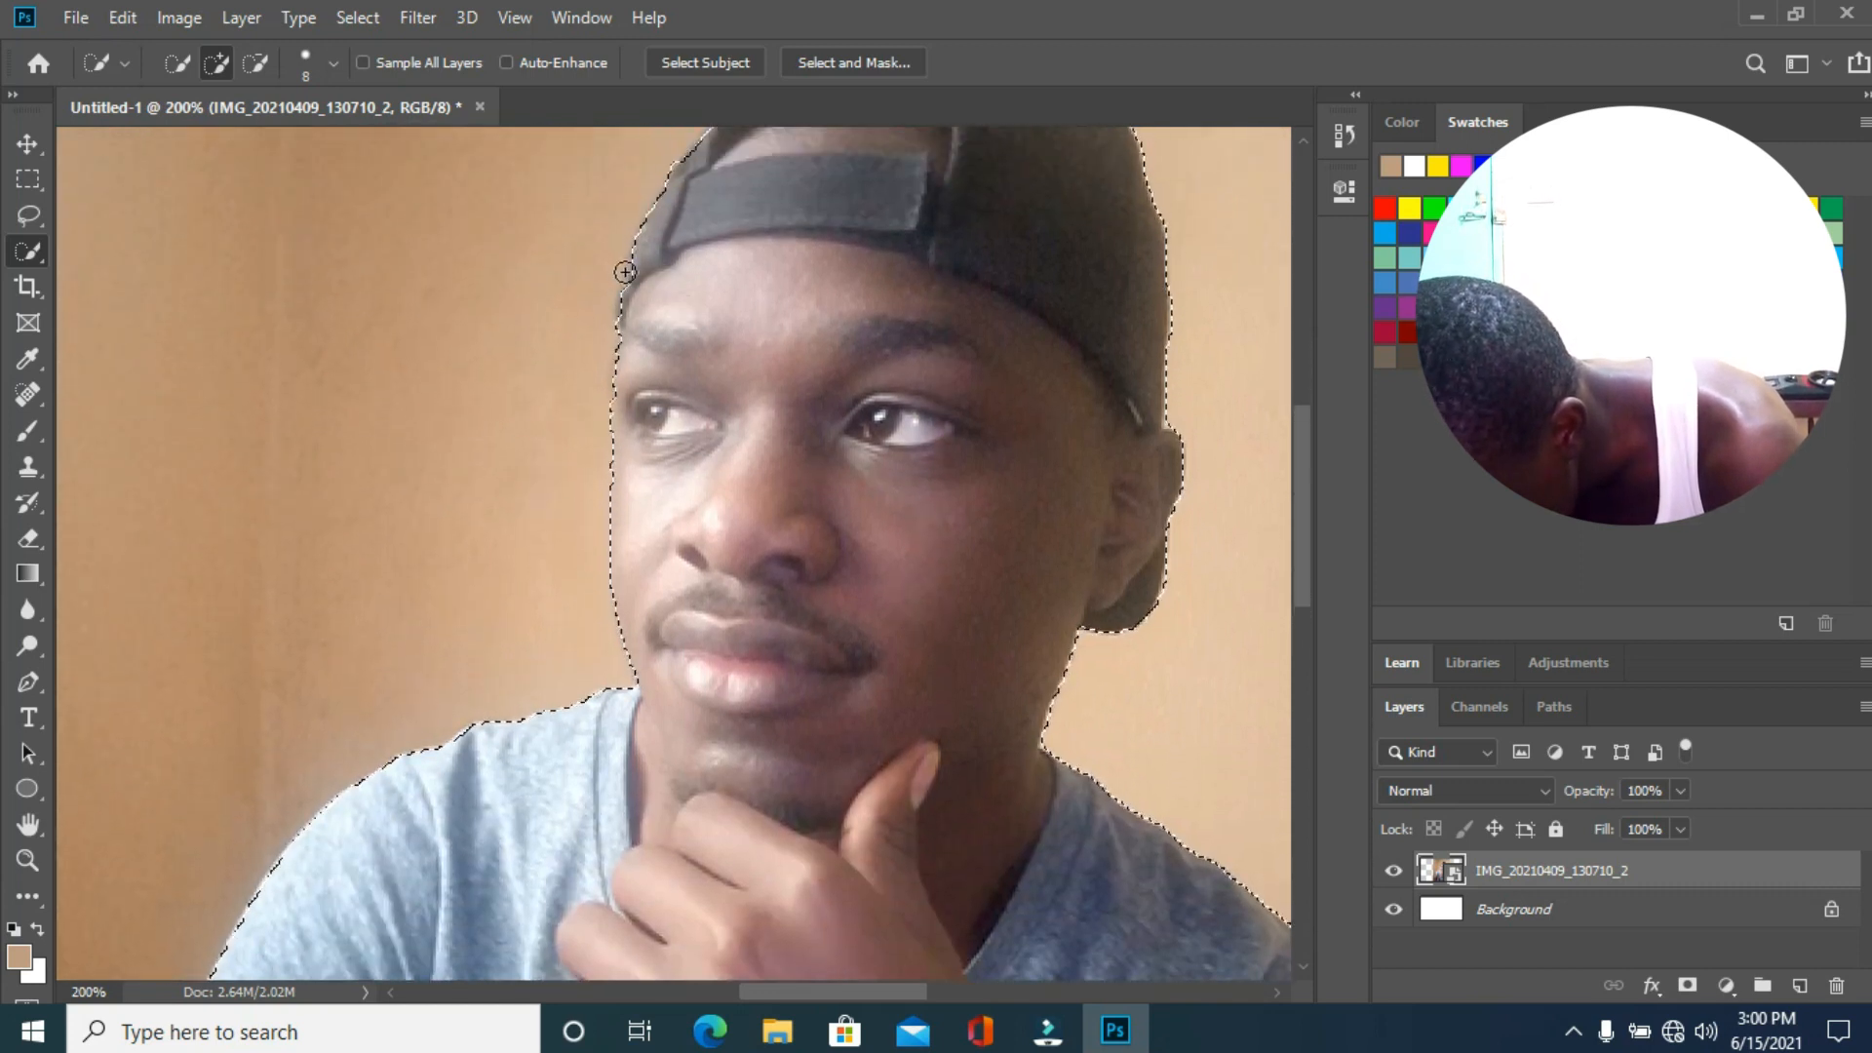
scroll(841, 479, down, 5)
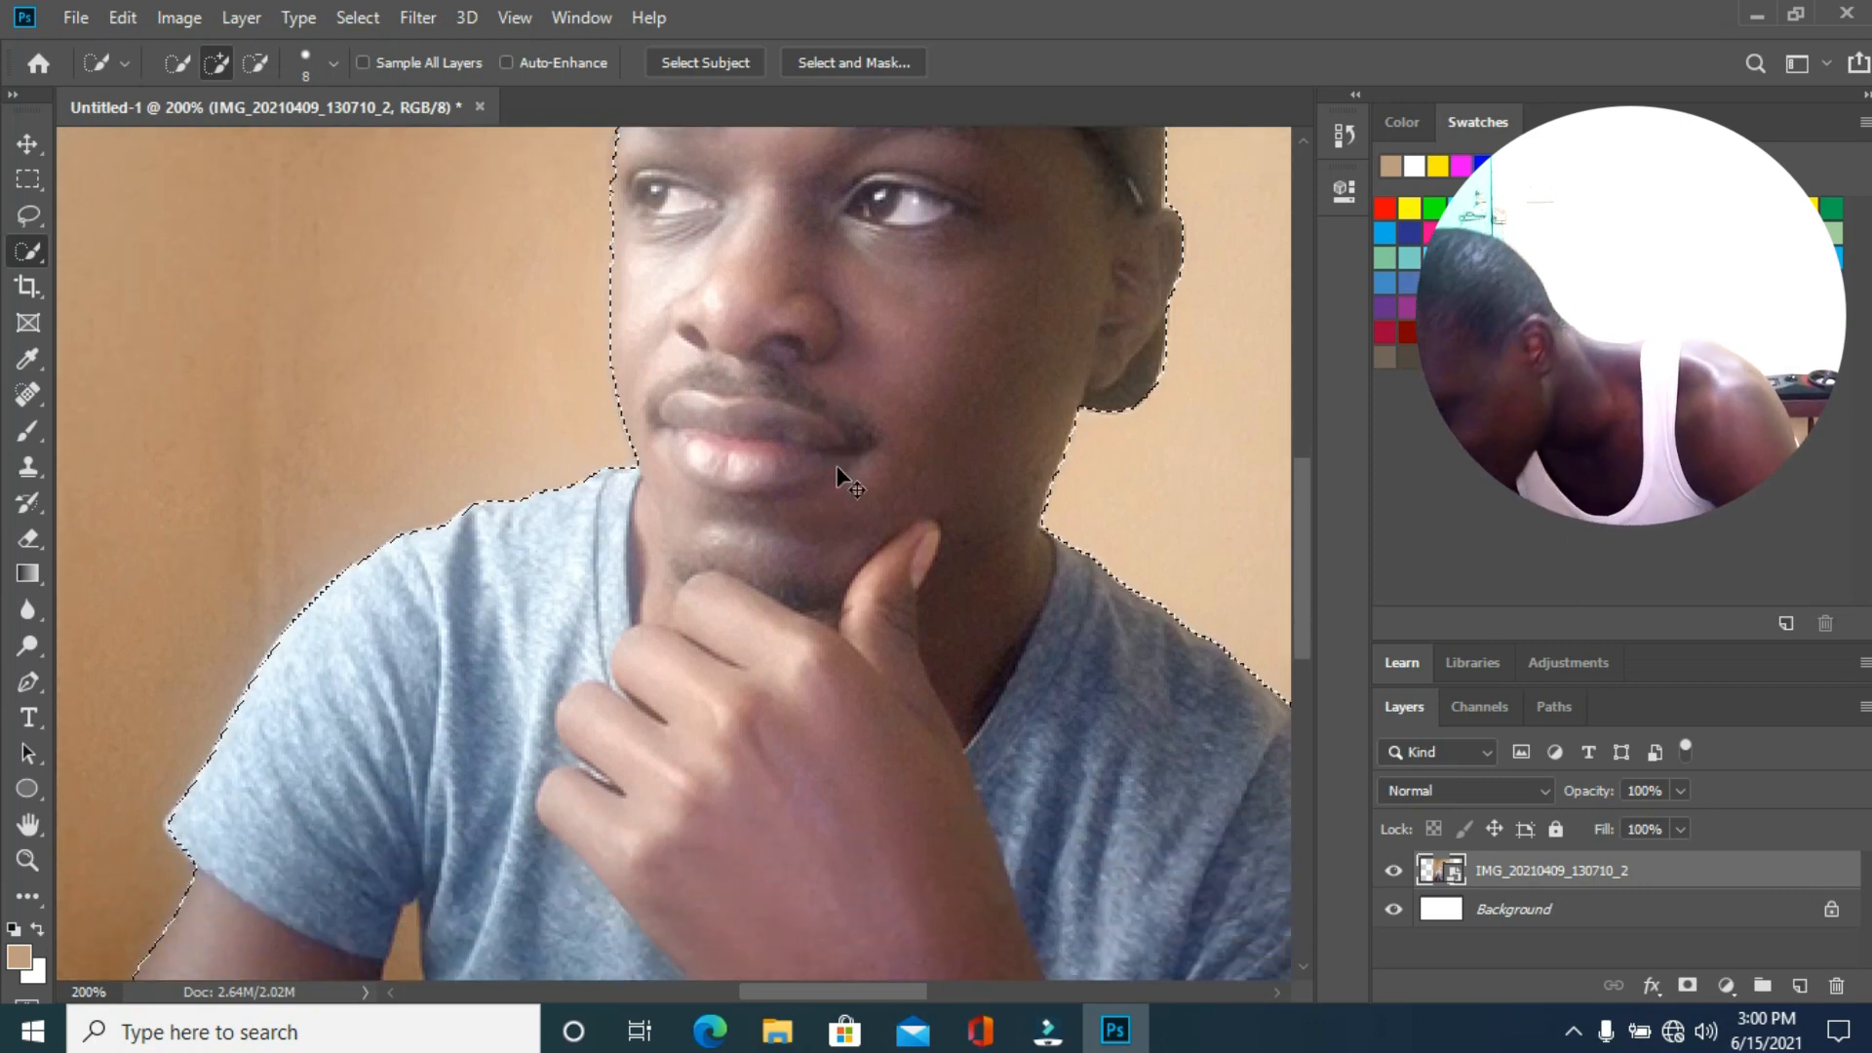
Subtract the wall beside the bent arm, the gap between that arm and the shirt, and the background sliver at the other arm from the selection.
key(ctrl+minus)
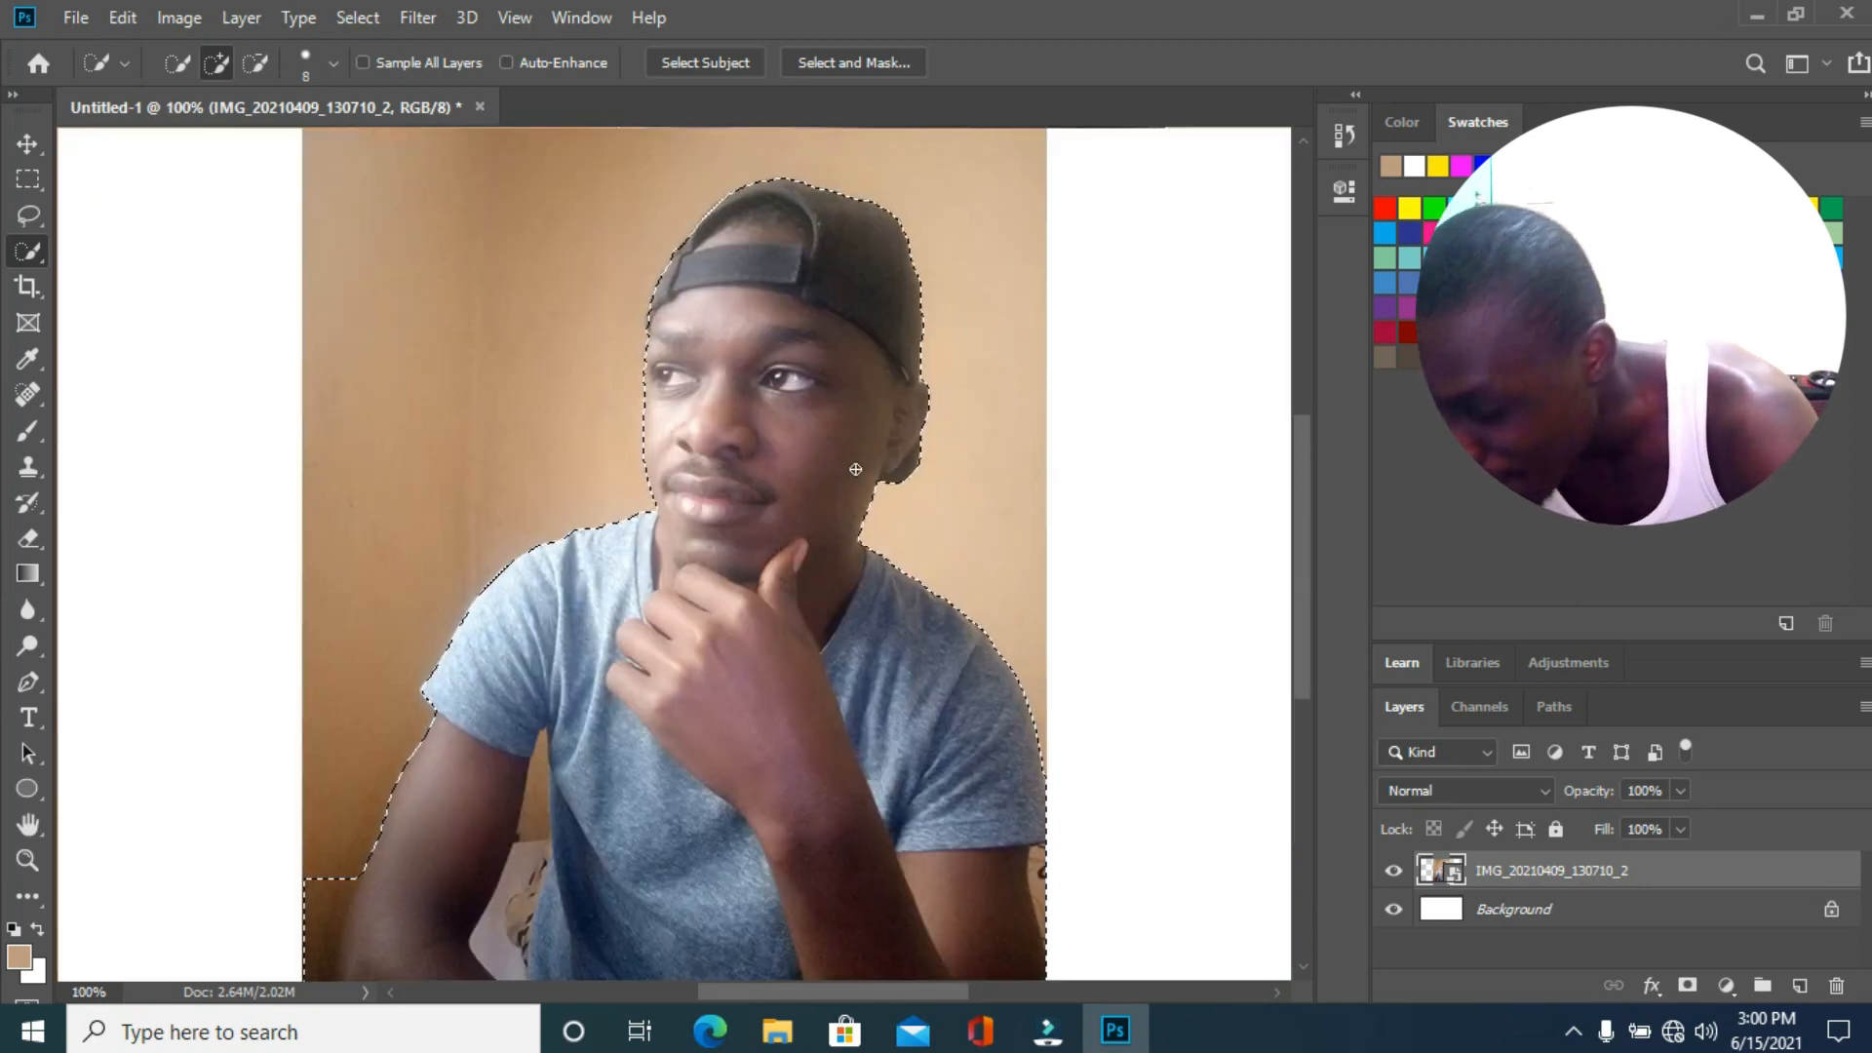
scroll(963, 666, down, 3)
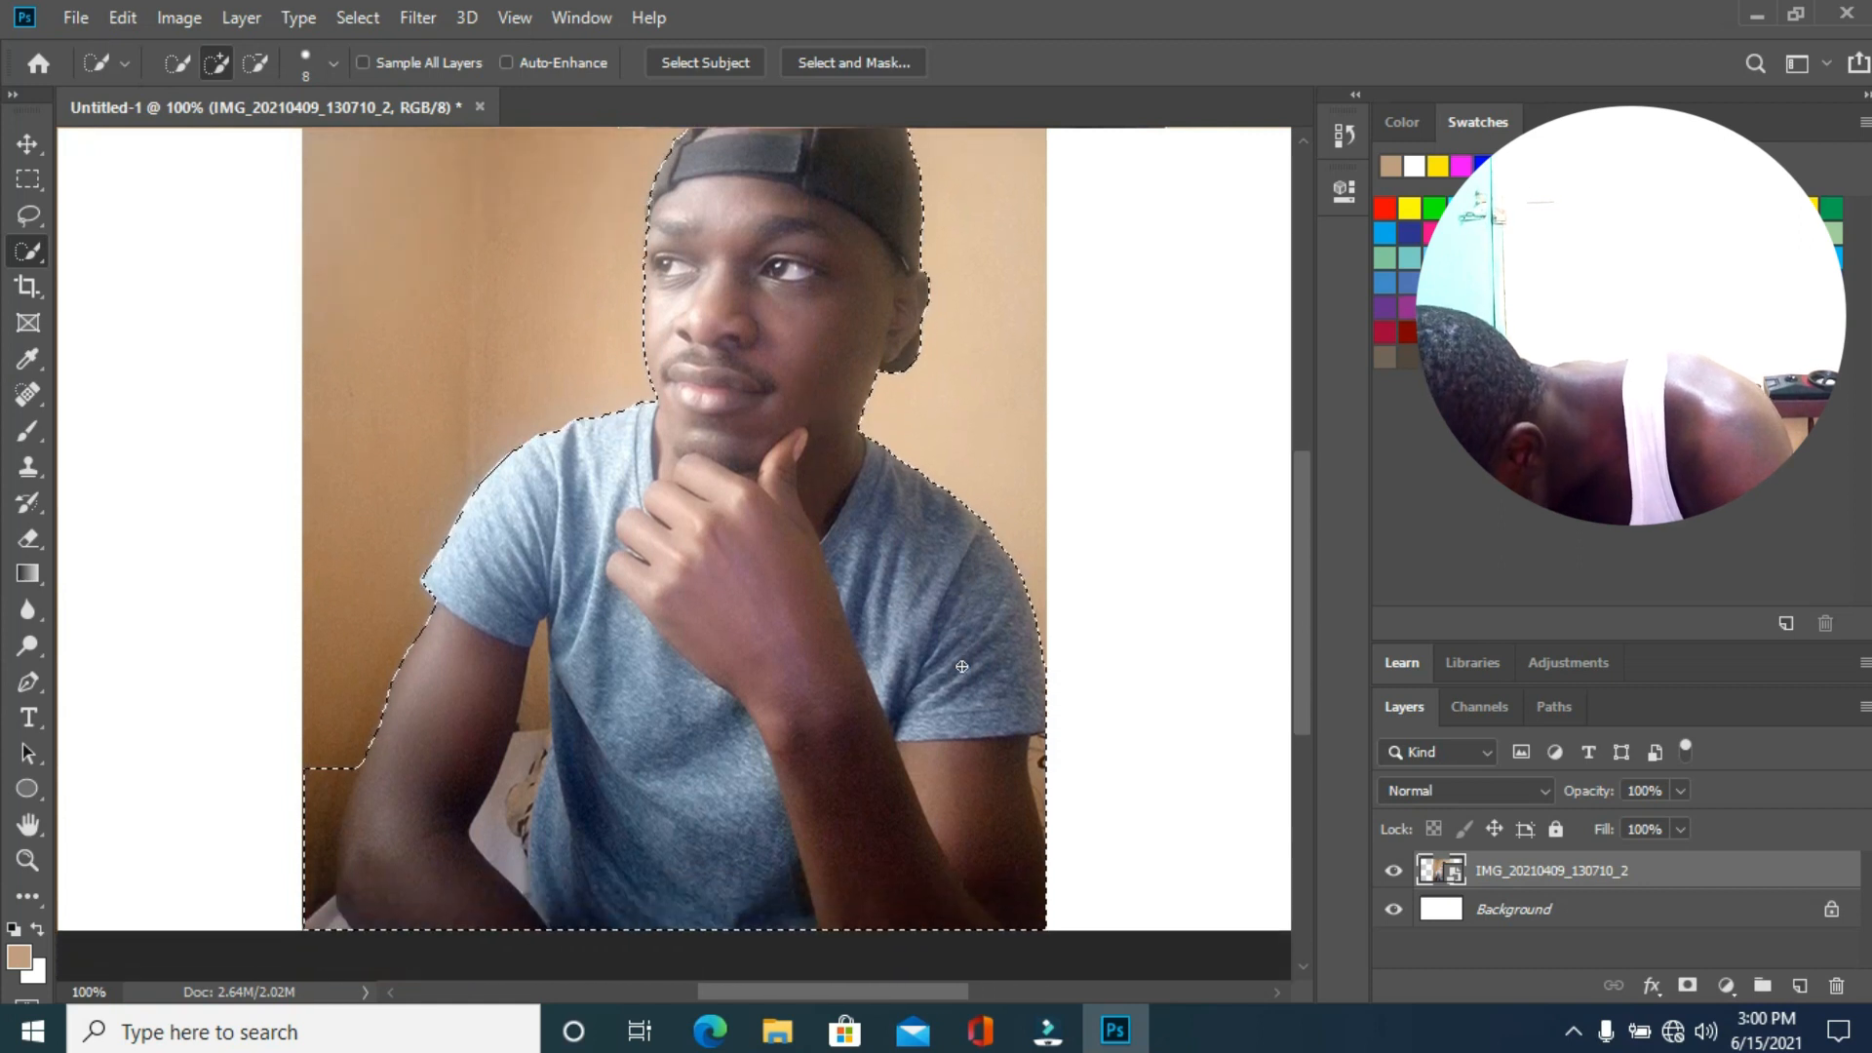
scroll(610, 665, down, 1)
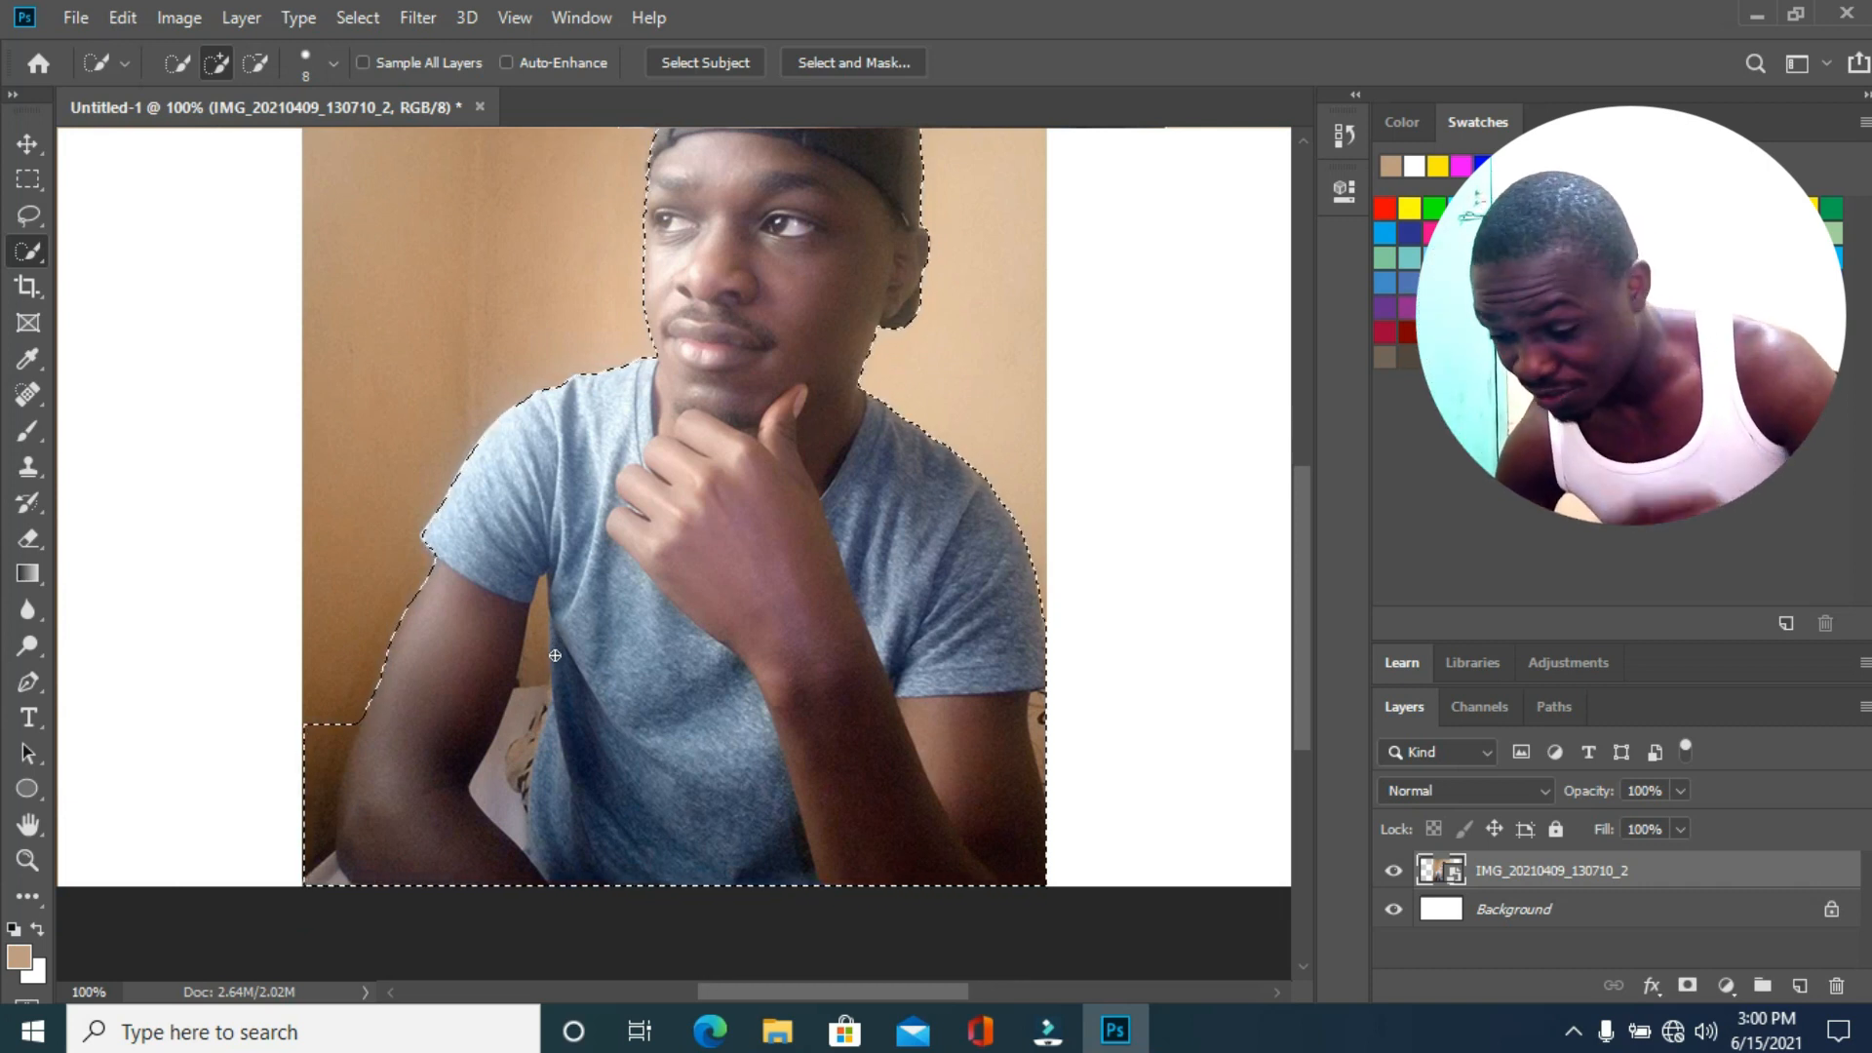
scroll(596, 656, down, 3)
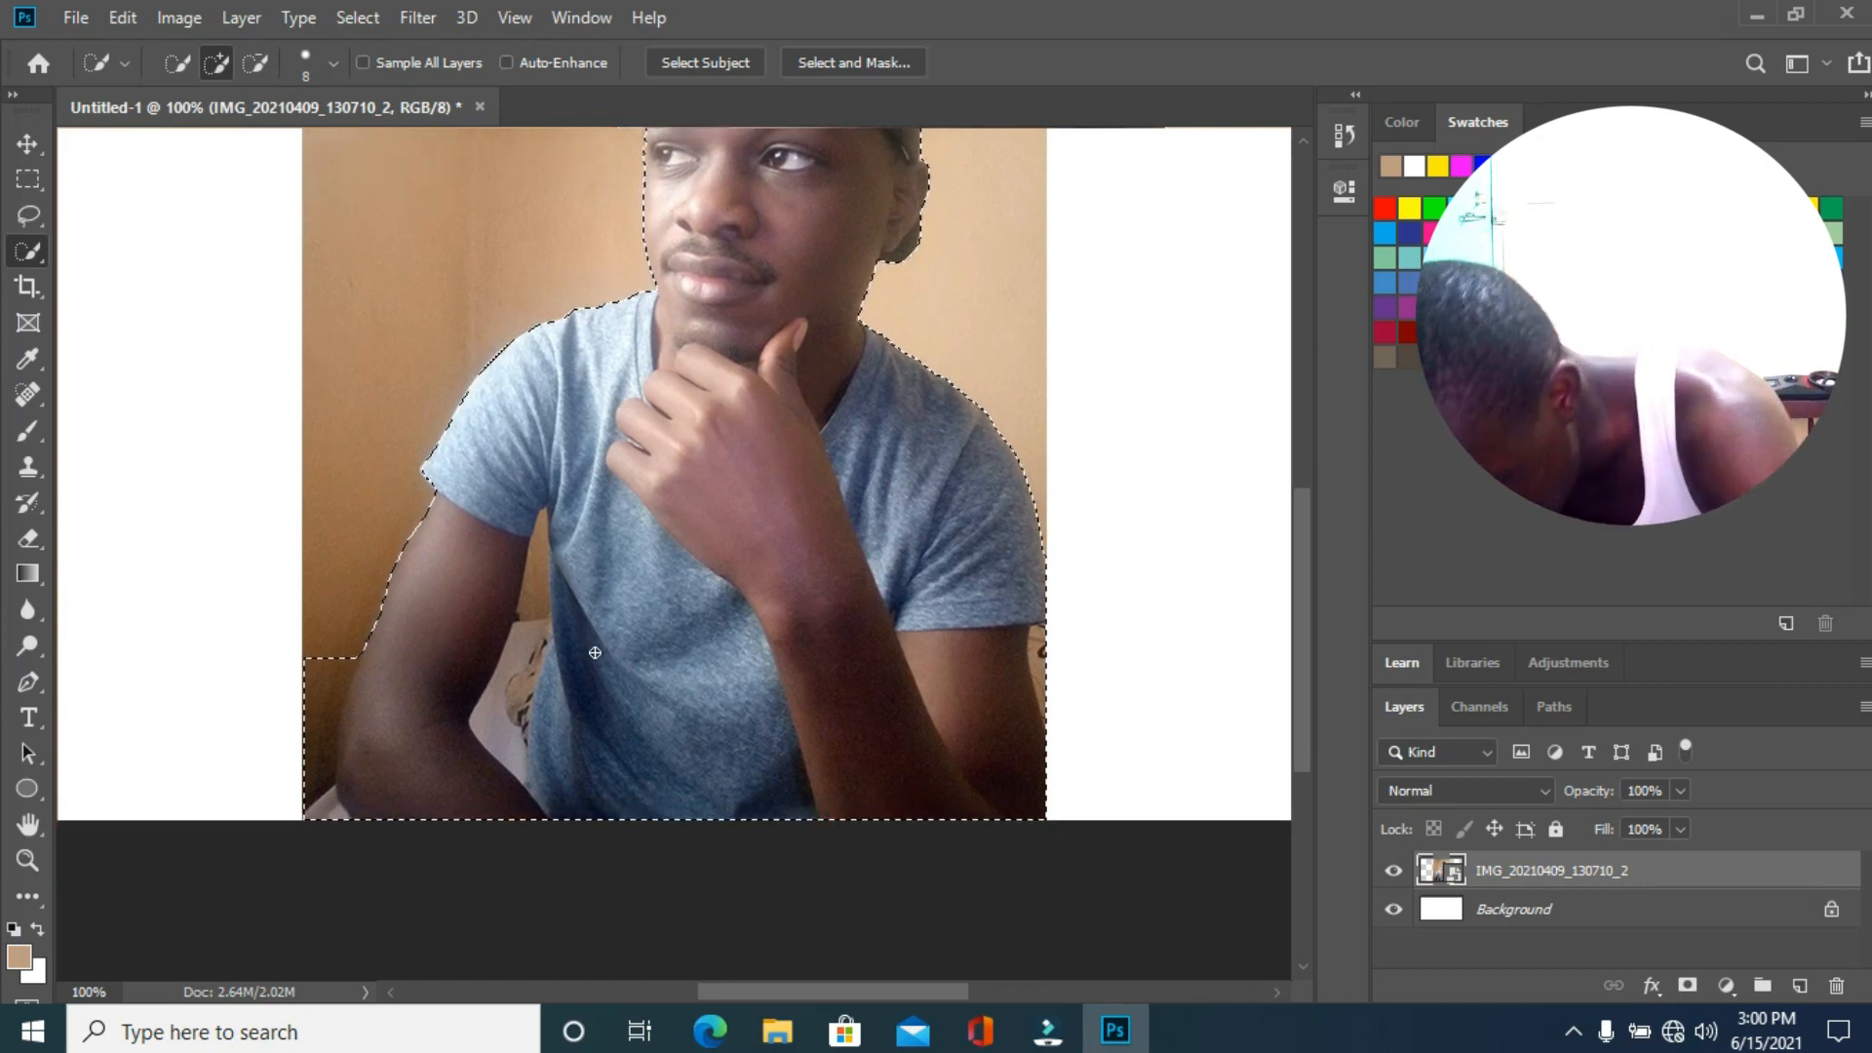
scroll(594, 655, up, 2)
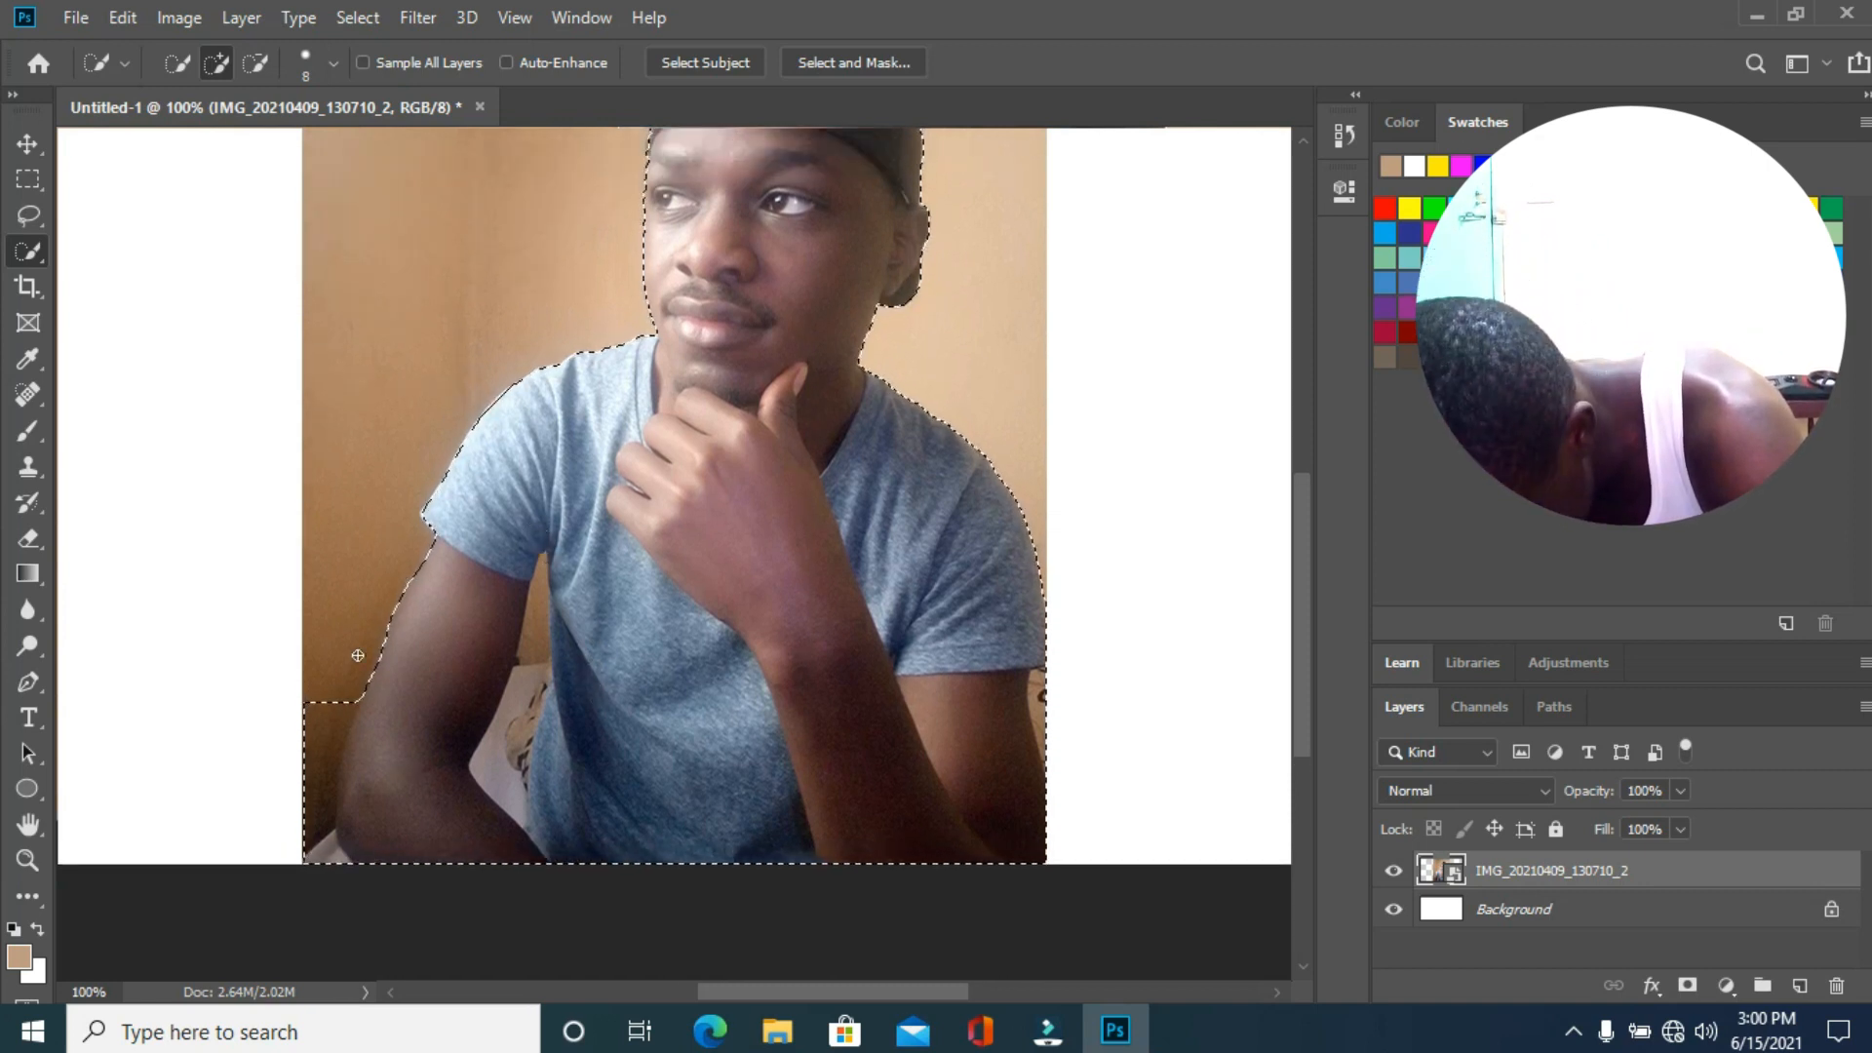
drag(343, 676, 319, 775)
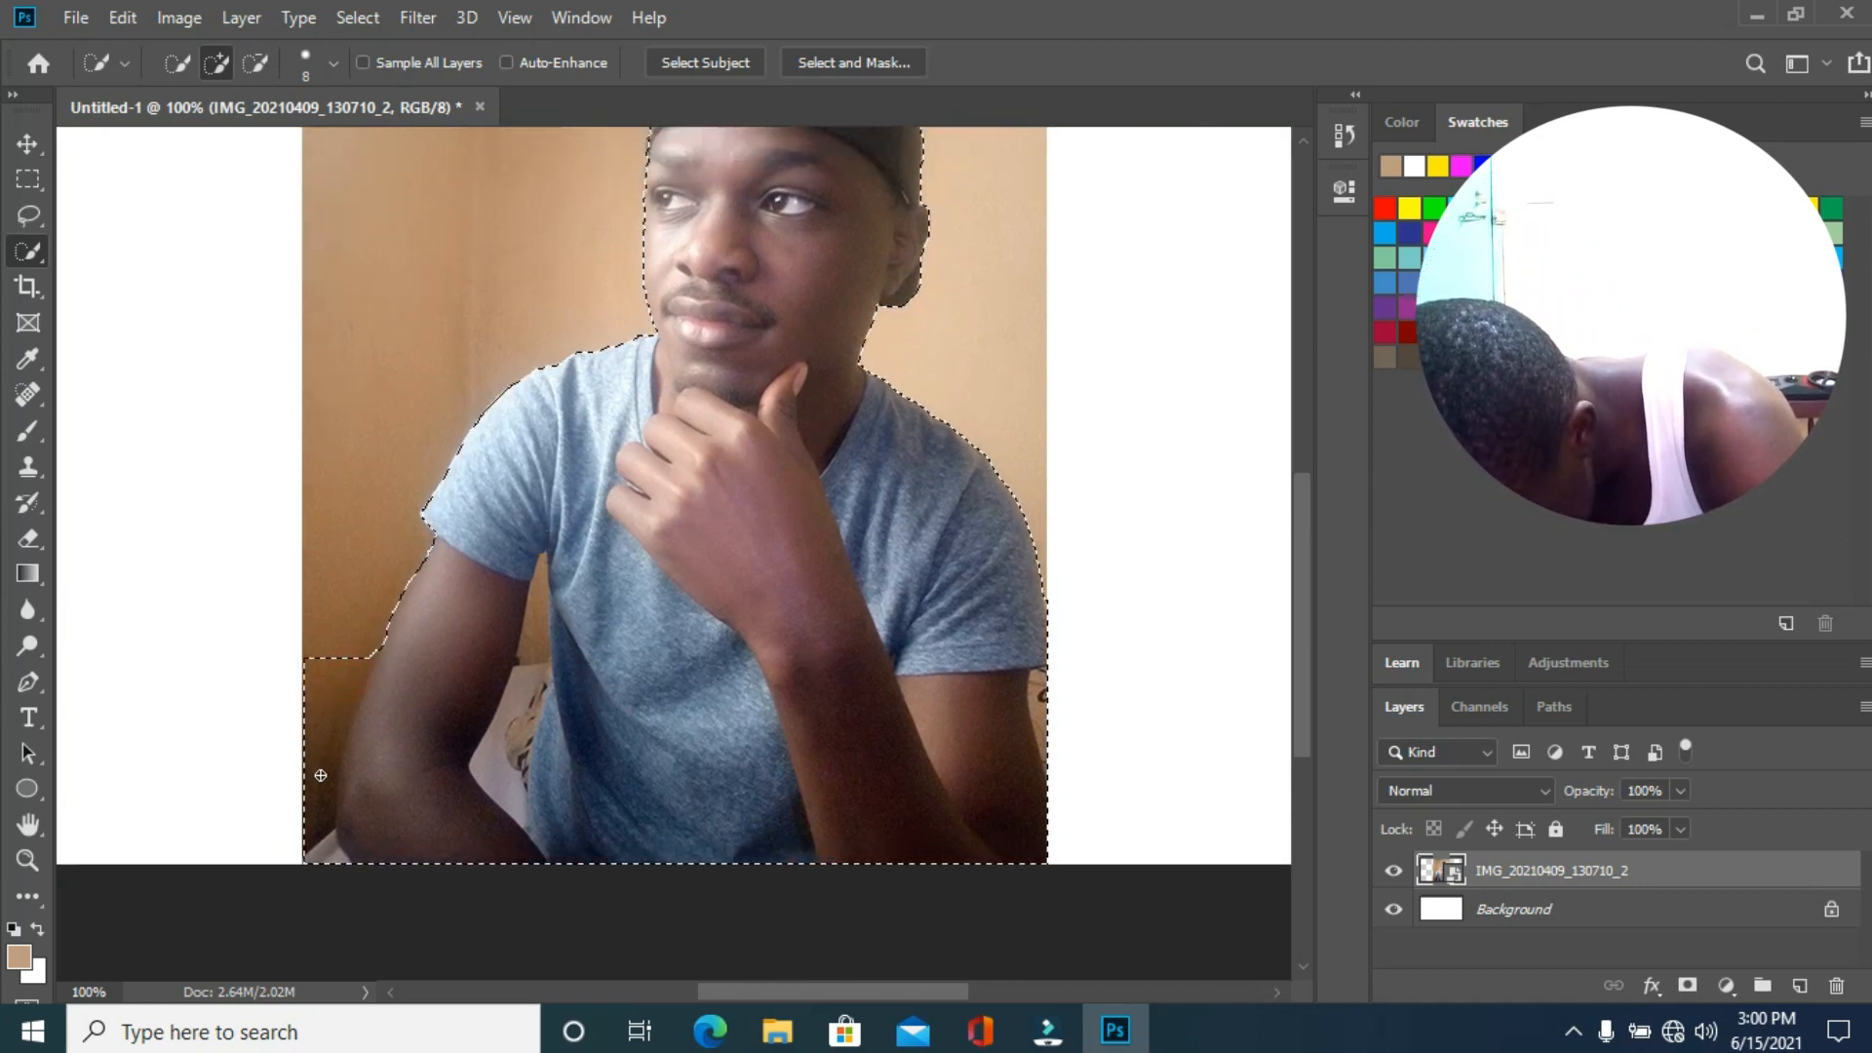
click(257, 62)
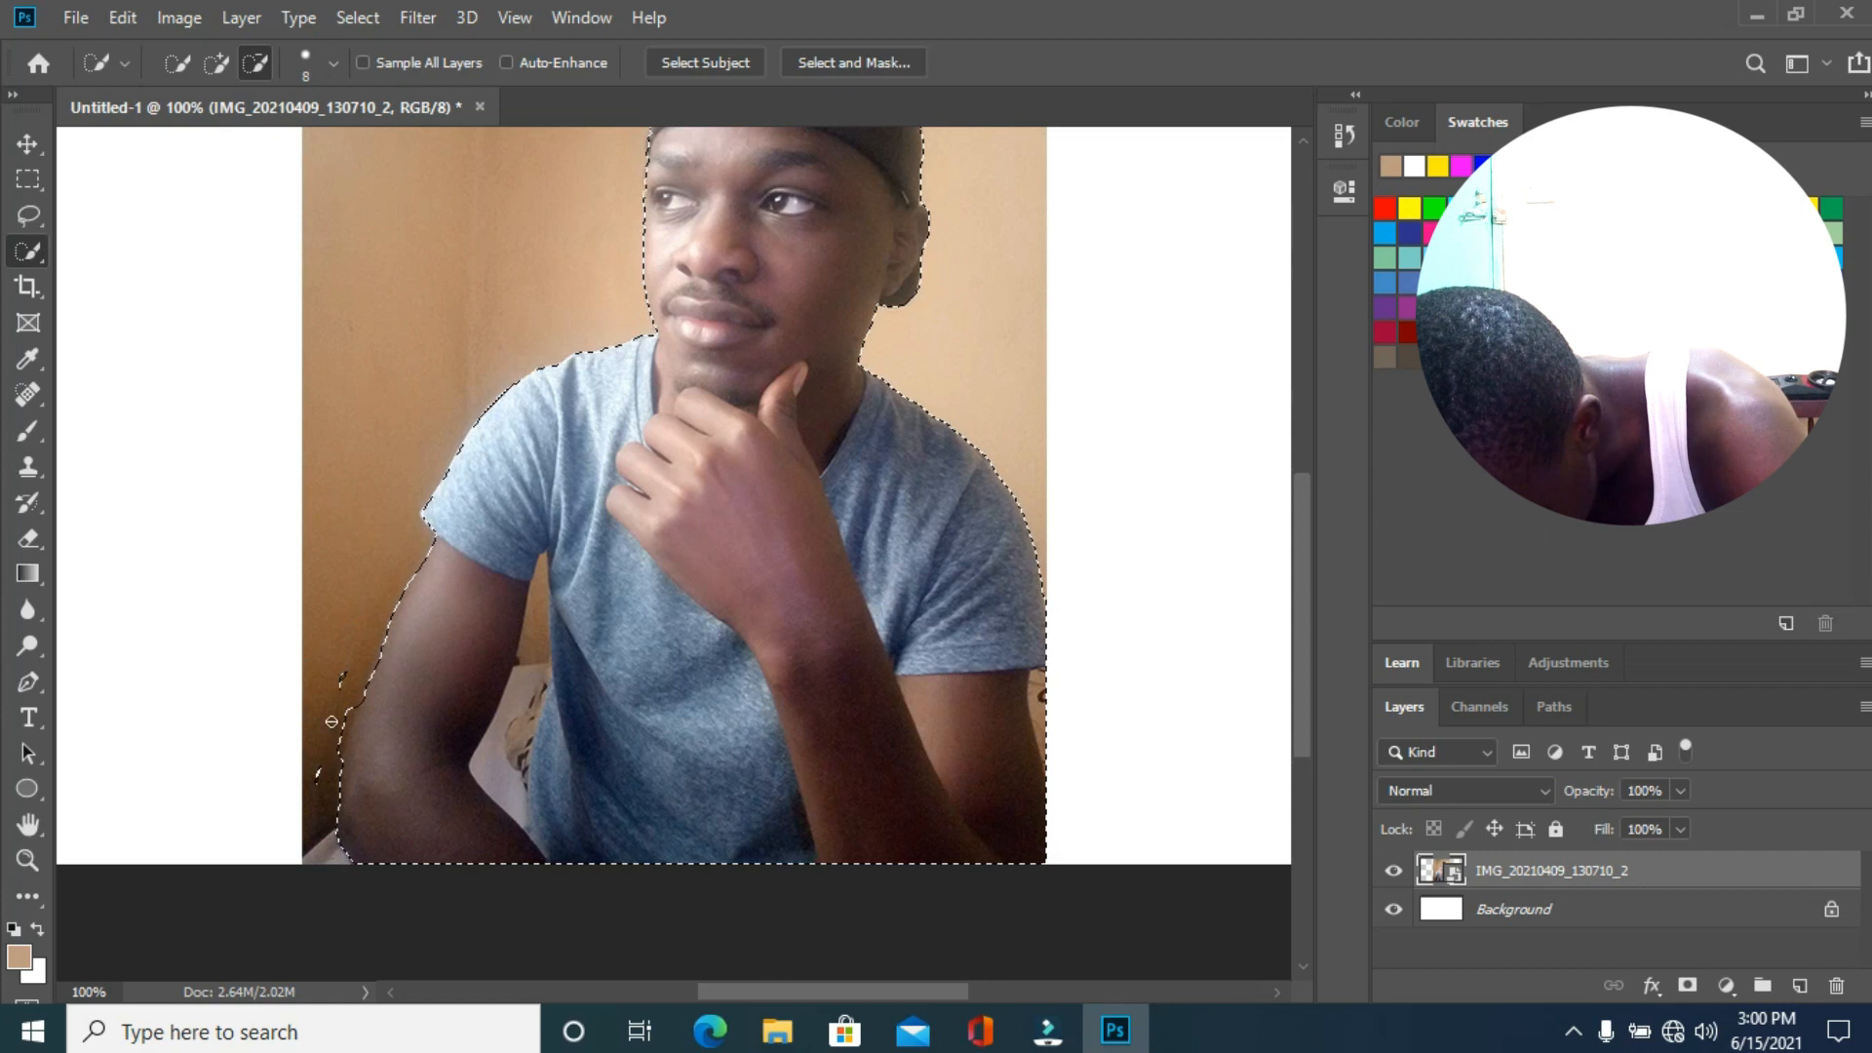
drag(342, 692, 320, 745)
click(337, 750)
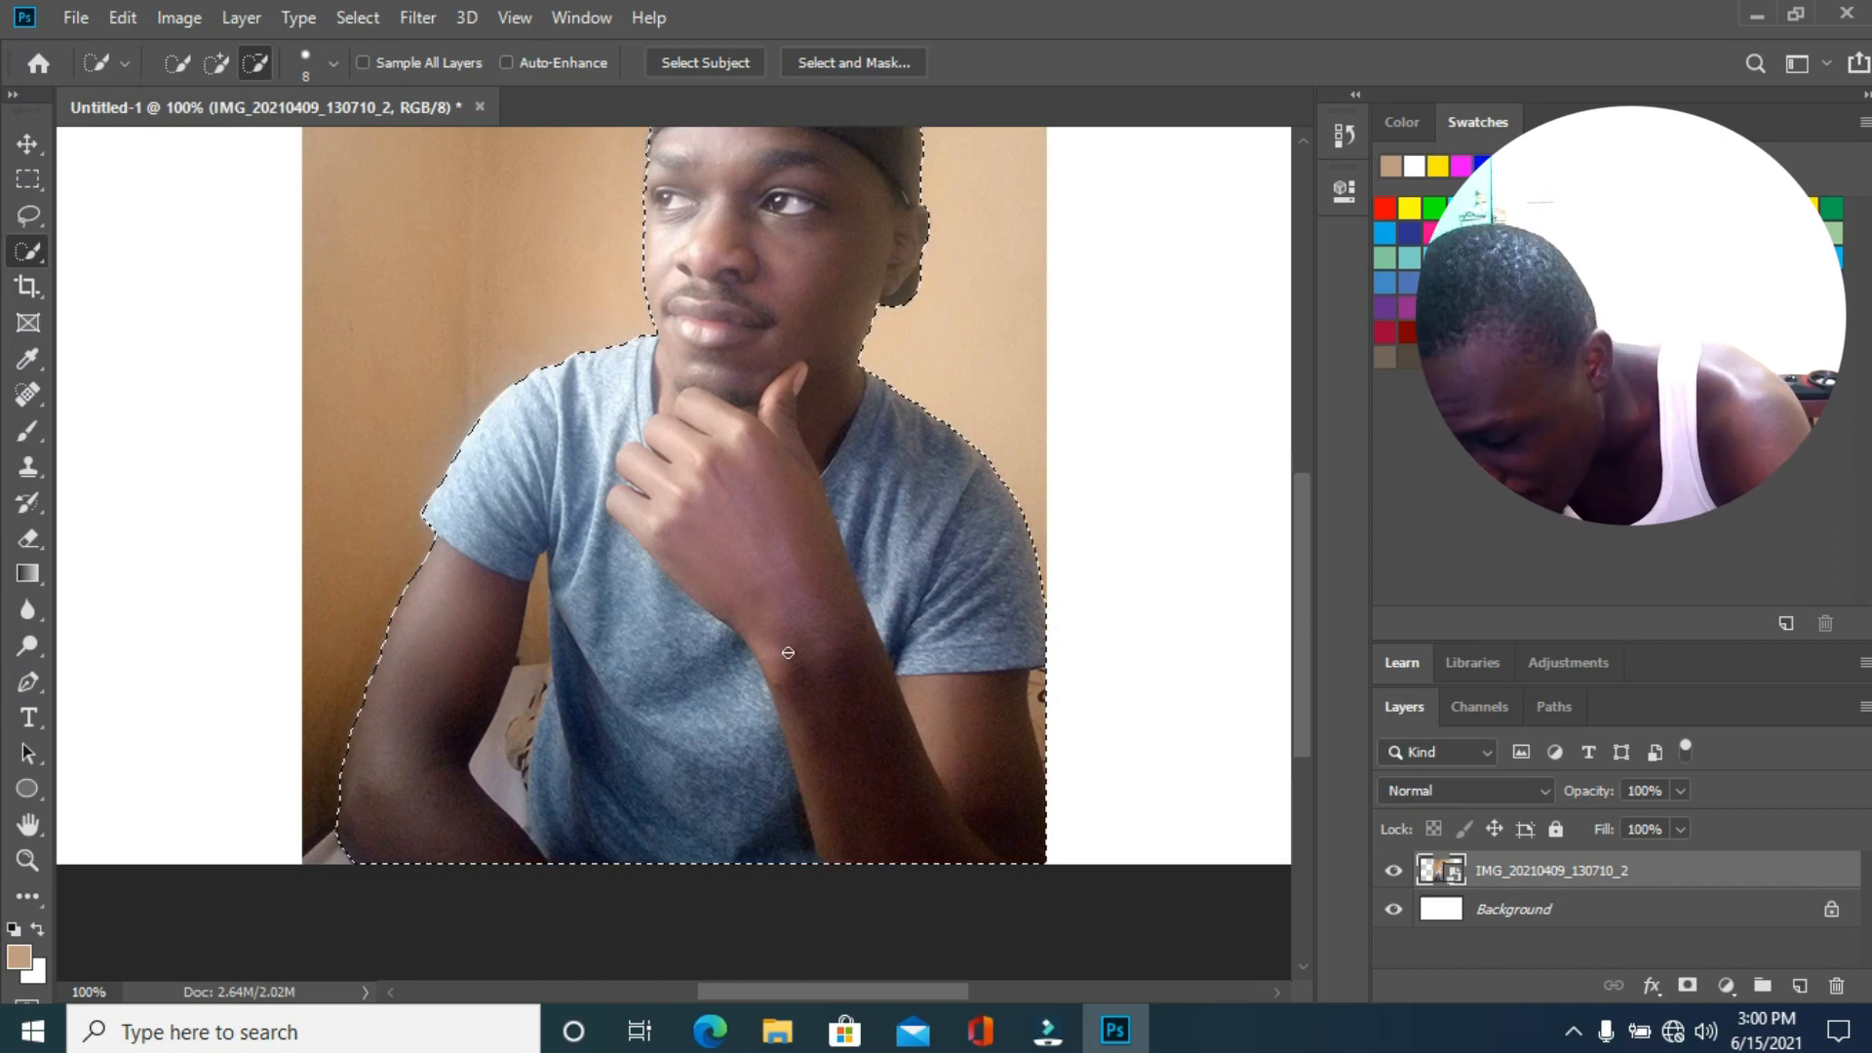
scroll(788, 652, down, 2)
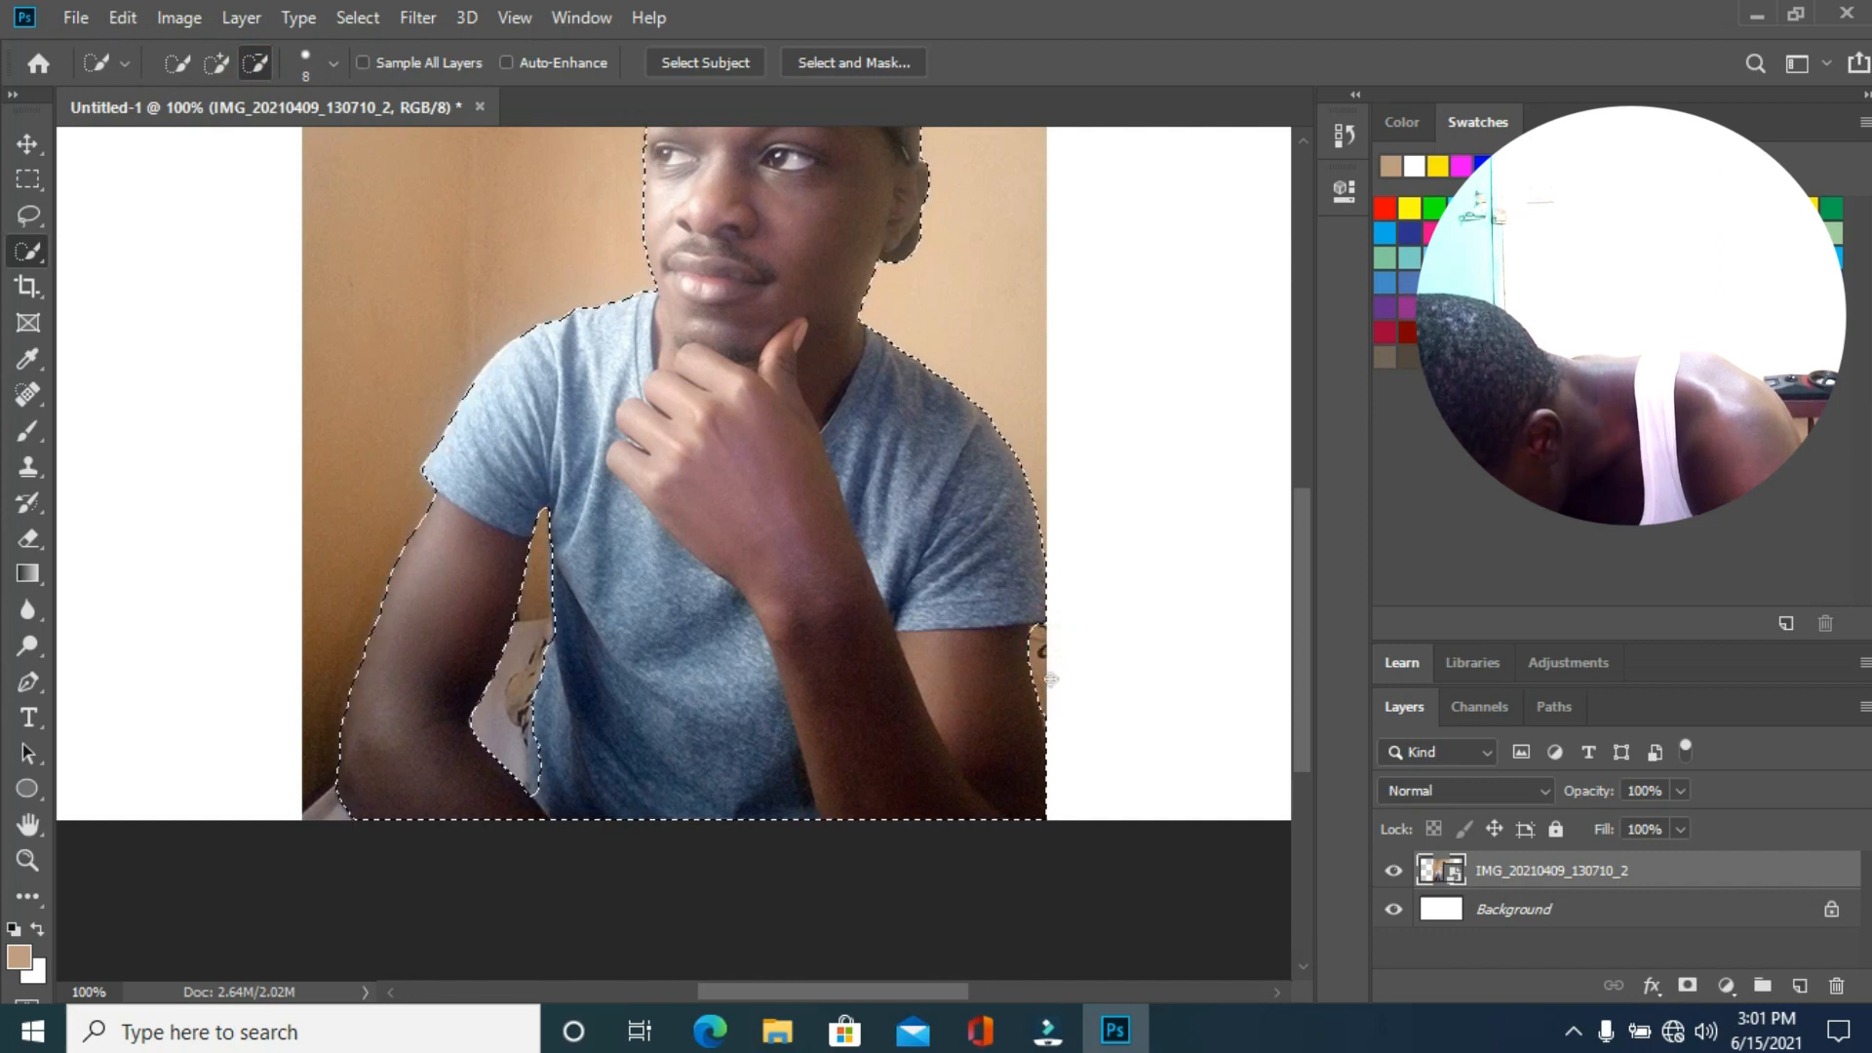
scroll(815, 605, up, 3)
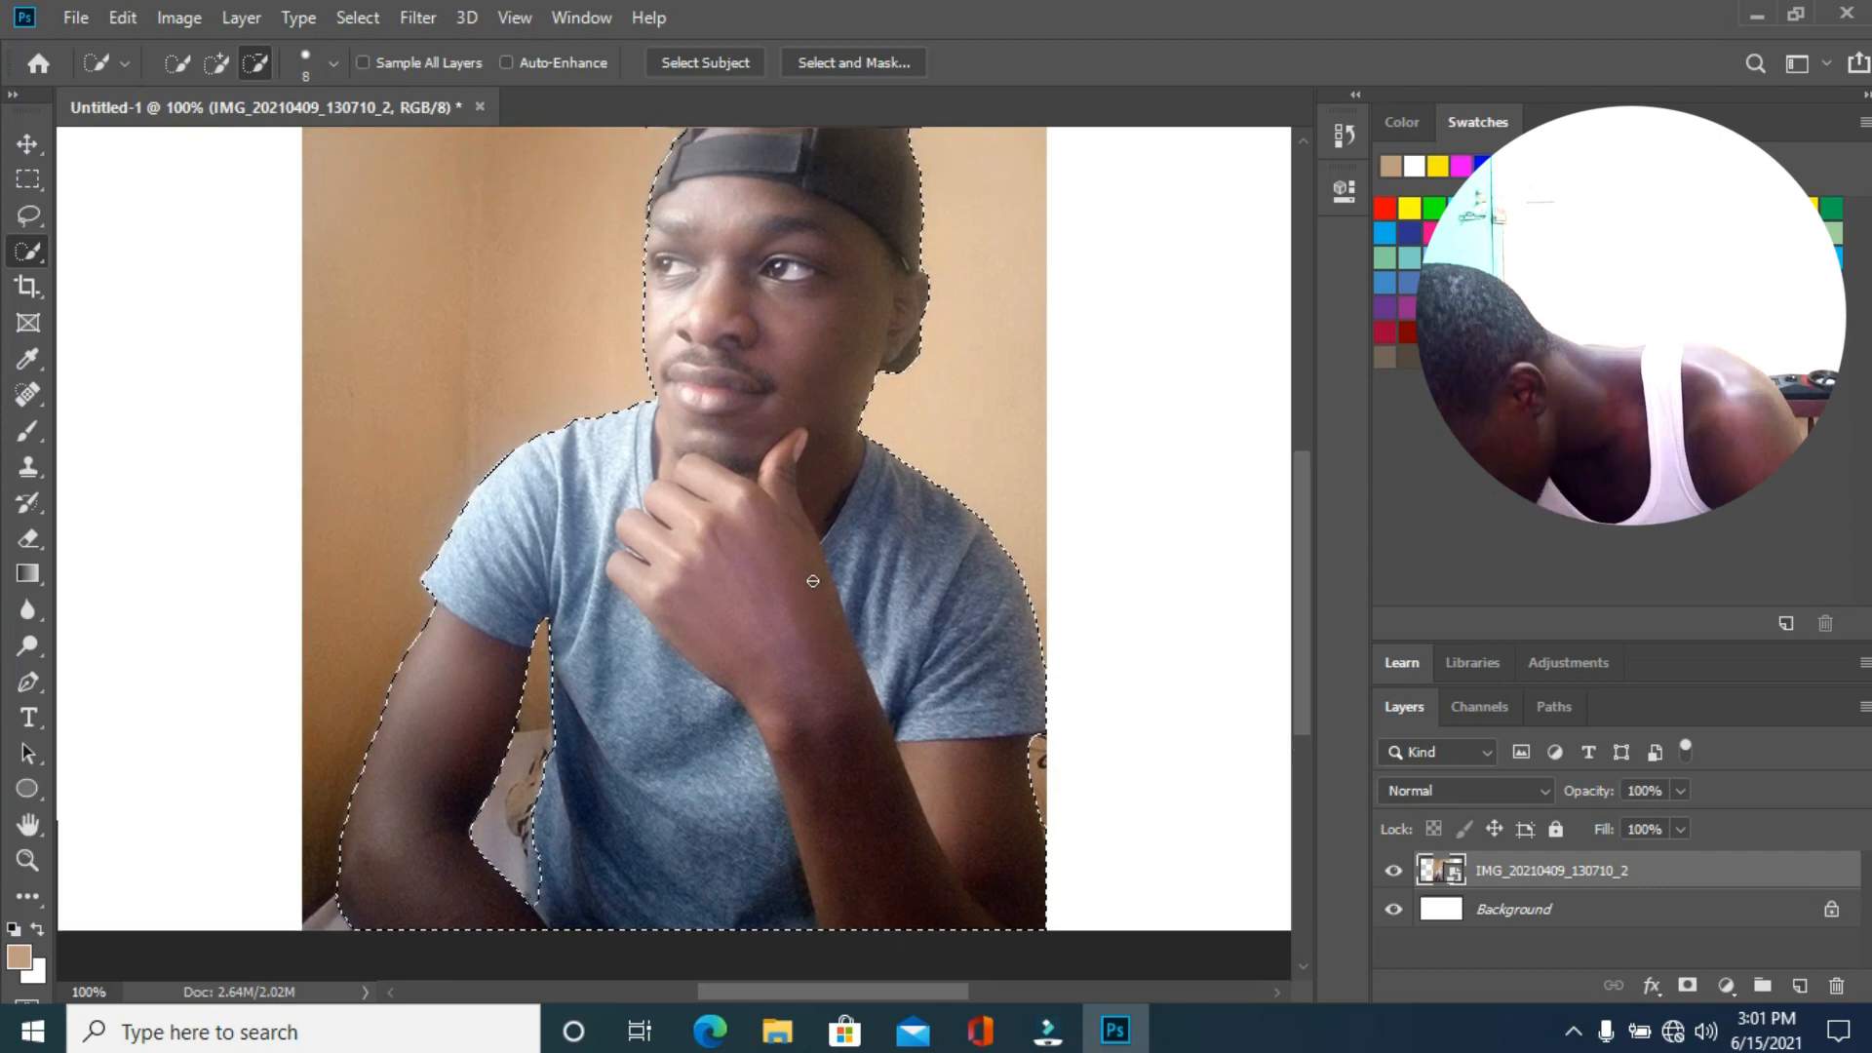
Copy the selected man onto a new layer with Layer Via Copy.
key(ctrl+minus)
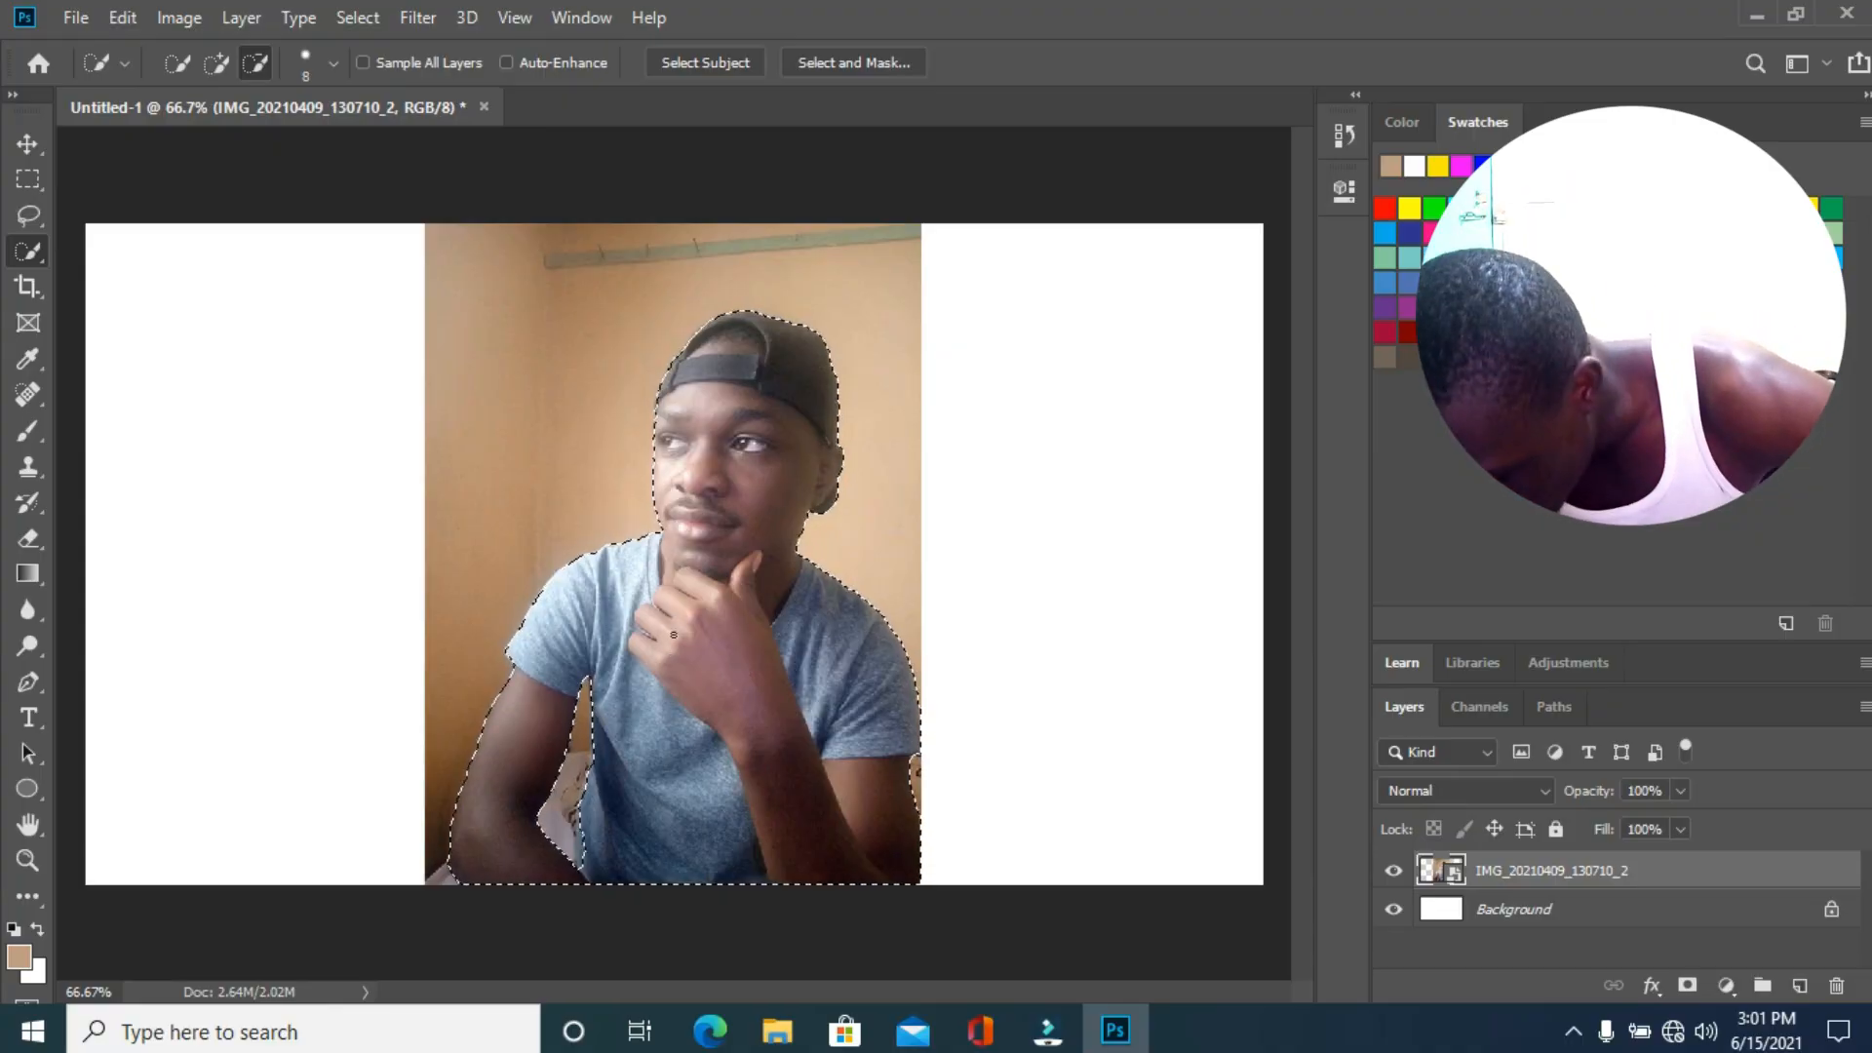
right_click(679, 582)
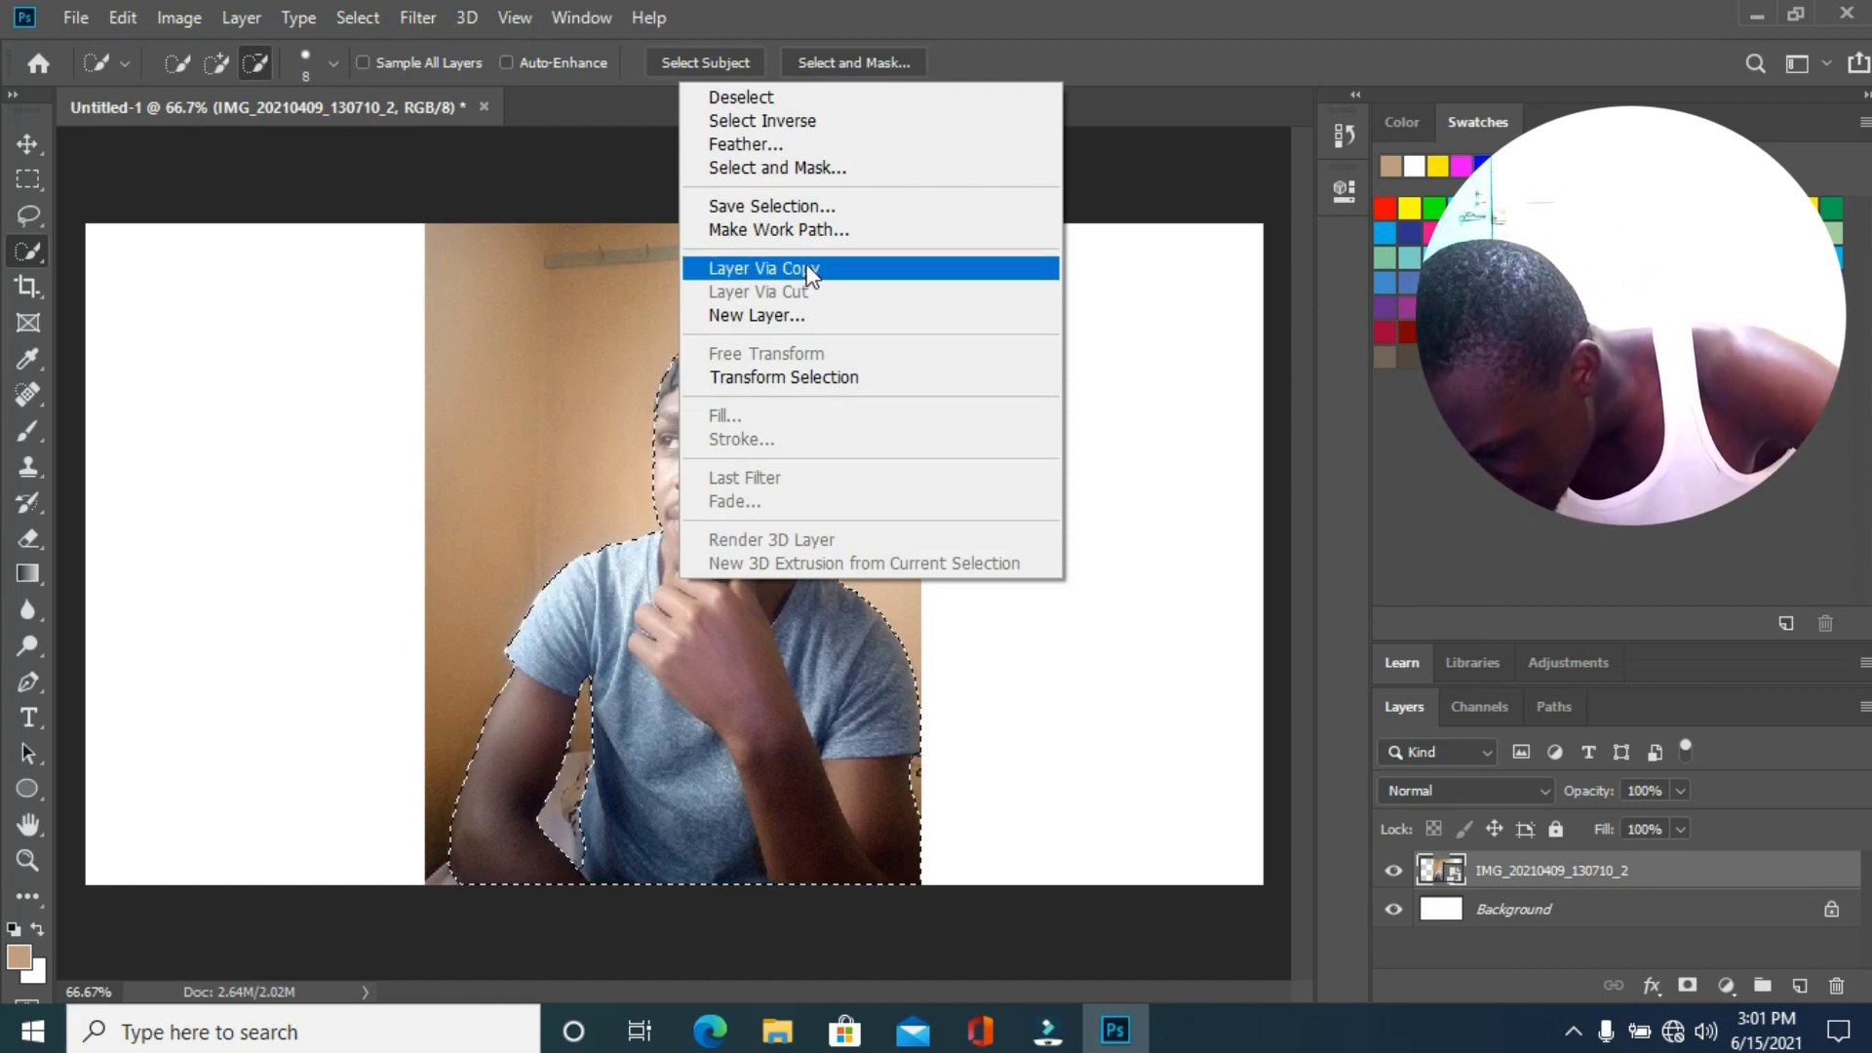
click(808, 271)
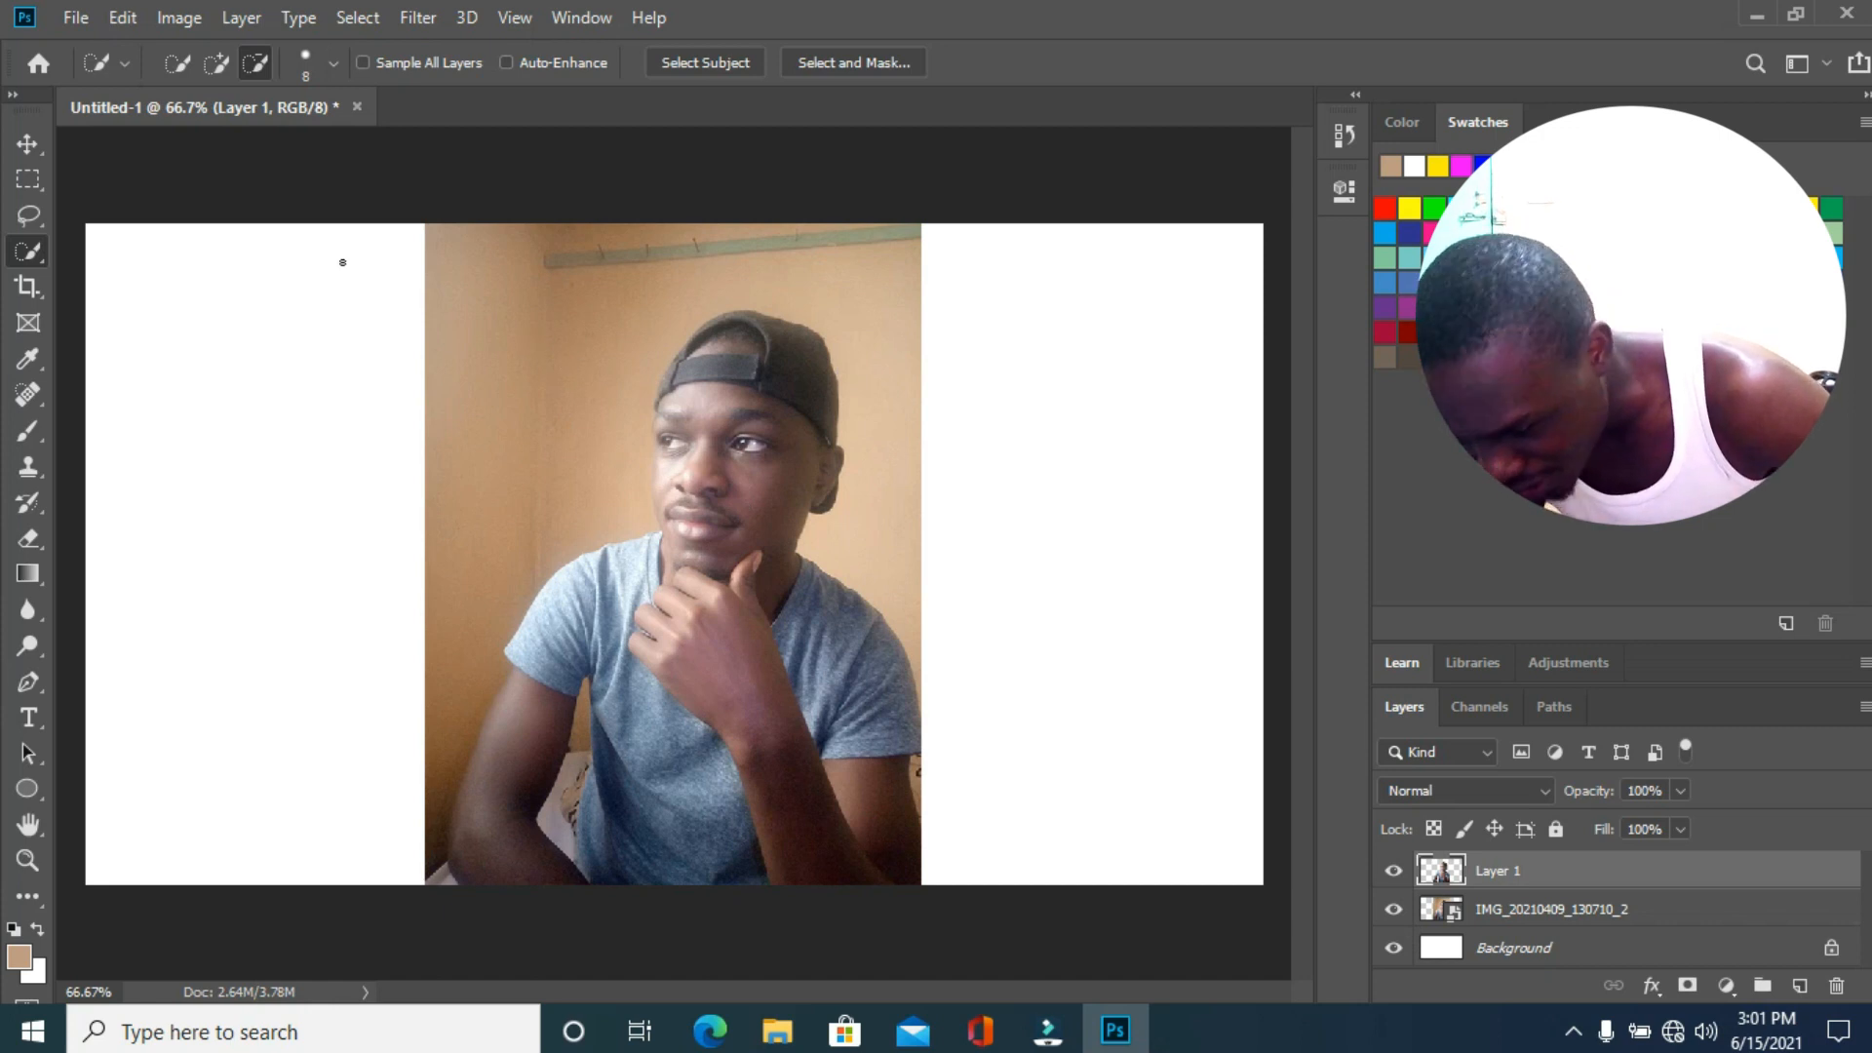
Switch to the Move tool and hide the original photo layer IMG_20210409_130710_2.
click(32, 154)
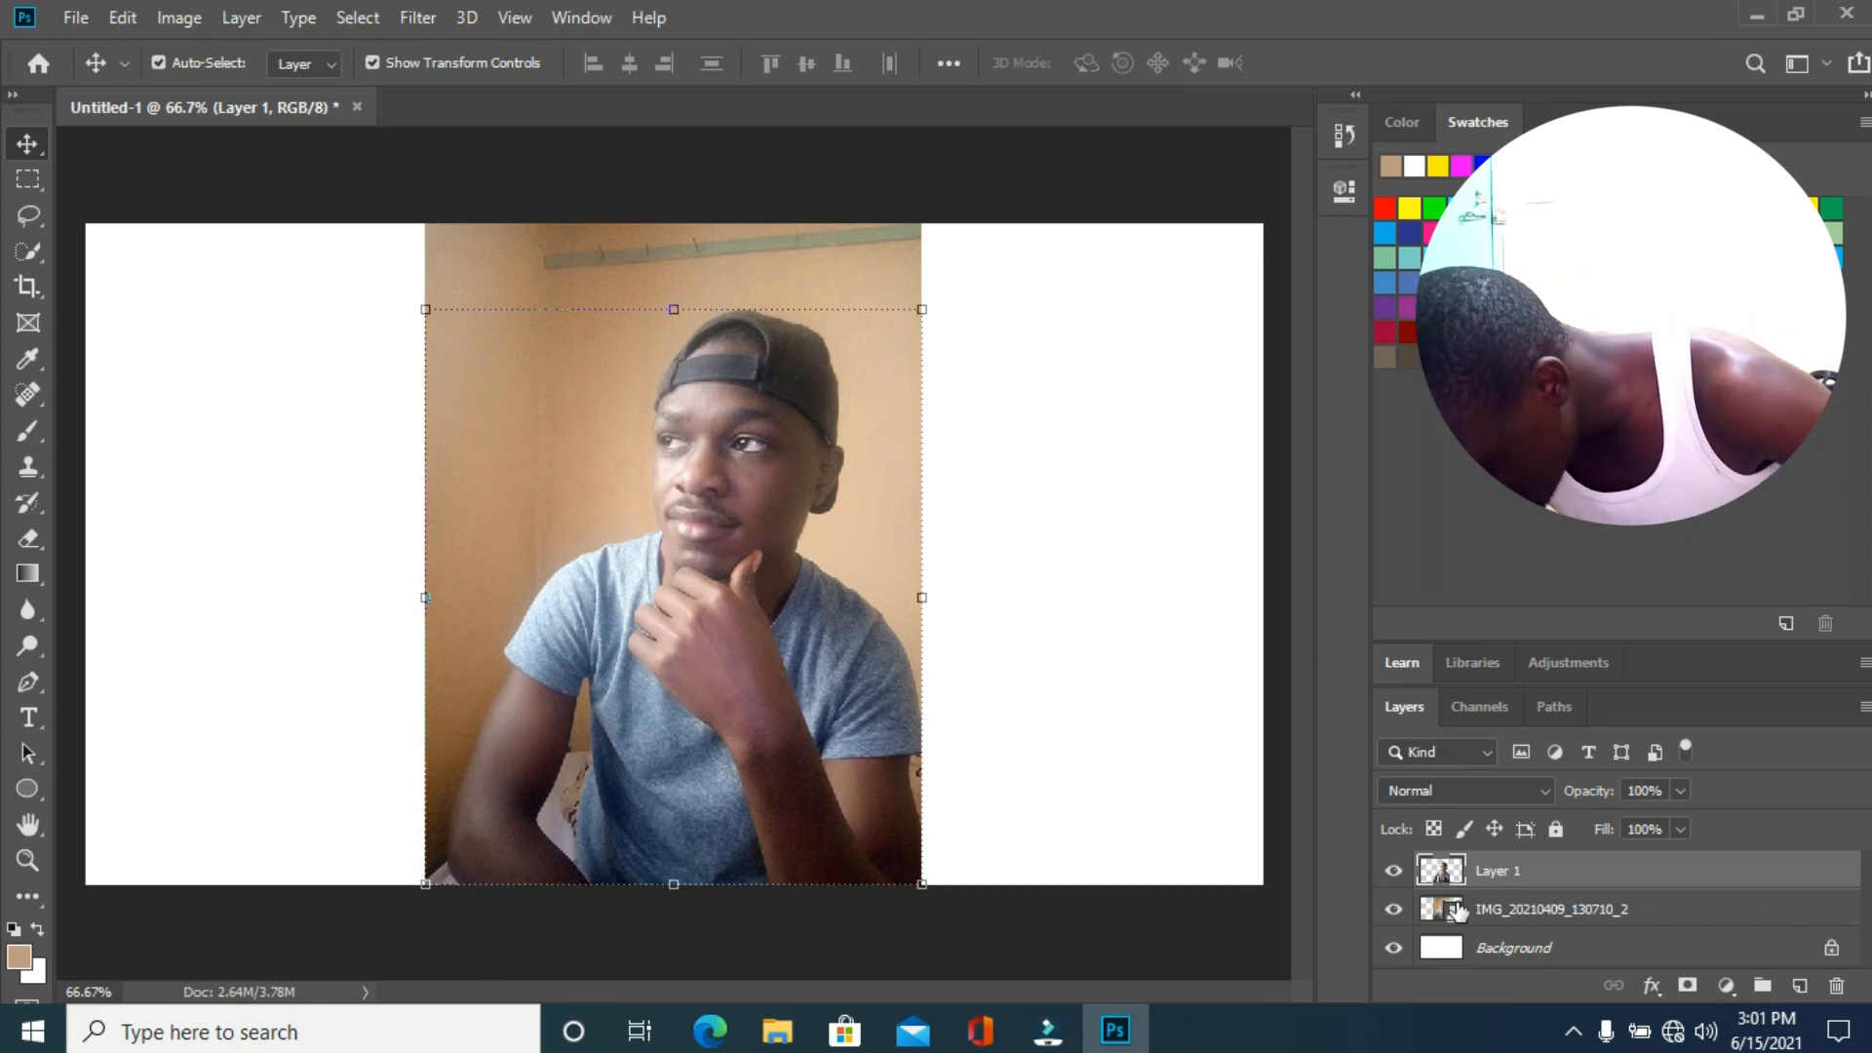
click(1619, 917)
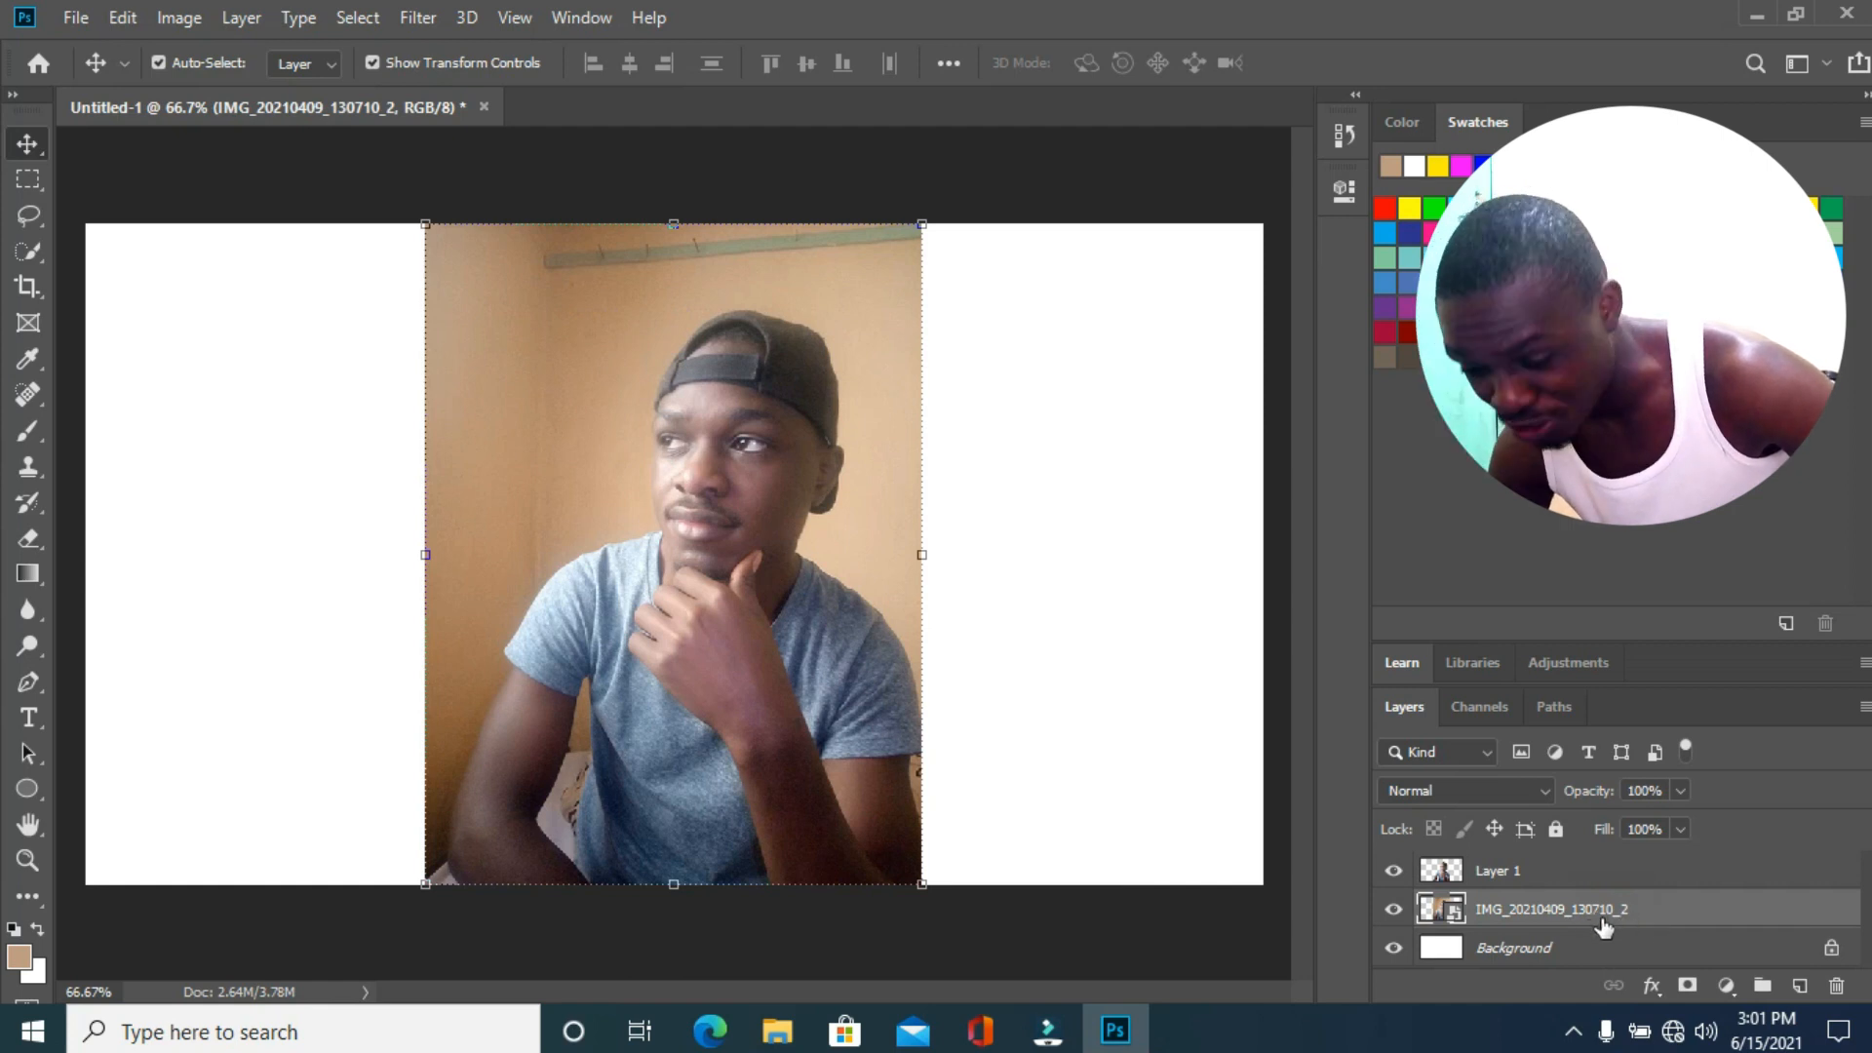
click(1394, 912)
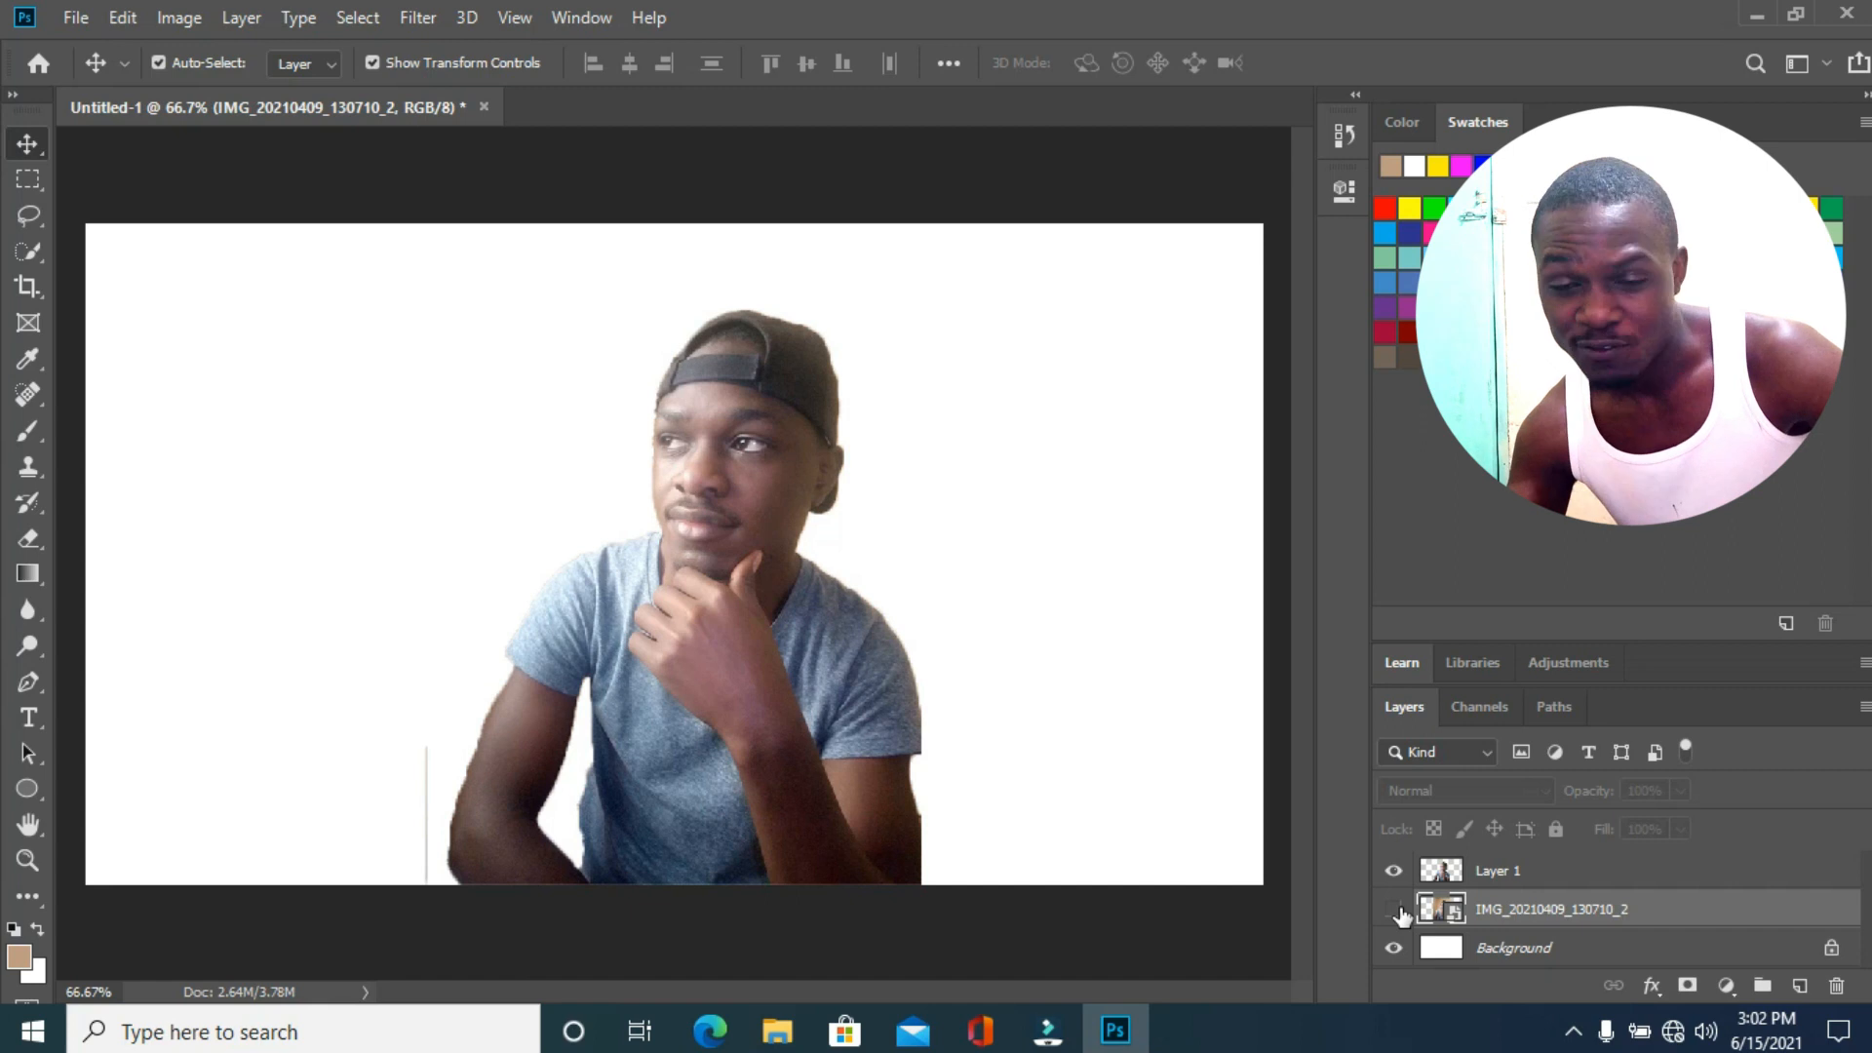
Enlarge the cut-out man on Layer 1 to nearly the full canvas height and place him against the canvas's right edge.
click(1526, 871)
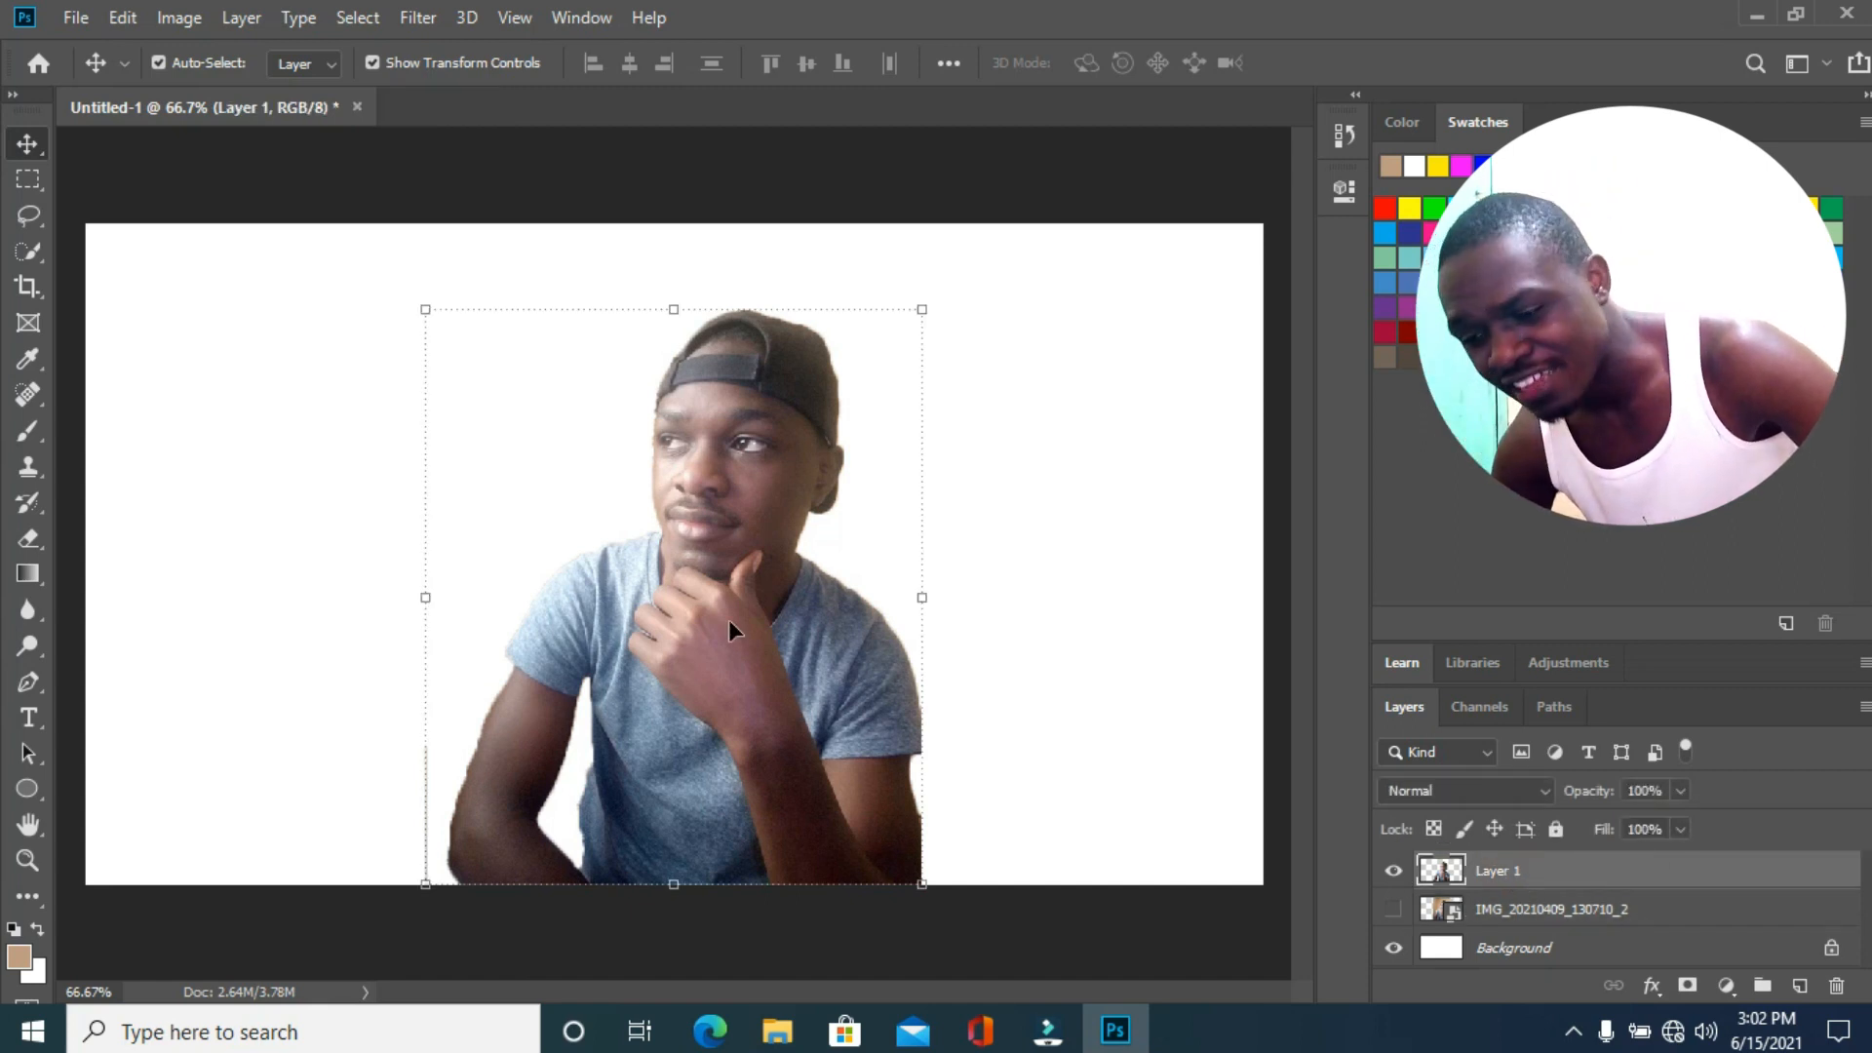
drag(714, 608, 678, 577)
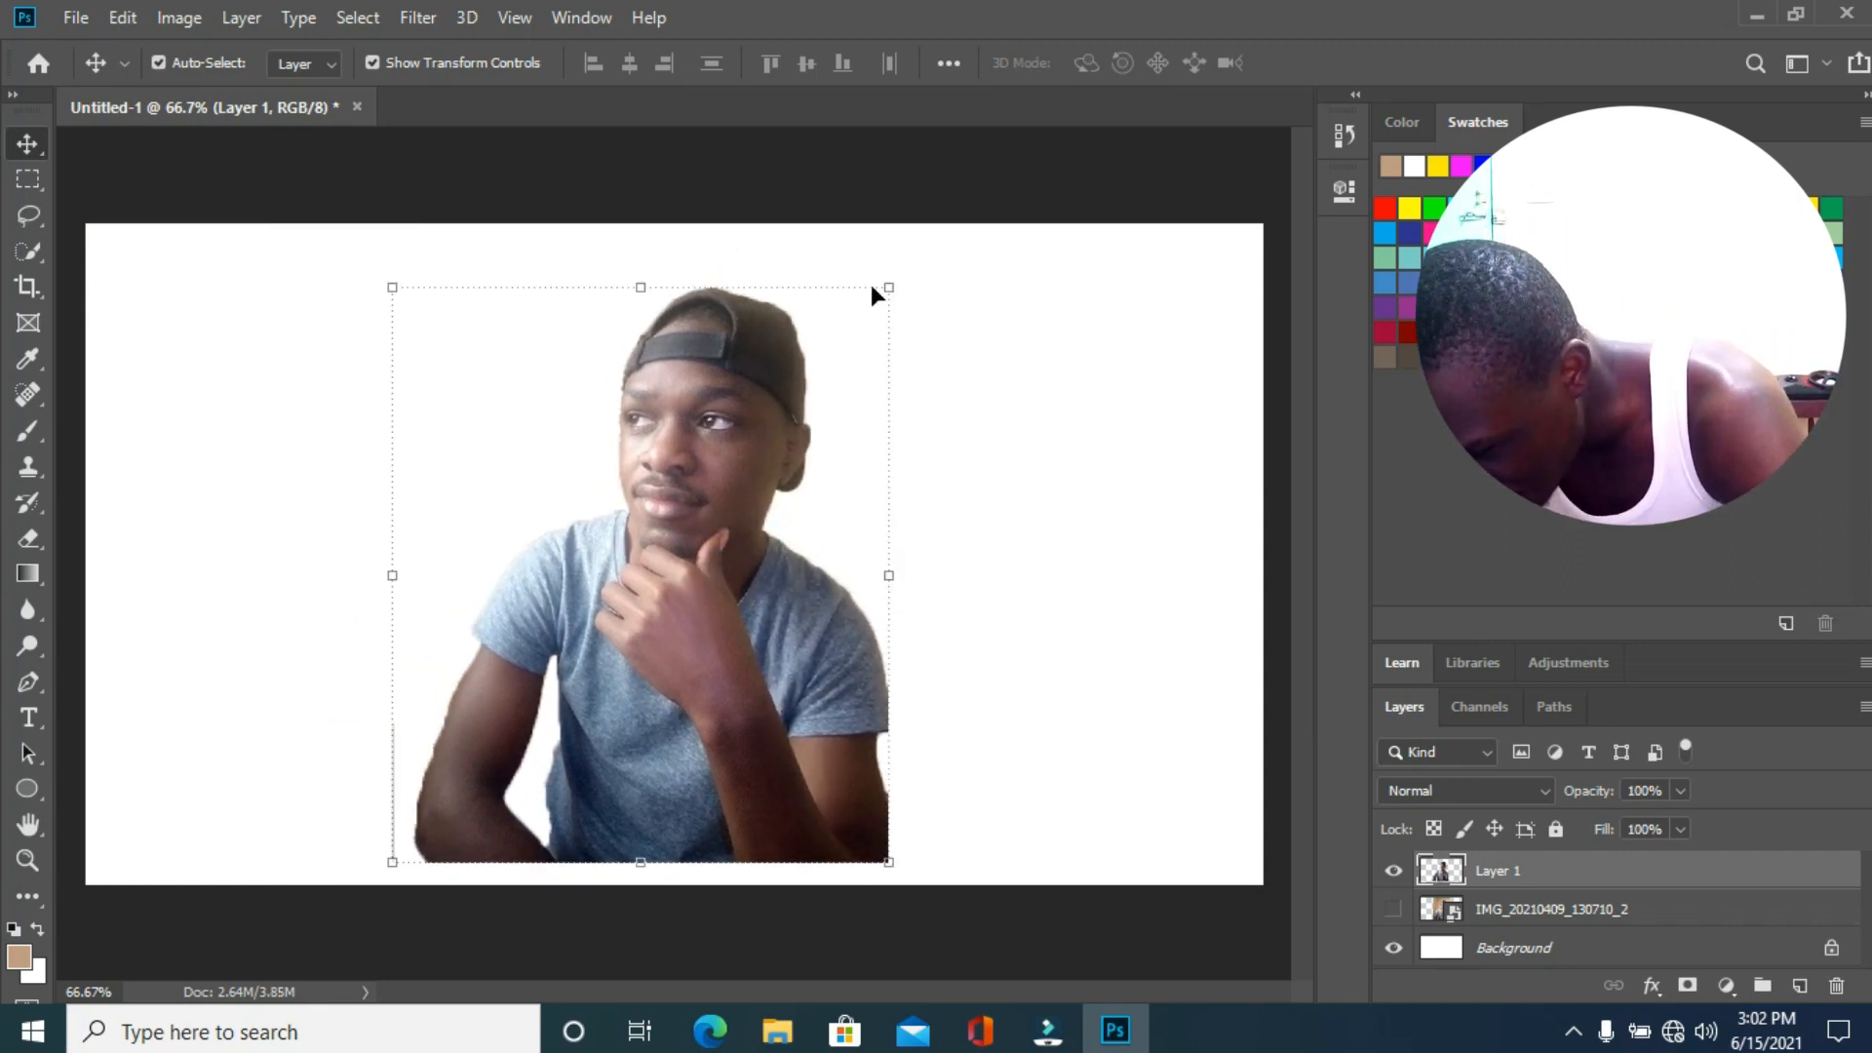
drag(888, 288, 951, 216)
drag(688, 544, 1000, 560)
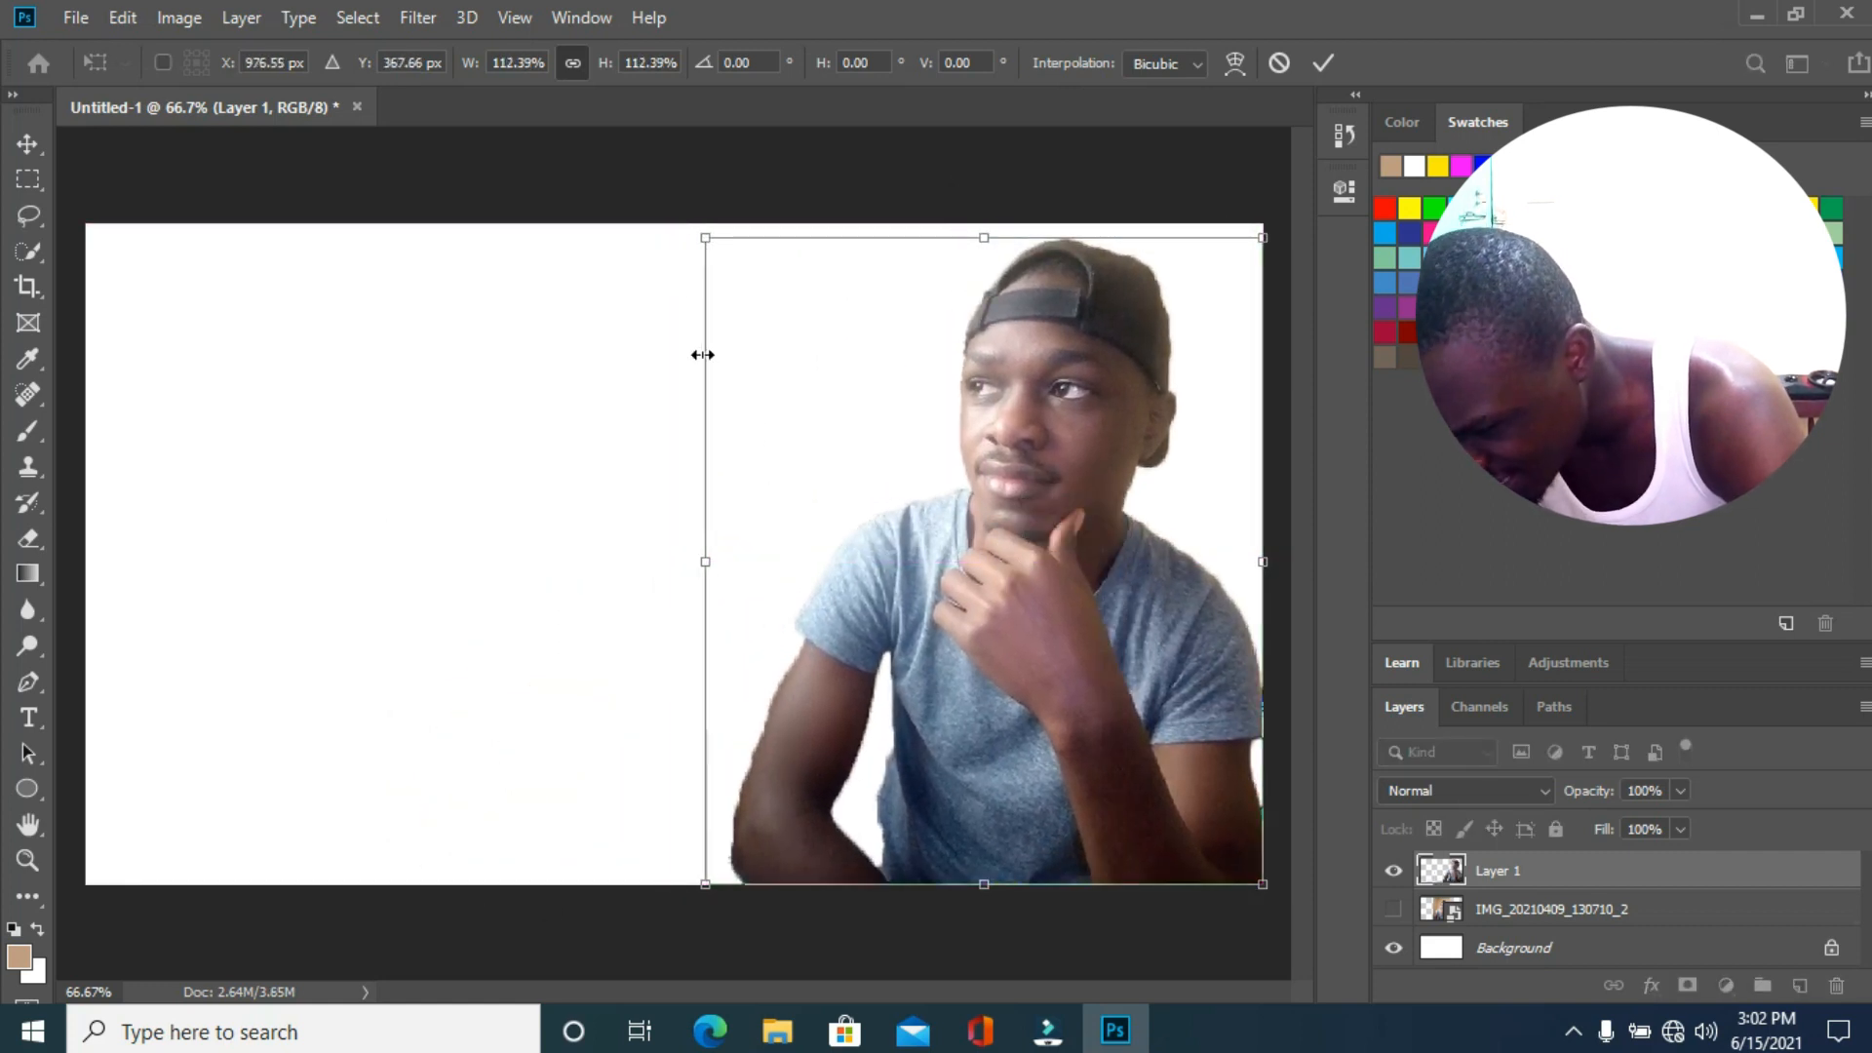
drag(705, 239, 700, 234)
key(Return)
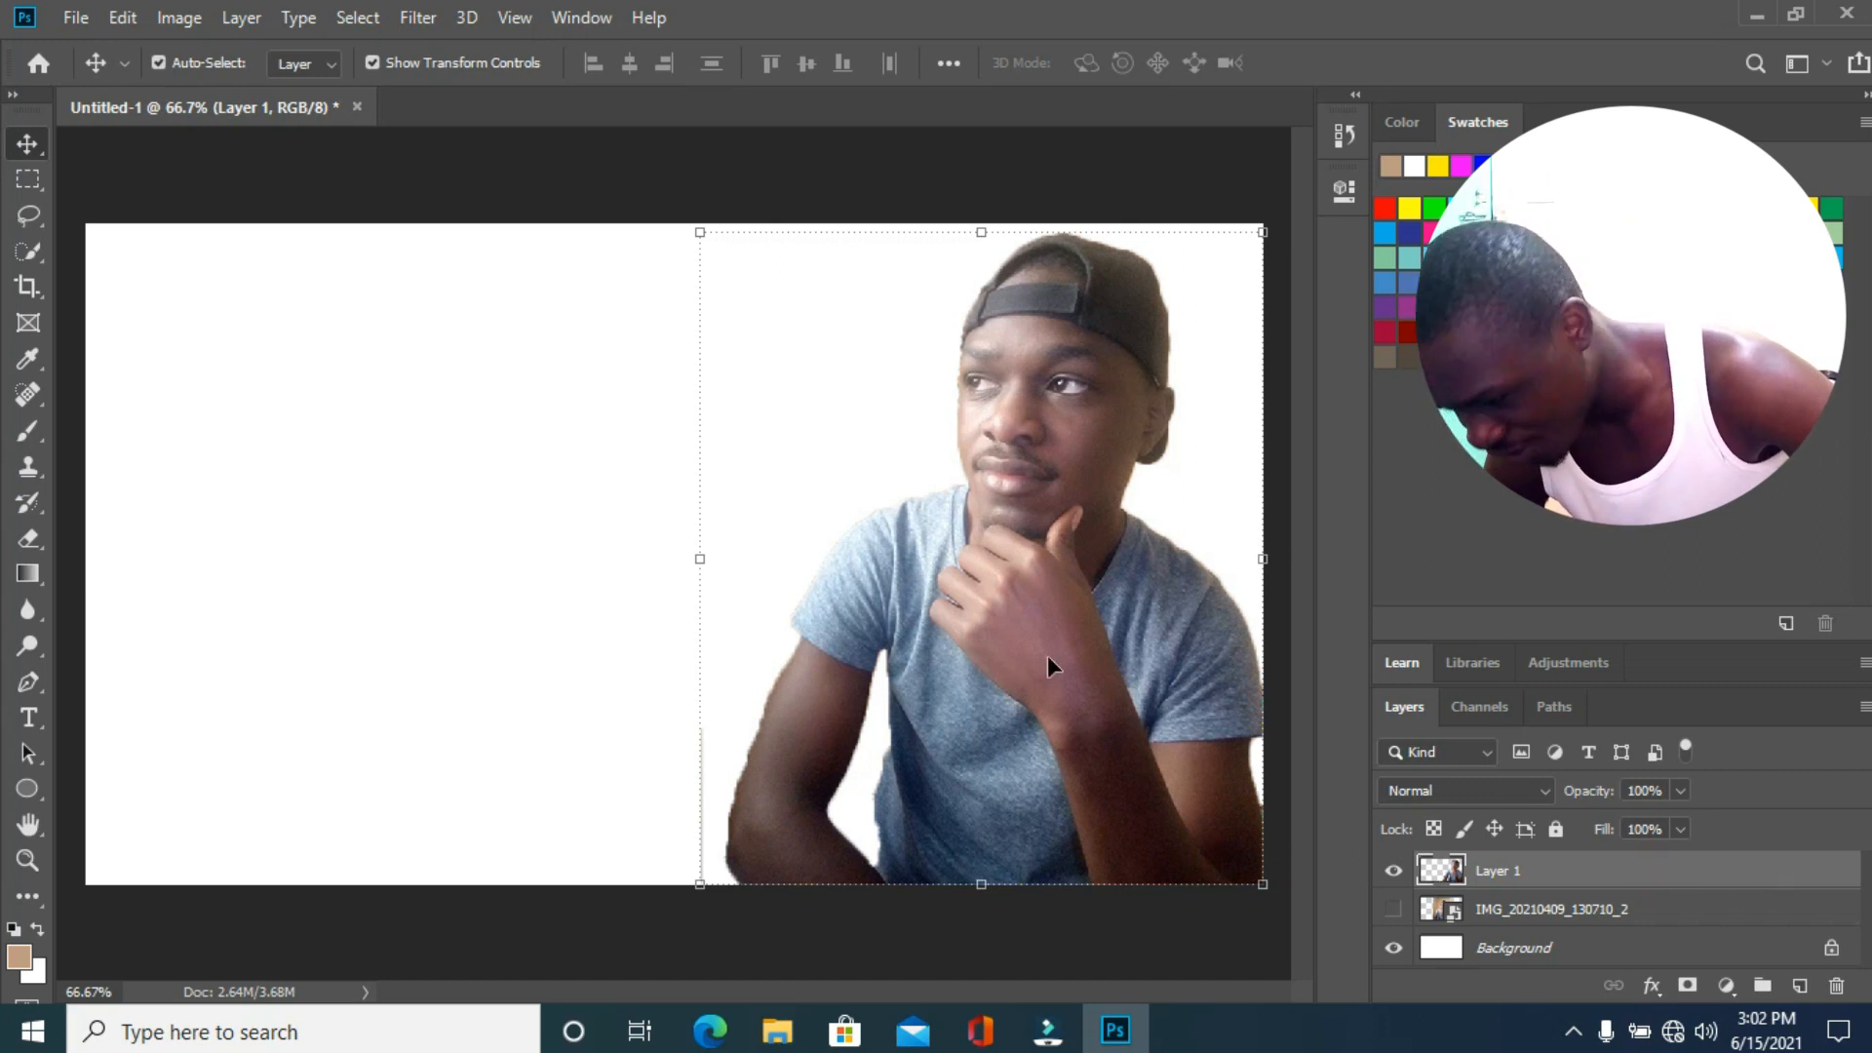
Apply a Brightness/Contrast adjustment to the cut-out man with brightness 34 and contrast 64.
click(179, 17)
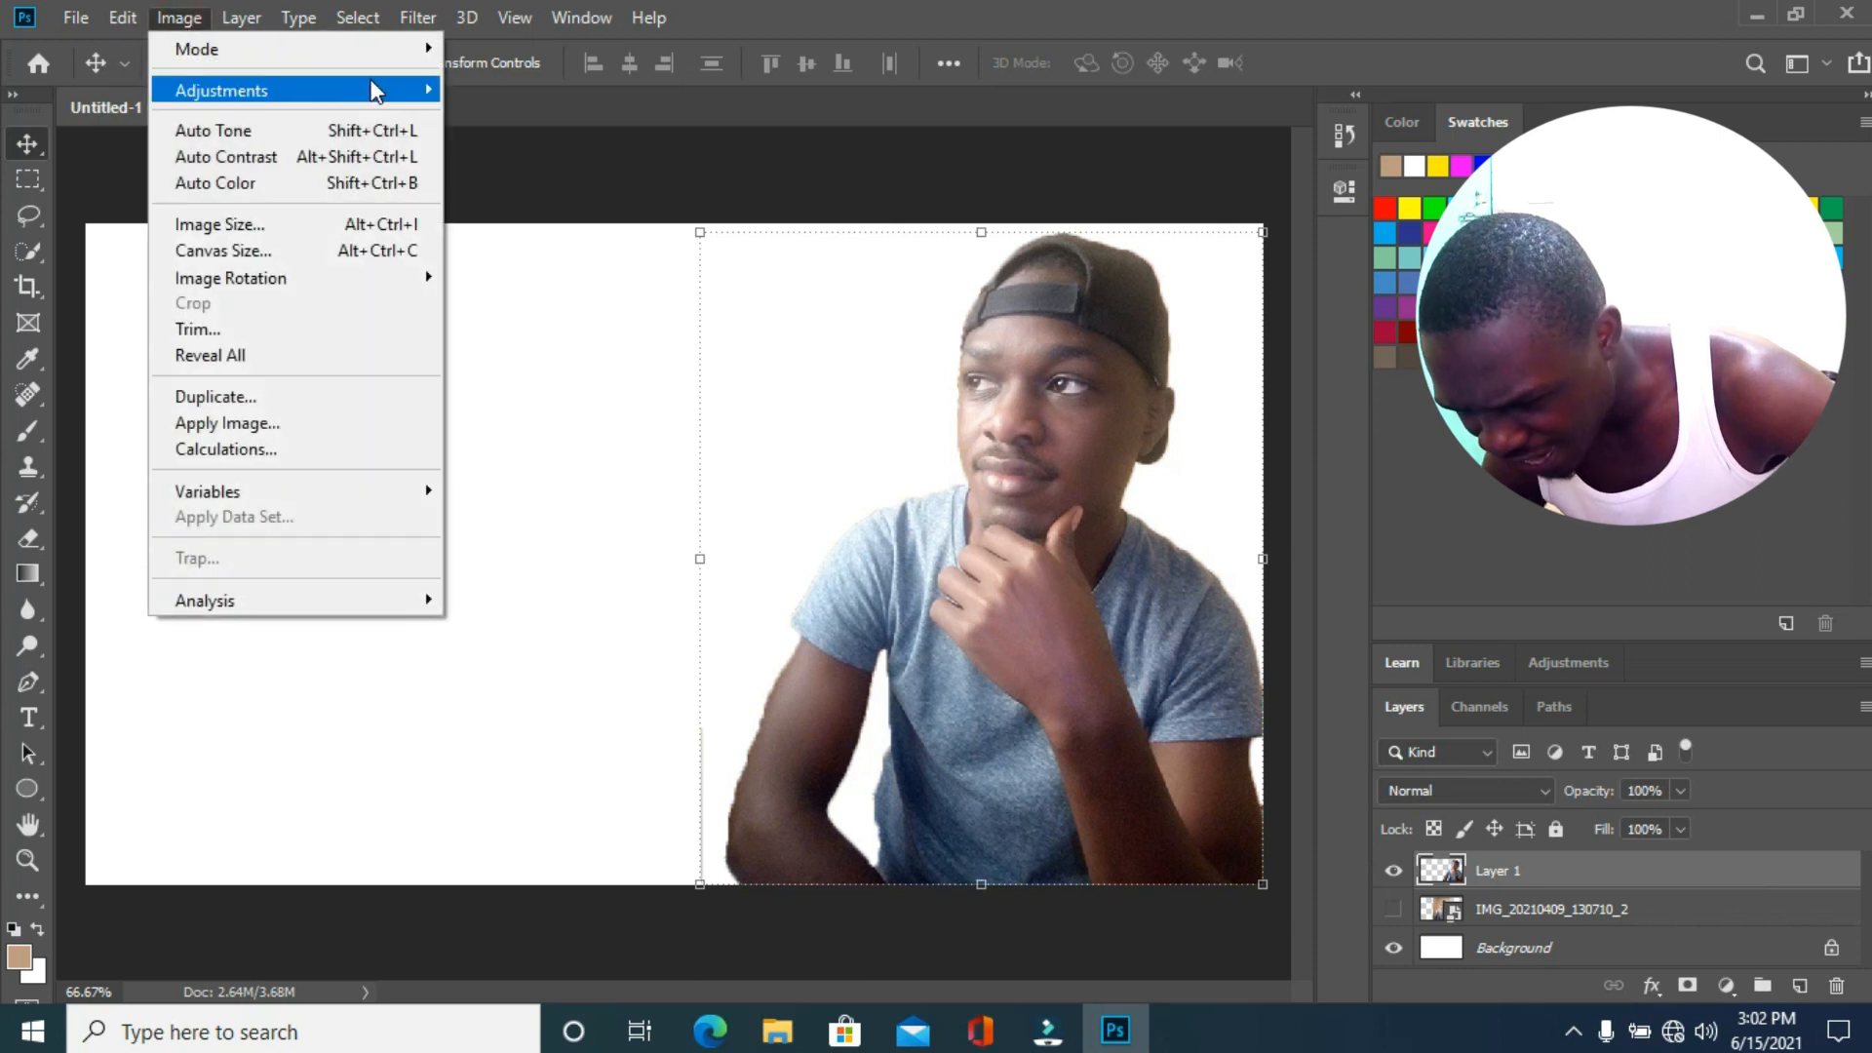
mouse_move(434, 93)
click(546, 87)
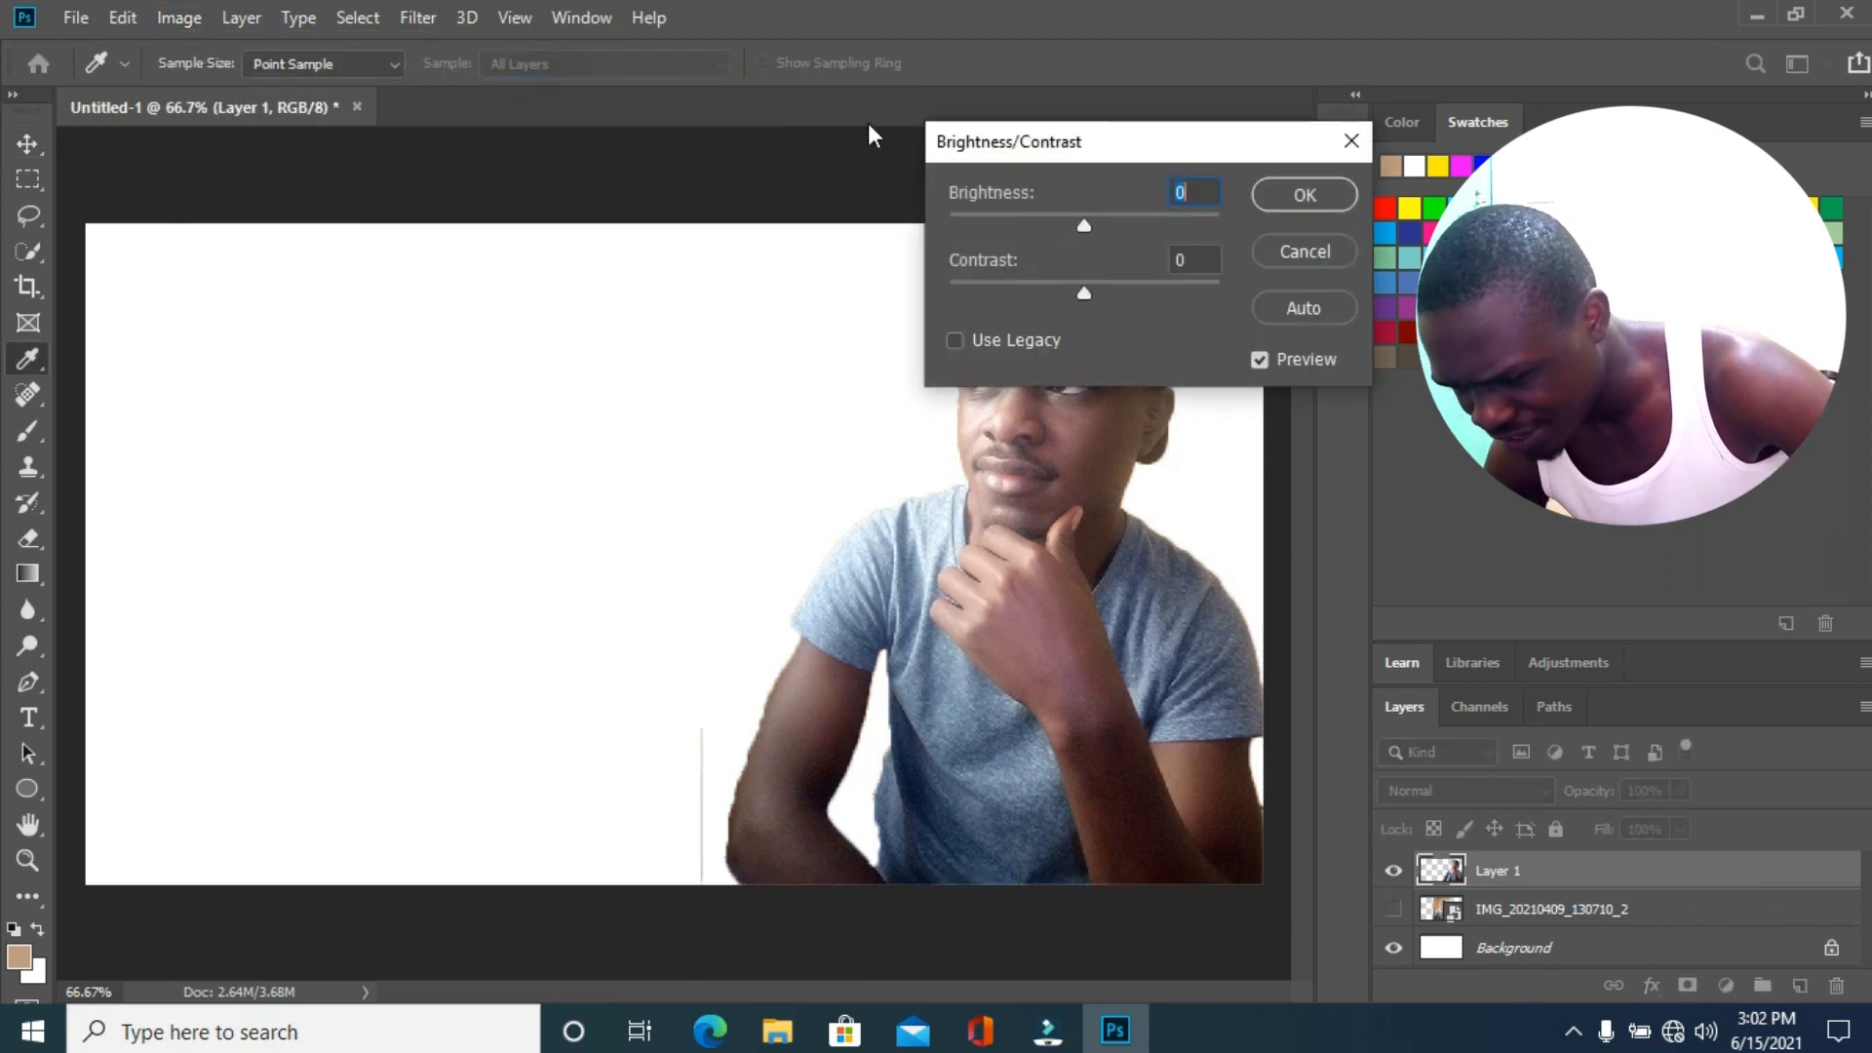
drag(1034, 151, 1396, 157)
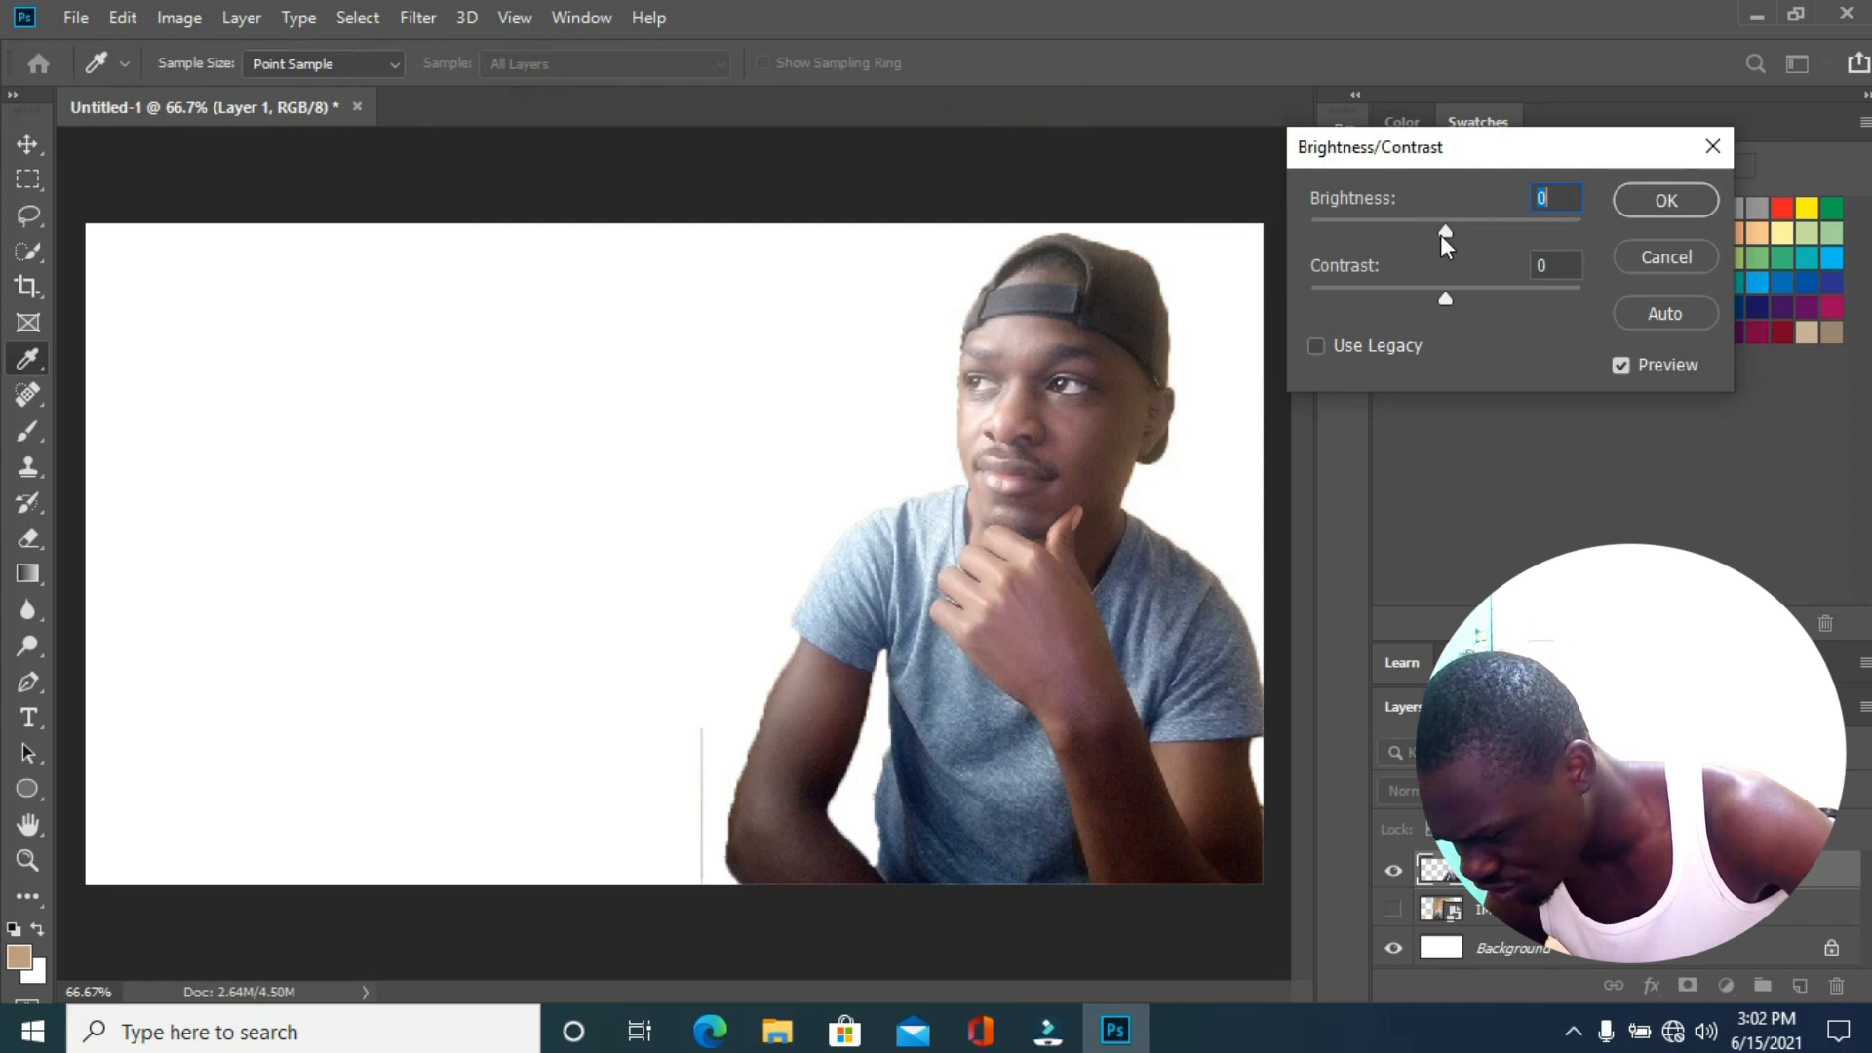
drag(1443, 232, 1477, 232)
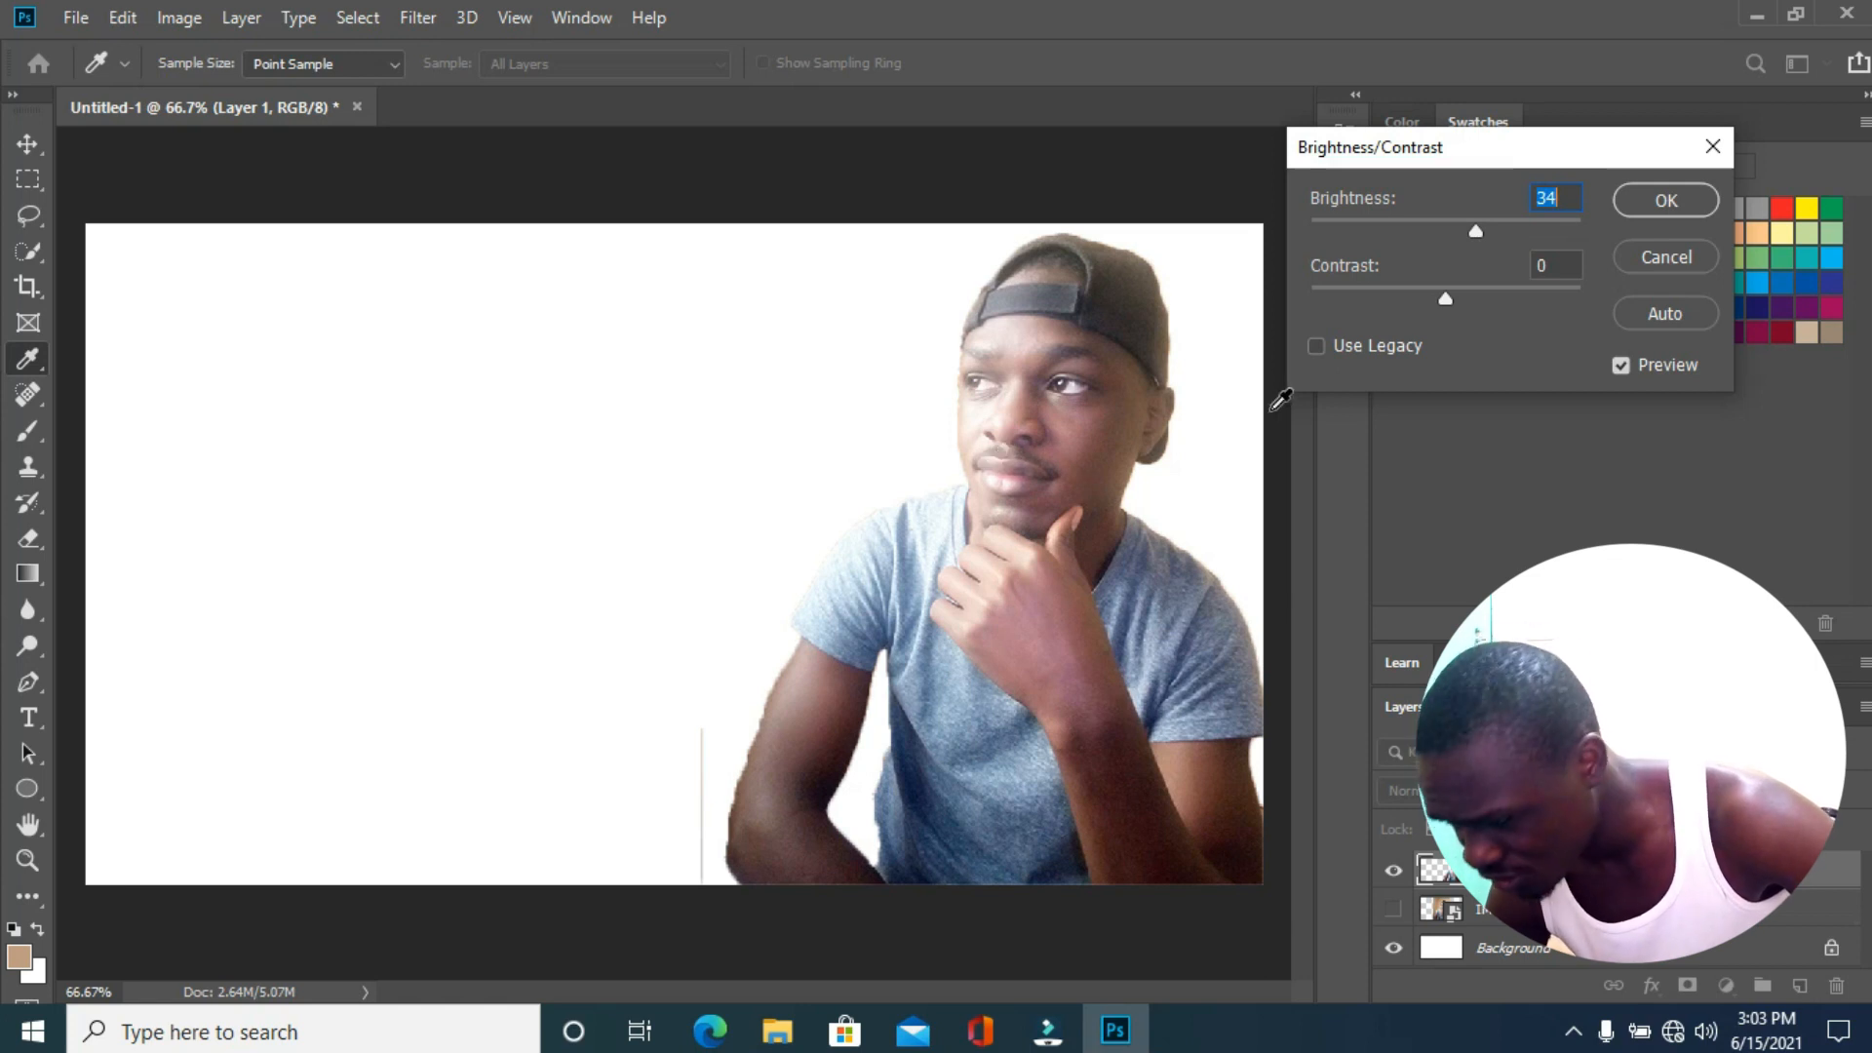
drag(1445, 302, 1476, 301)
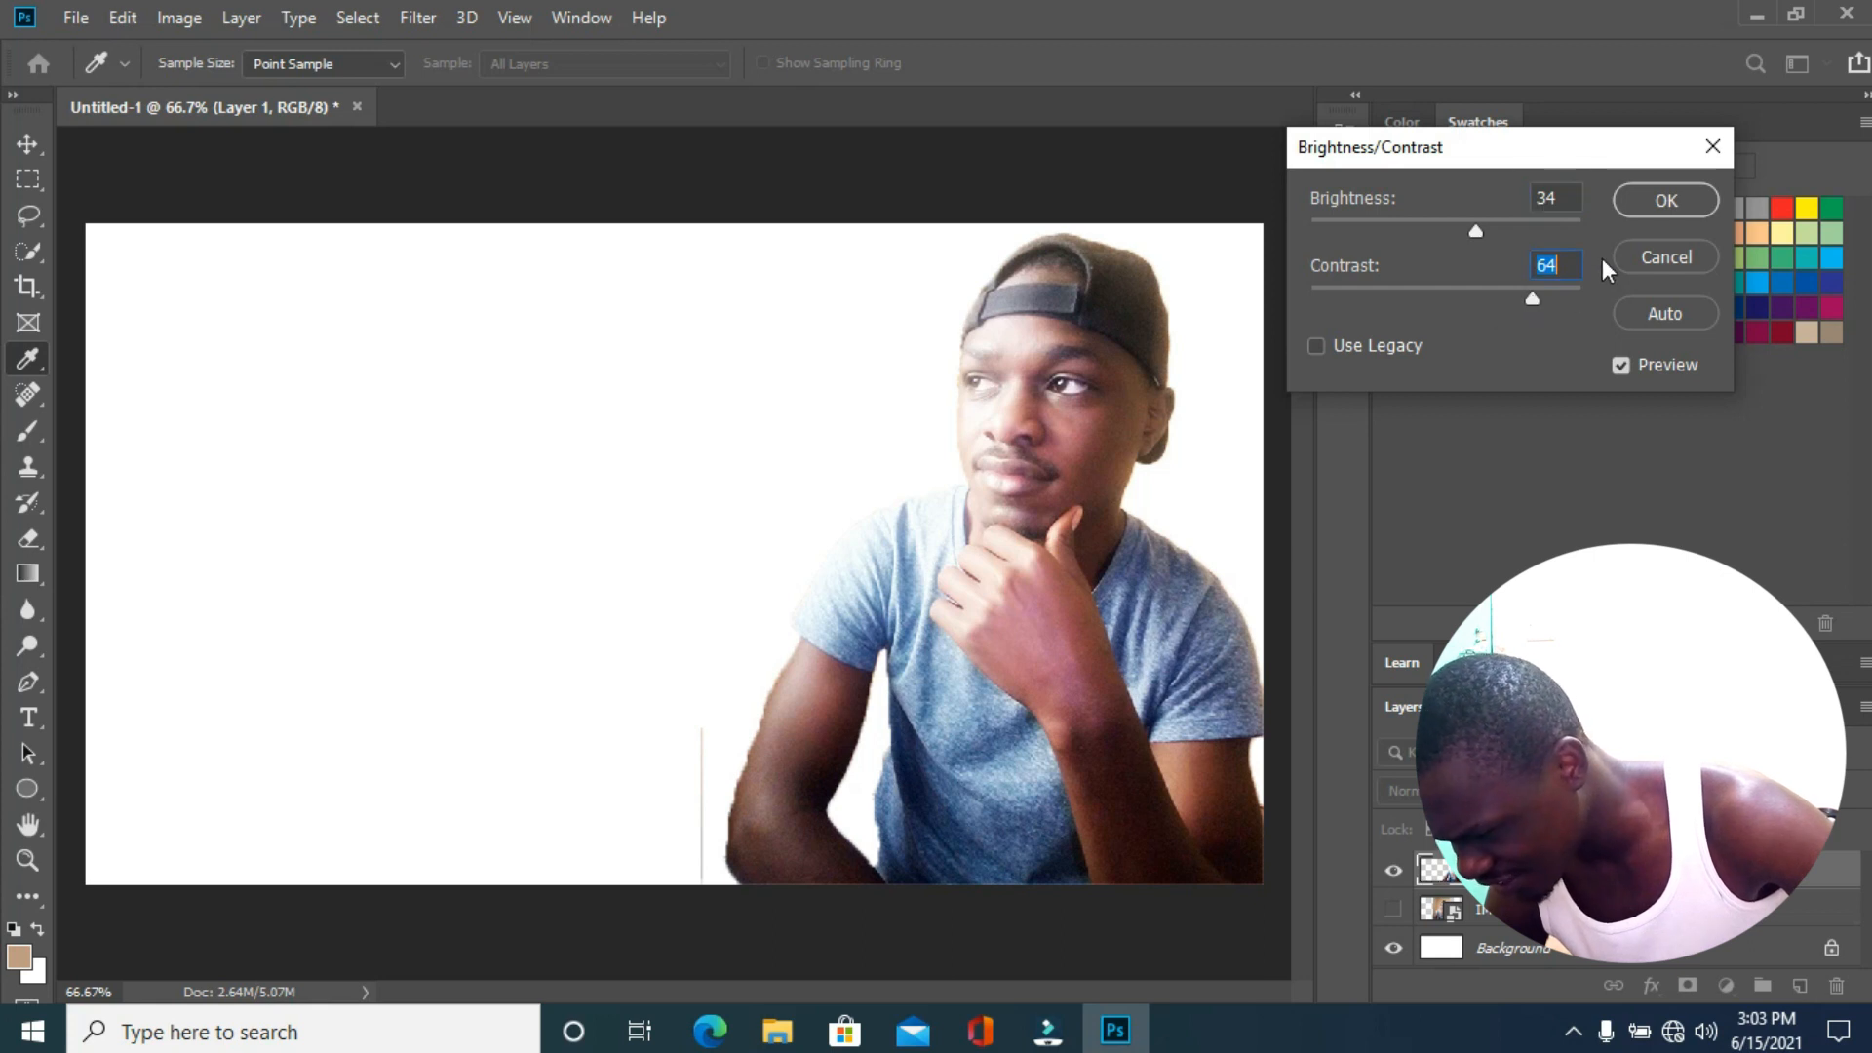
click(1665, 203)
key(v)
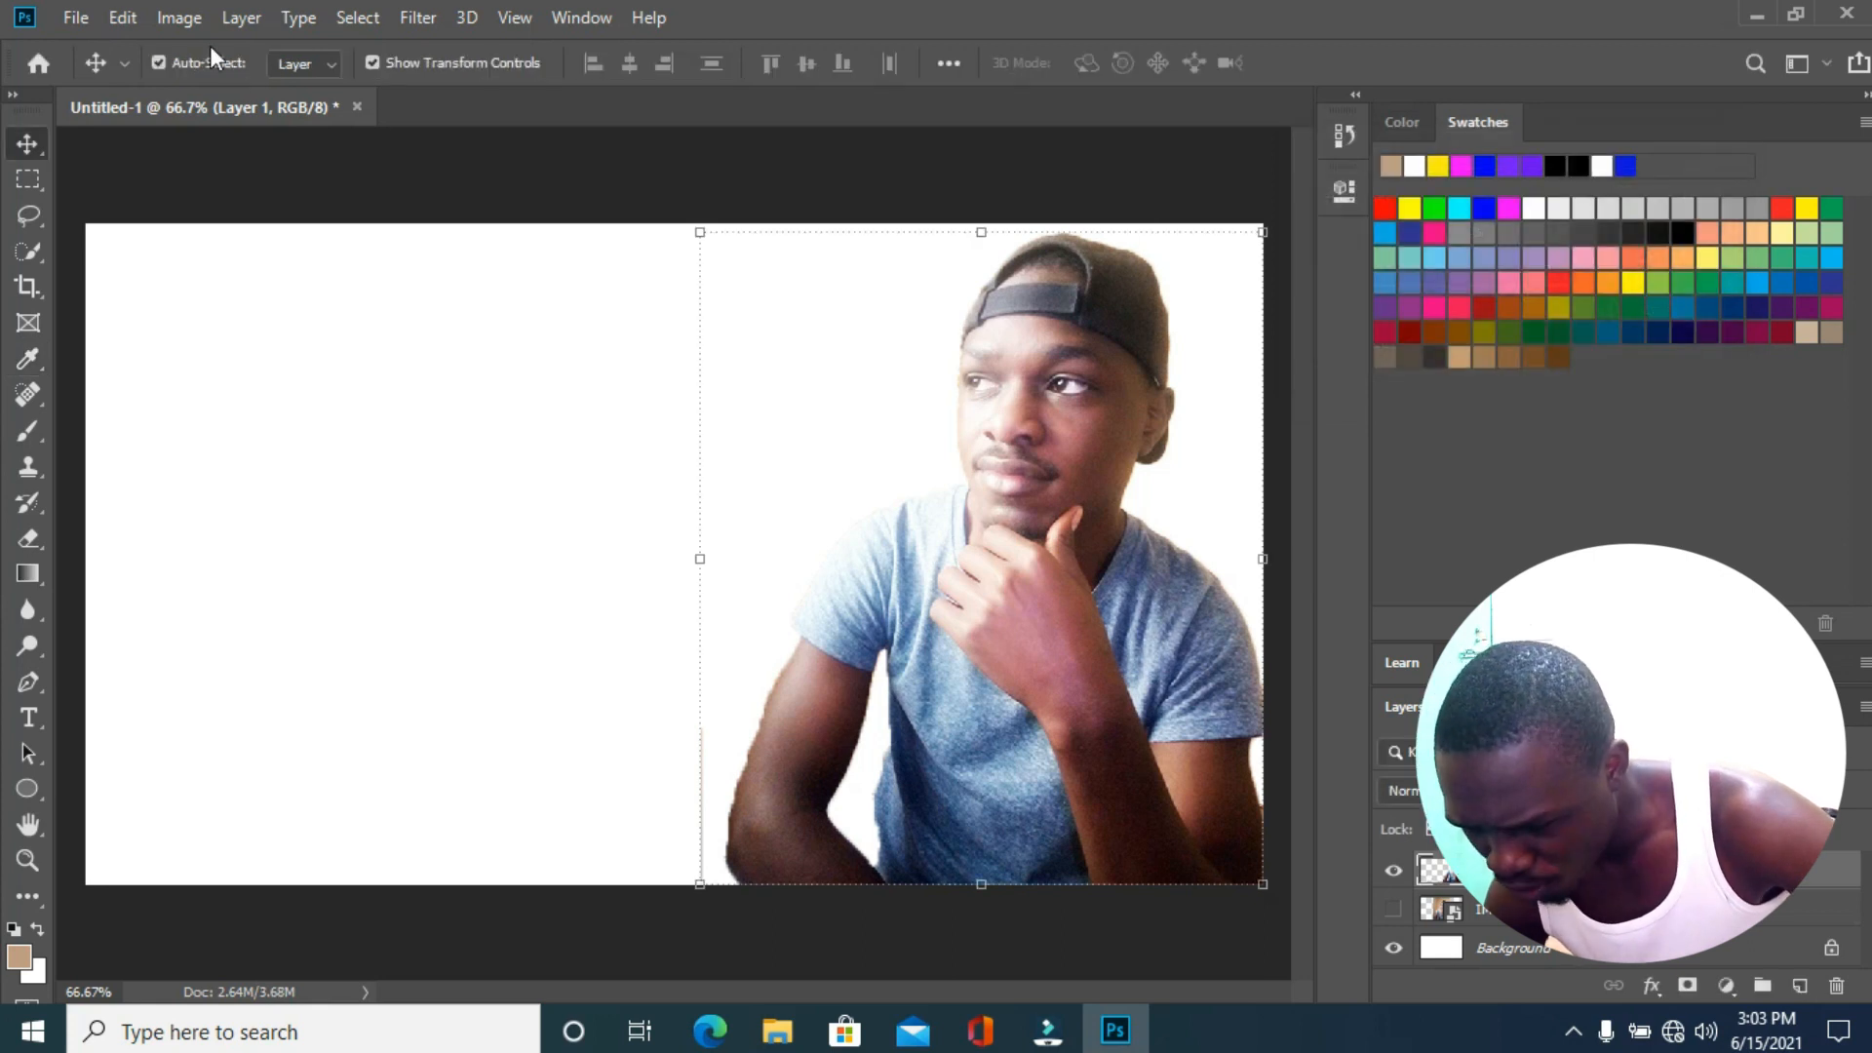
Raise the cut-out man's saturation to +12 with a Hue/Saturation adjustment.
click(197, 20)
mouse_move(273, 87)
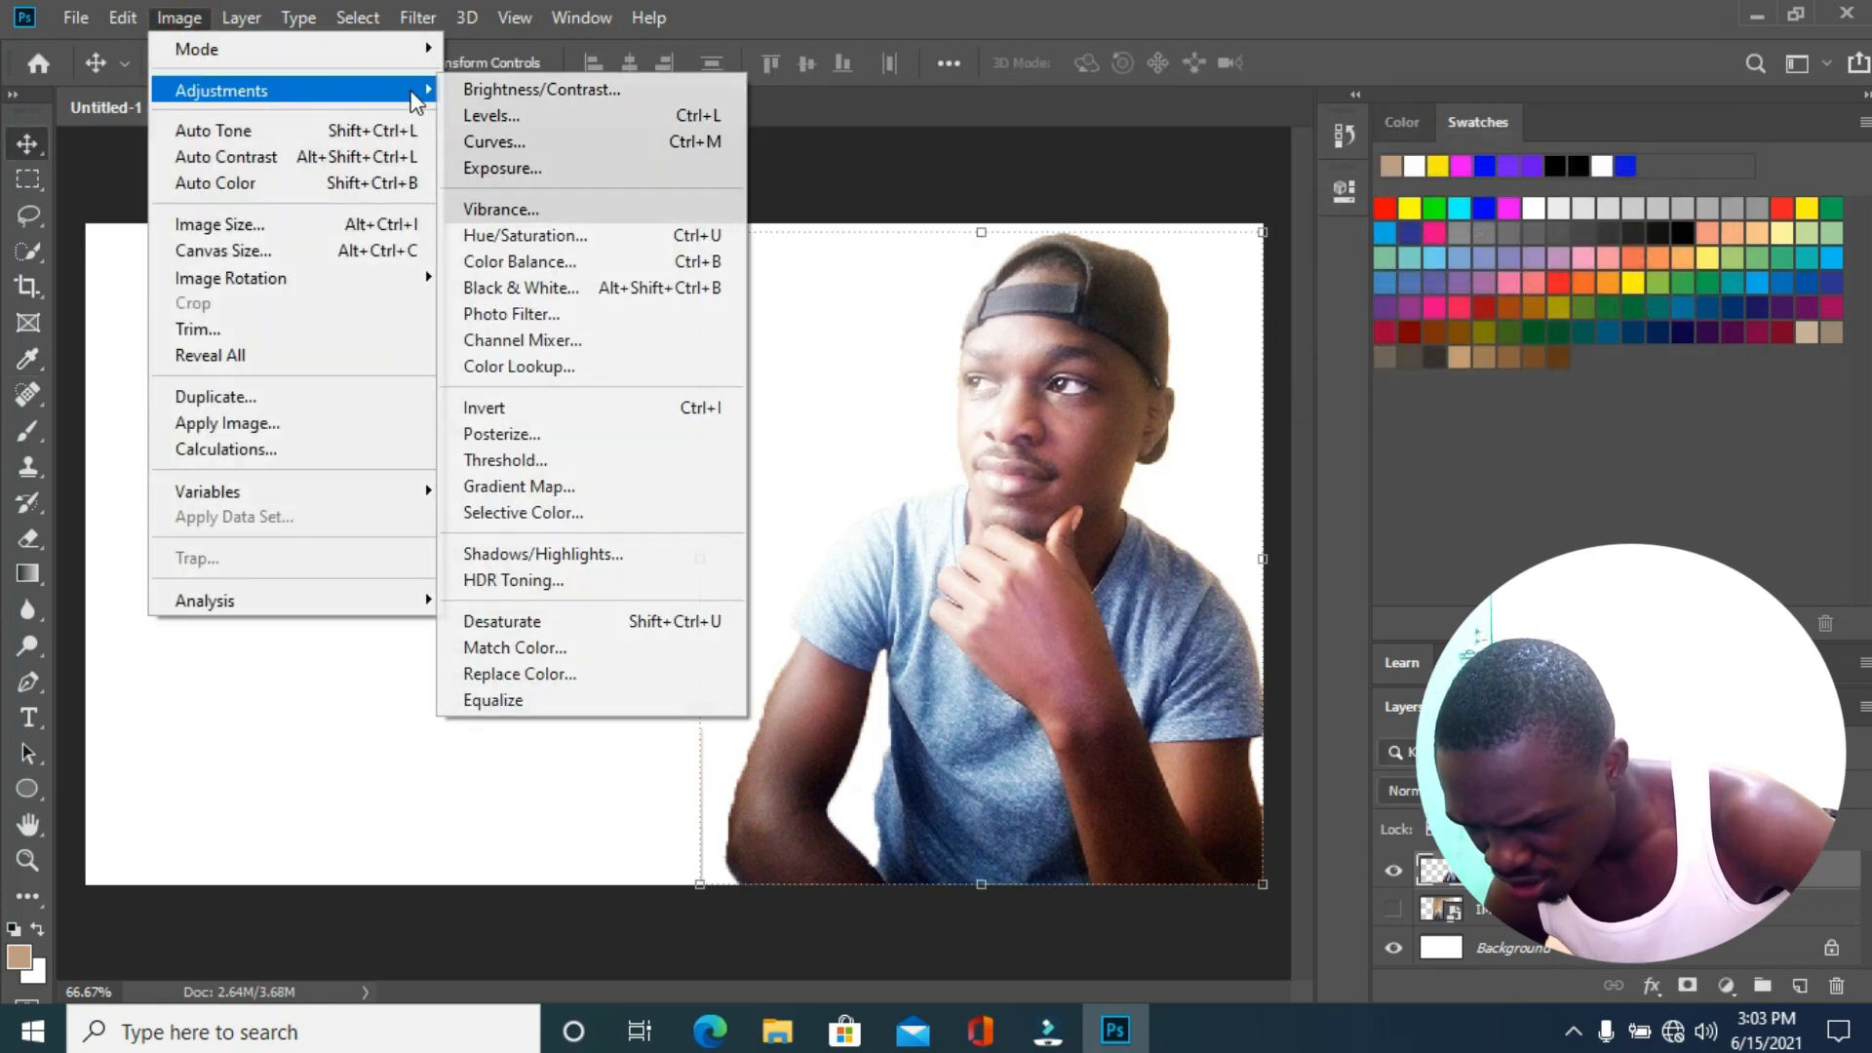
click(599, 240)
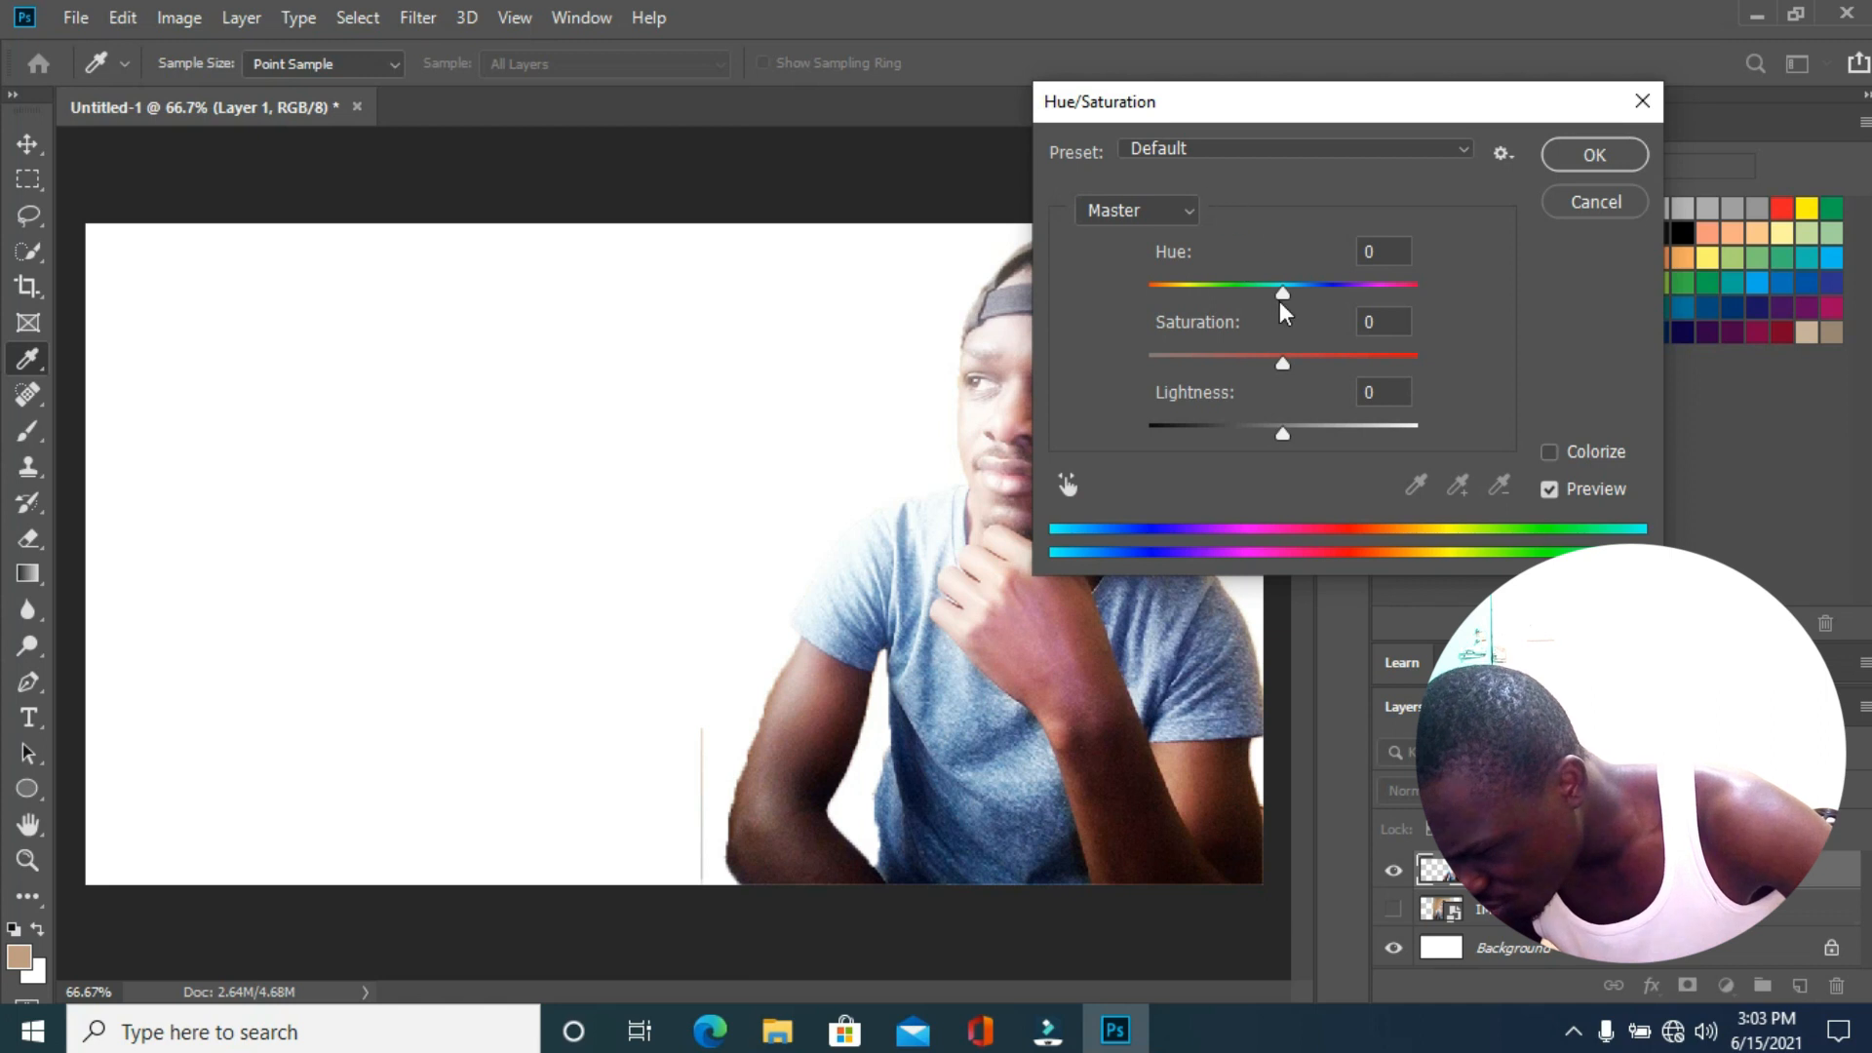
drag(1296, 113, 1498, 153)
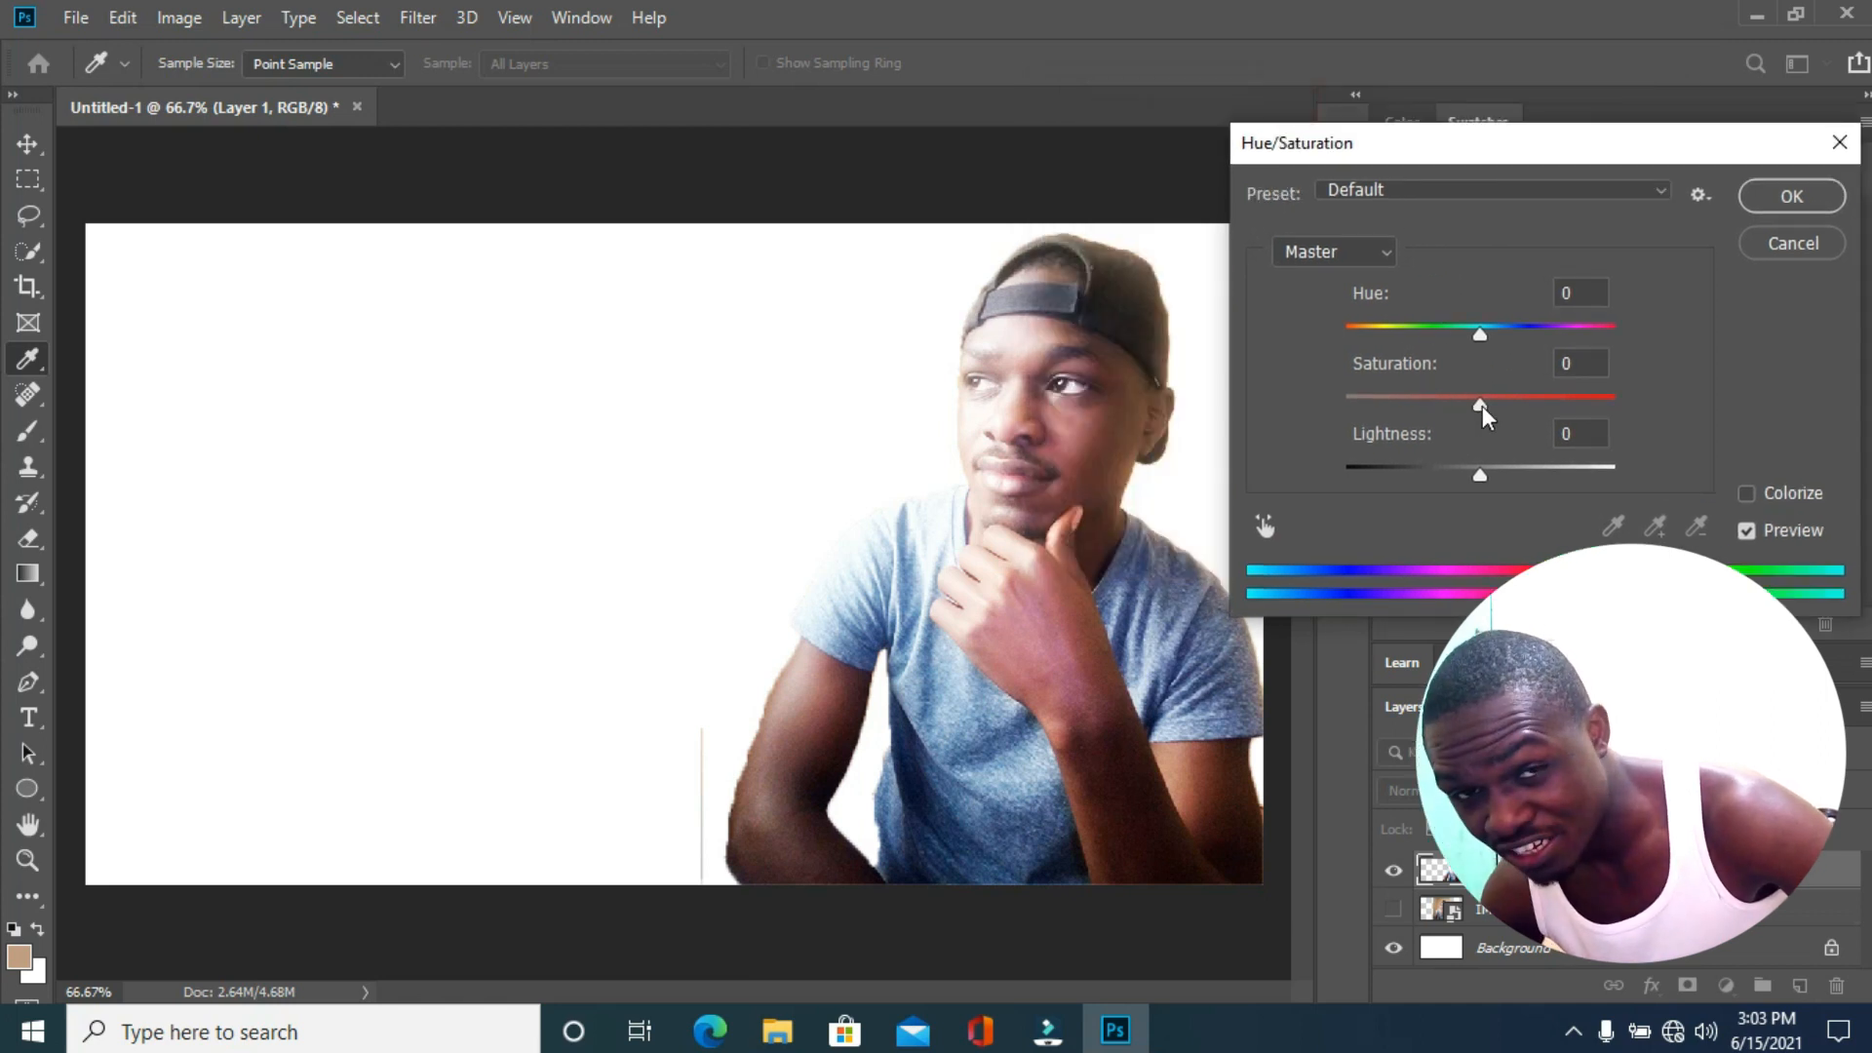
drag(1482, 405, 1496, 406)
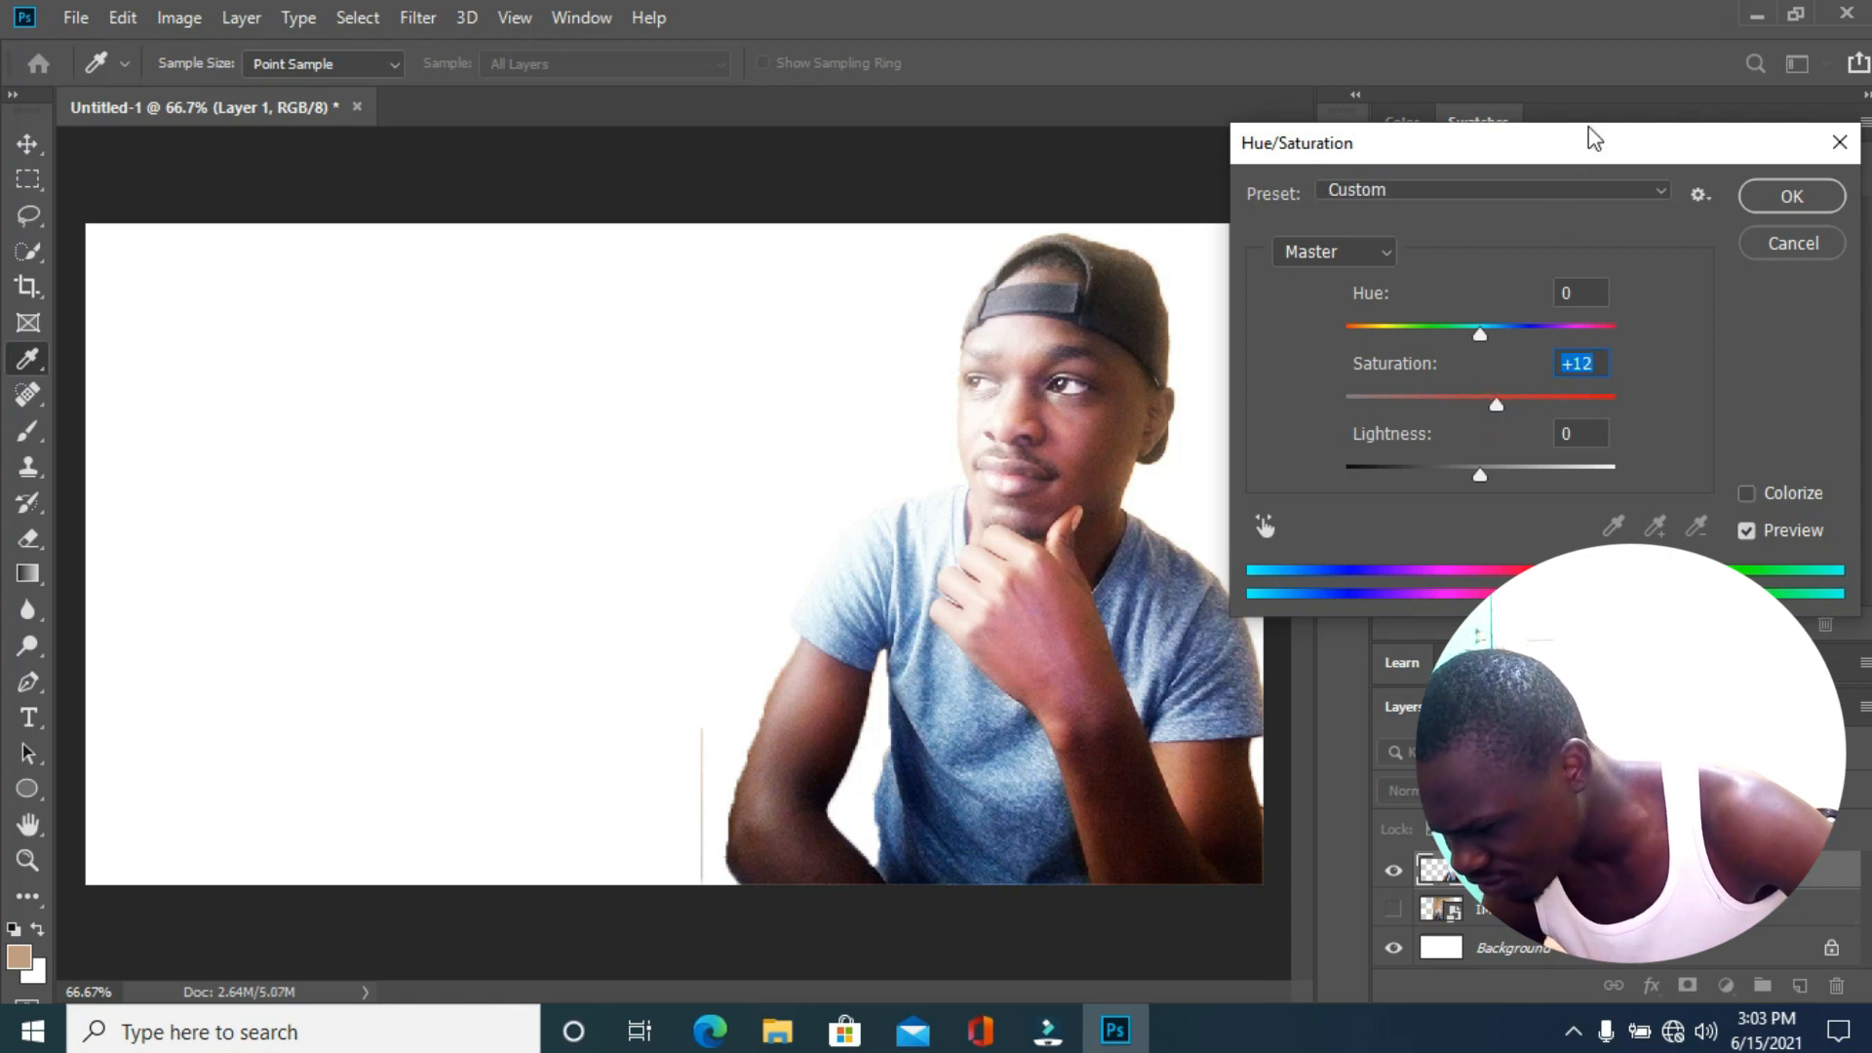
drag(1595, 139, 1366, 155)
click(1570, 219)
key(v)
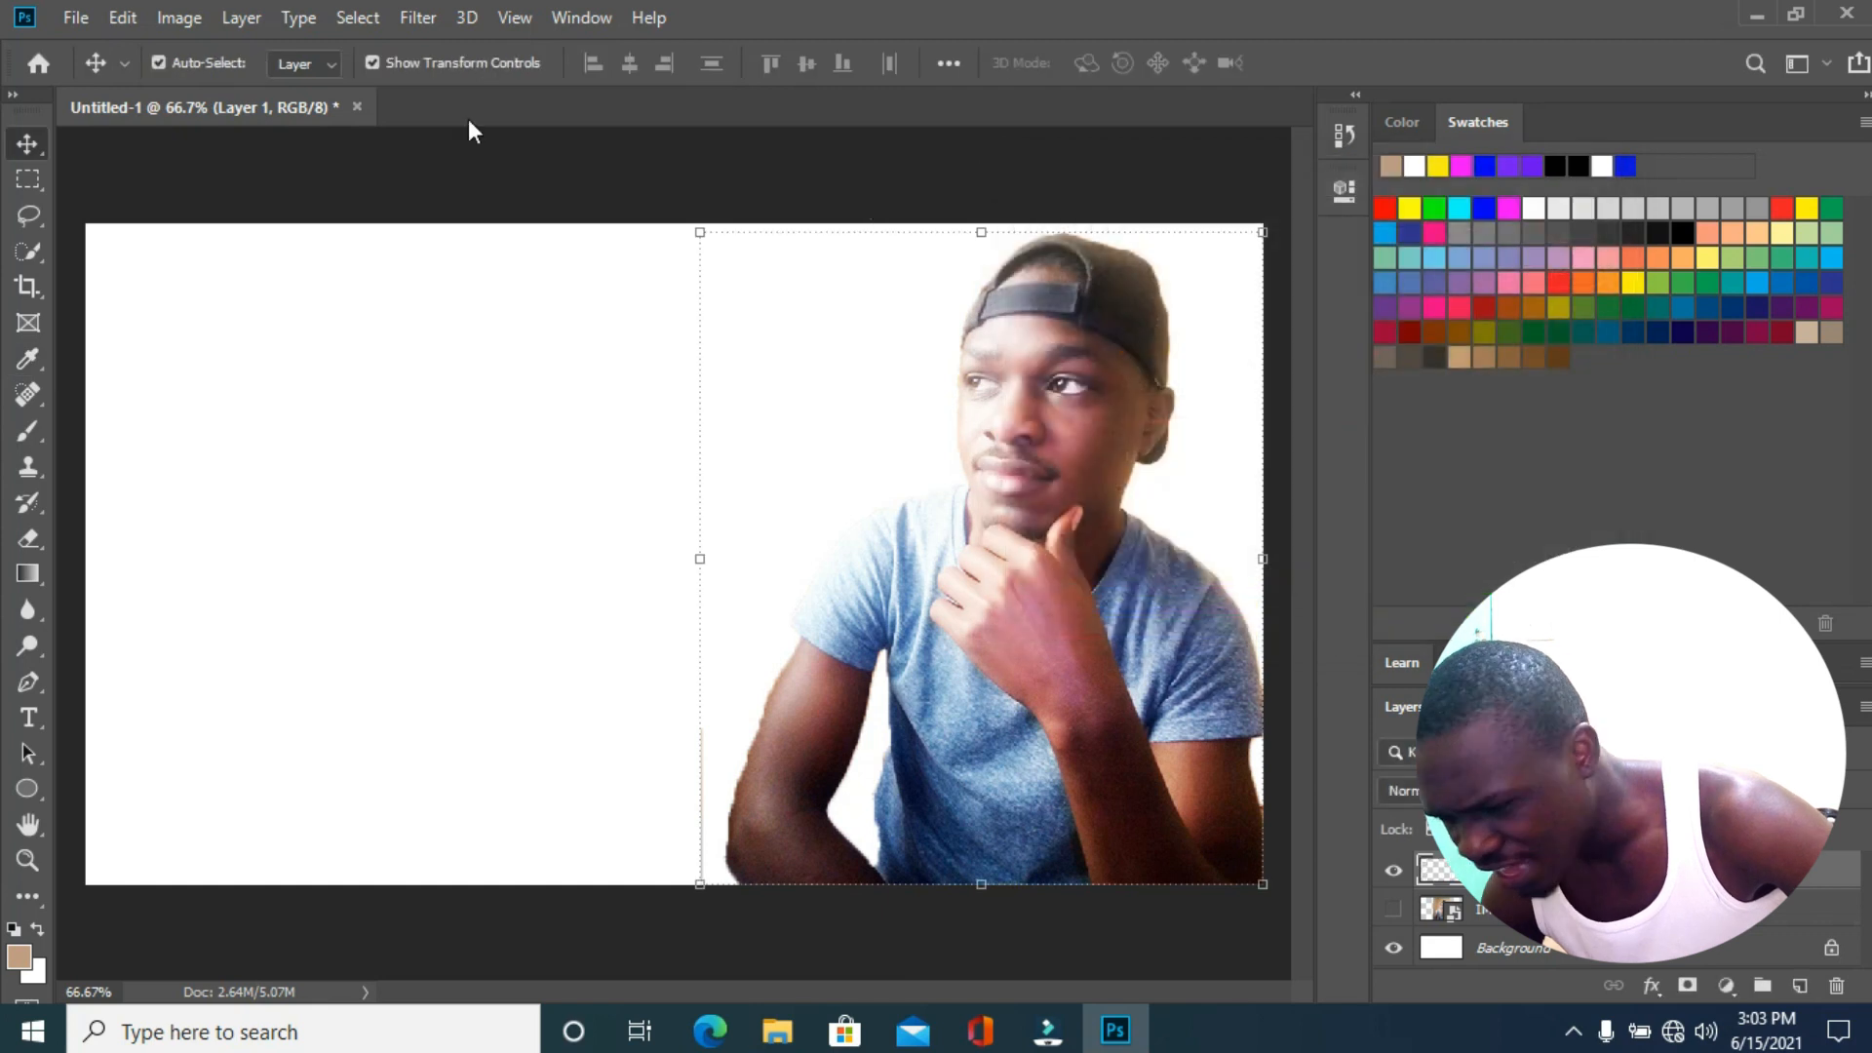
Shift the cut-out man's midtones slightly toward red with a Color Balance adjustment.
click(173, 17)
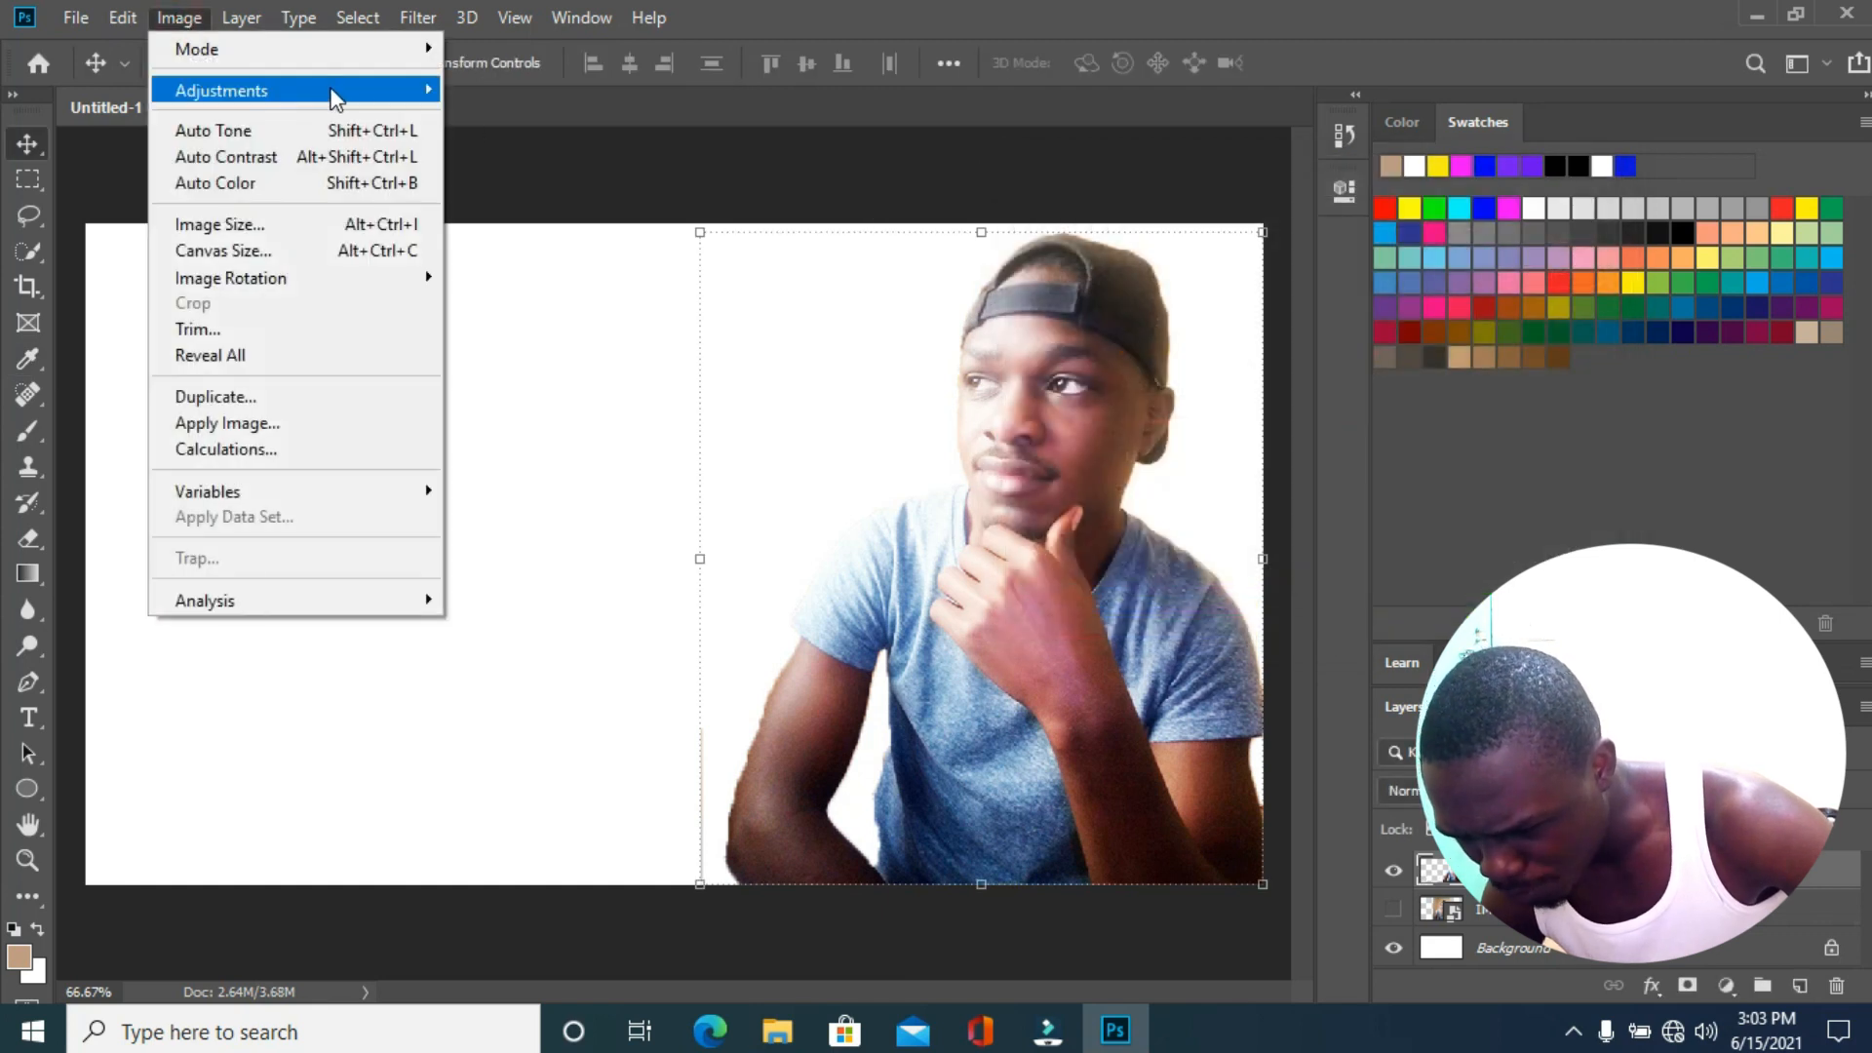
mouse_move(332, 97)
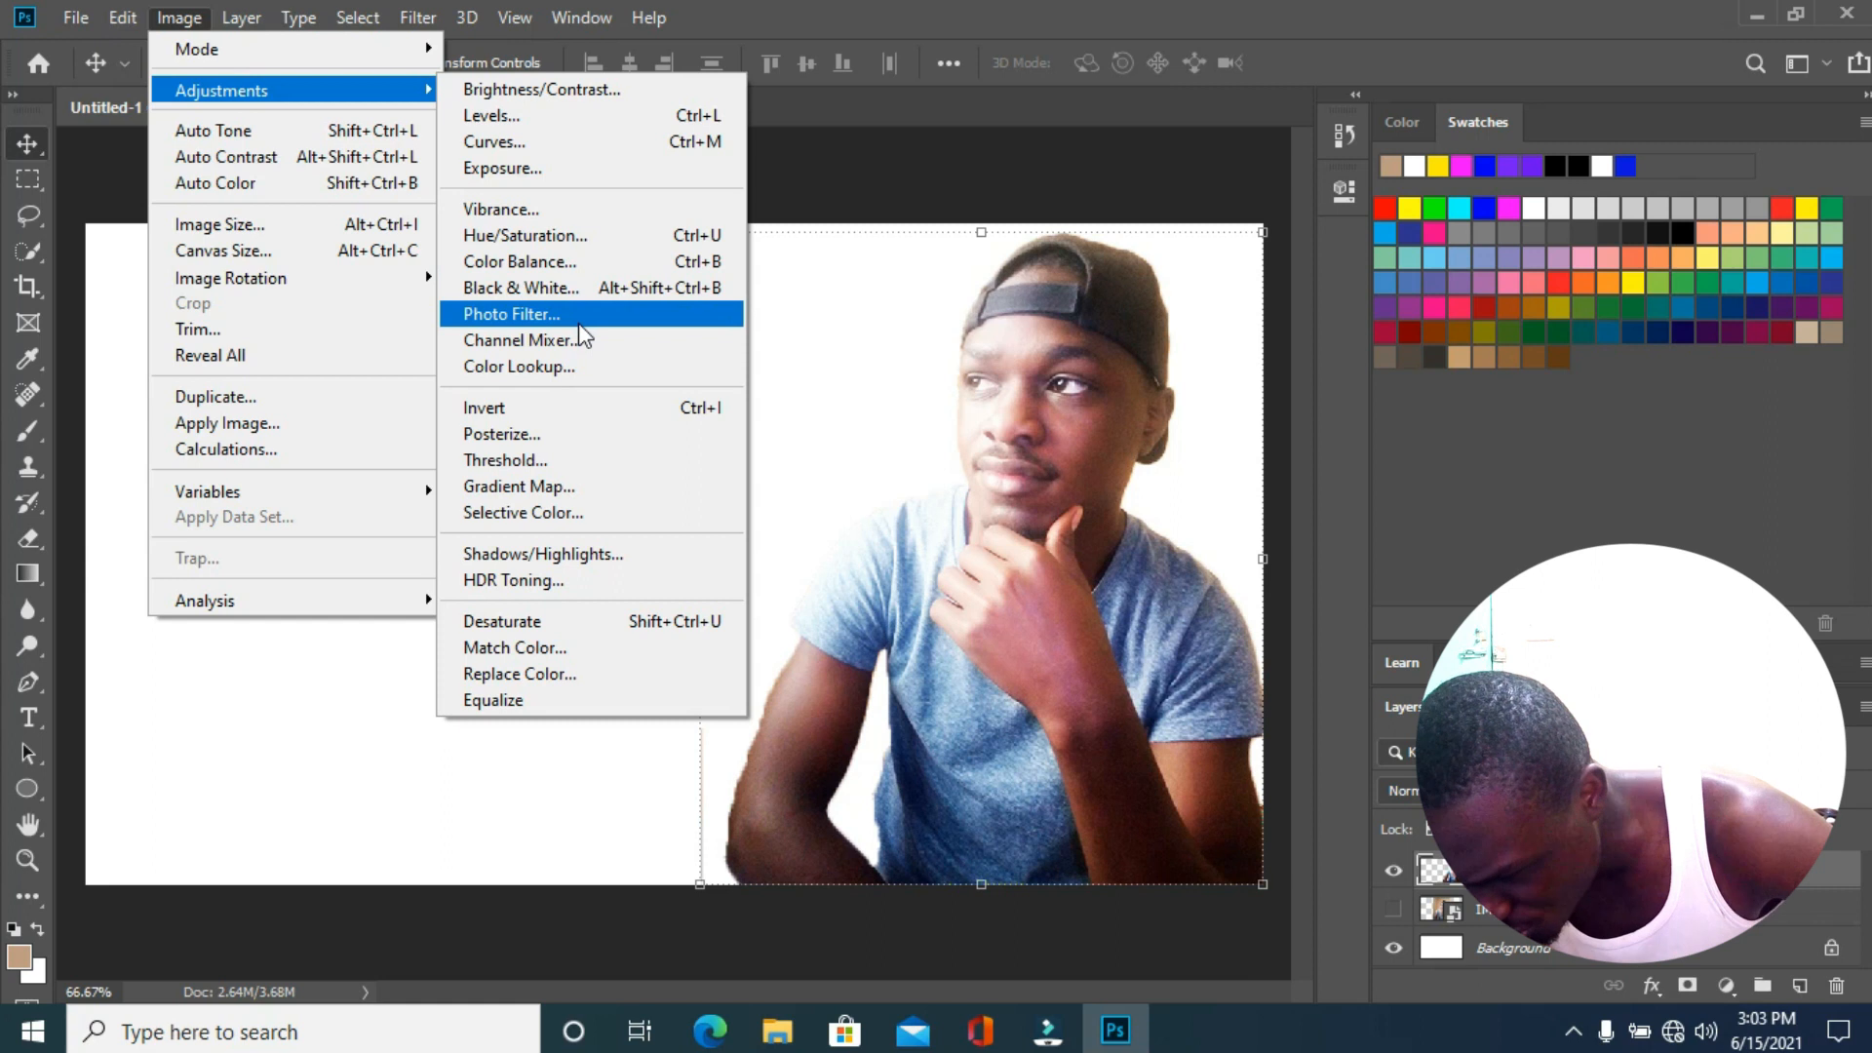
click(559, 266)
drag(1203, 186, 1510, 191)
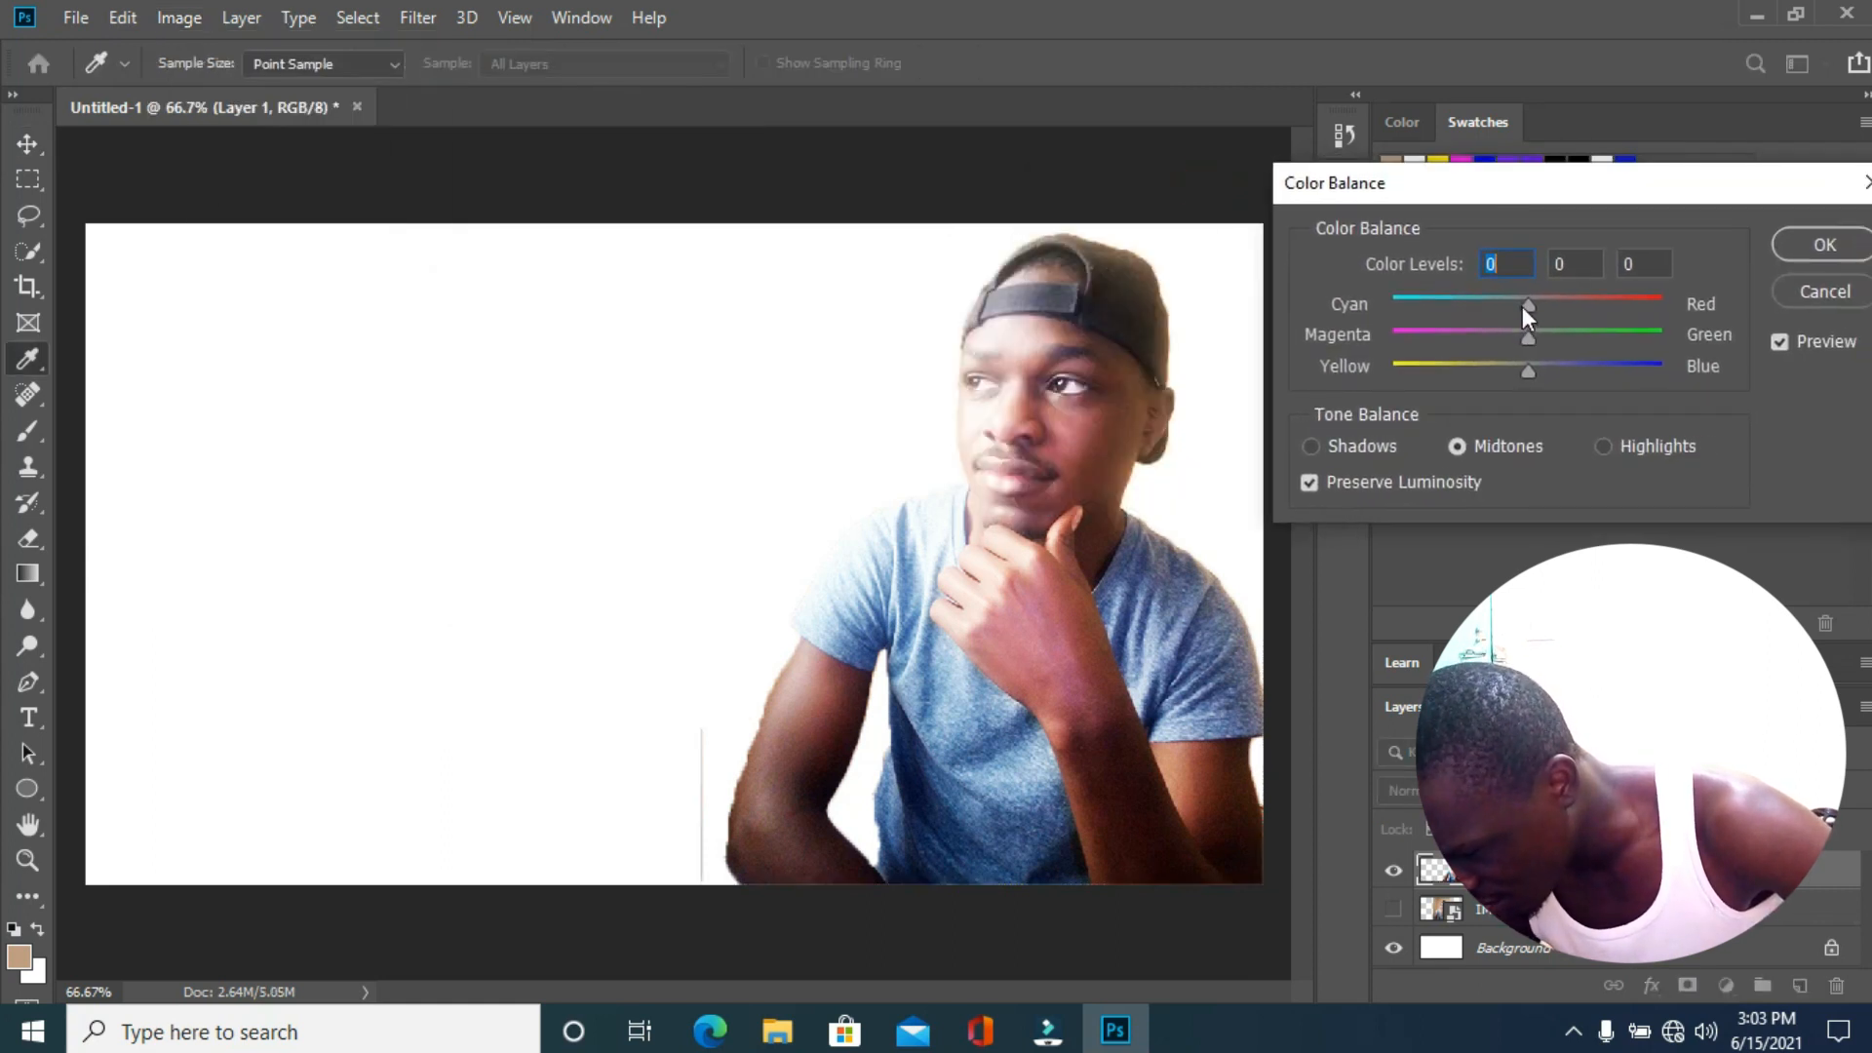
click(1550, 306)
click(1789, 249)
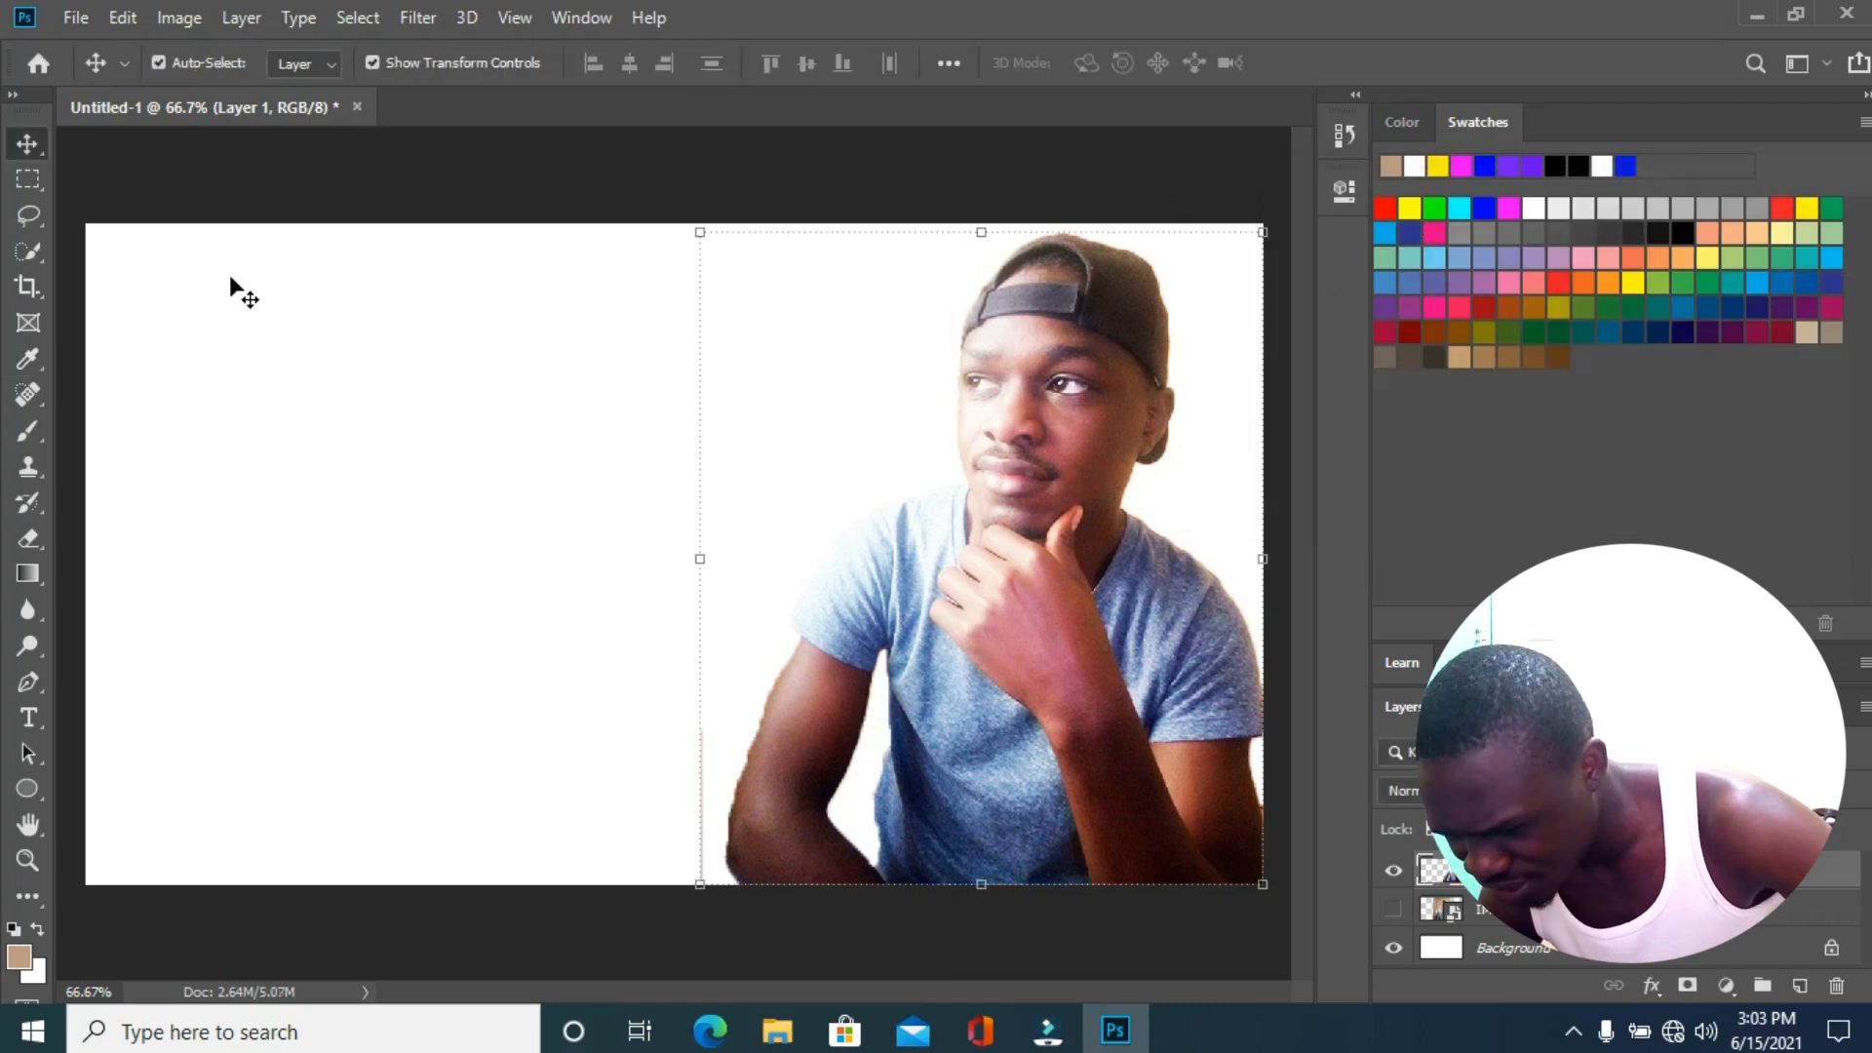
click(179, 26)
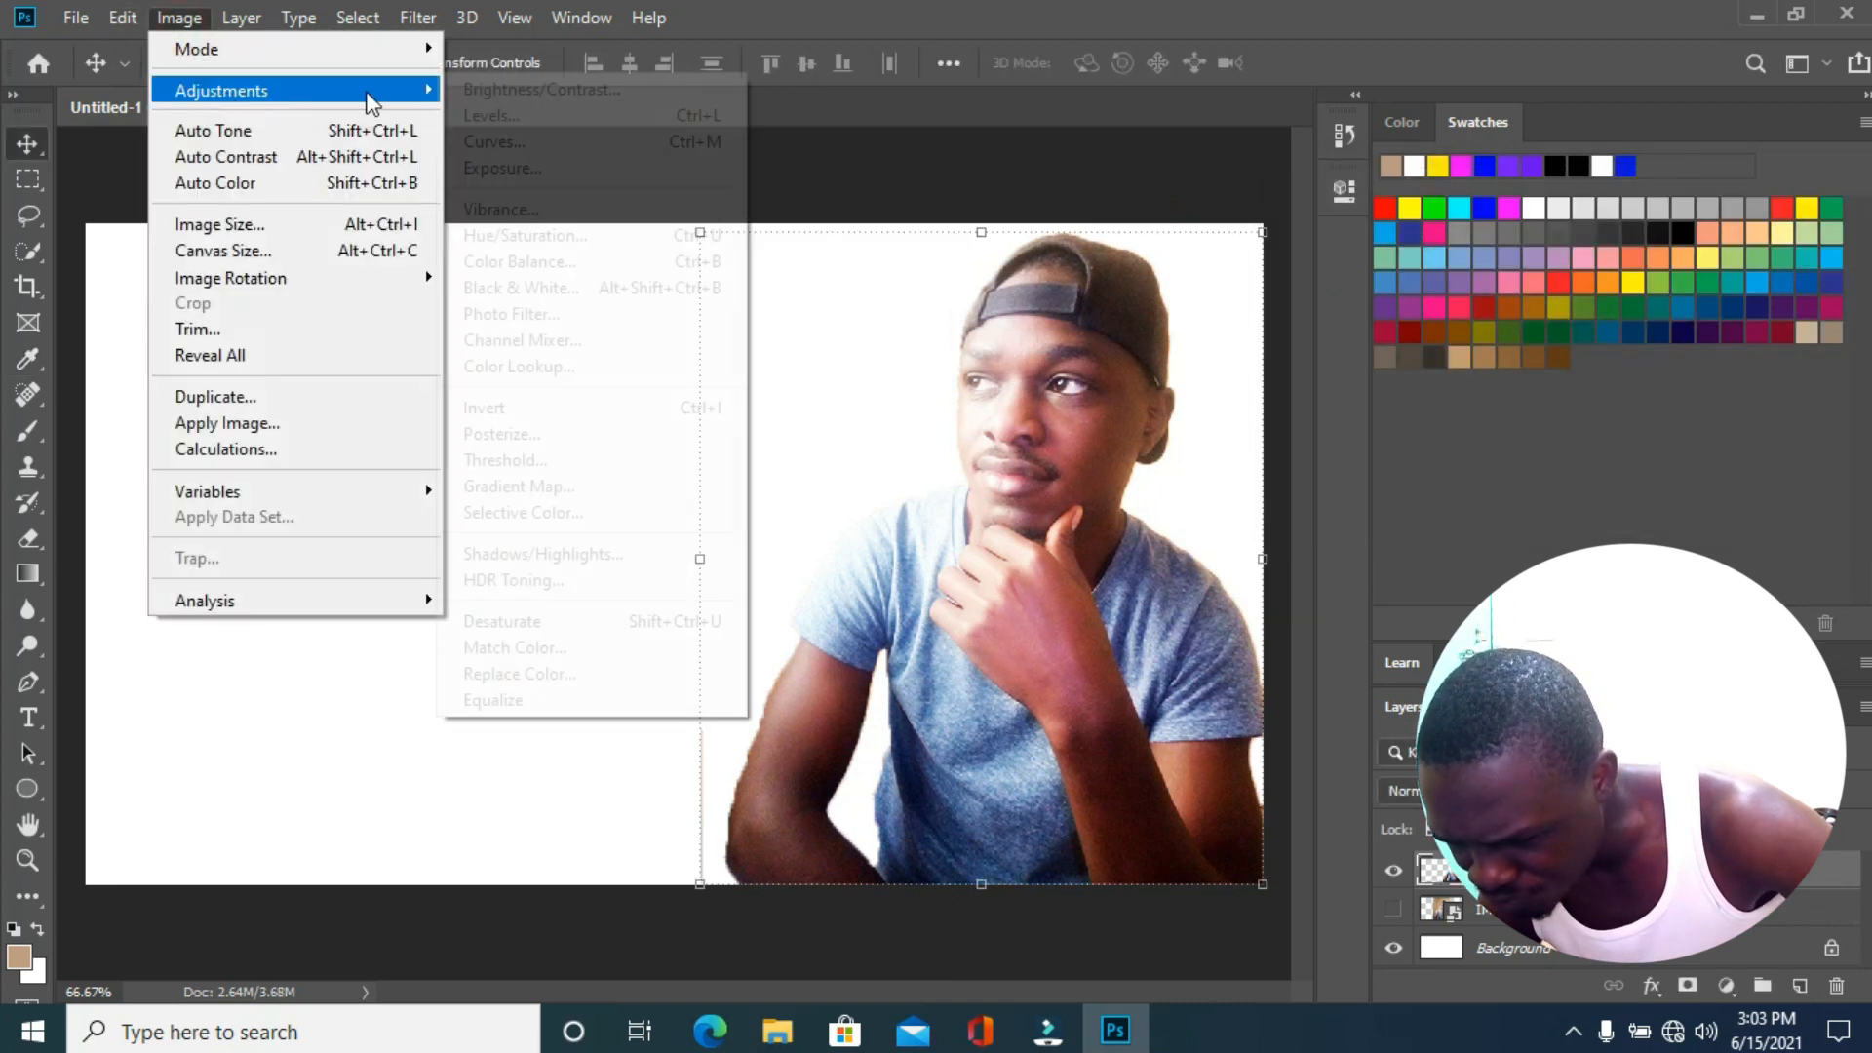
click(546, 556)
drag(1032, 210, 1405, 227)
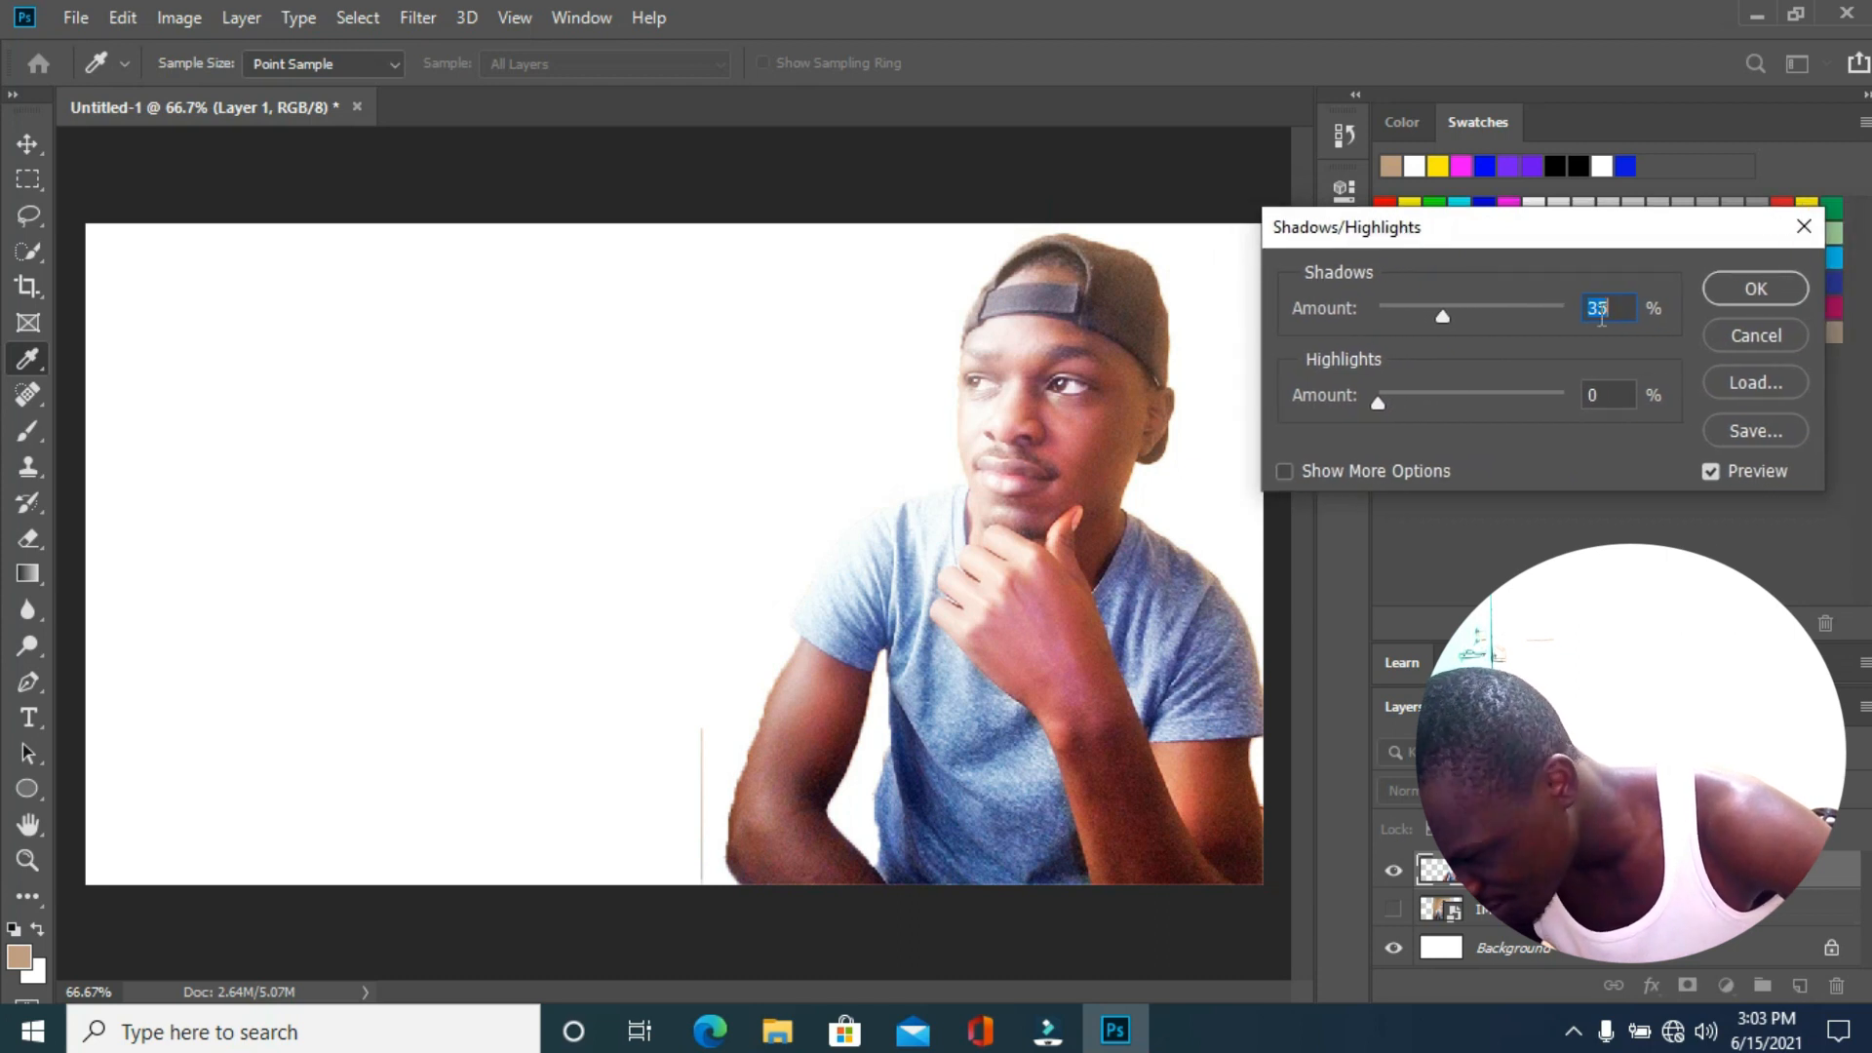
click(1757, 336)
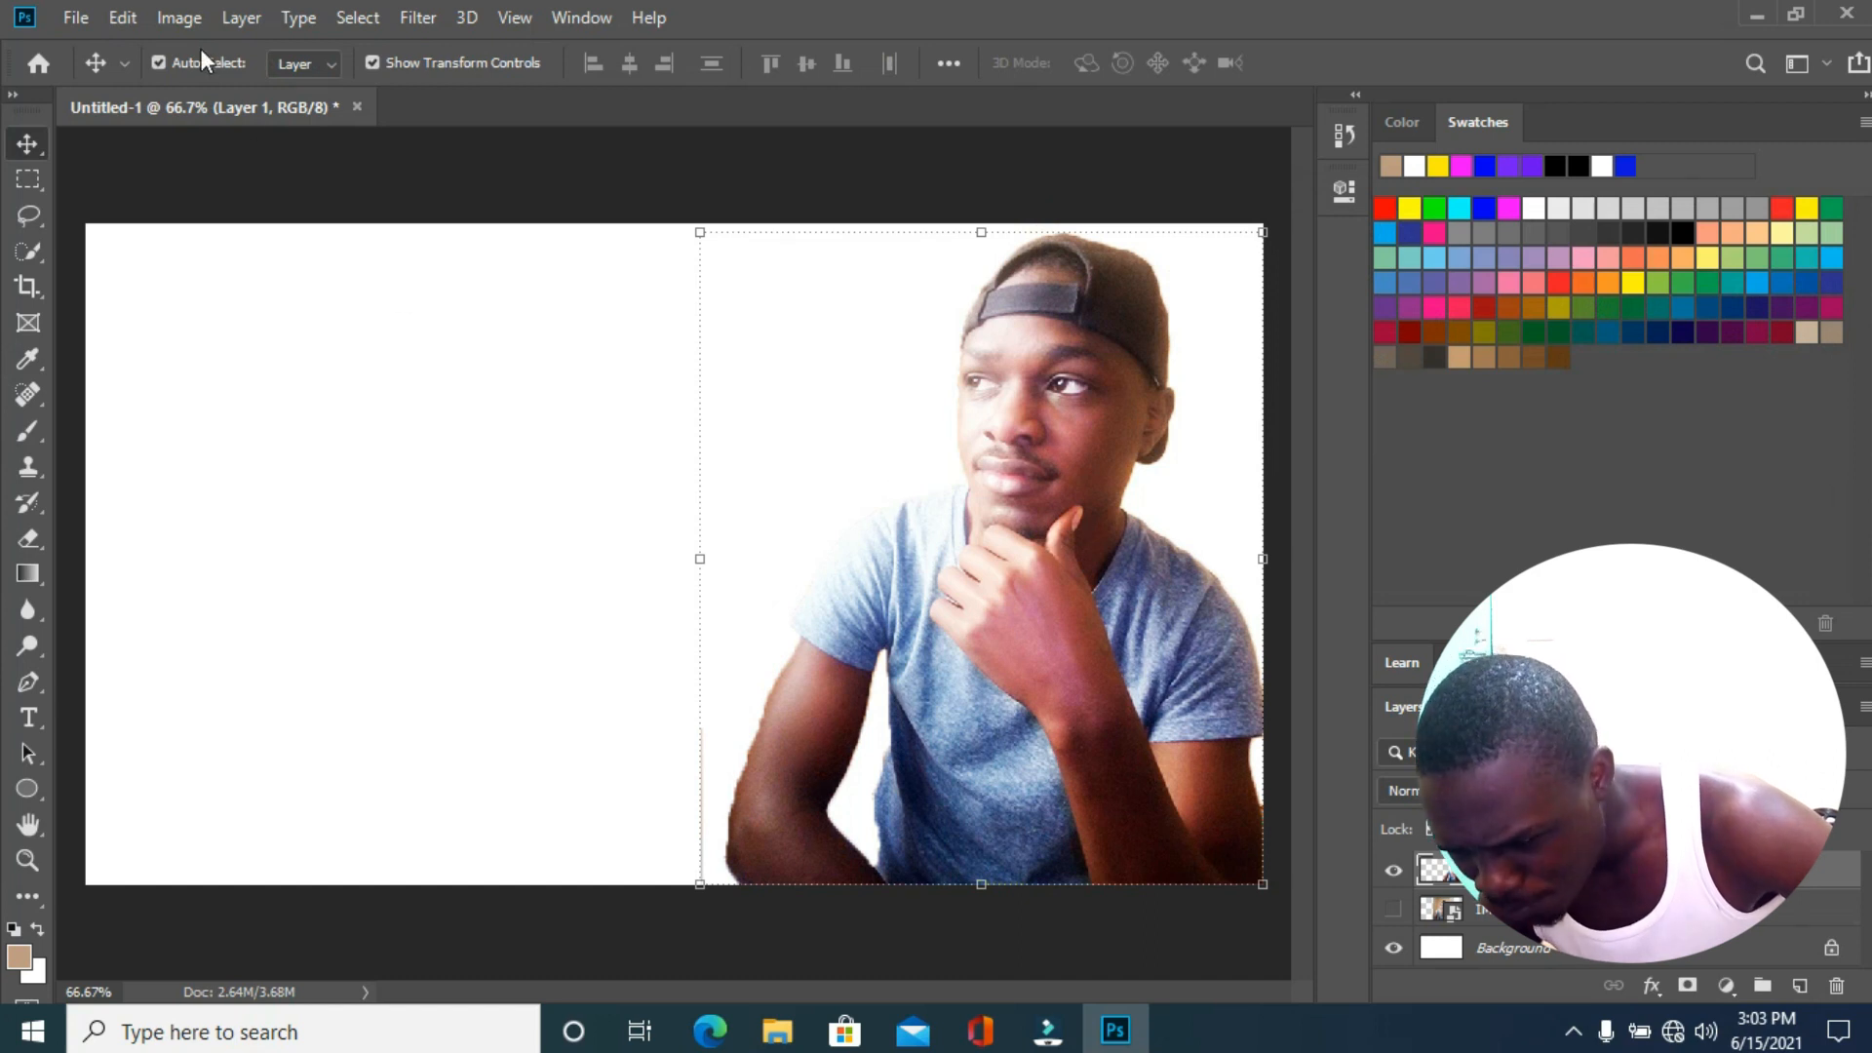
Apply a Shadows/Highlights adjustment to the cut-out man with shadows at 35% and highlights at 0%.
click(185, 16)
mouse_move(252, 95)
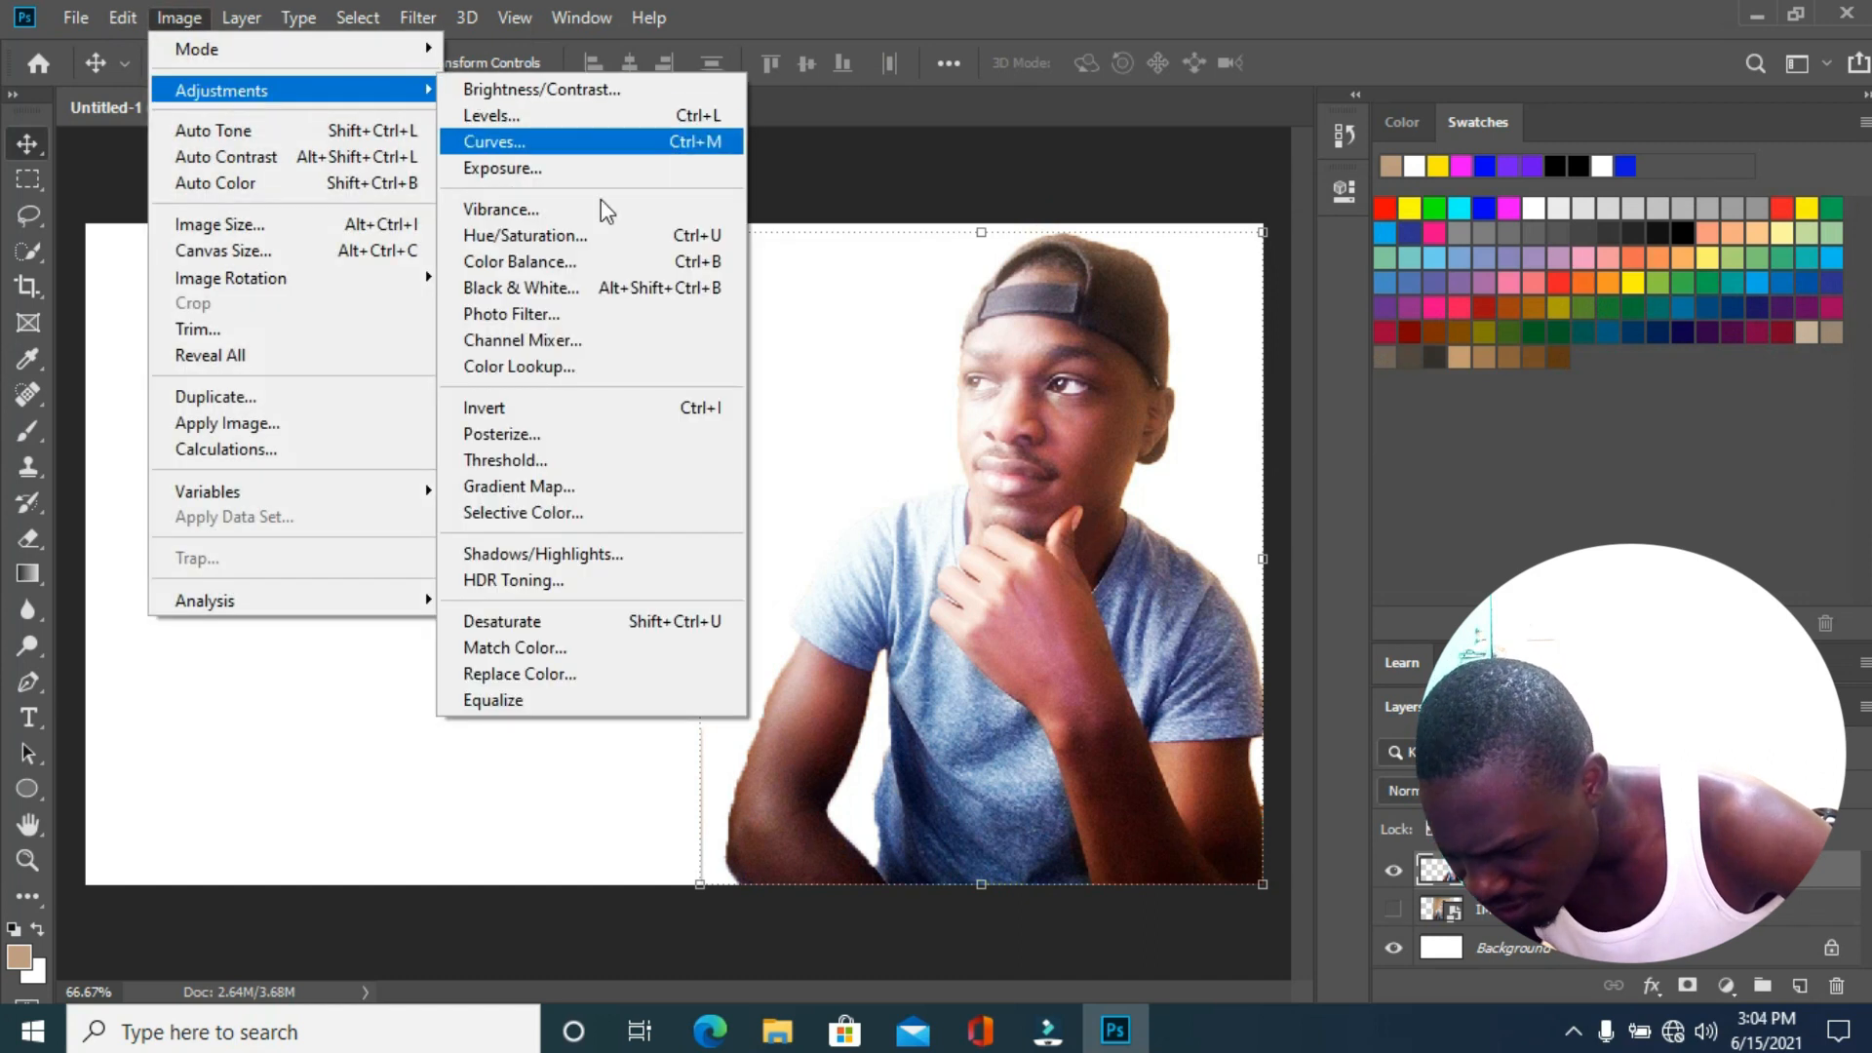
click(590, 554)
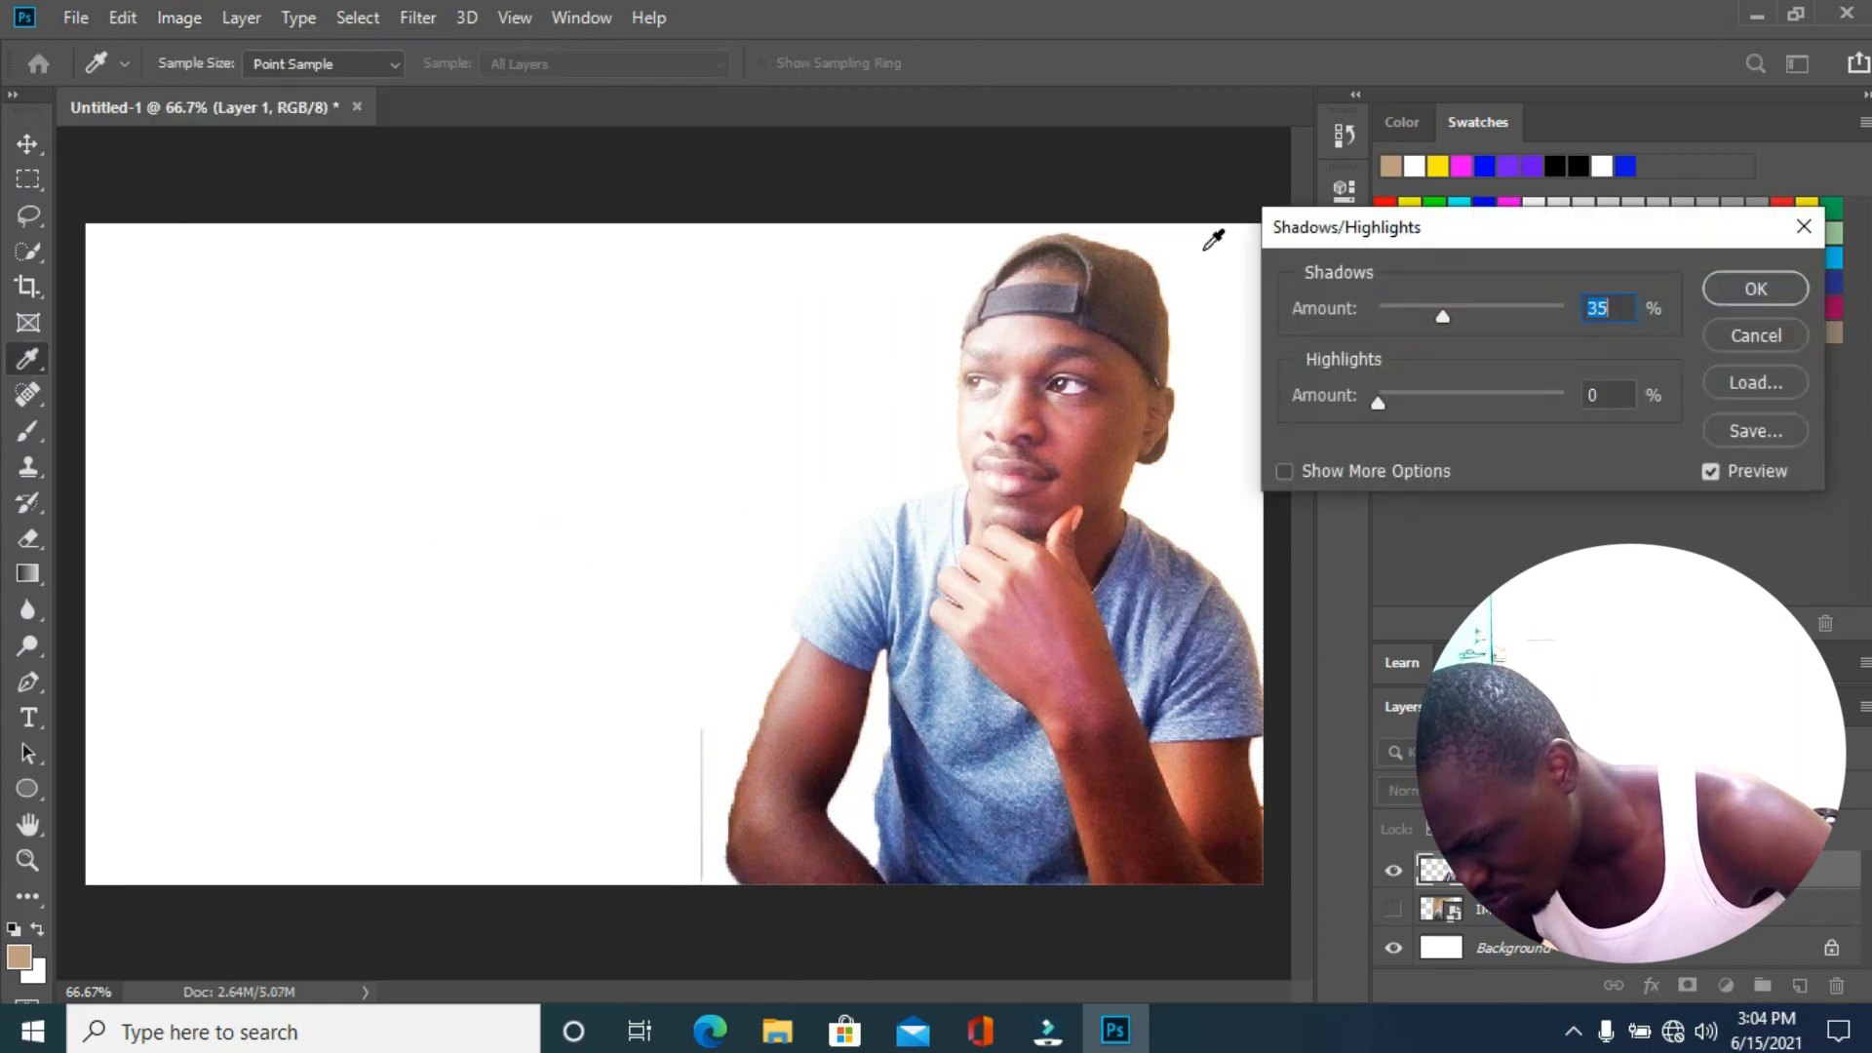
drag(1472, 234, 1467, 296)
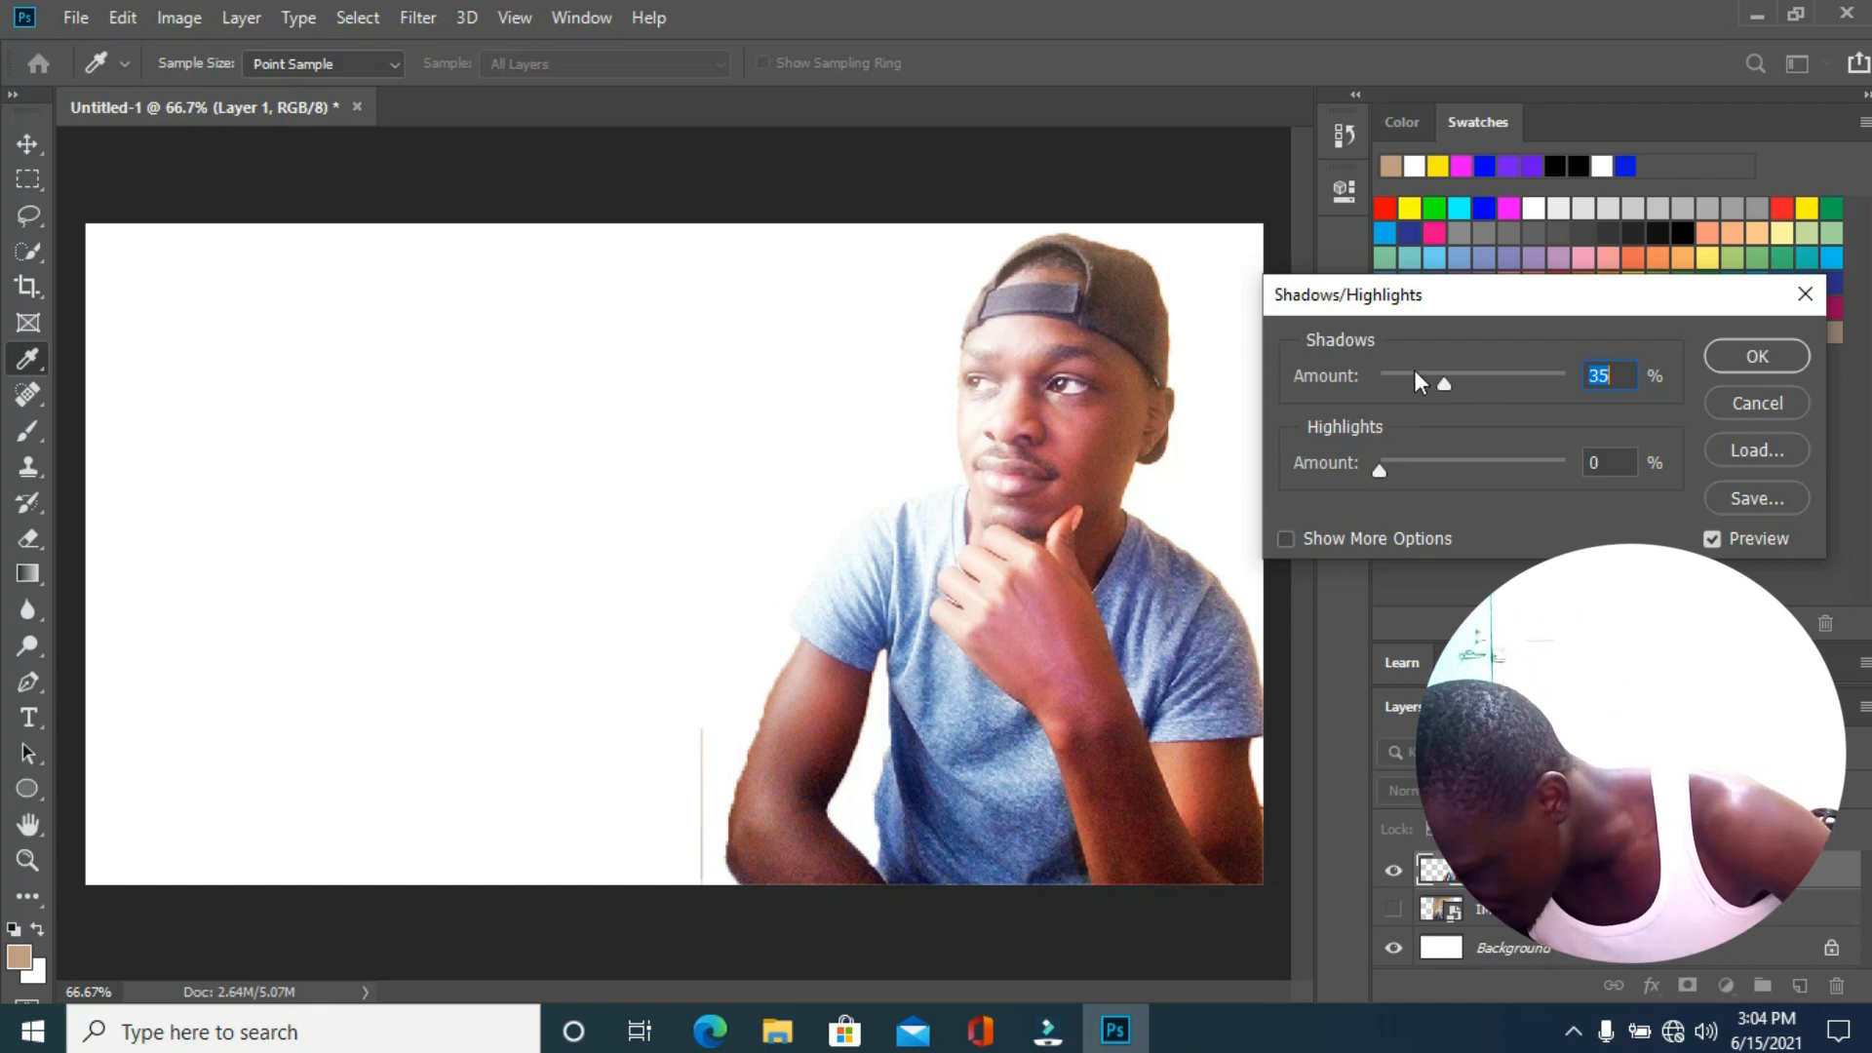
click(1740, 366)
key(v)
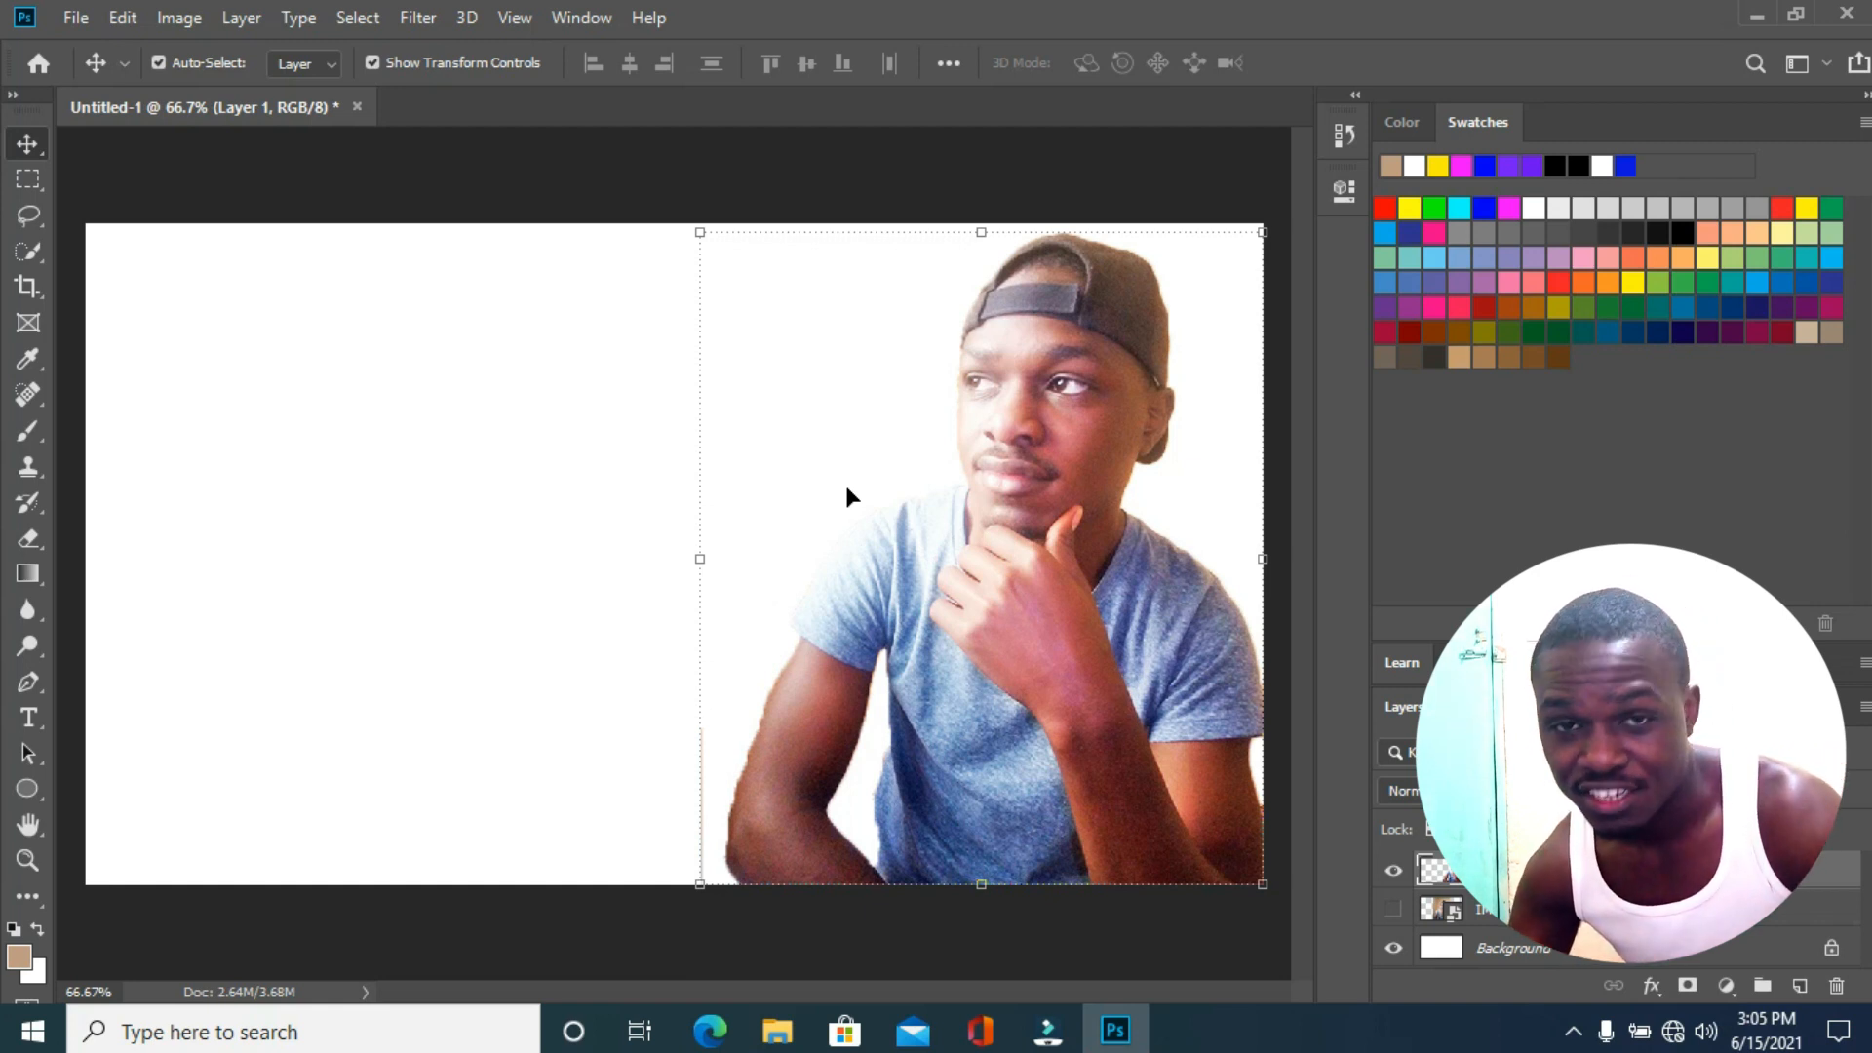
Switch to File Explorer, open the Downloads folder and look through its files for a background image.
click(777, 1030)
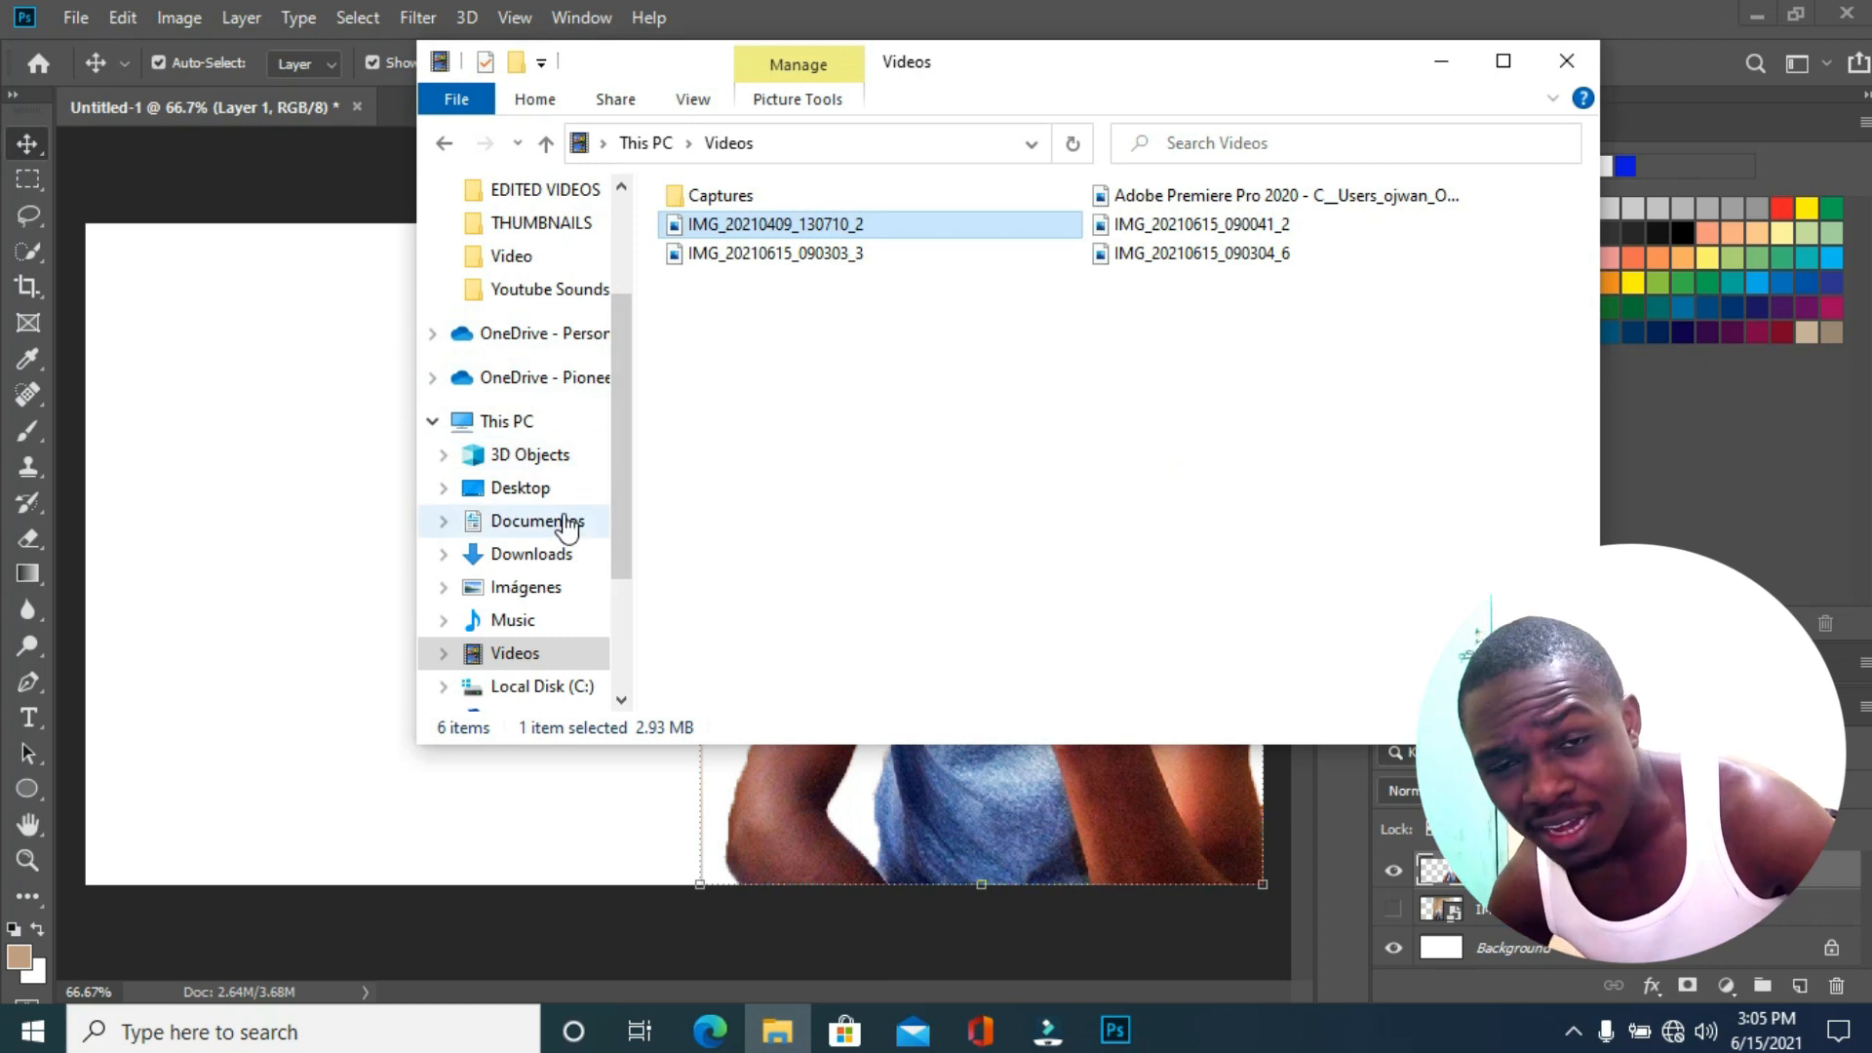
scroll(544, 562, down, 1)
scroll(544, 563, down, 1)
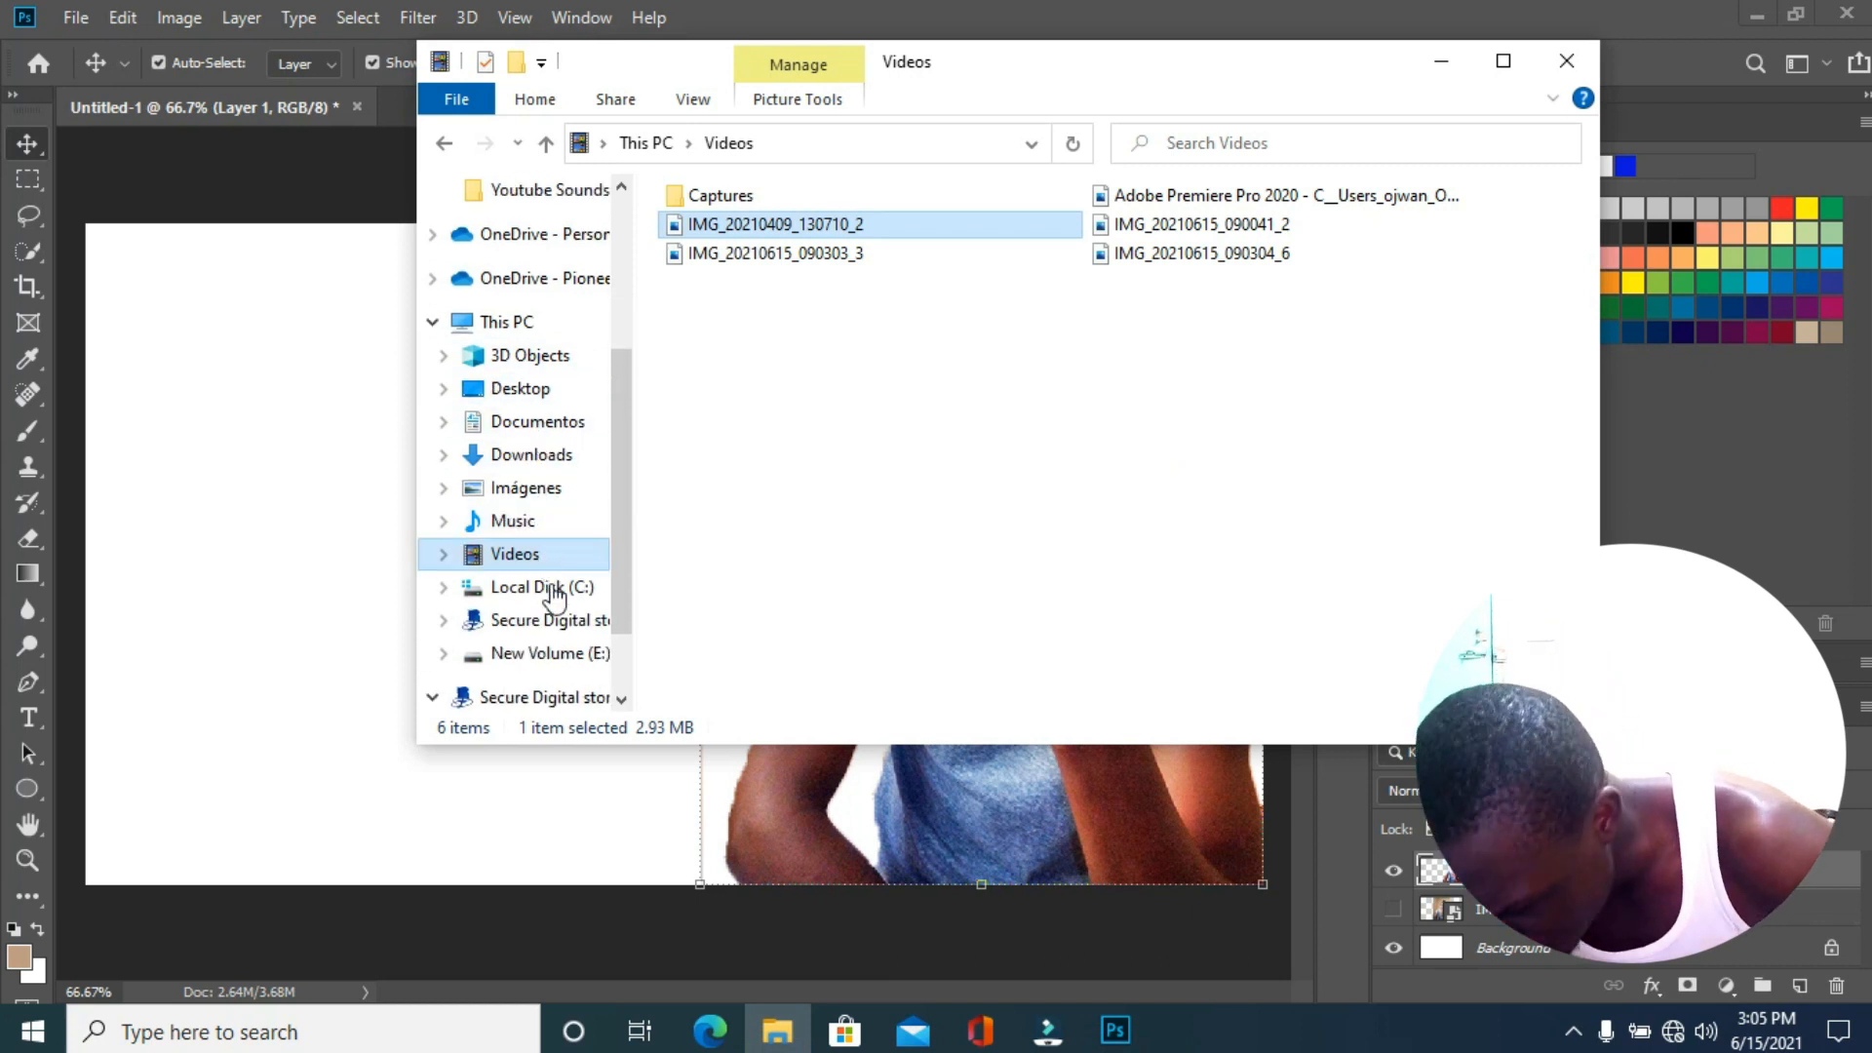
click(532, 454)
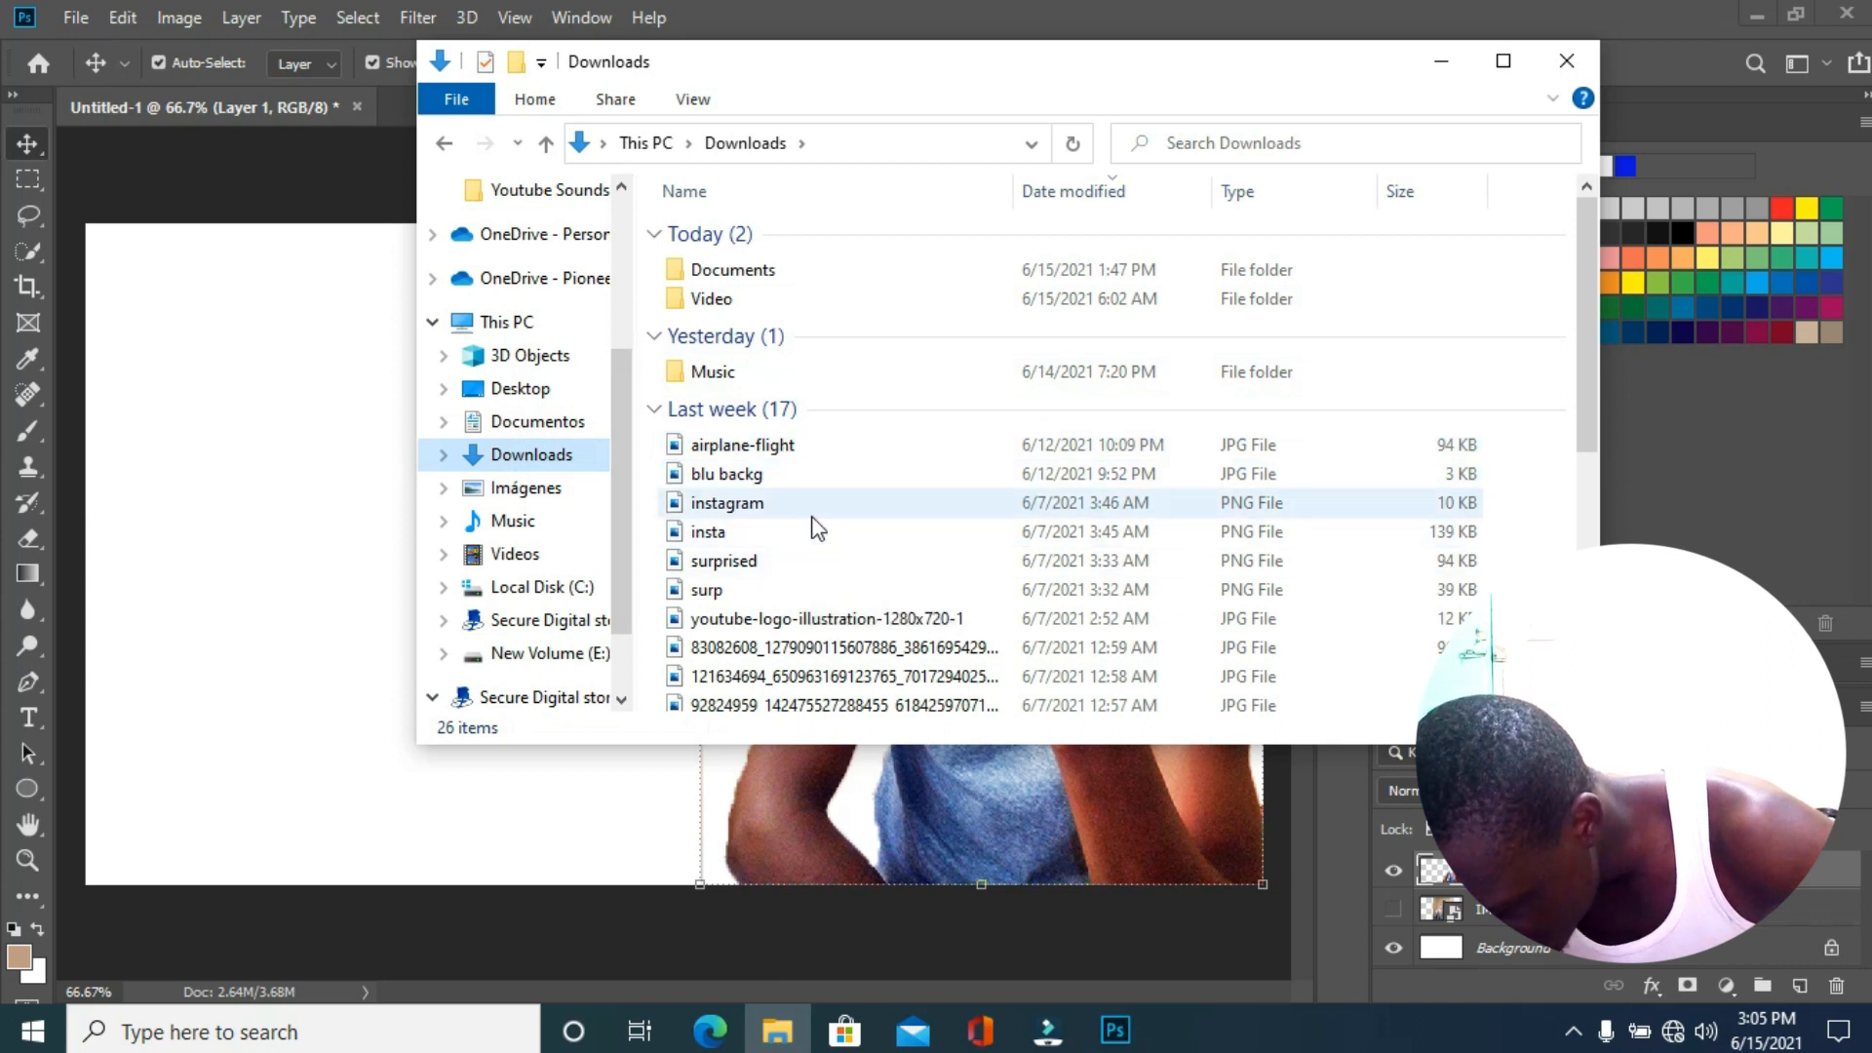
scroll(799, 541, down, 5)
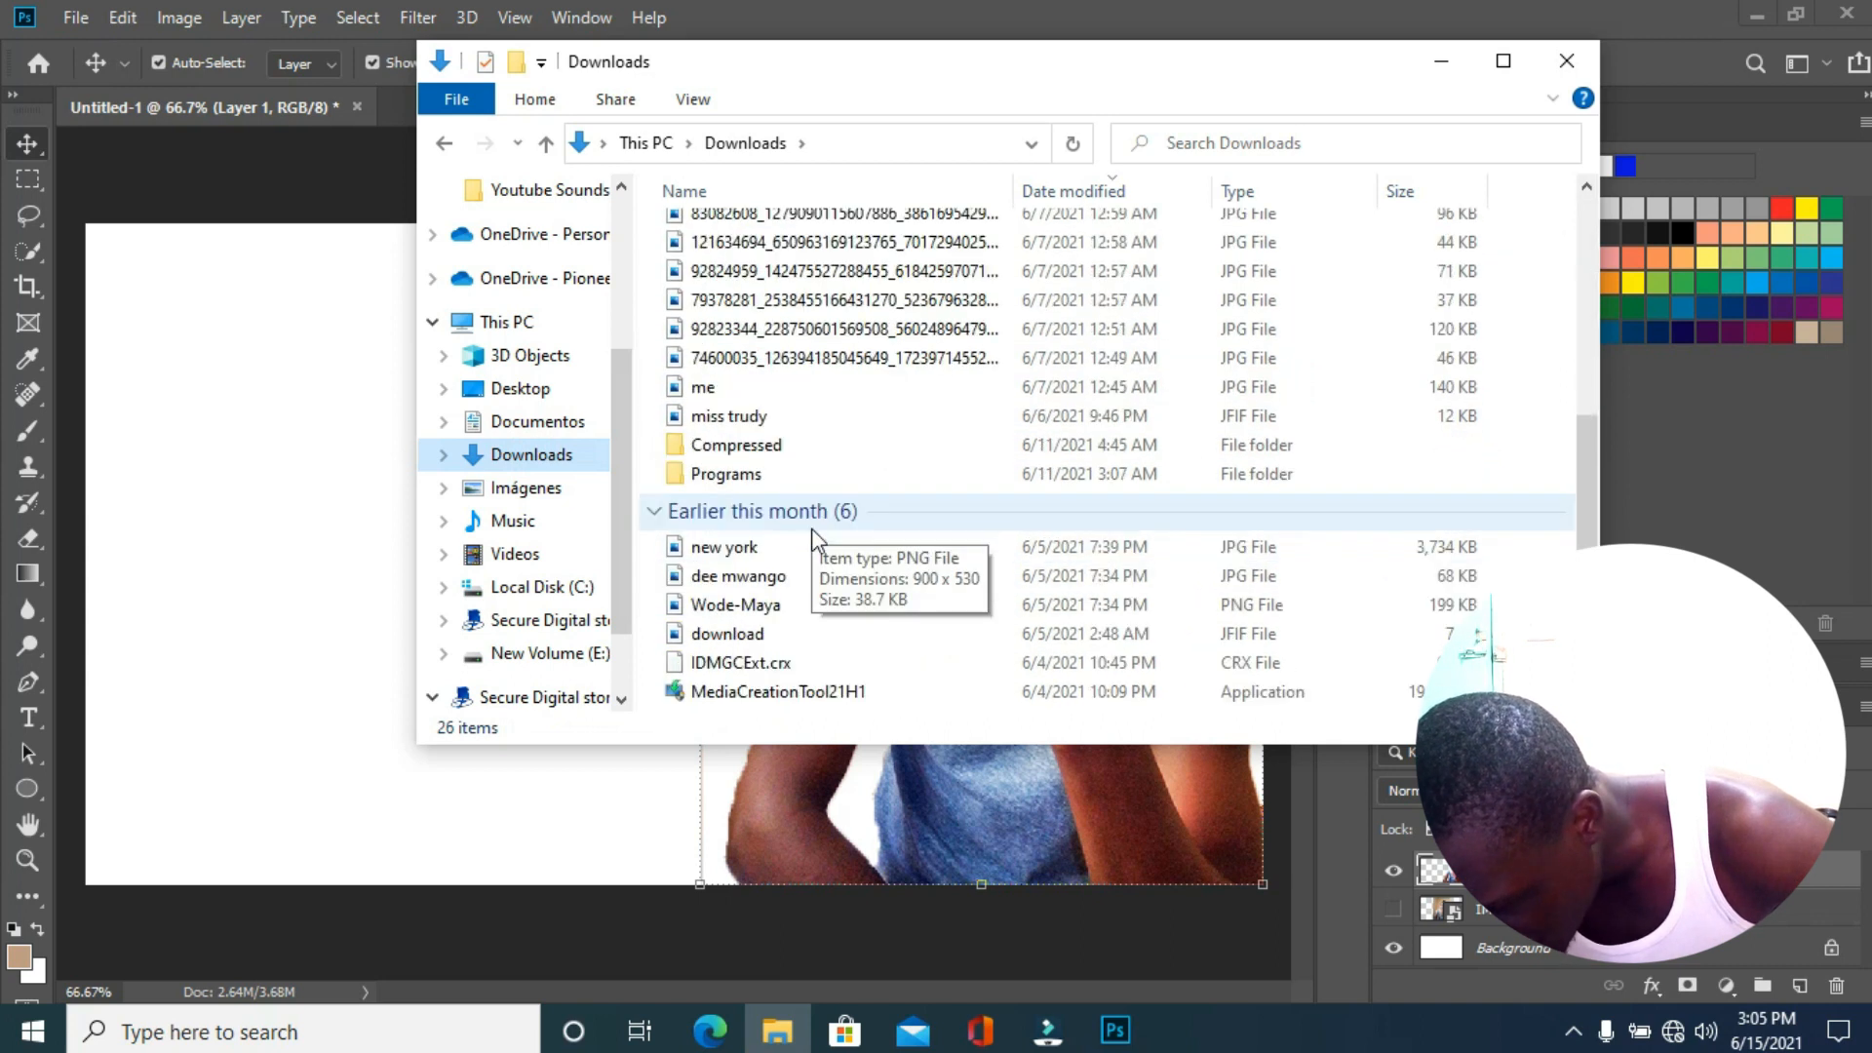
drag(922, 546, 1043, 552)
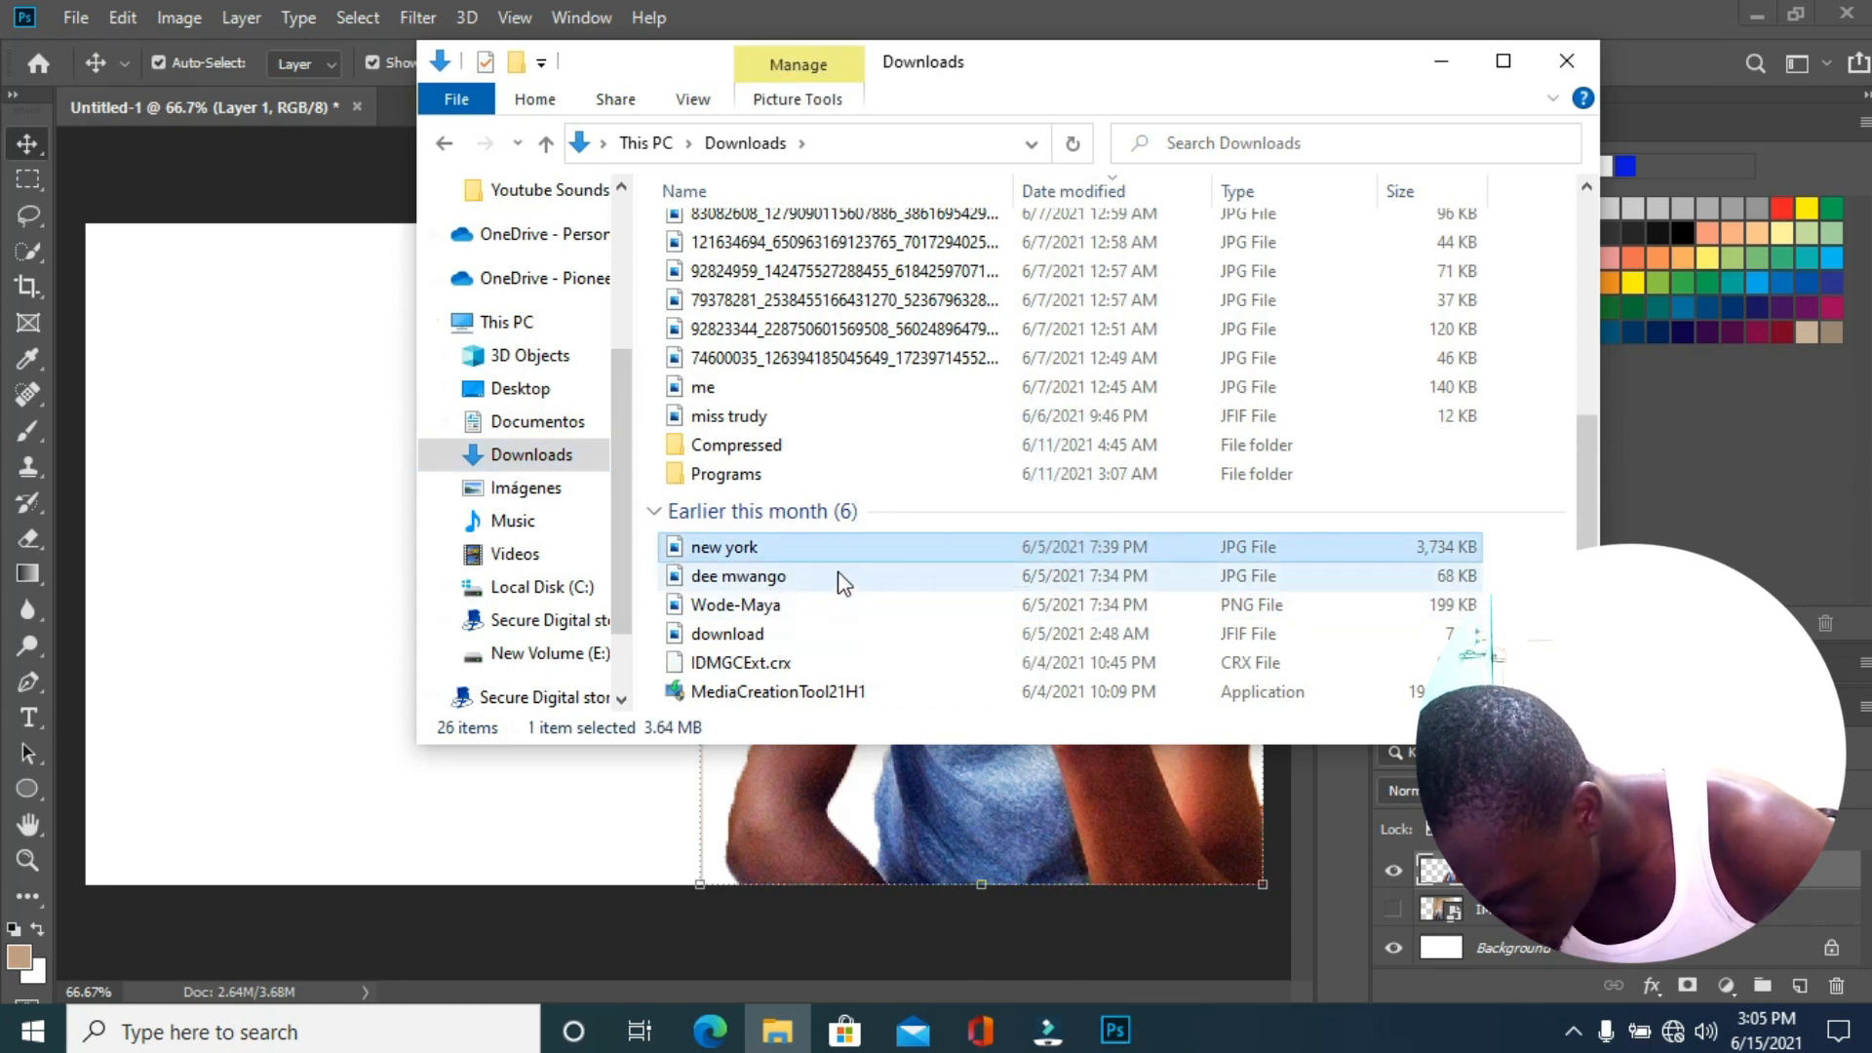
scroll(862, 554, up, 2)
scroll(860, 548, up, 3)
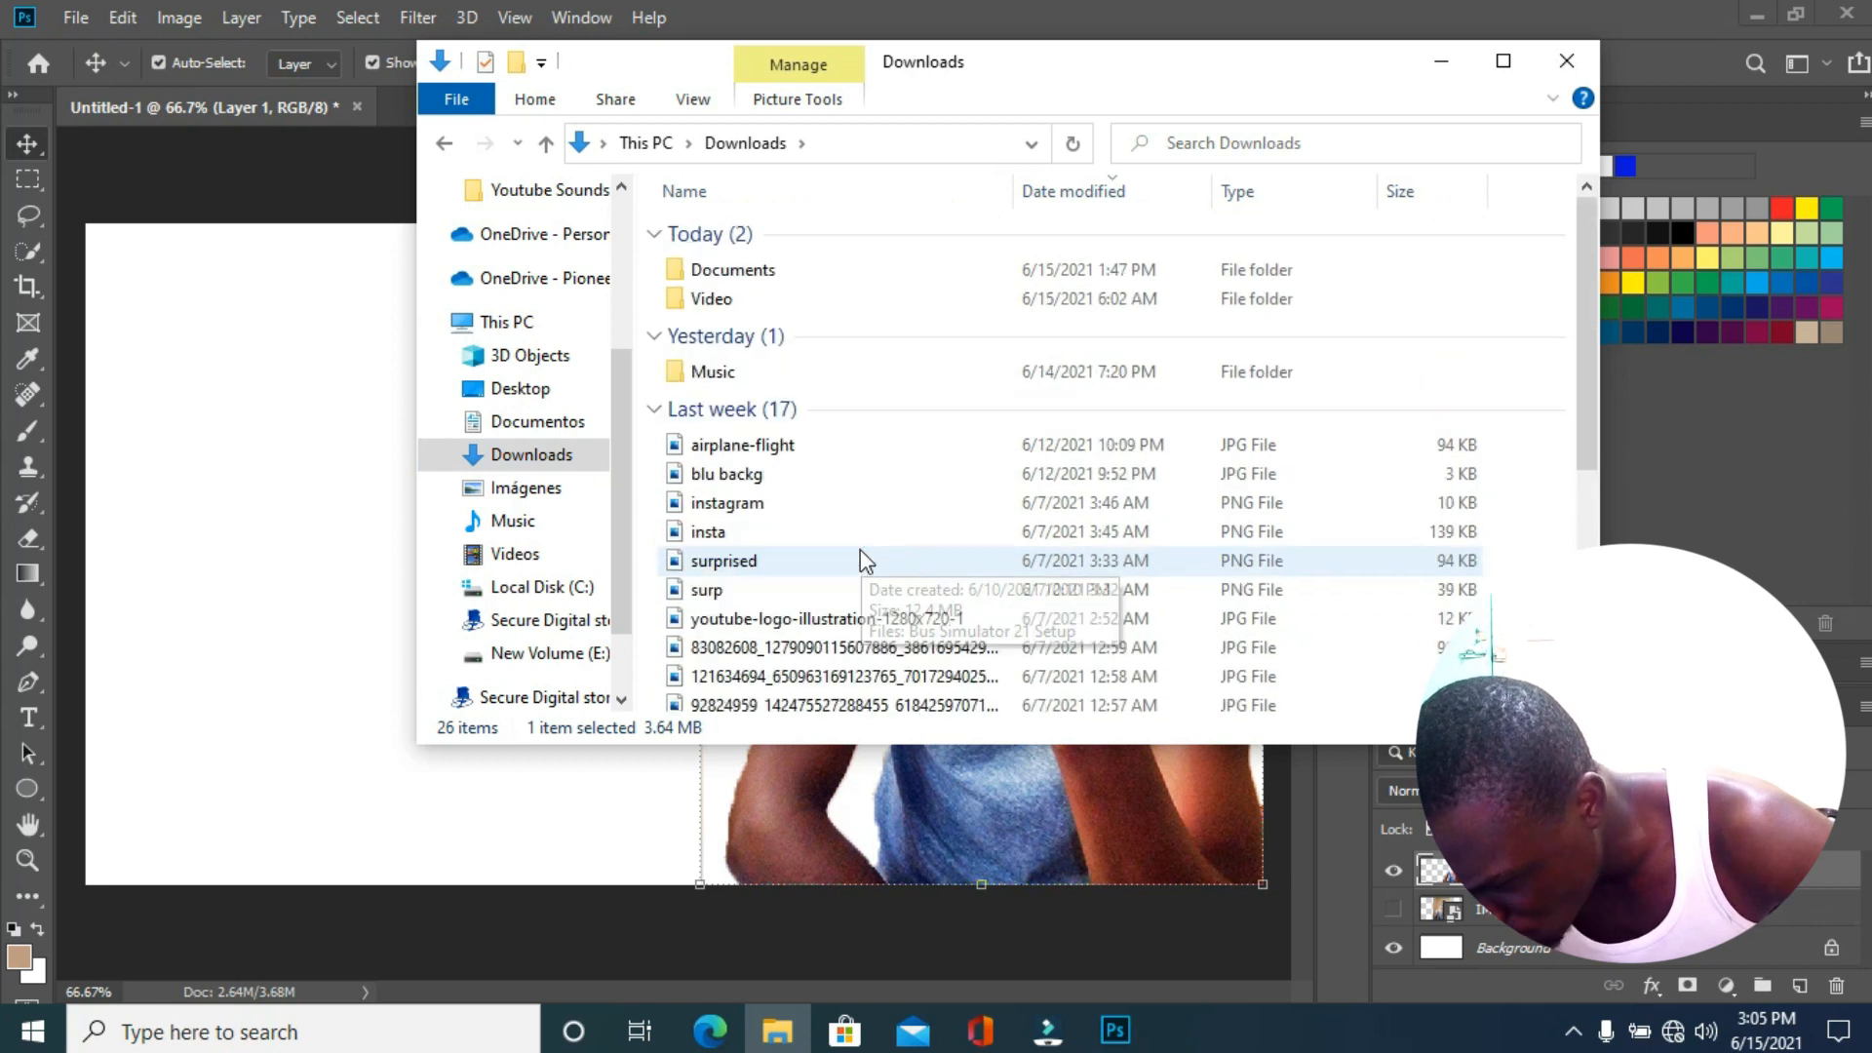
Place the blu backg image from Downloads into the document and scale it to about 105% so it covers the whole canvas.
click(792, 484)
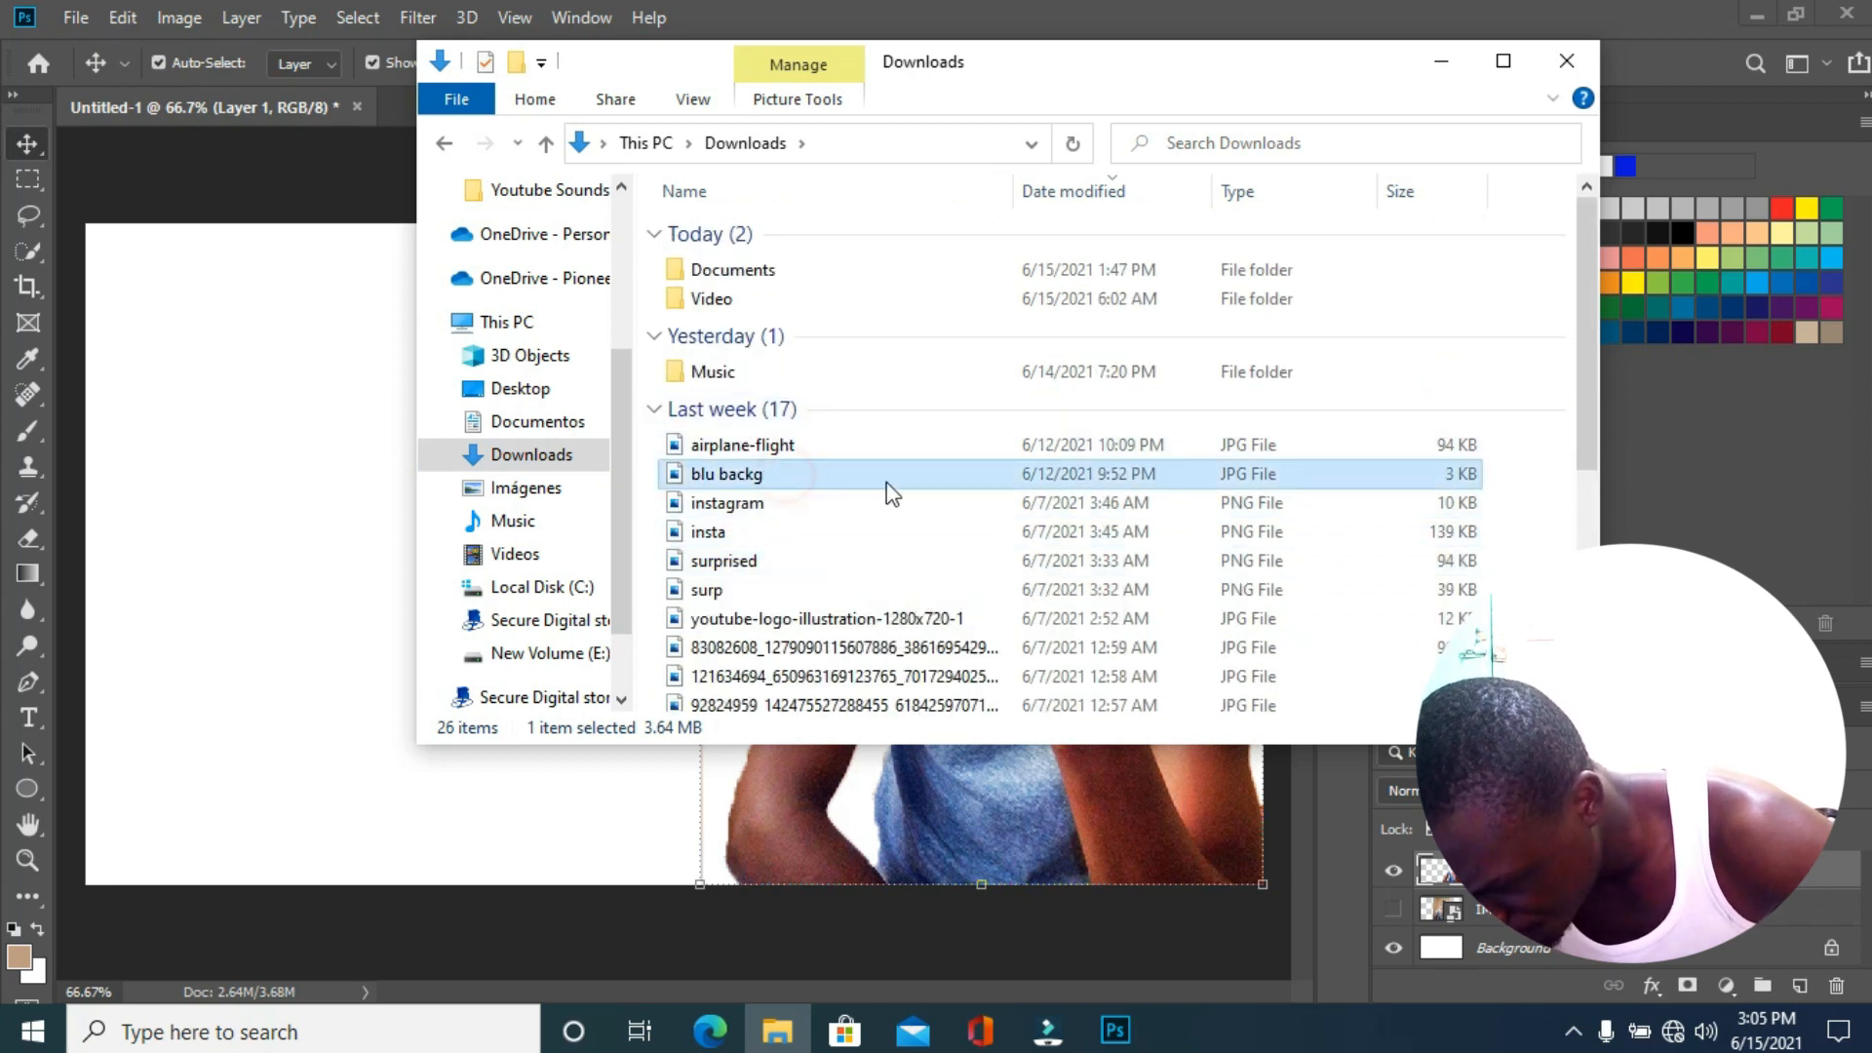
drag(940, 481, 299, 500)
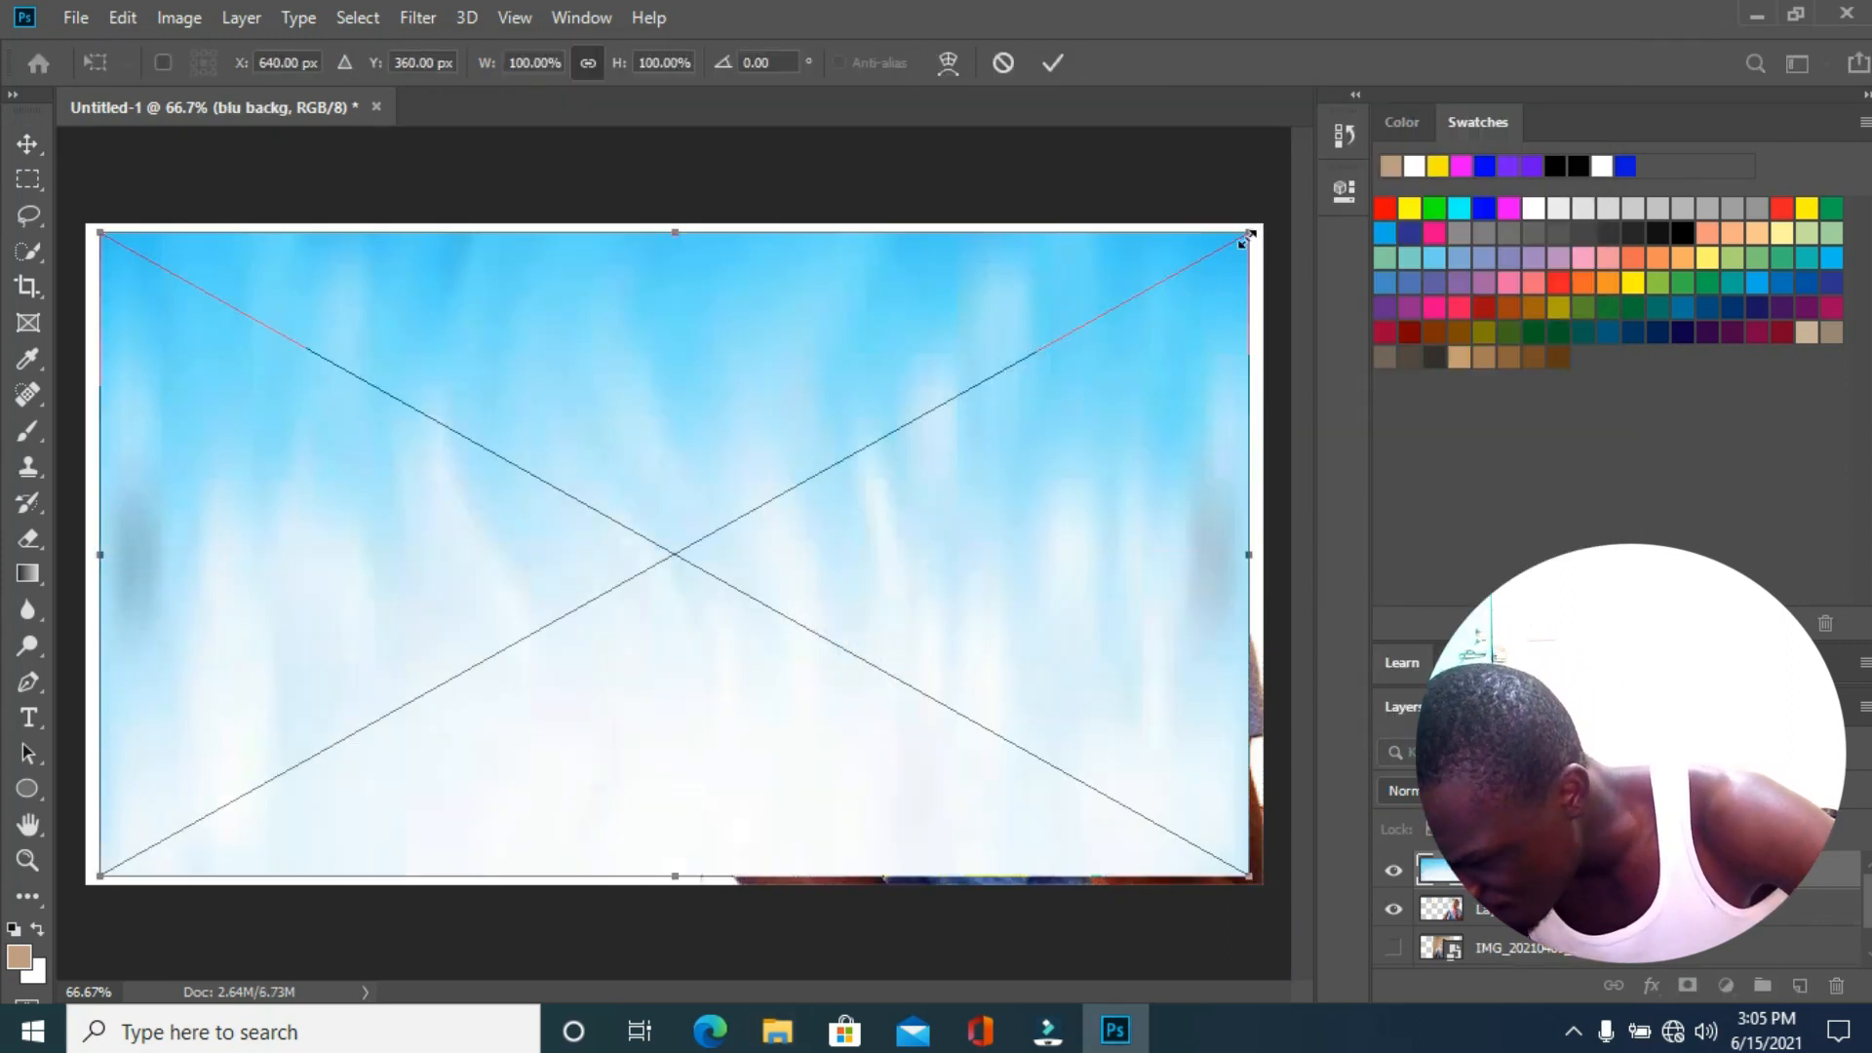
drag(1246, 238, 1266, 222)
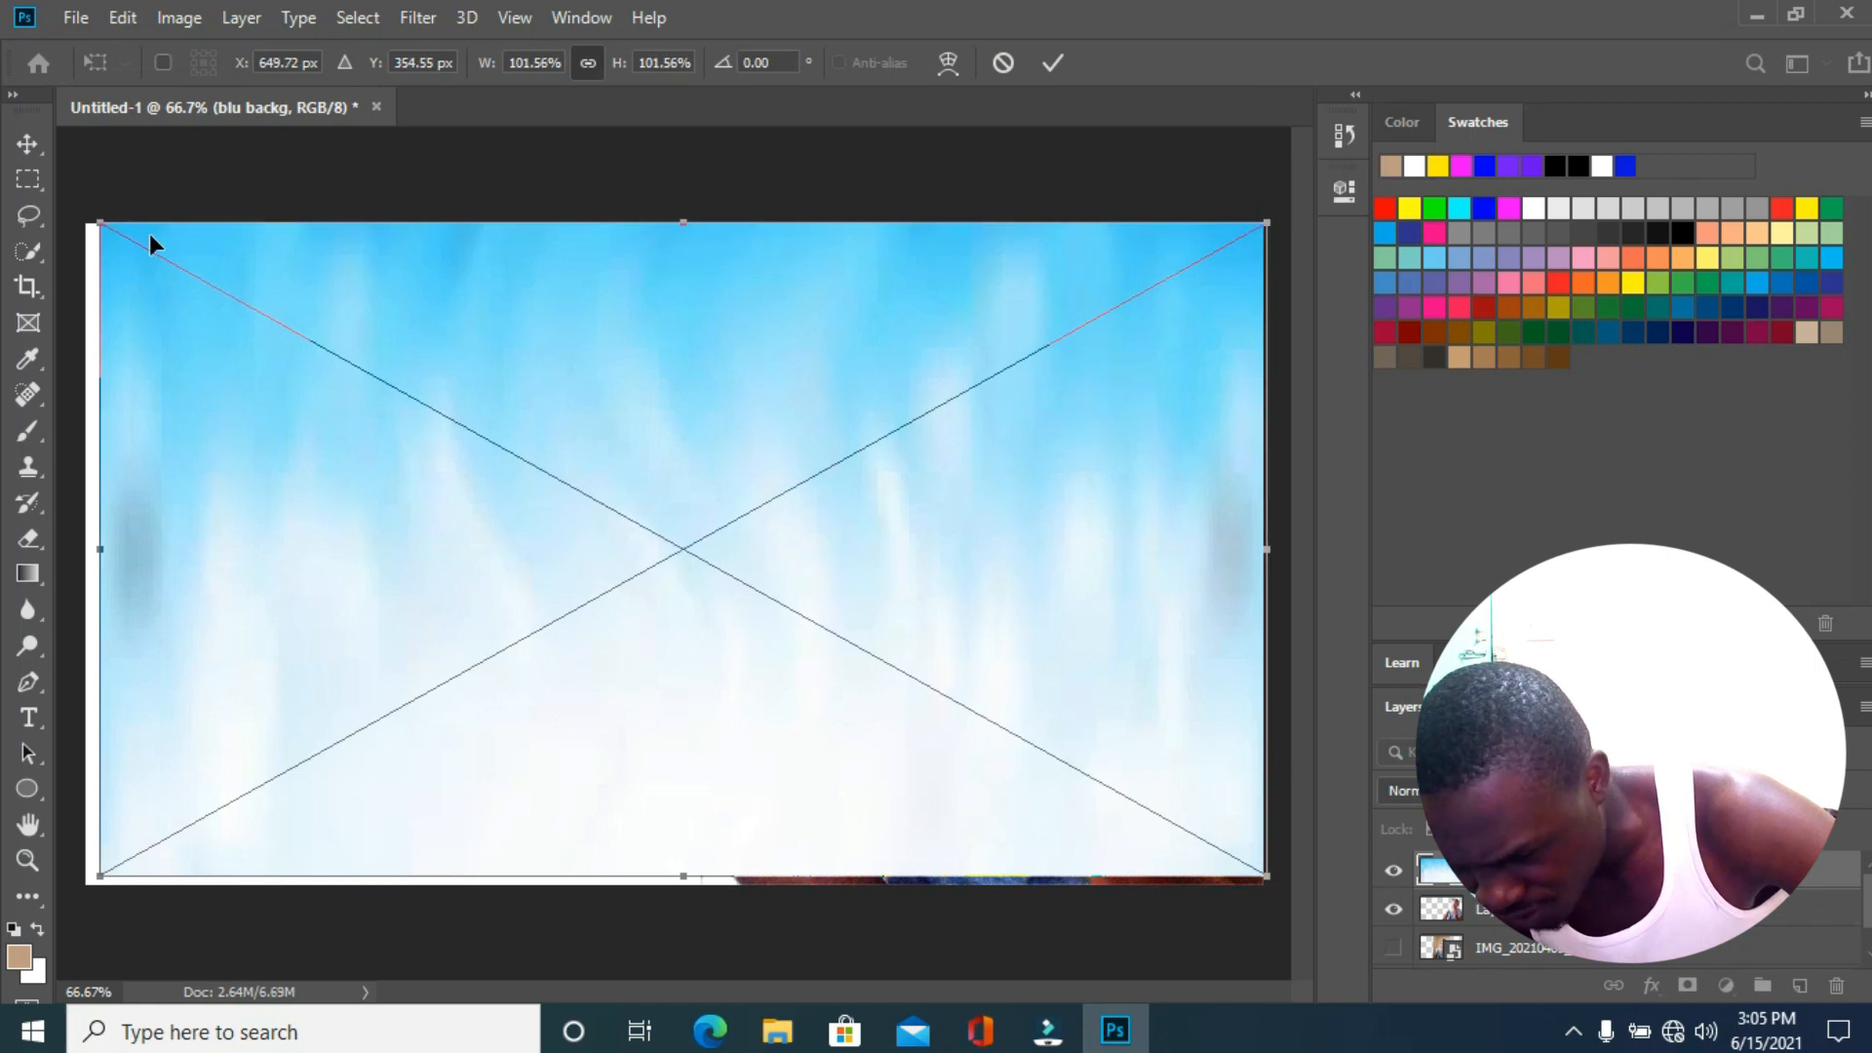
drag(97, 222, 68, 216)
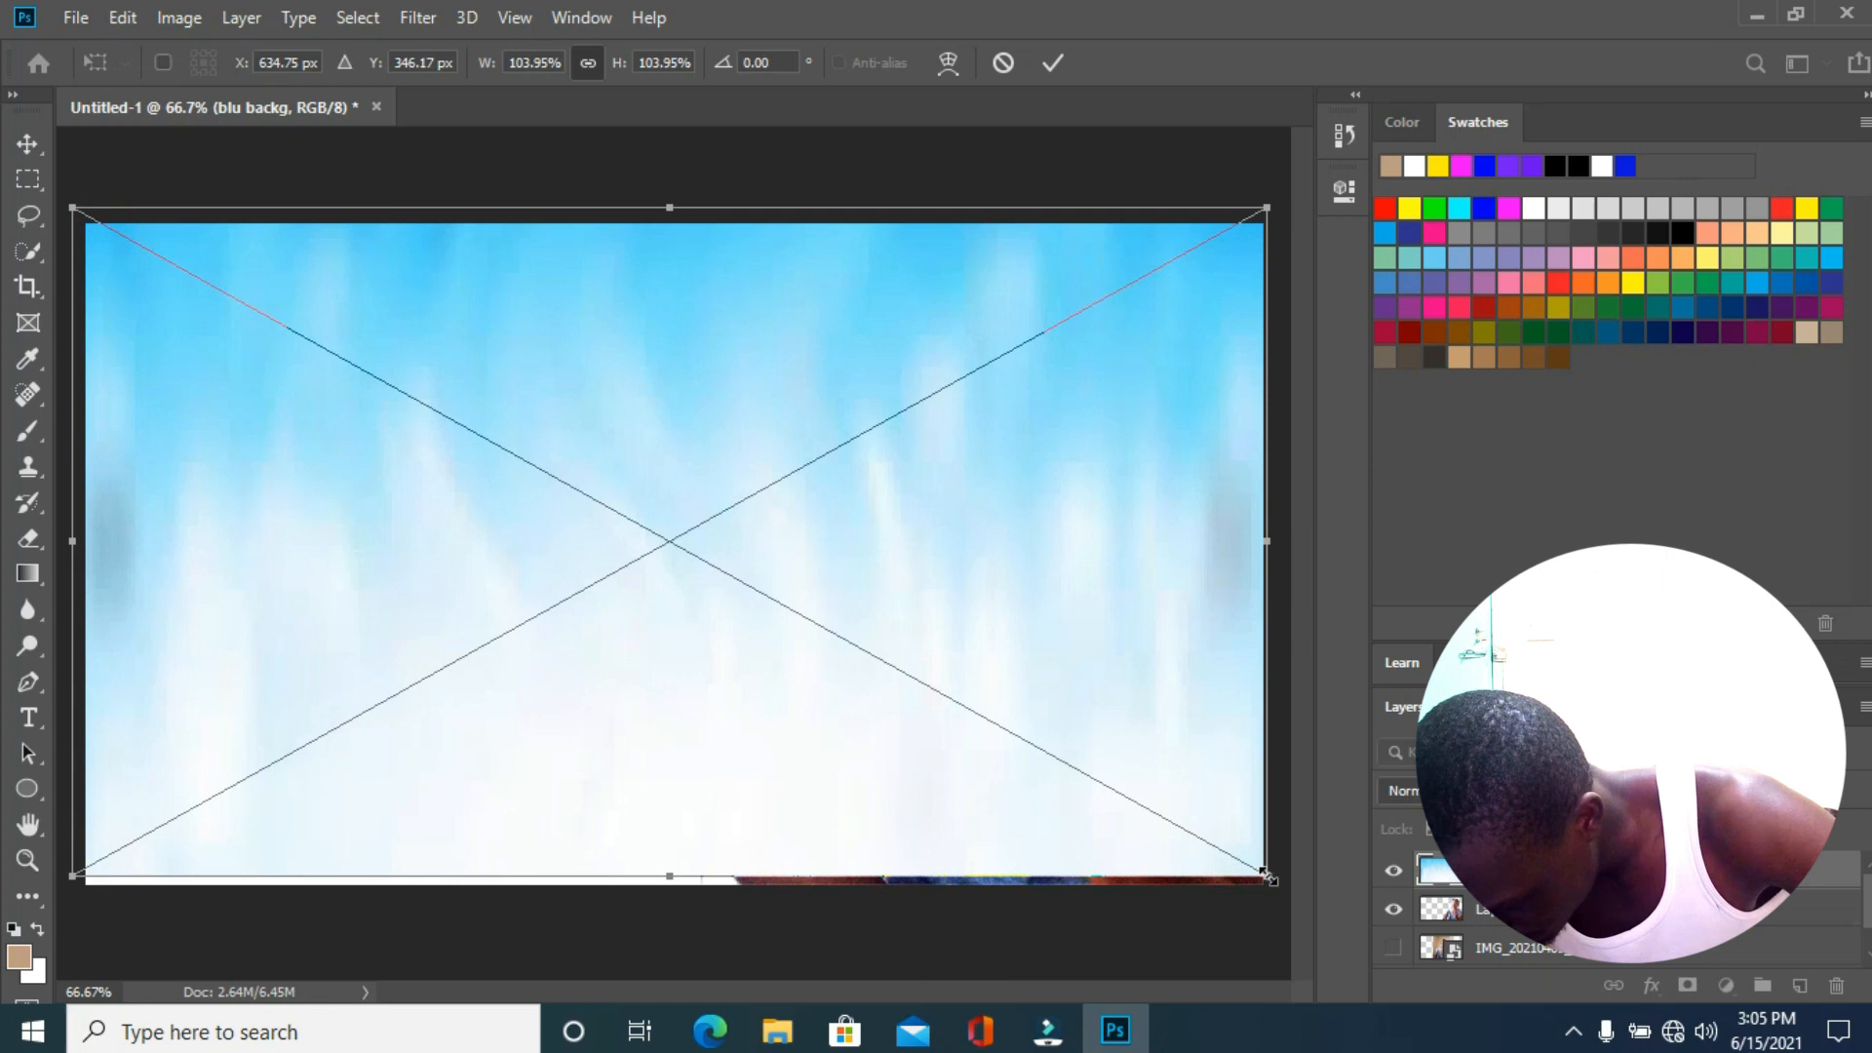
drag(1265, 877, 1275, 889)
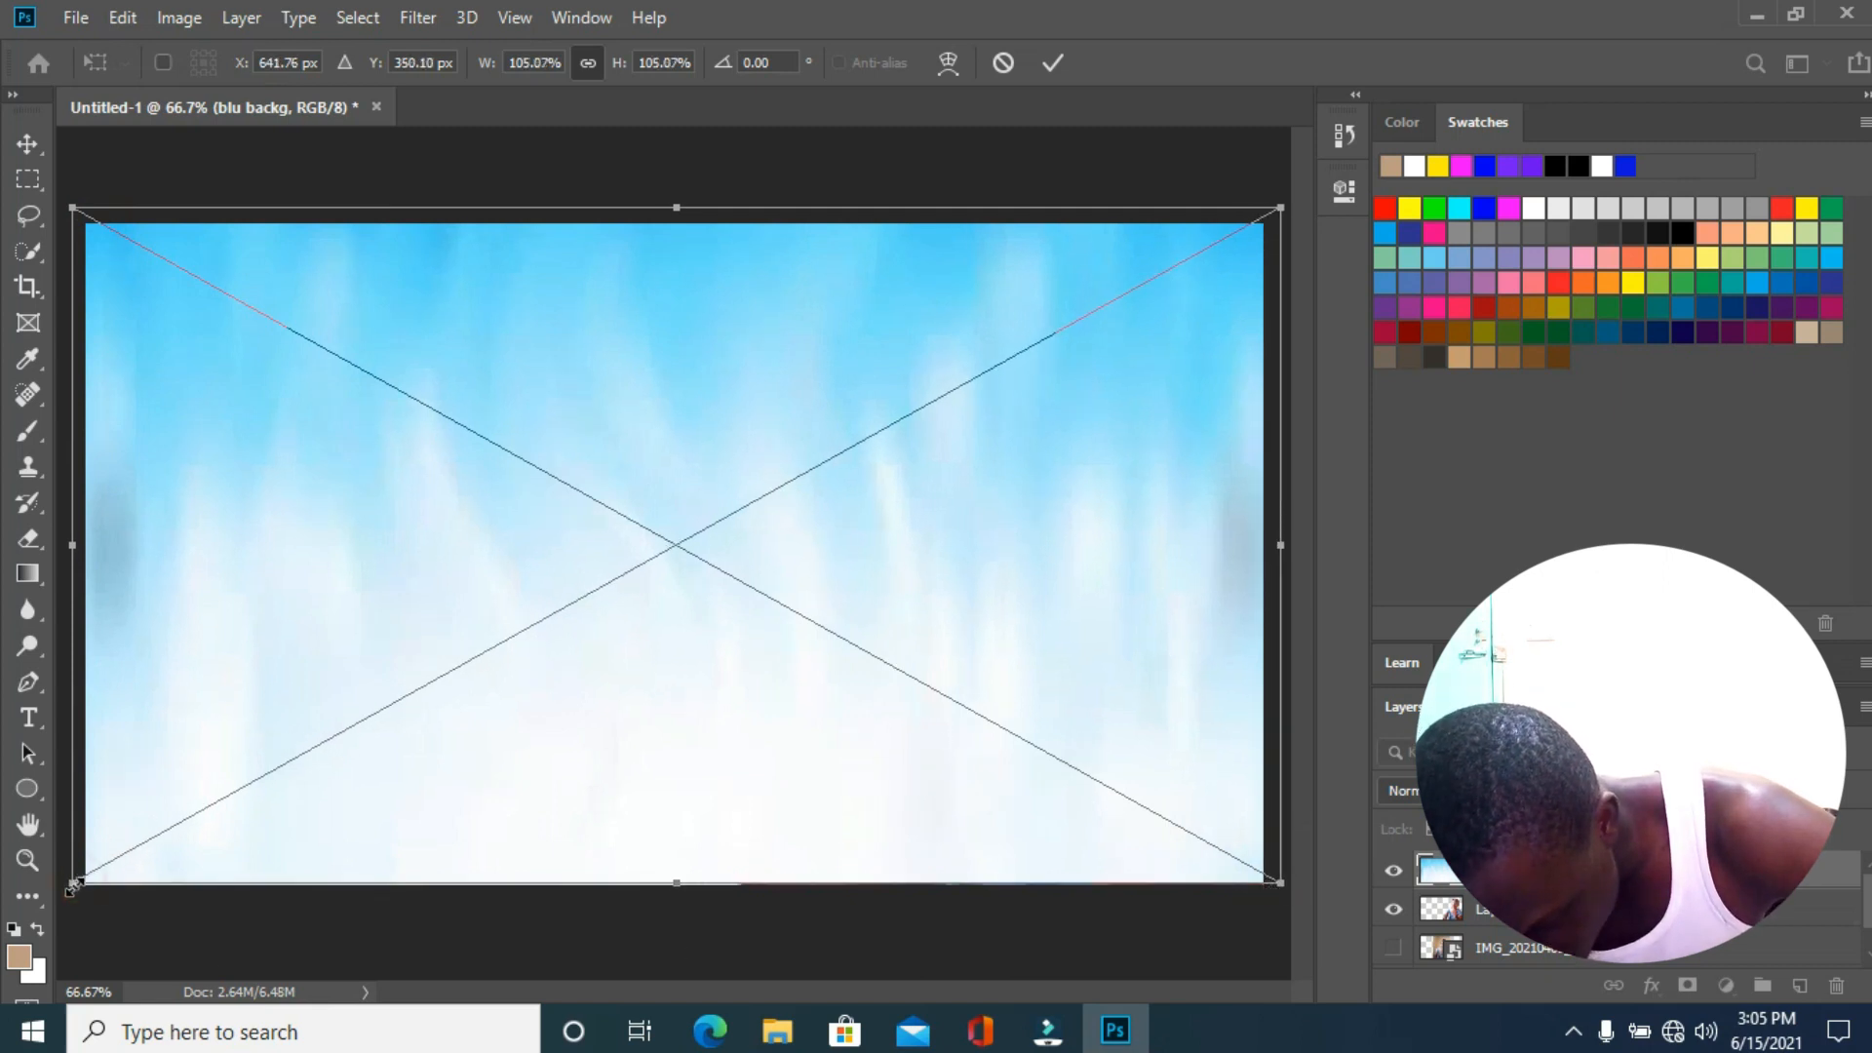
key(Return)
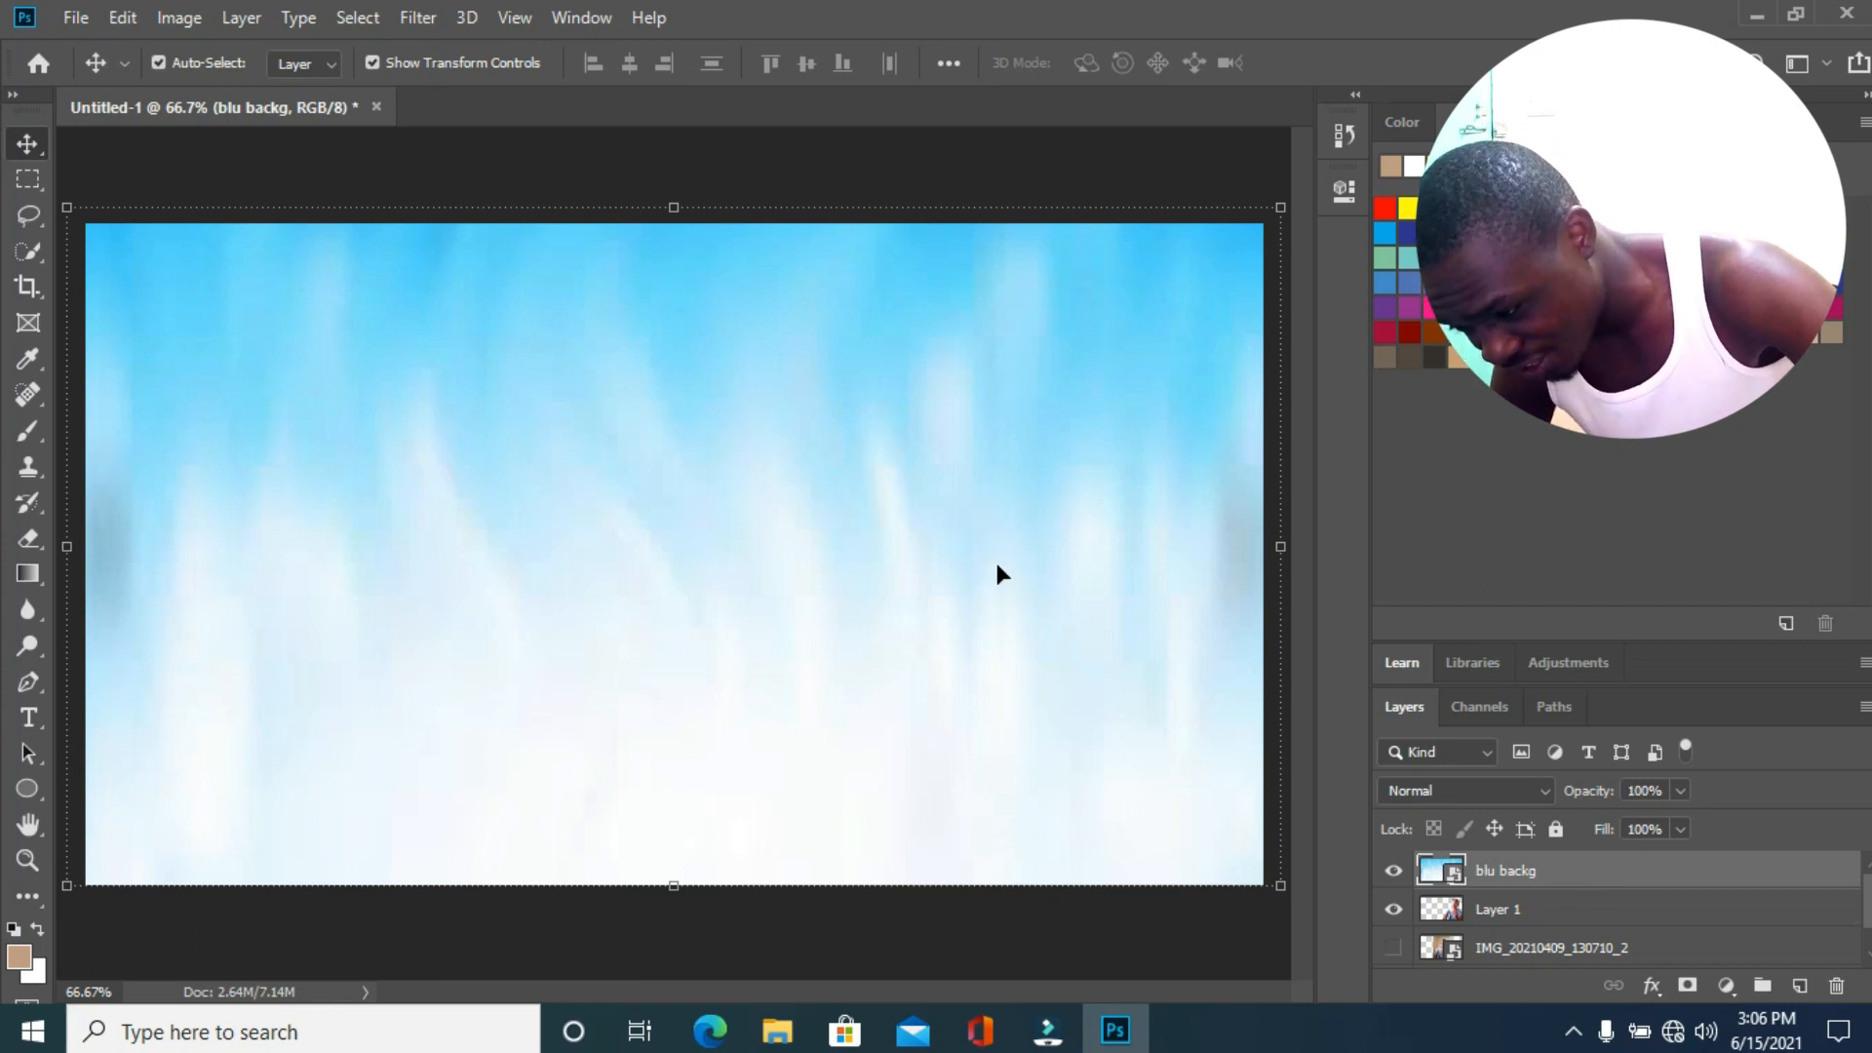
Move the cut-out man's layer (Layer 1) above the blu backg layer.
click(1586, 920)
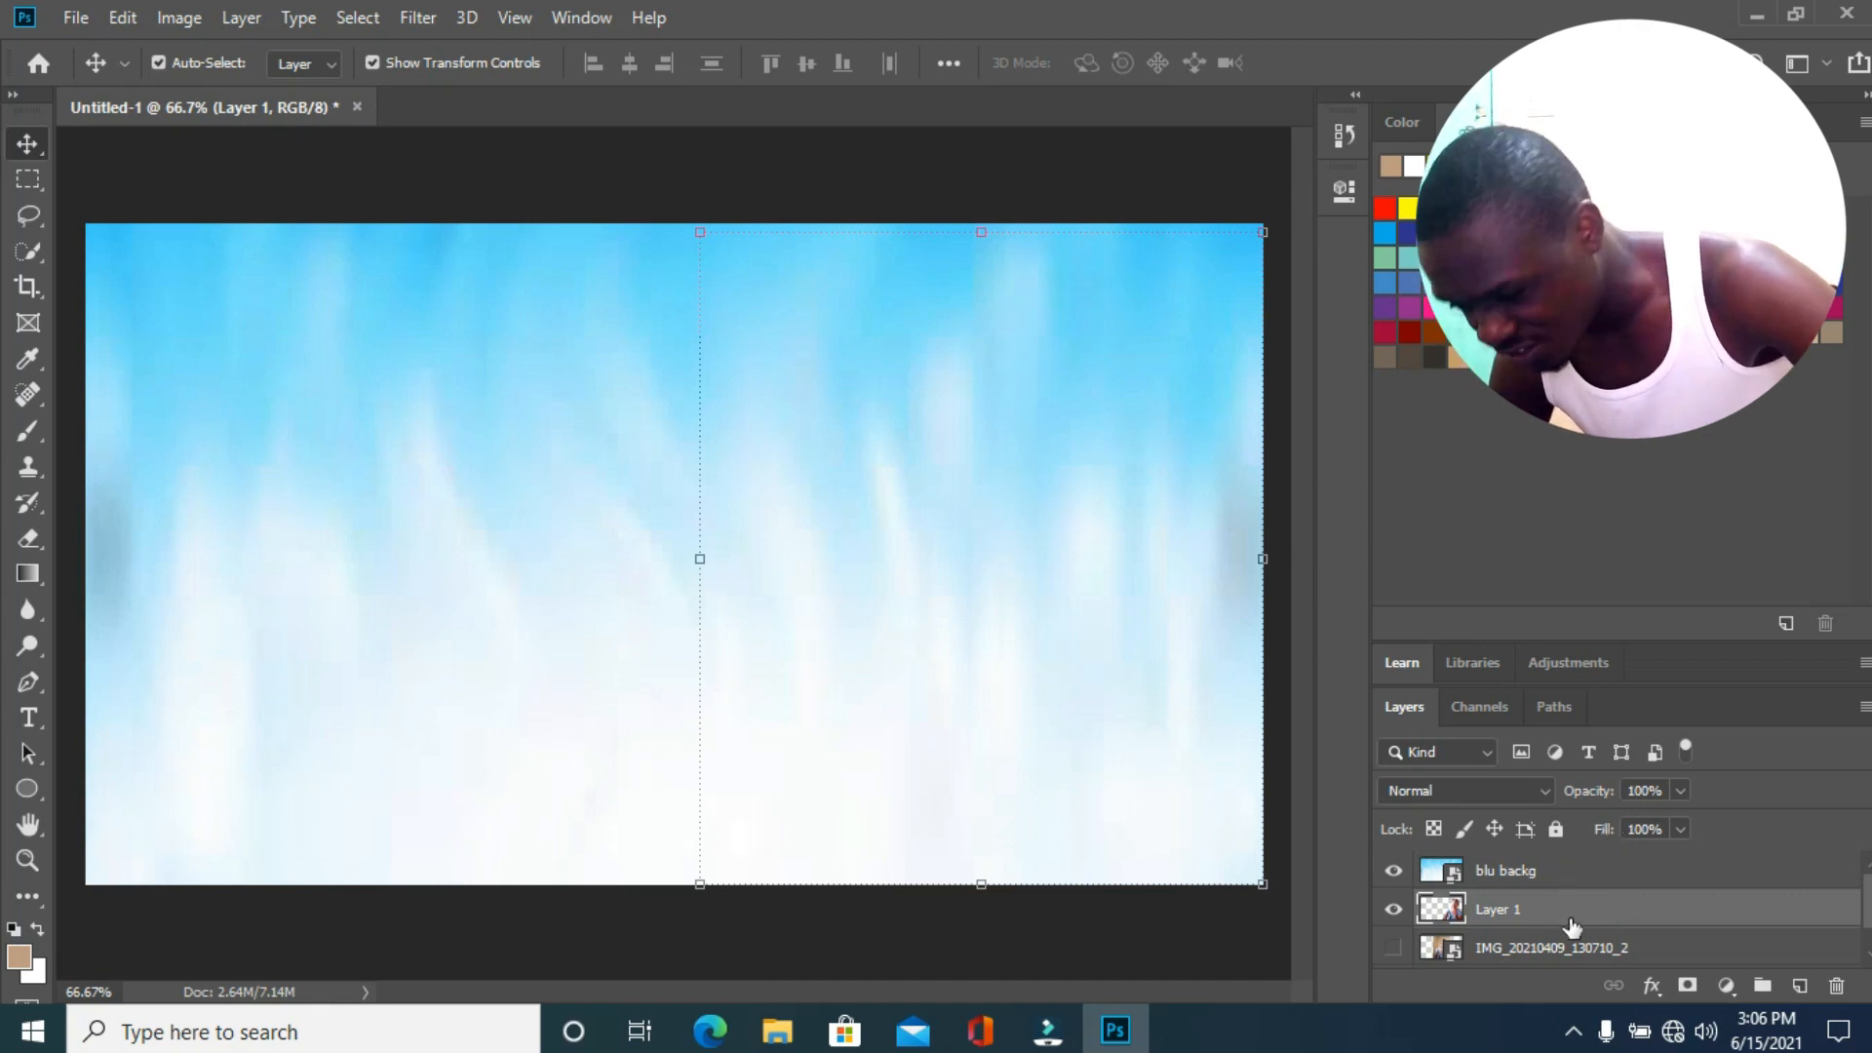
drag(1574, 907, 1576, 862)
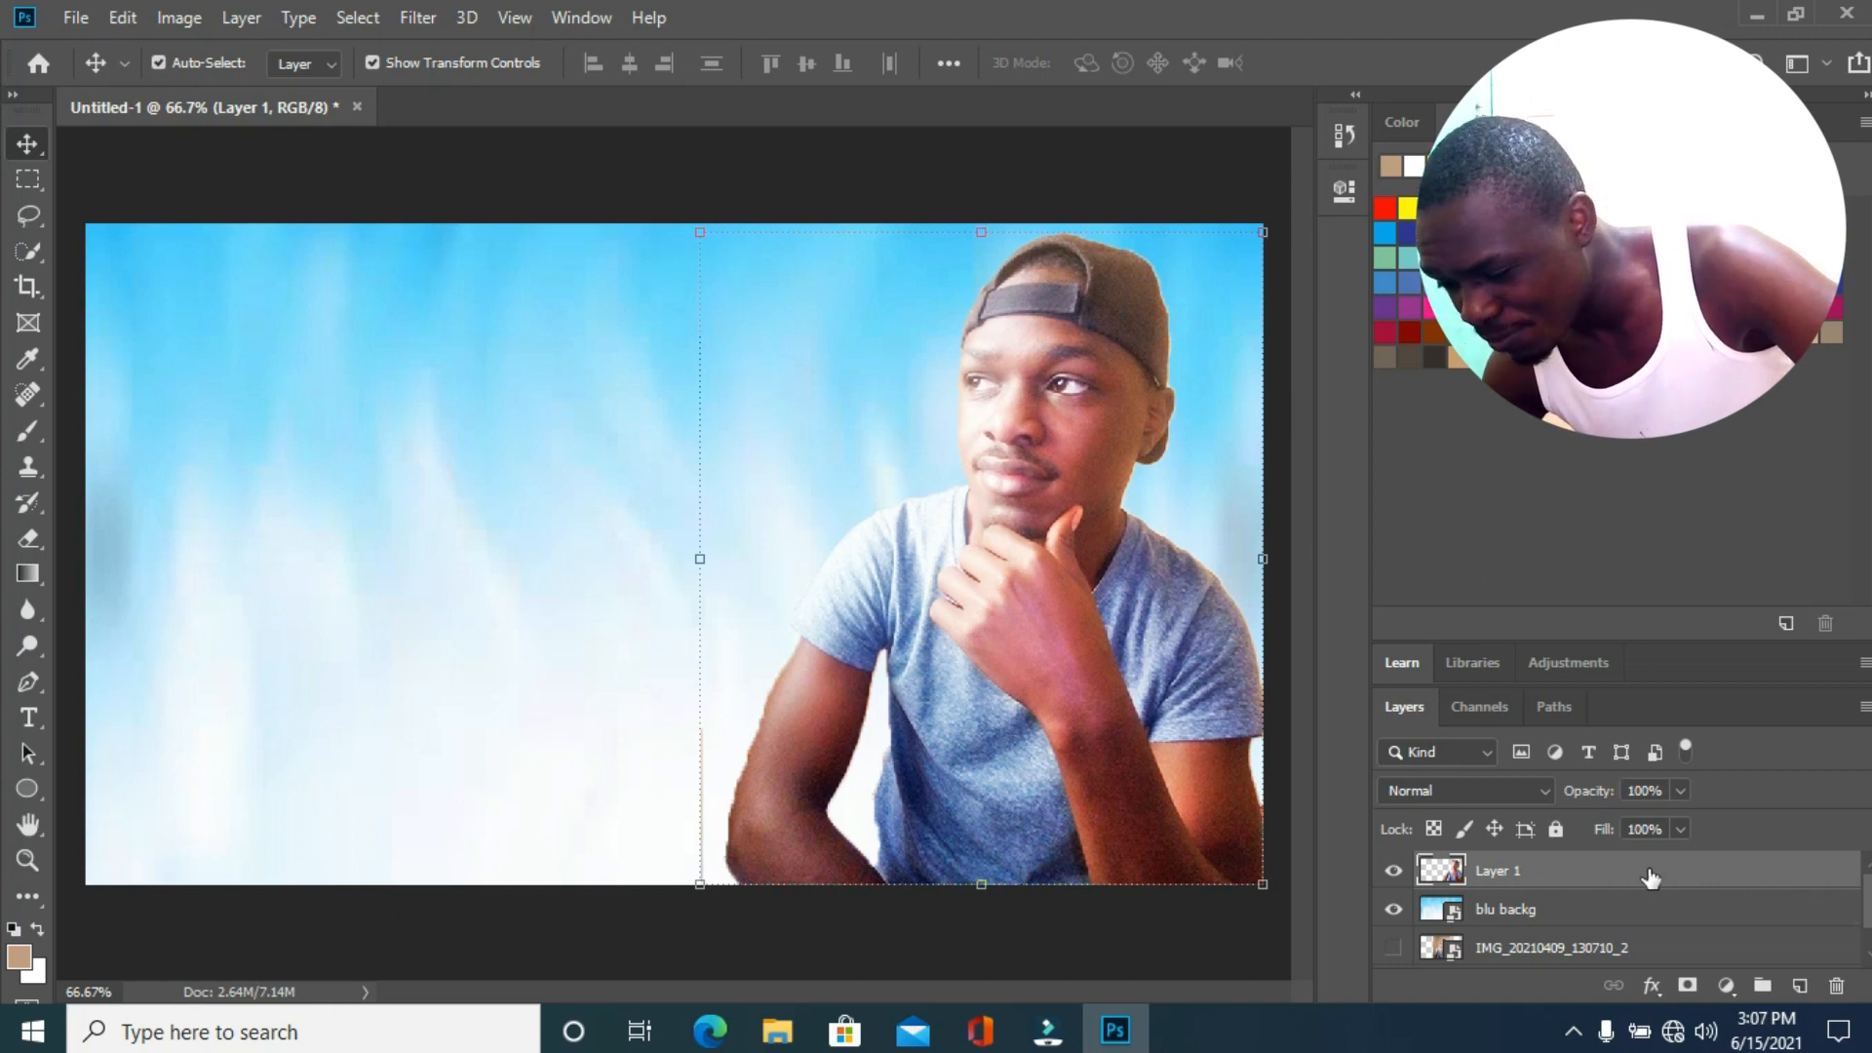
Add a Stroke layer style to the cut-out man, and erase the stray vertical line beside his arm.
click(1832, 869)
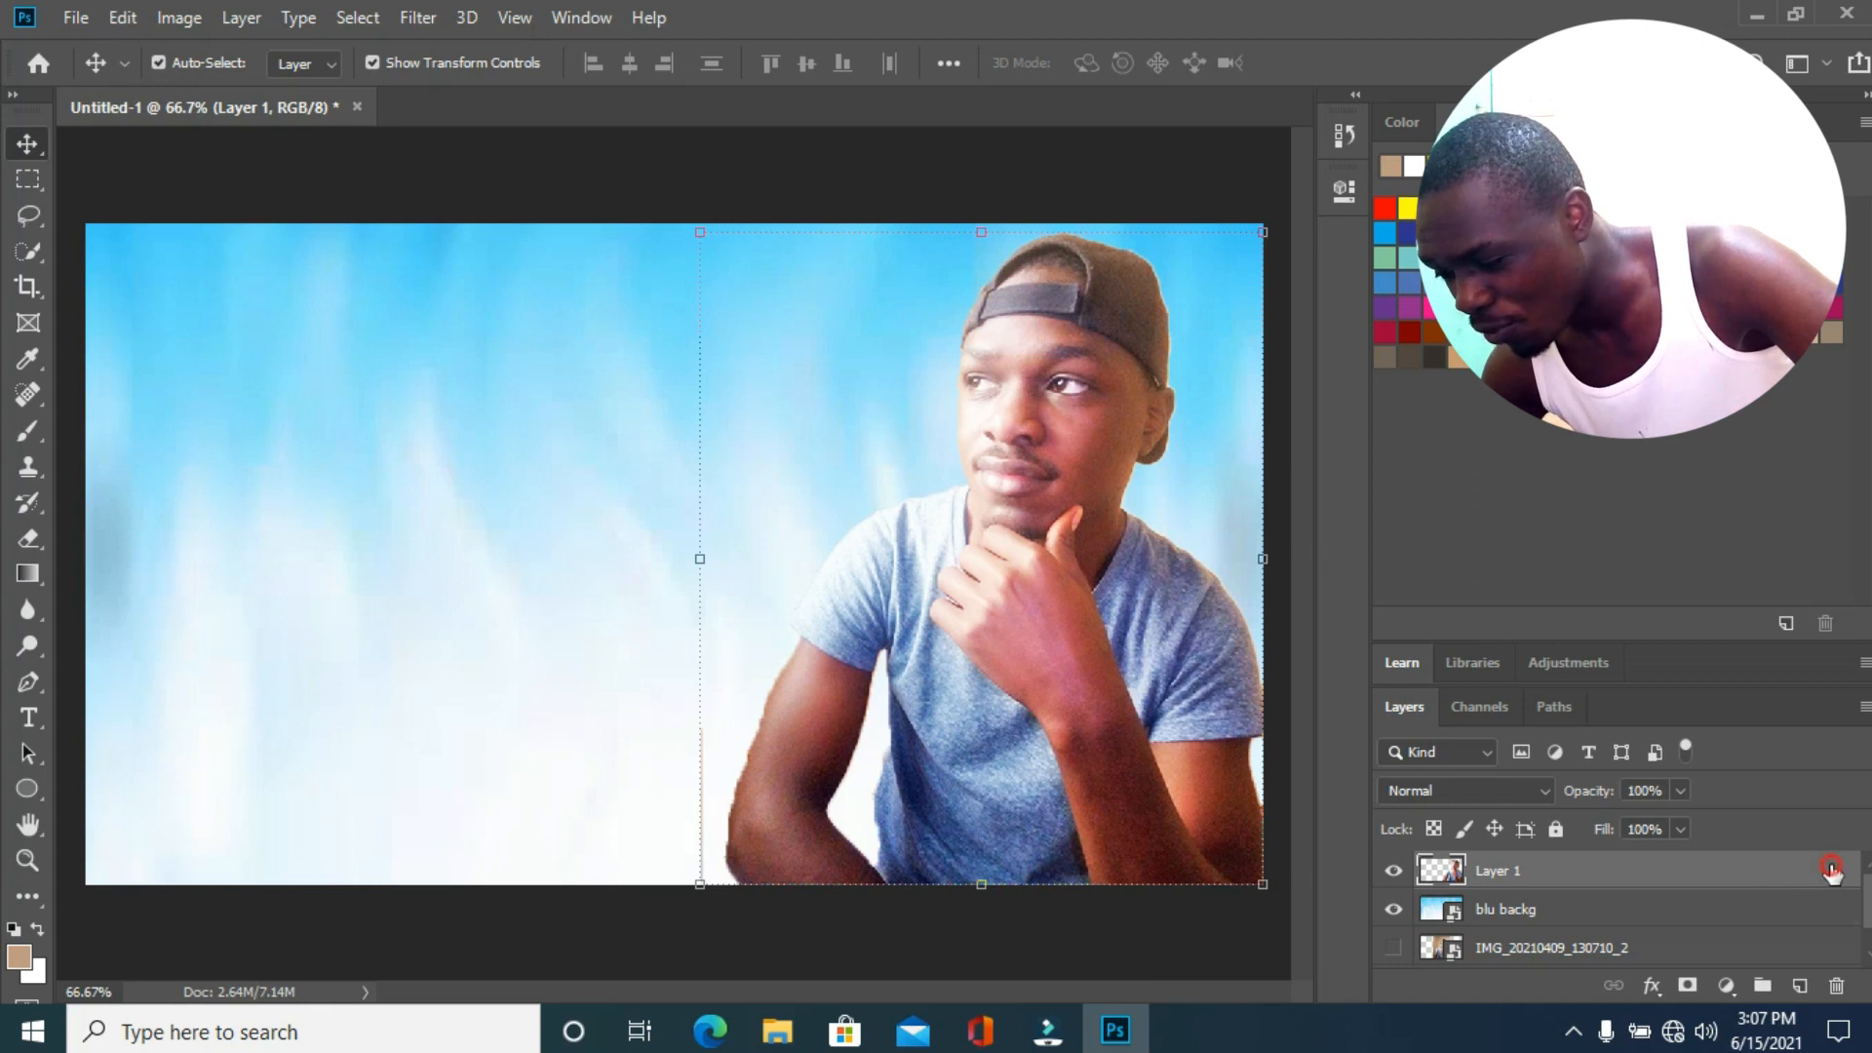
double_click(1831, 867)
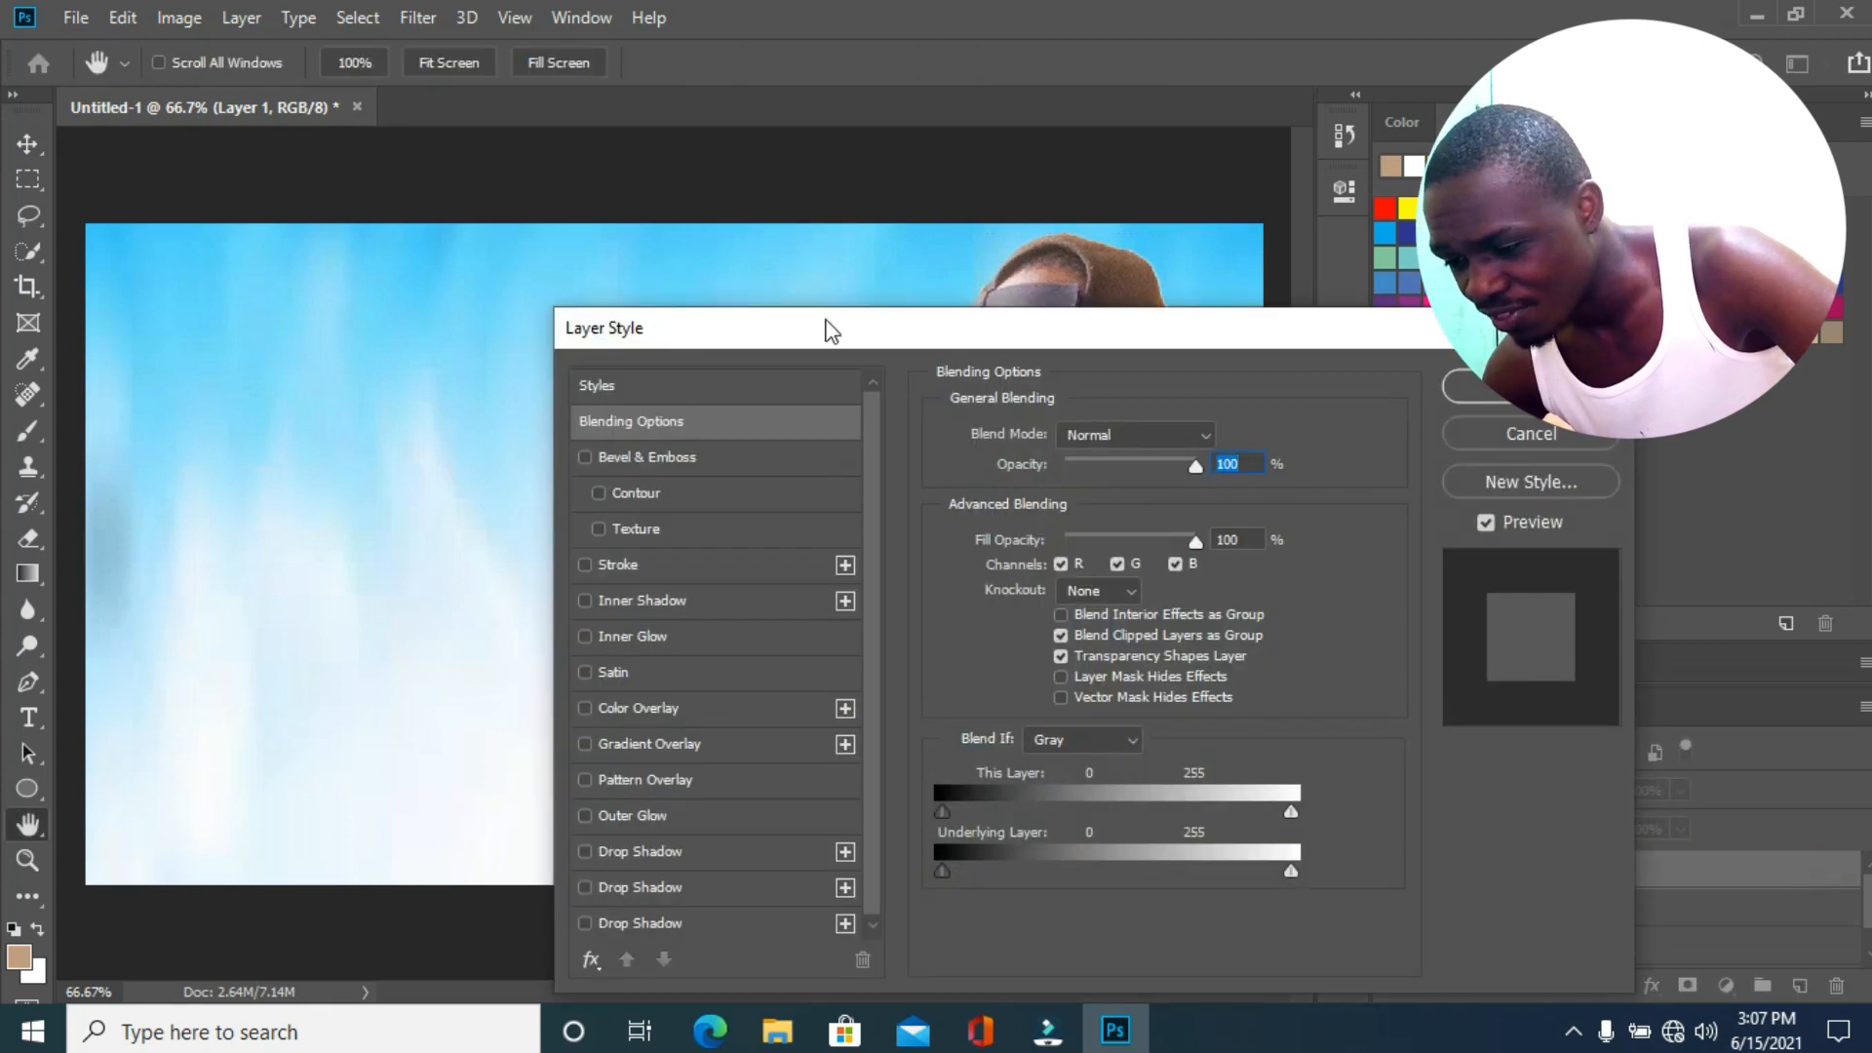
drag(857, 325, 1452, 198)
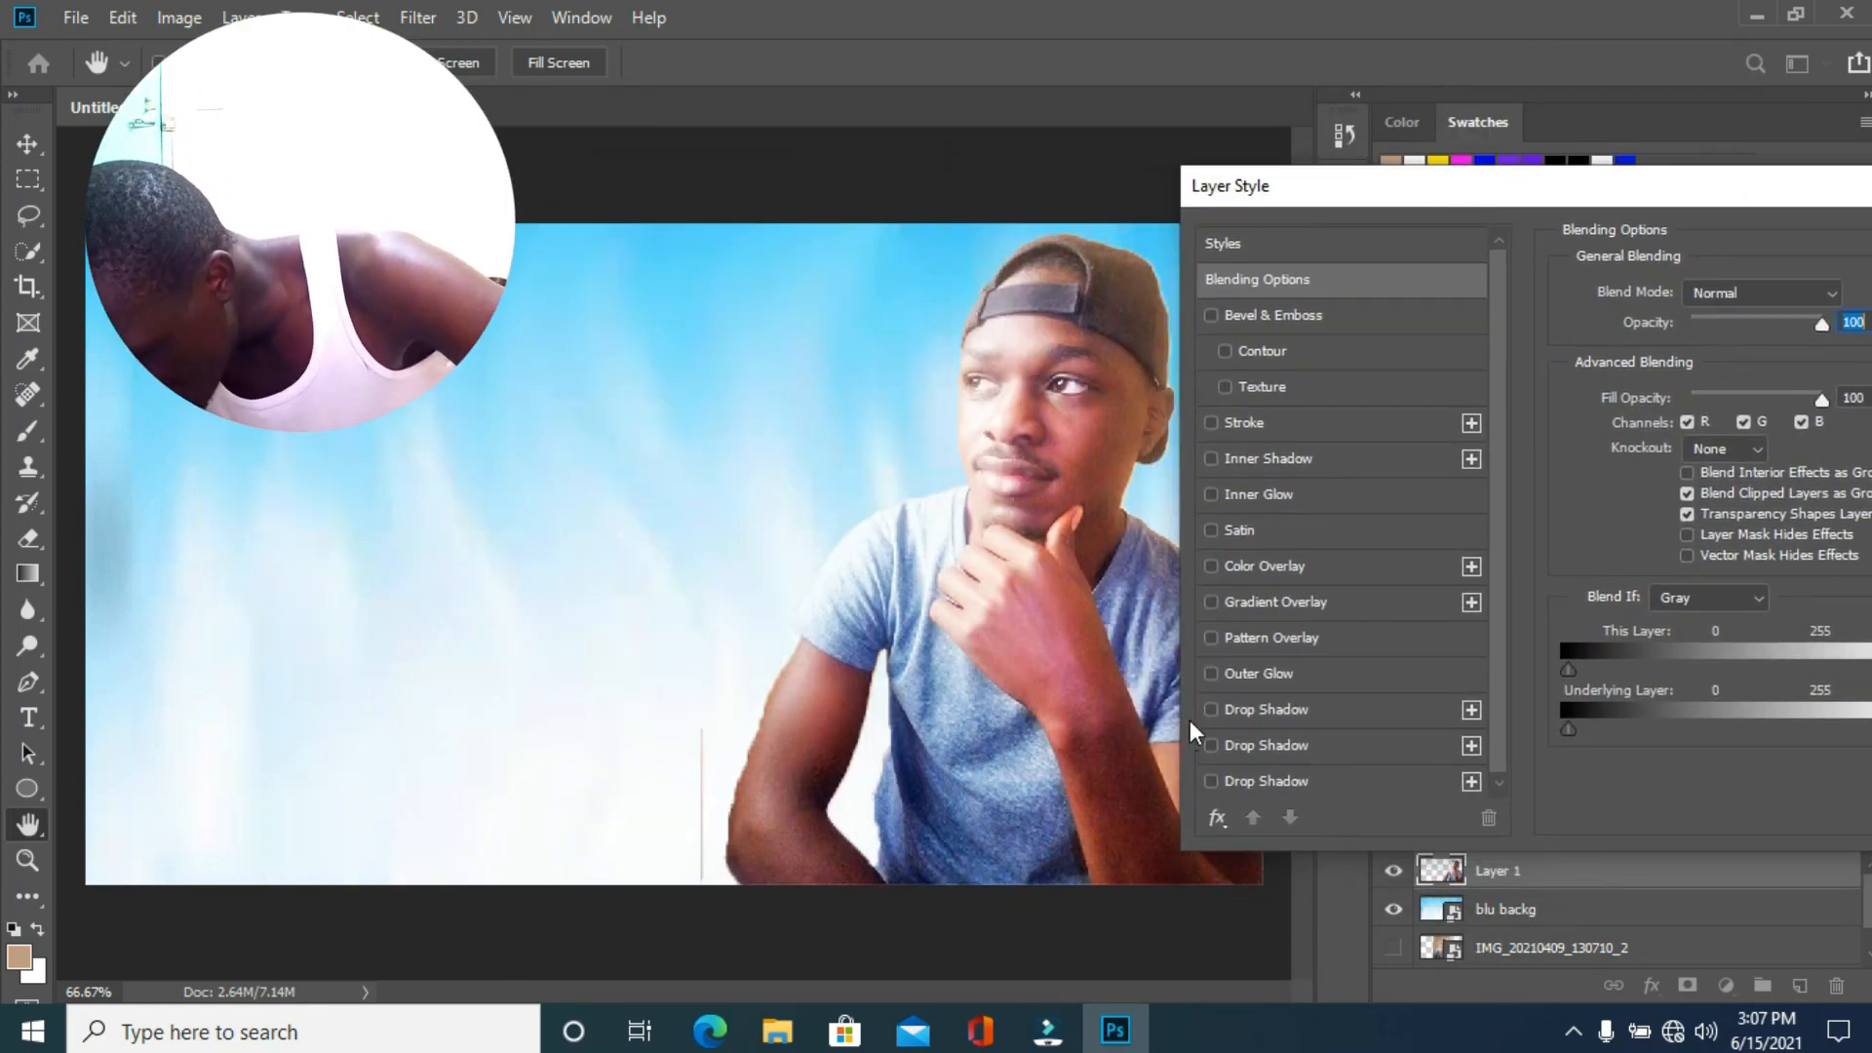
click(1212, 423)
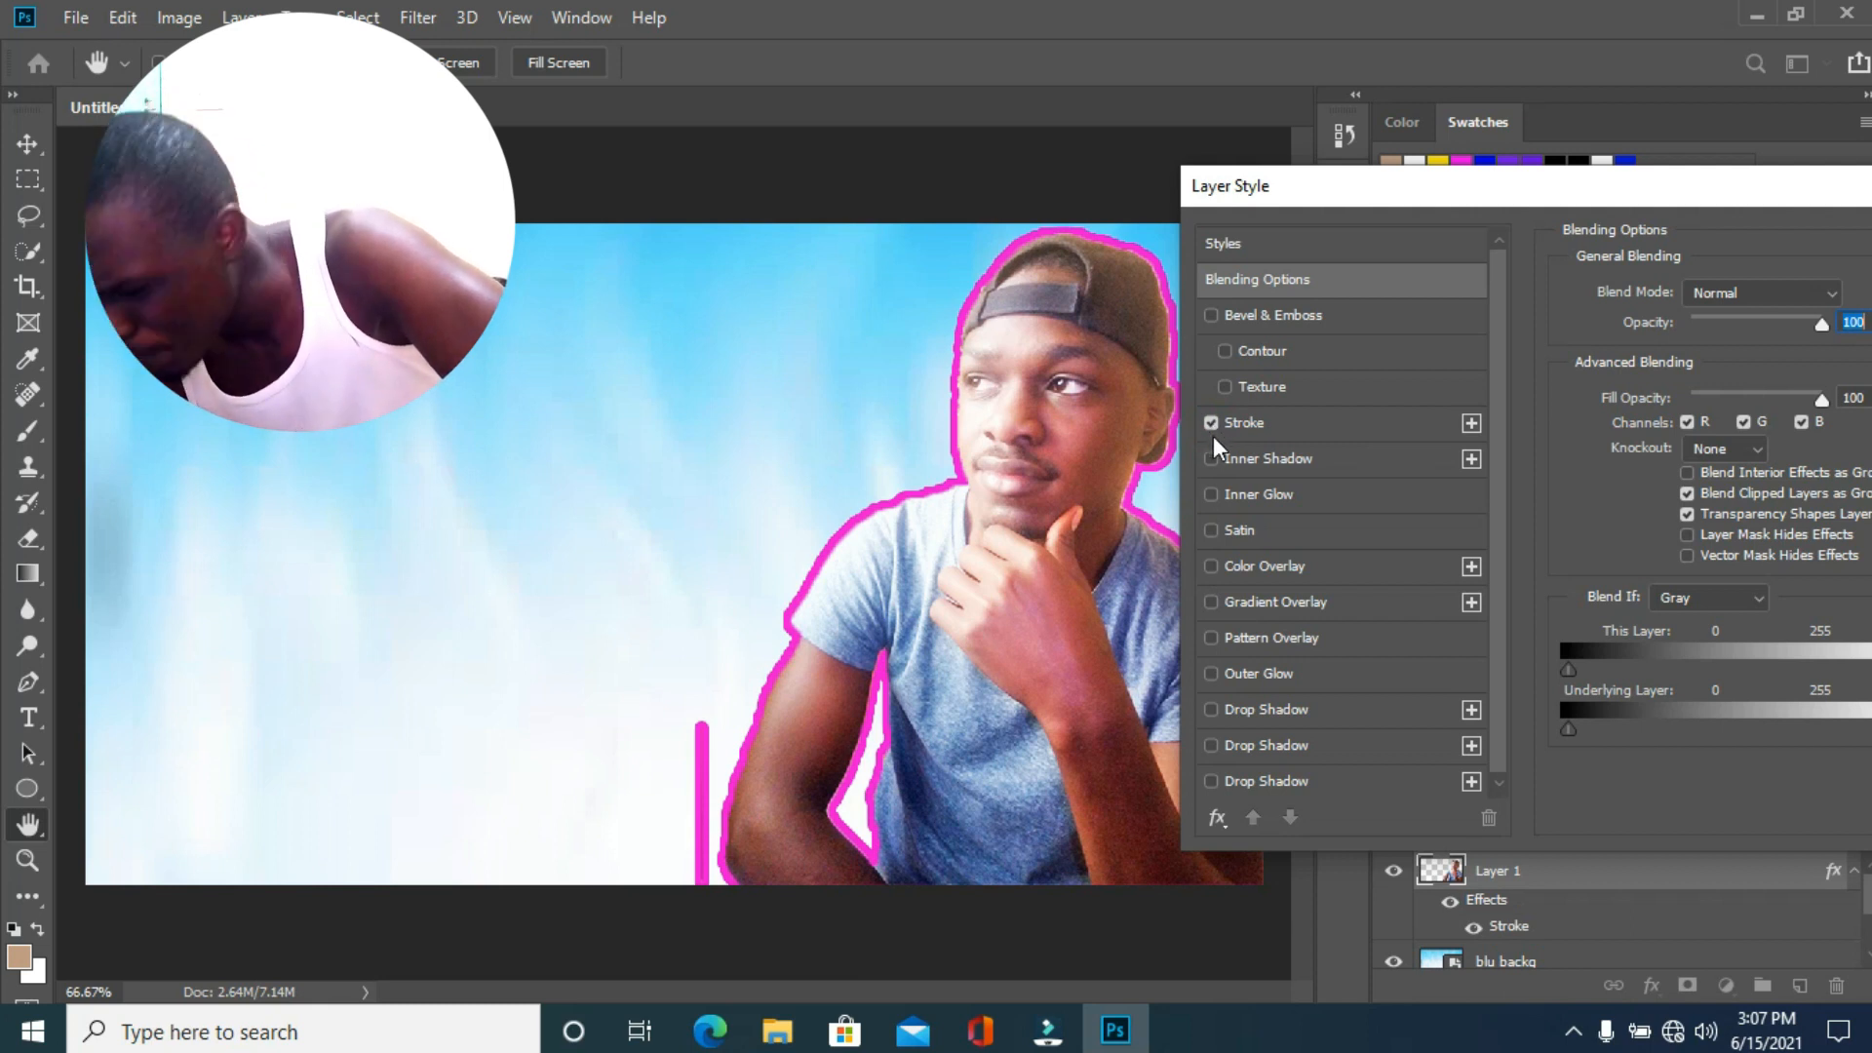
drag(1415, 186, 674, 241)
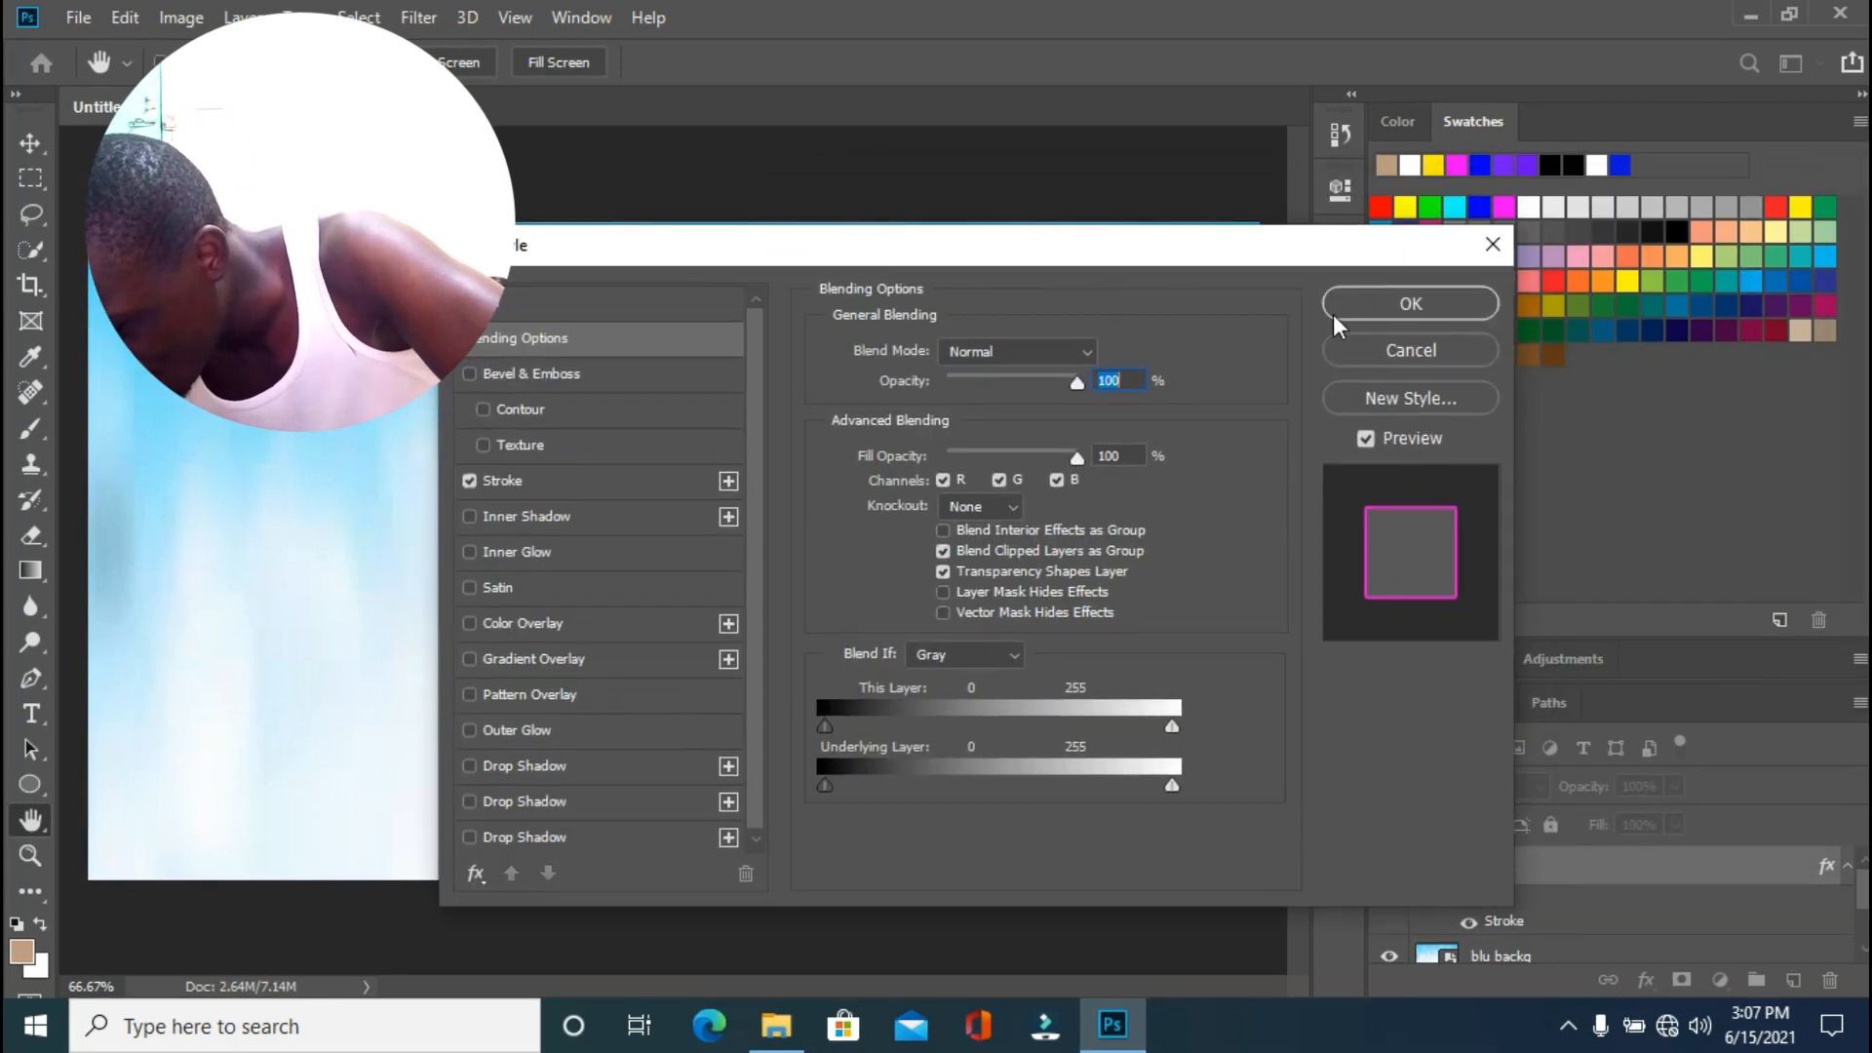
click(1365, 307)
click(31, 536)
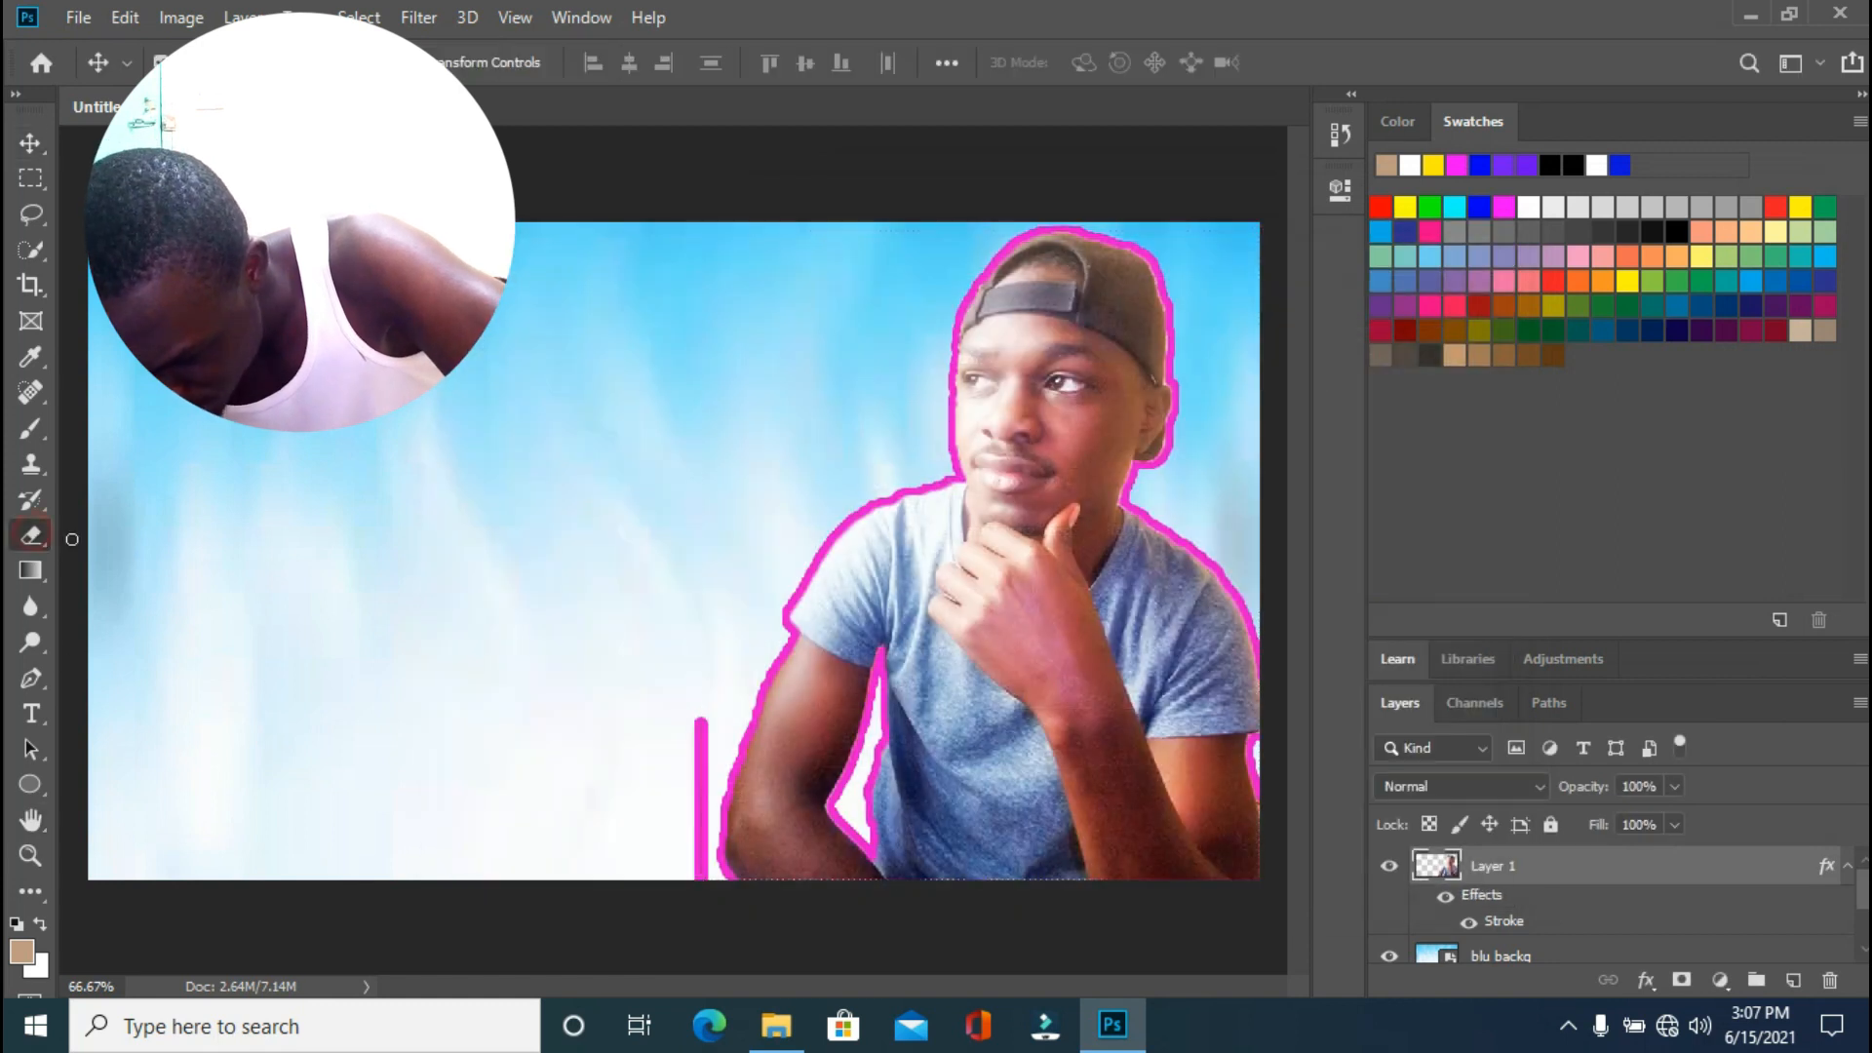
drag(700, 717, 704, 898)
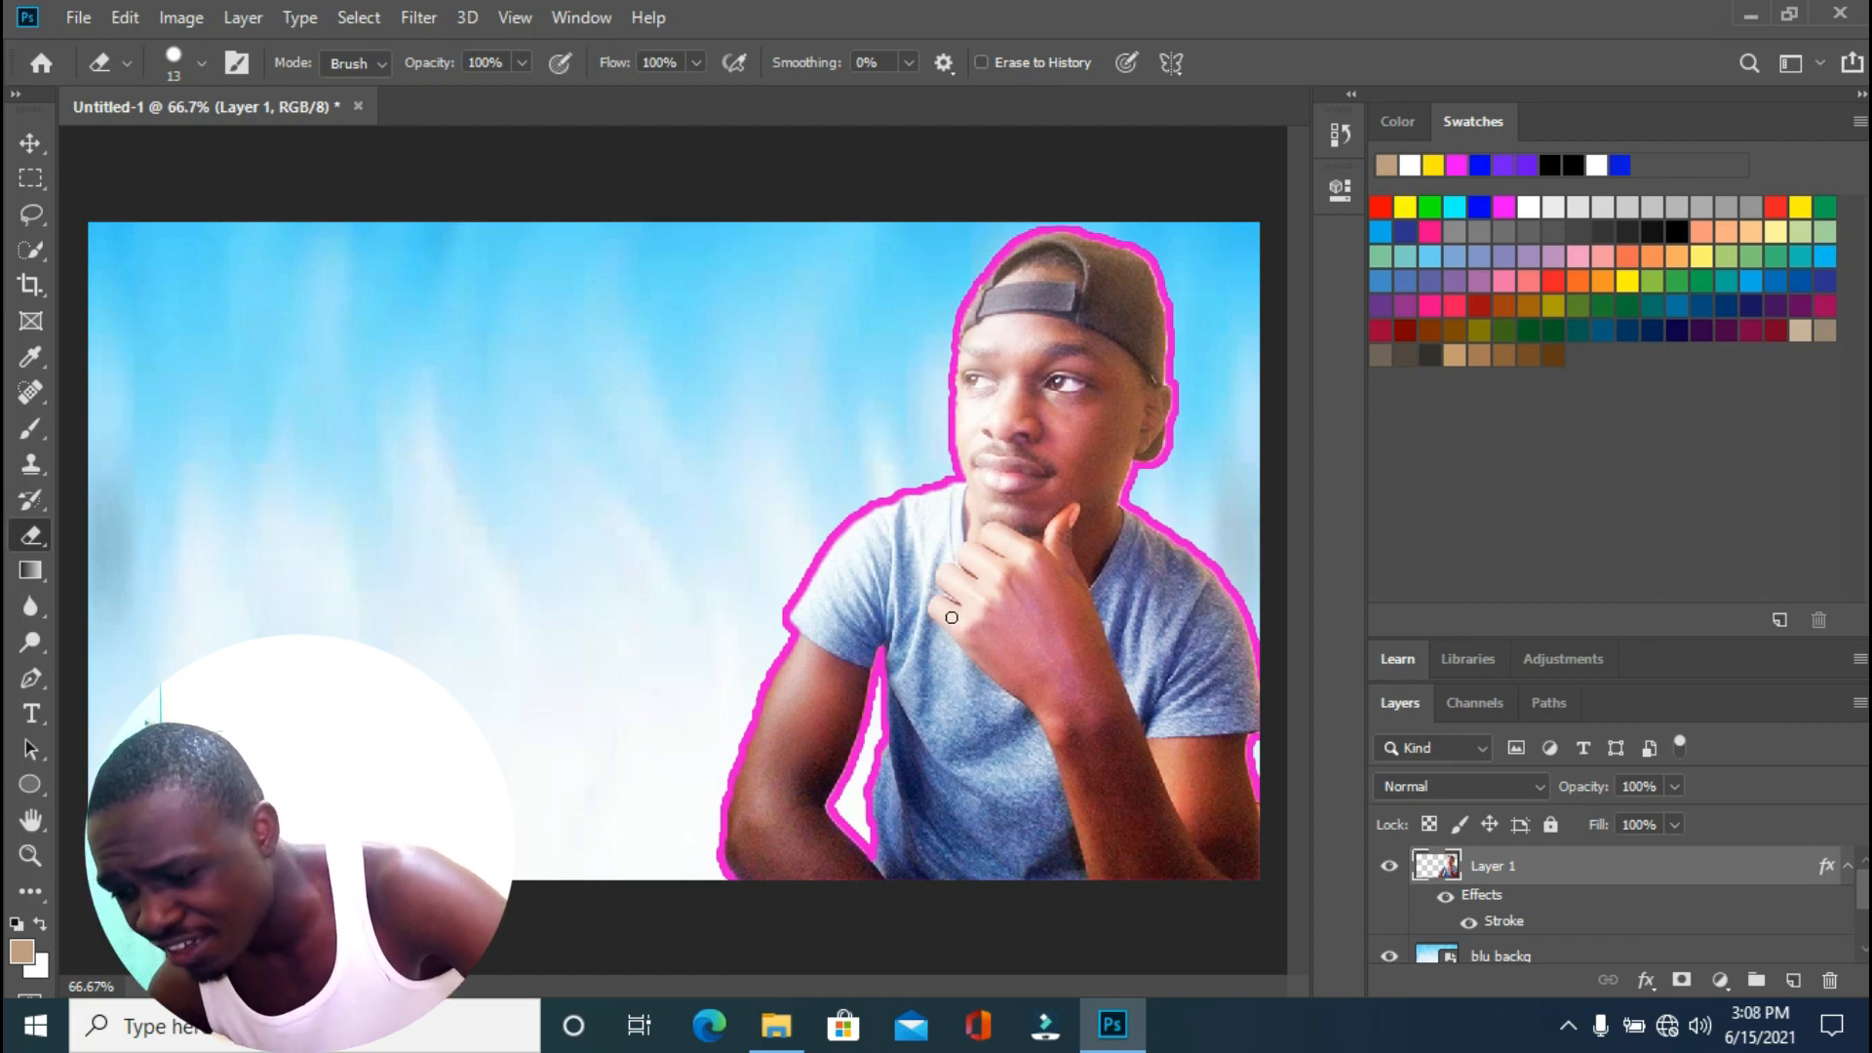
Set the colour of the man's Stroke layer style to white (#ffffff).
double_click(1795, 866)
drag(671, 242, 1425, 209)
click(1339, 459)
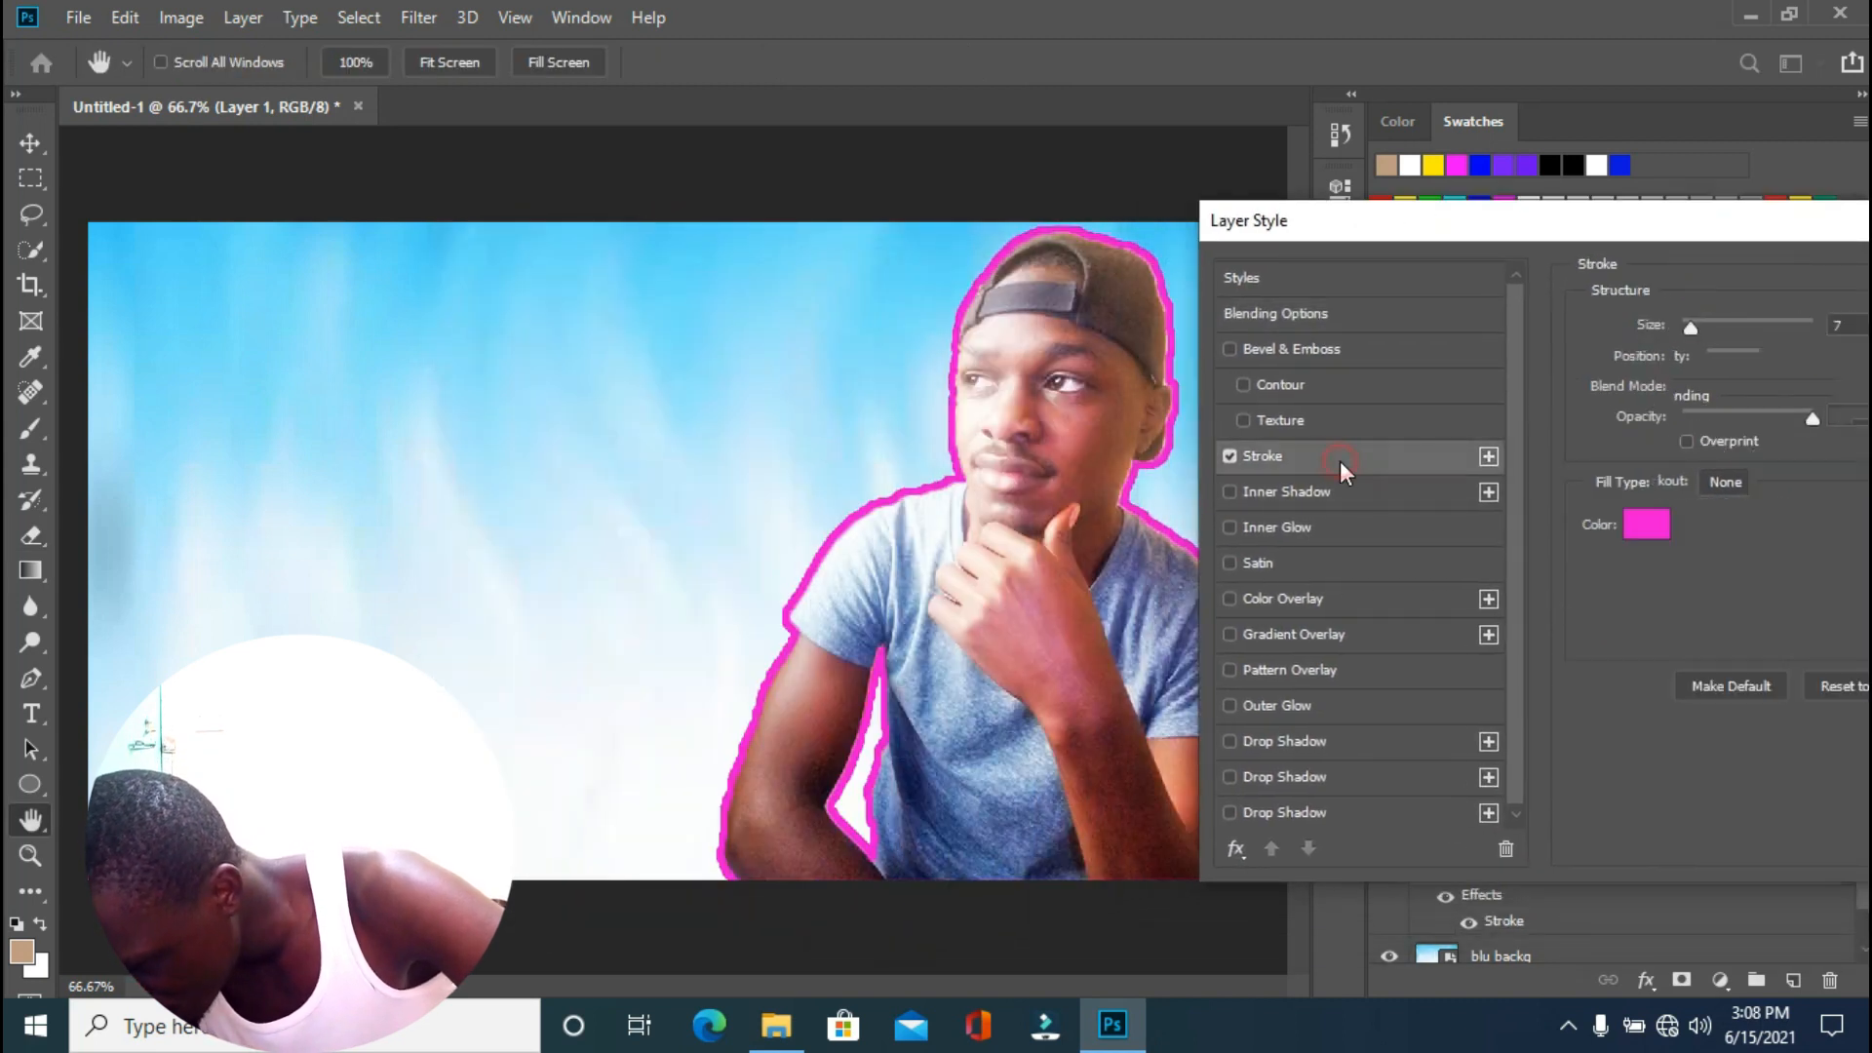
click(1646, 526)
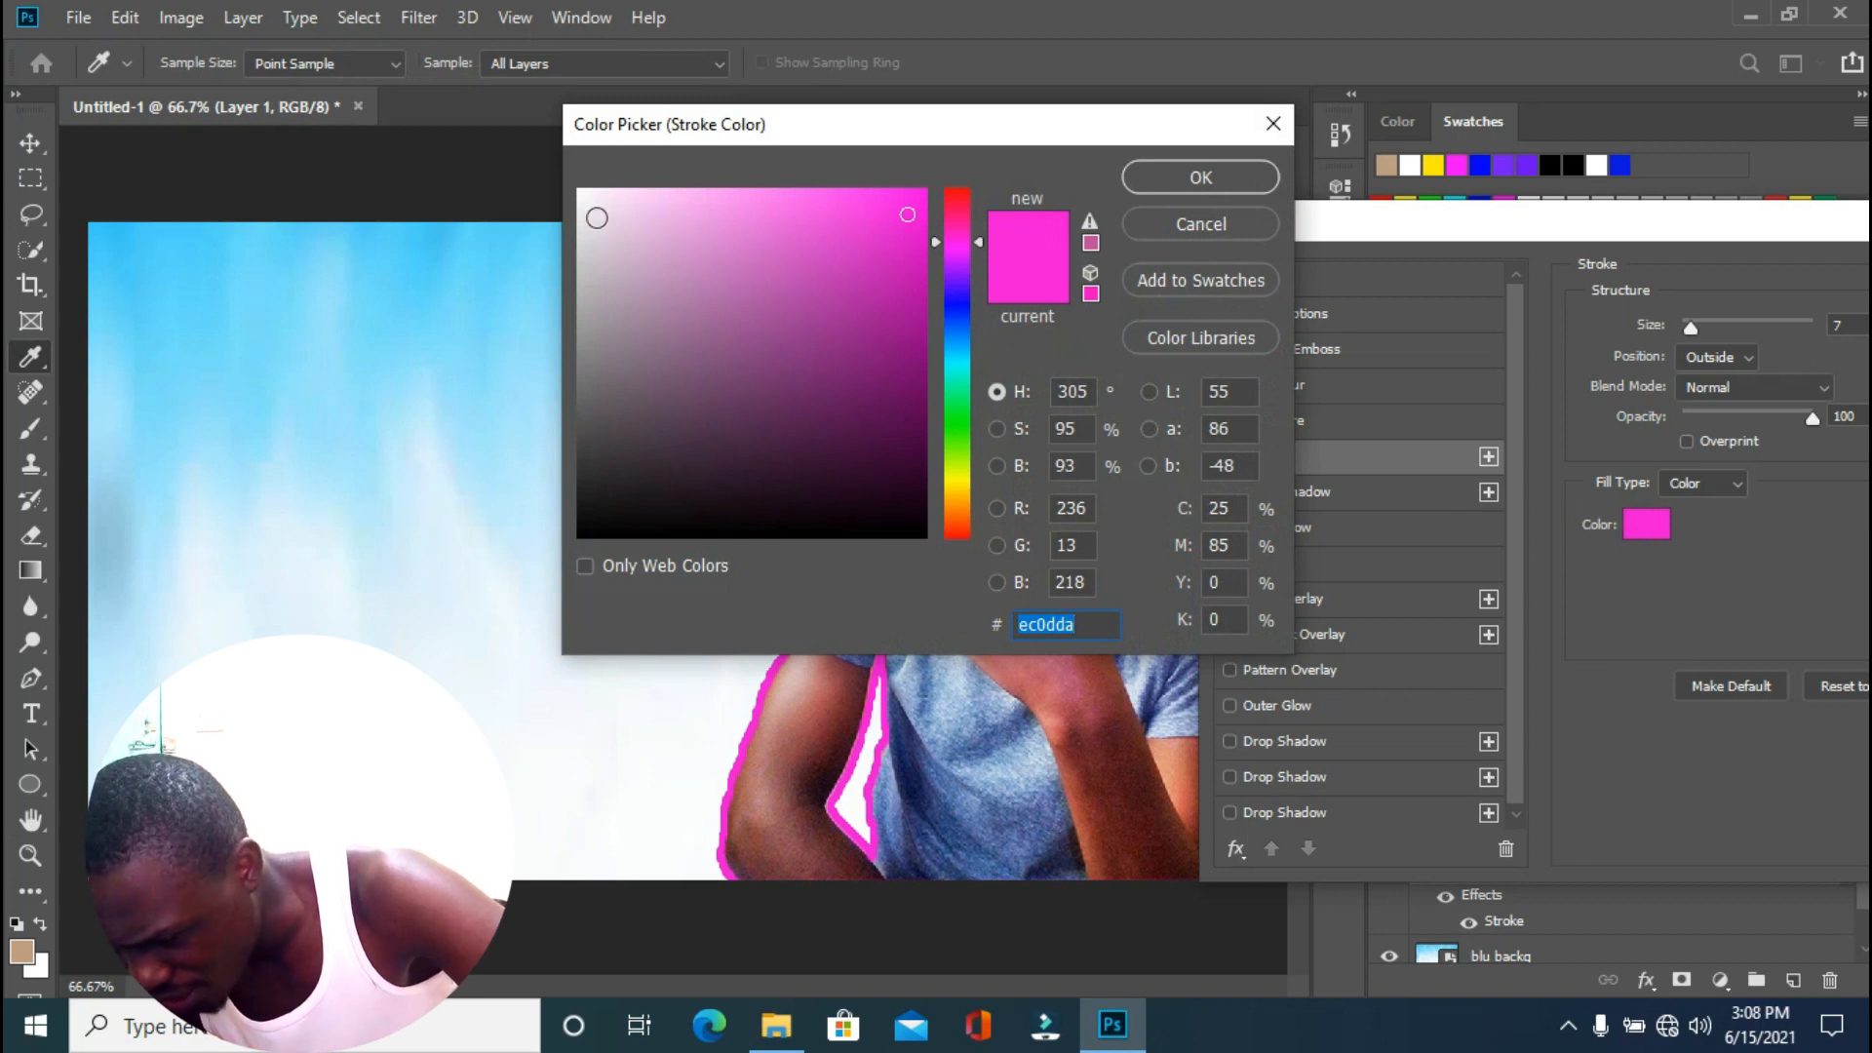
click(581, 192)
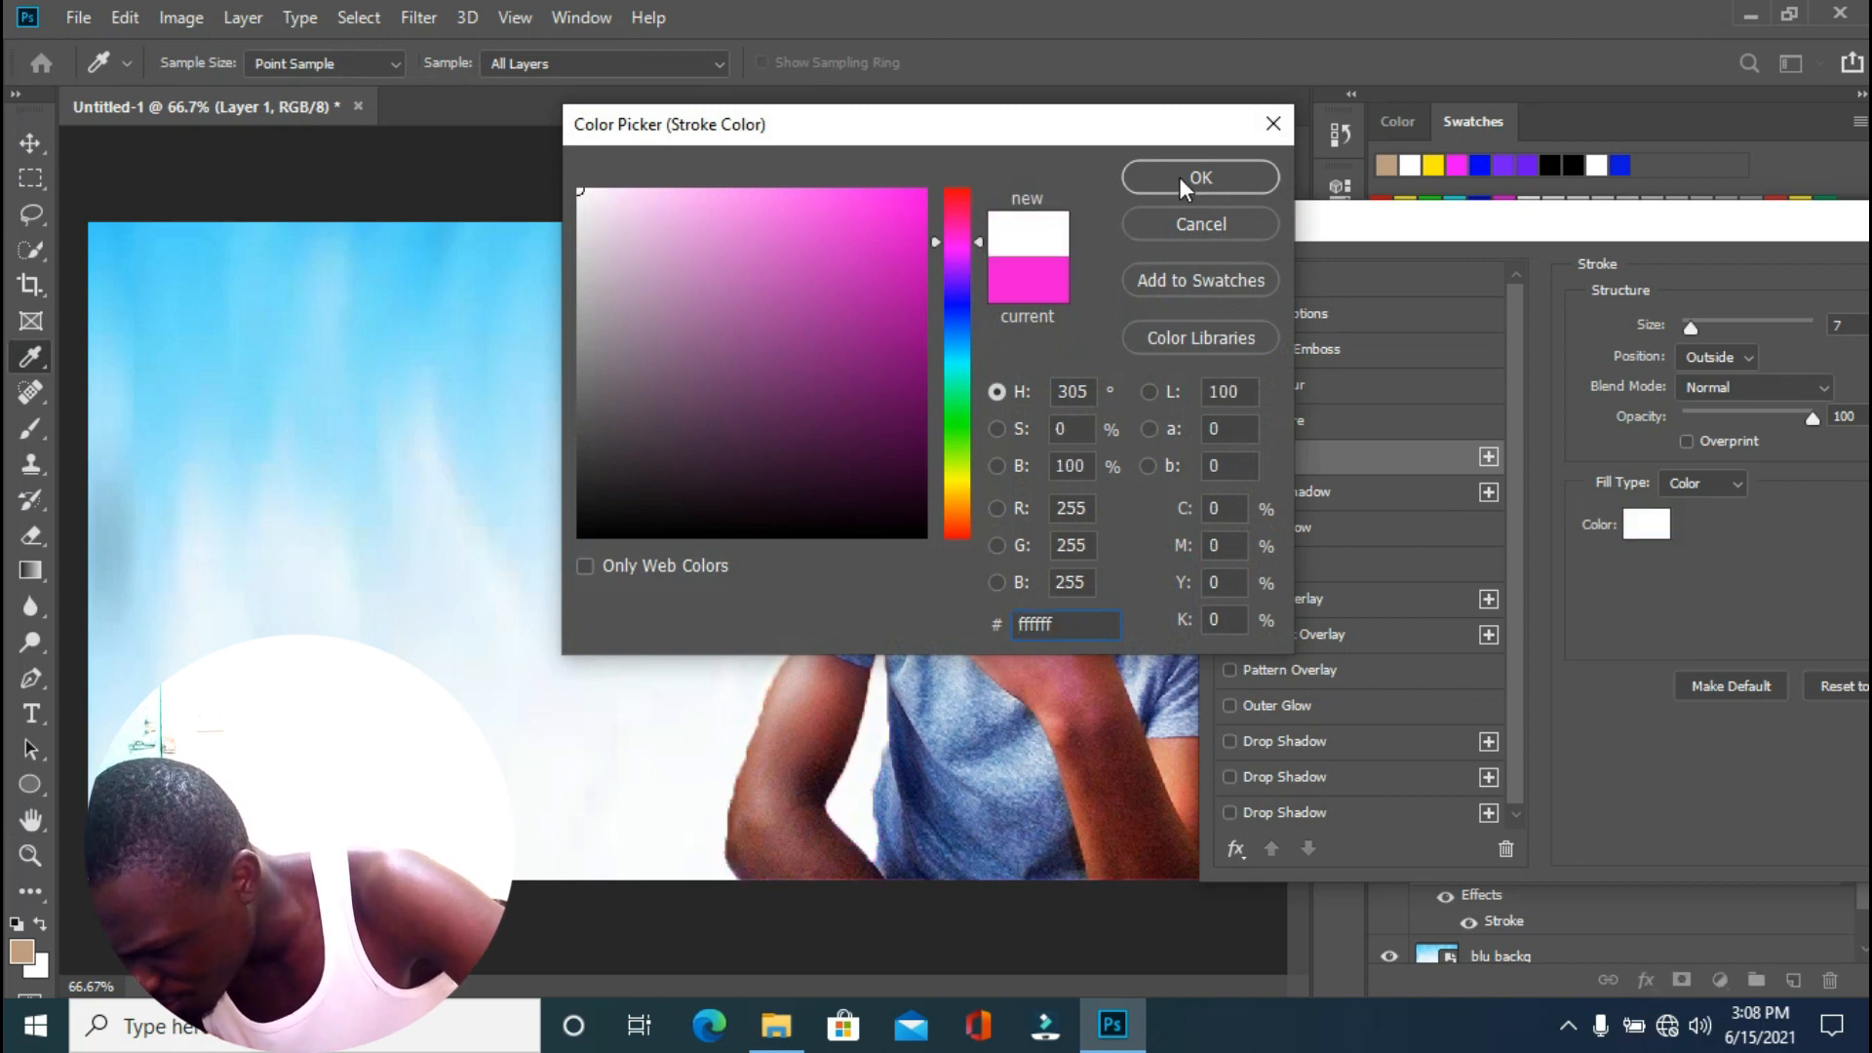
click(1195, 177)
drag(1401, 227, 1731, 398)
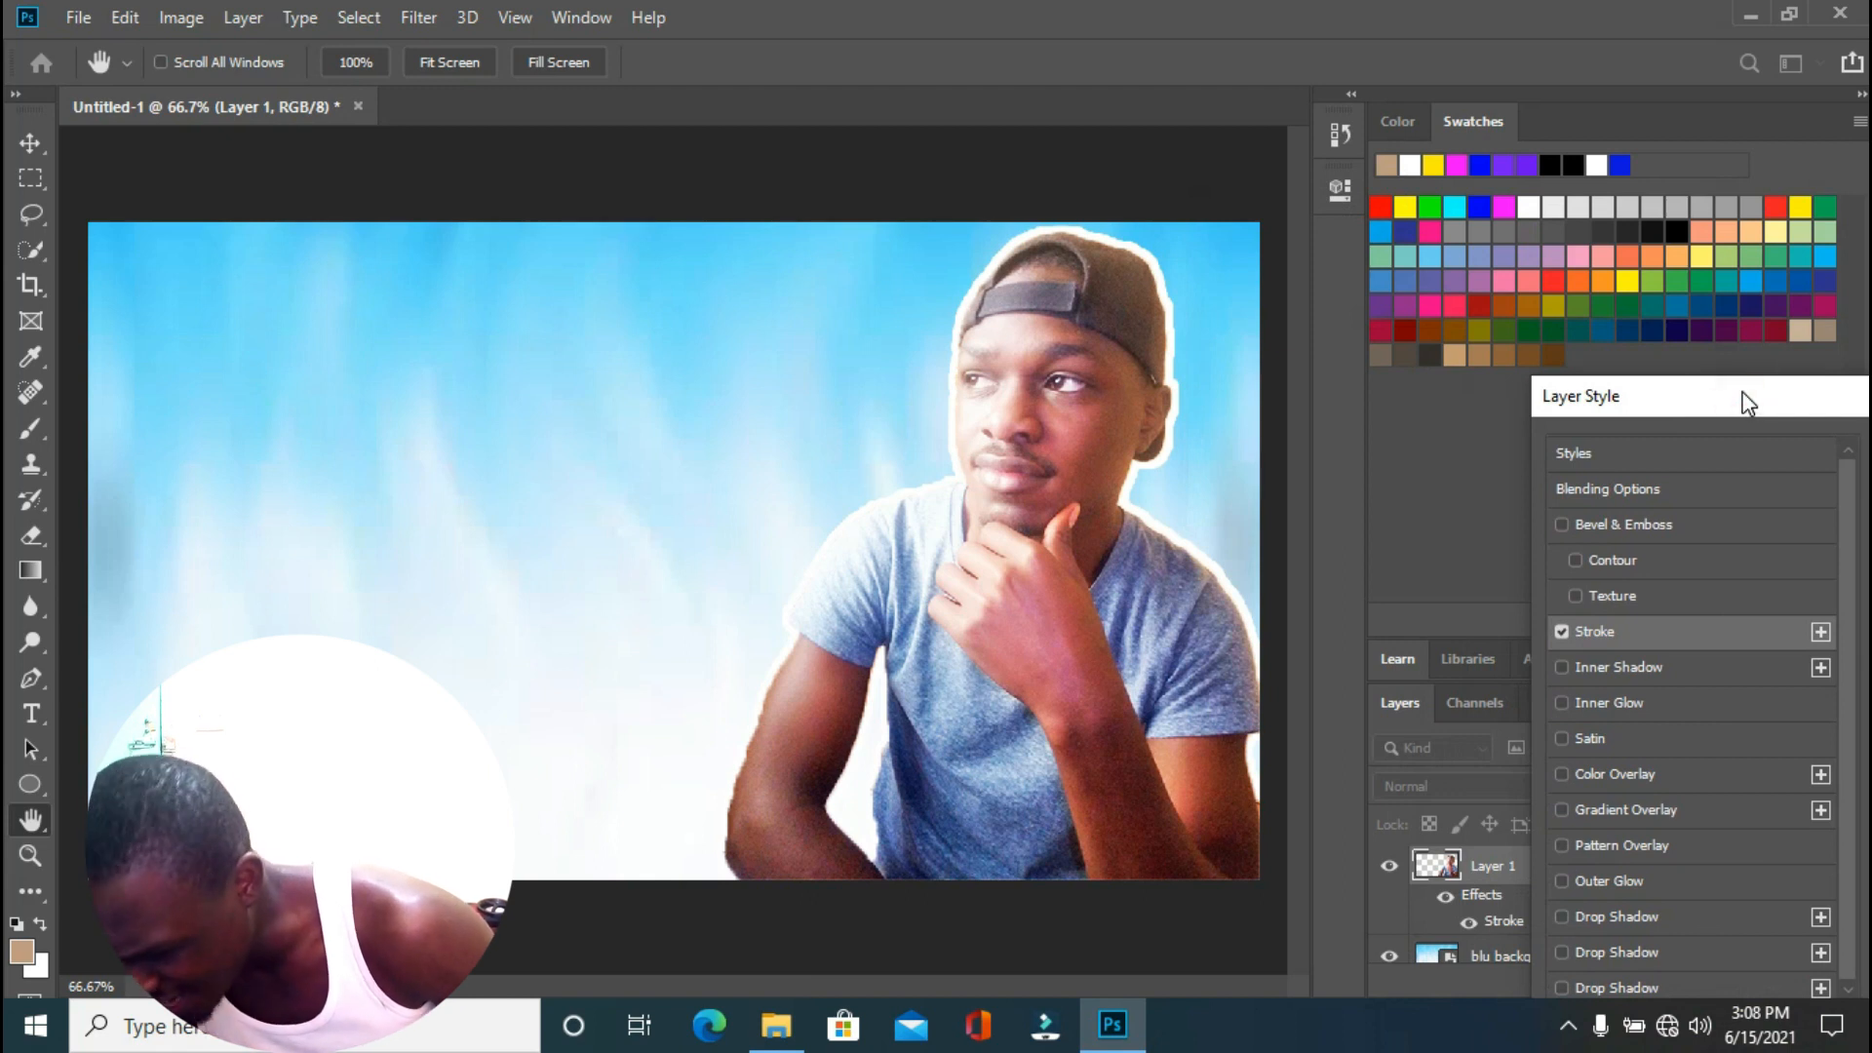
drag(1749, 403, 1414, 195)
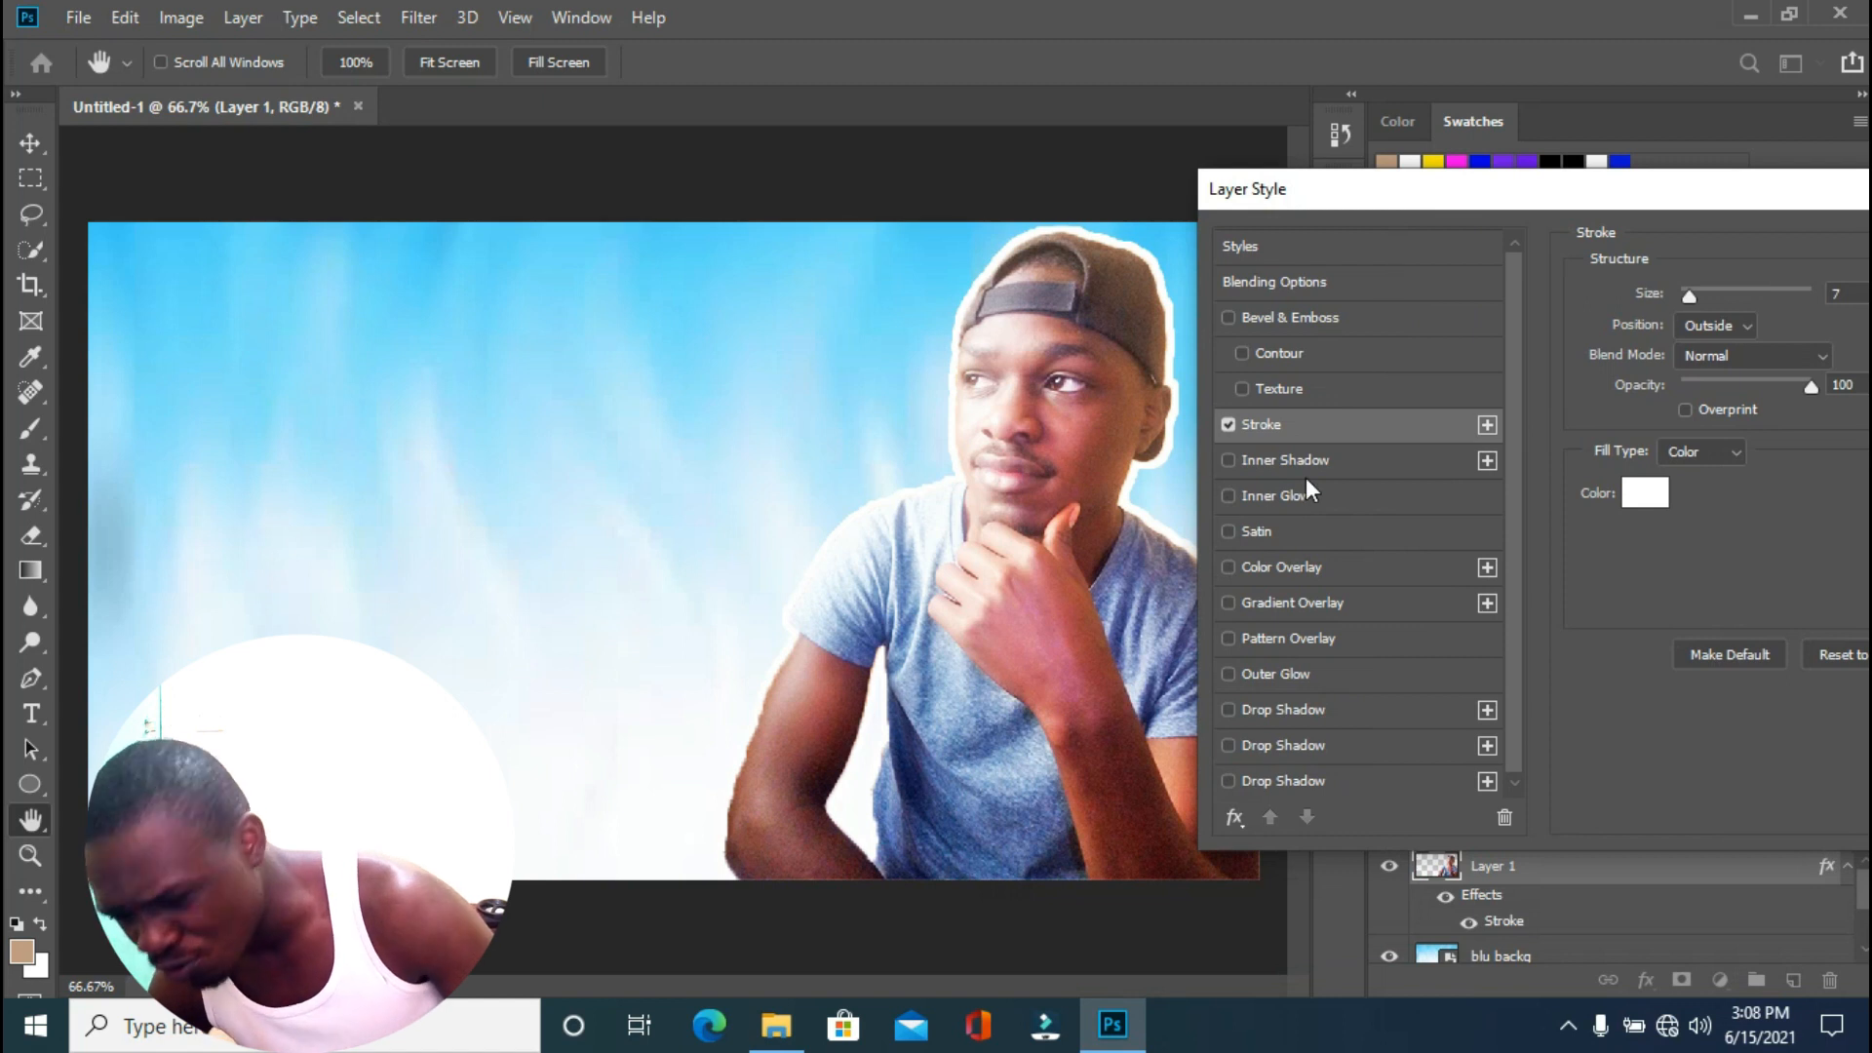
Turn off the man's Stroke layer style and apply an Outer Glow instead.
click(1226, 425)
click(1227, 675)
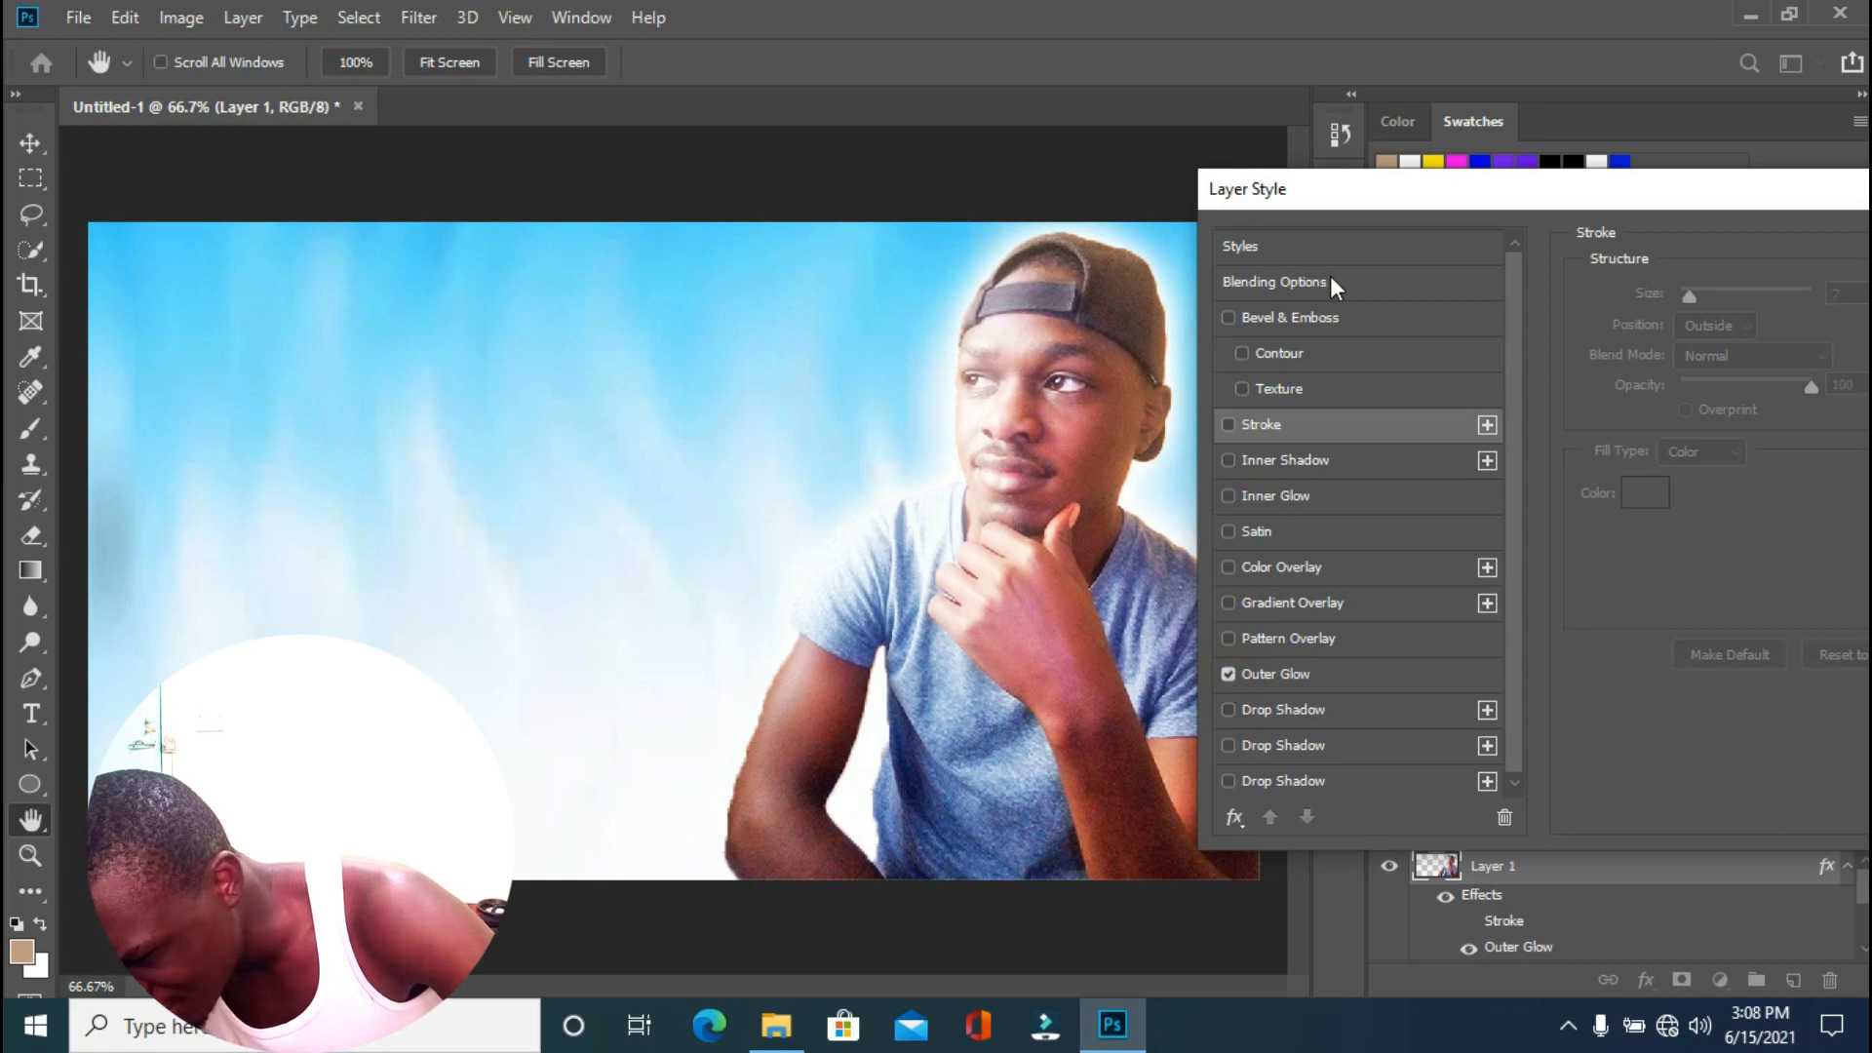
drag(1373, 188, 1529, 253)
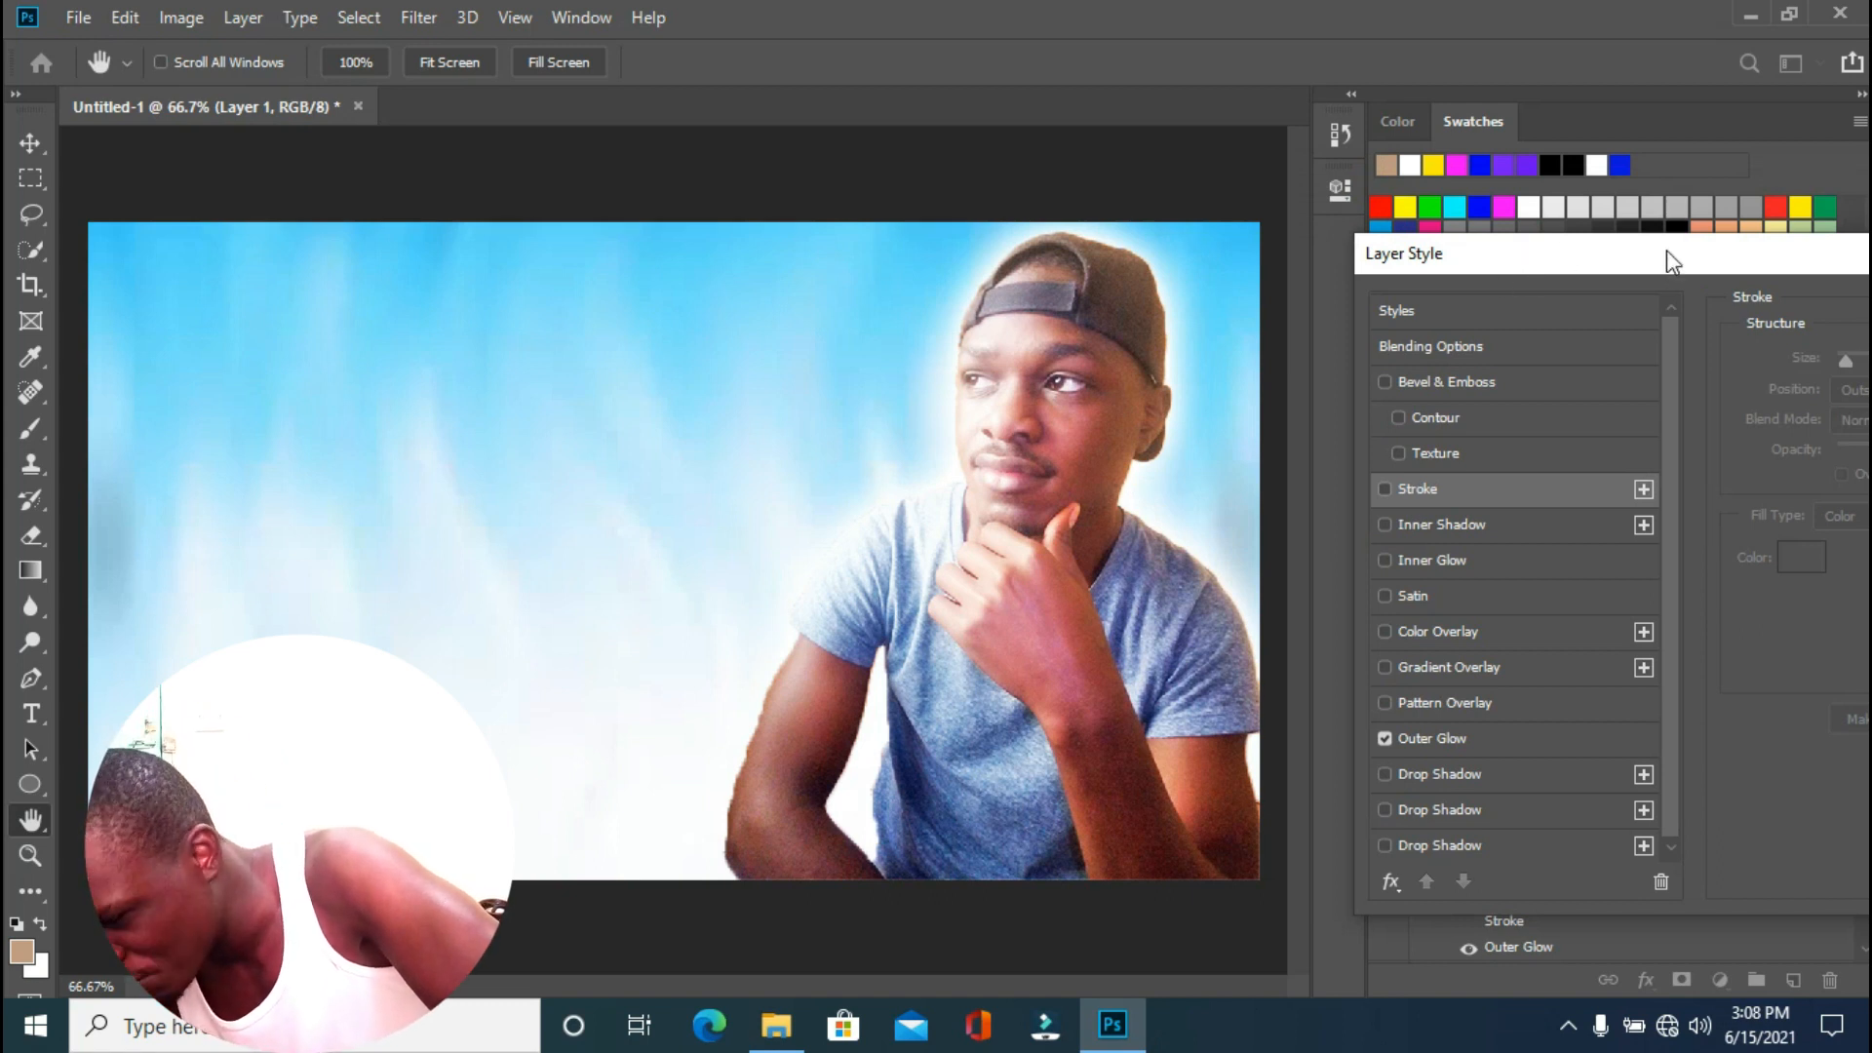
drag(1669, 253, 994, 245)
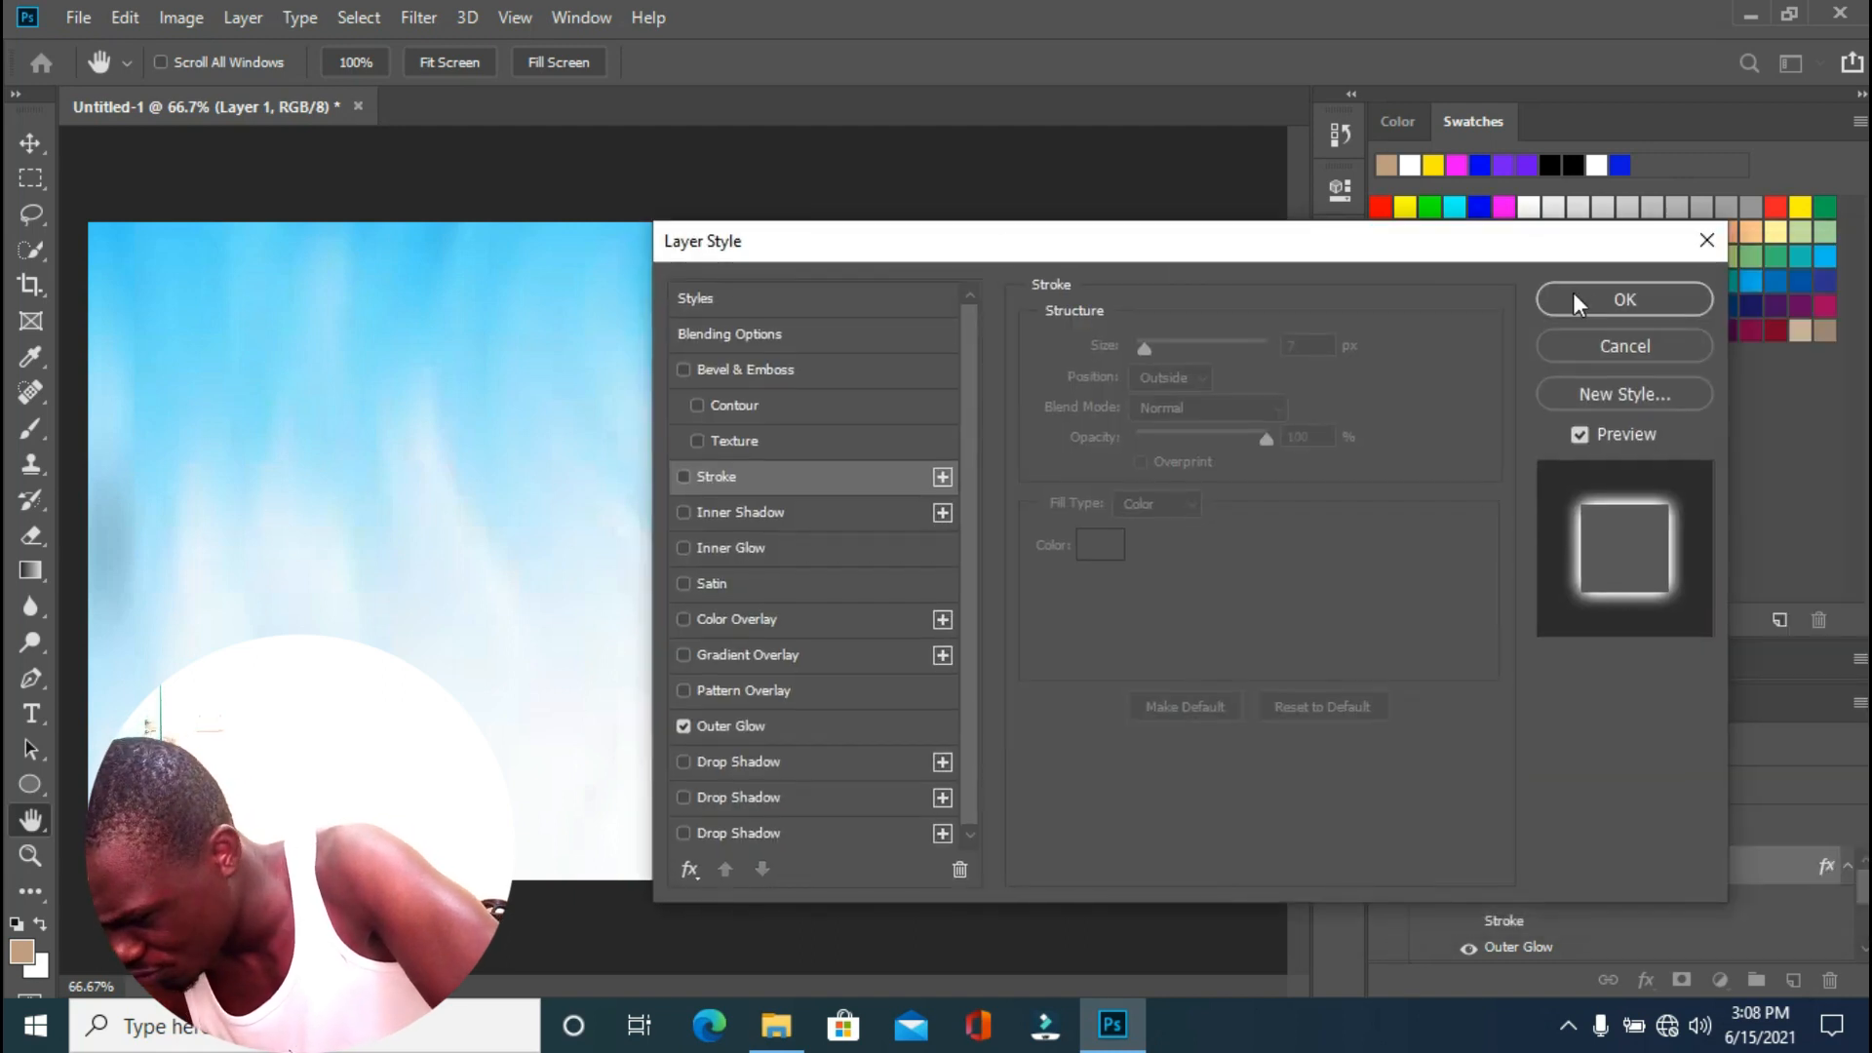
click(1637, 308)
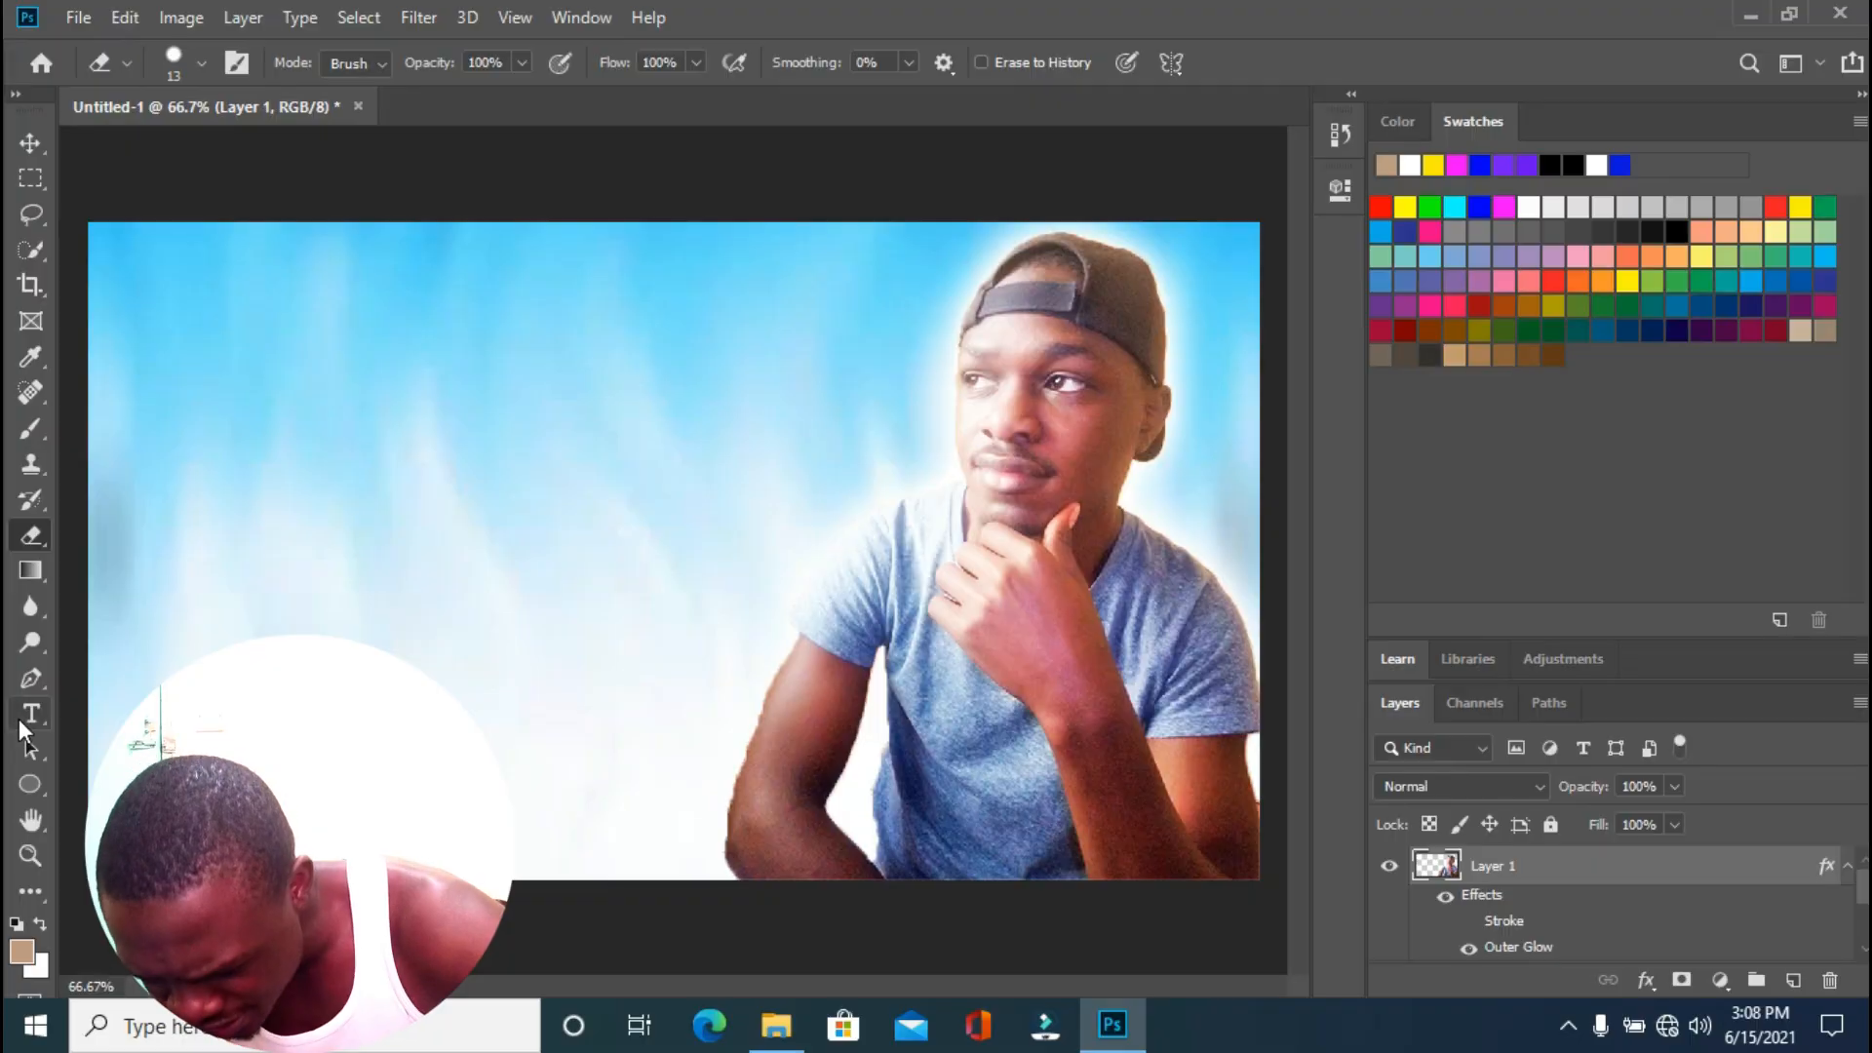
Place a Lorem Ipsum text line in yellow (#ffea00) on the background's upper left area and set its font to Tw Cen MT.
click(21, 720)
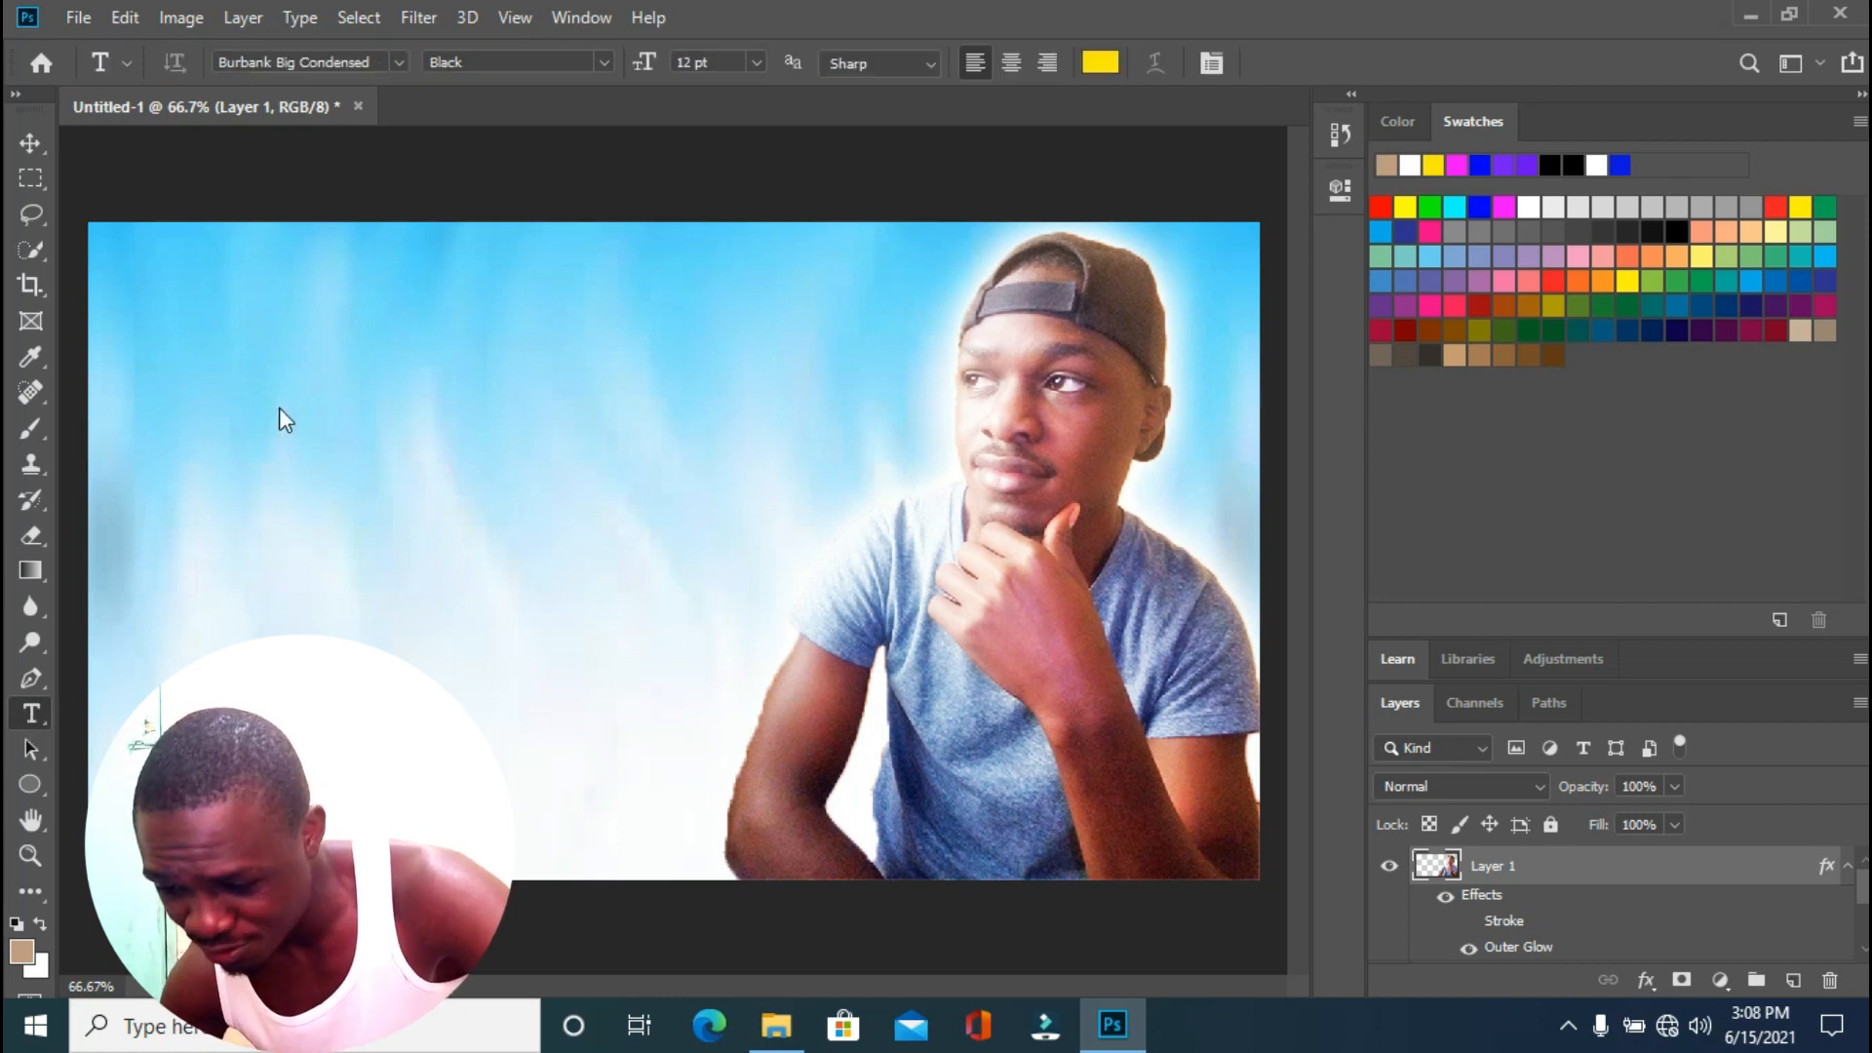
click(1101, 65)
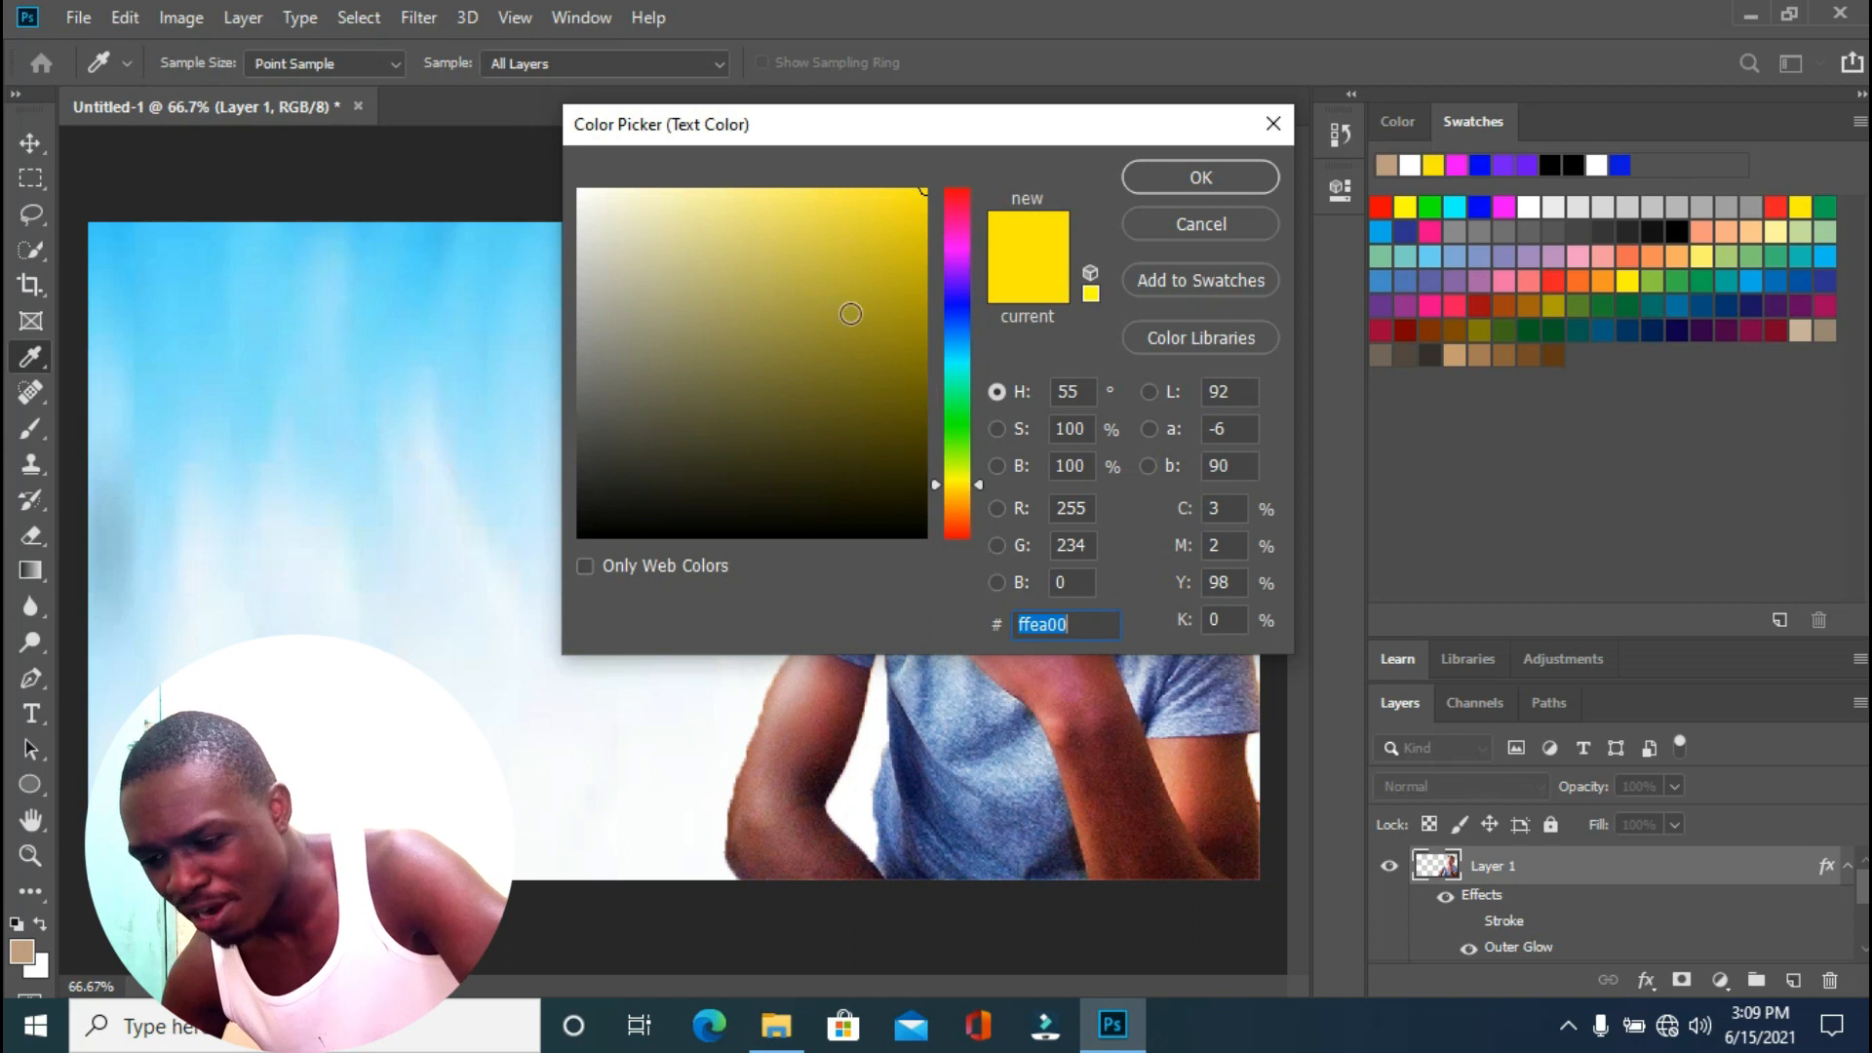
click(1183, 185)
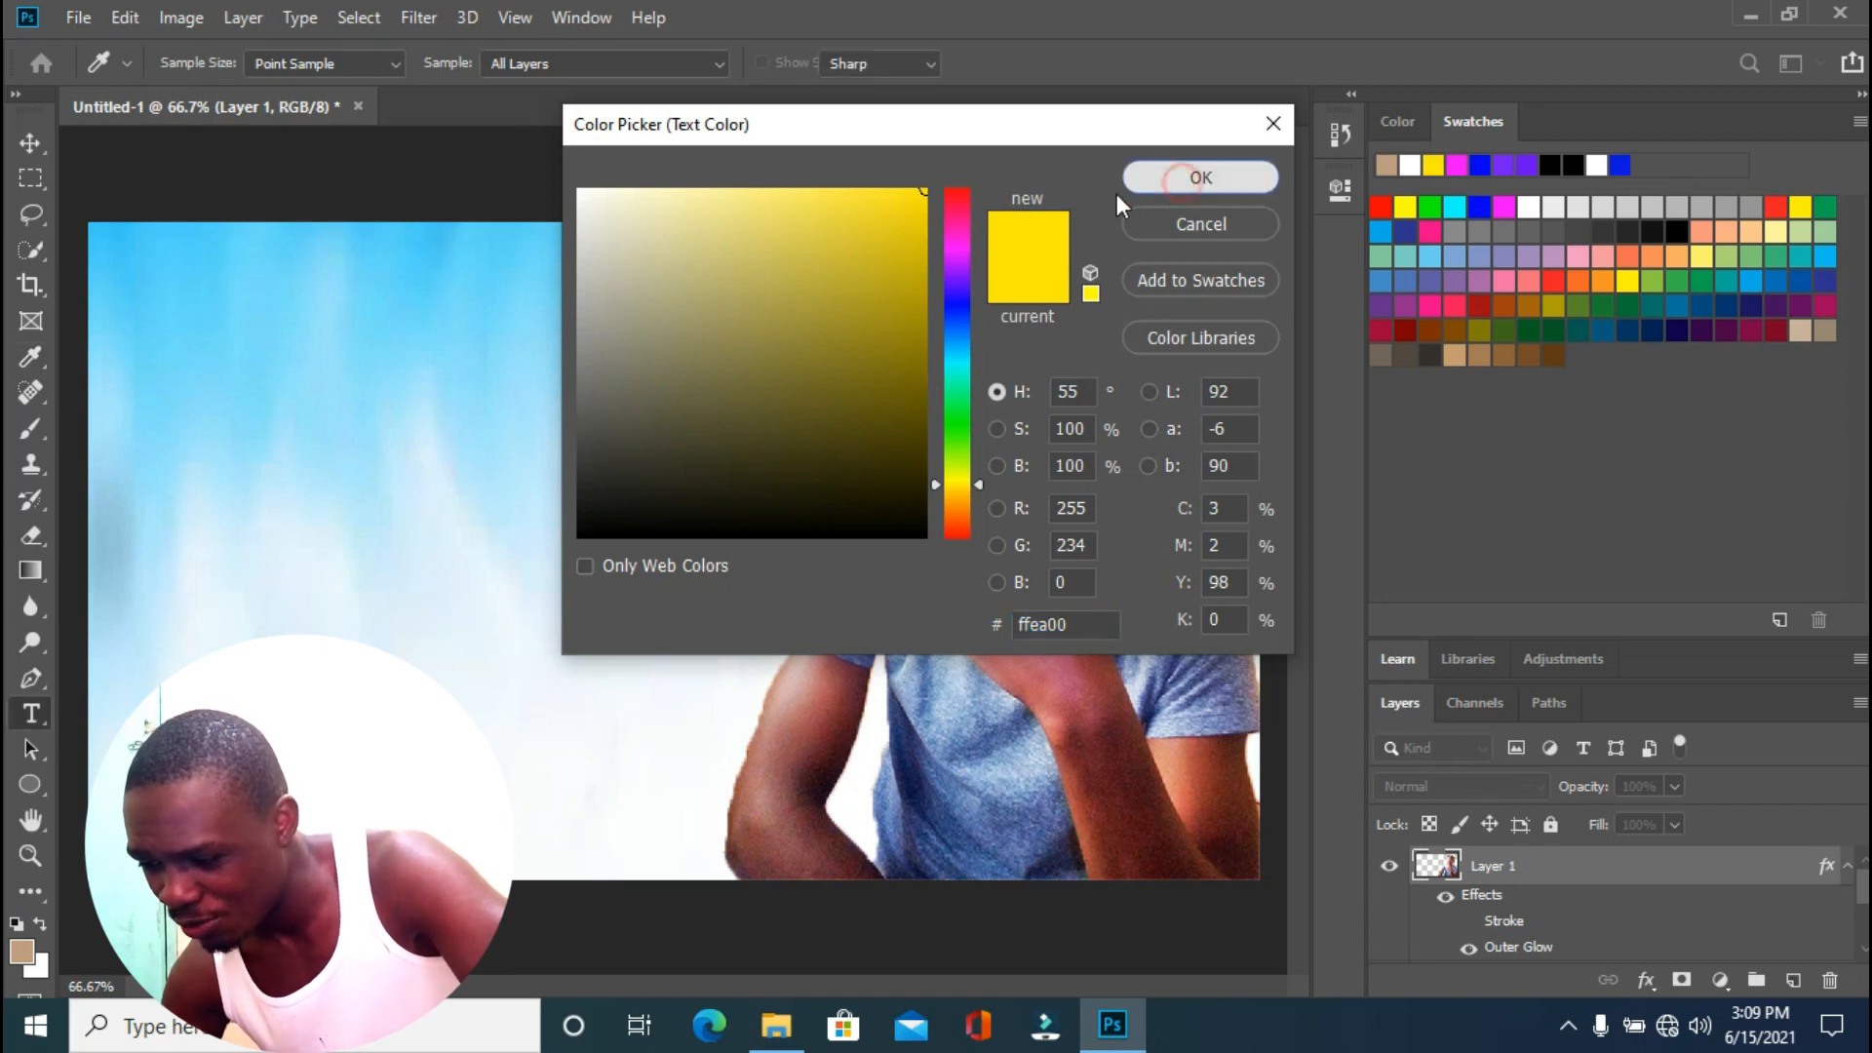
click(182, 385)
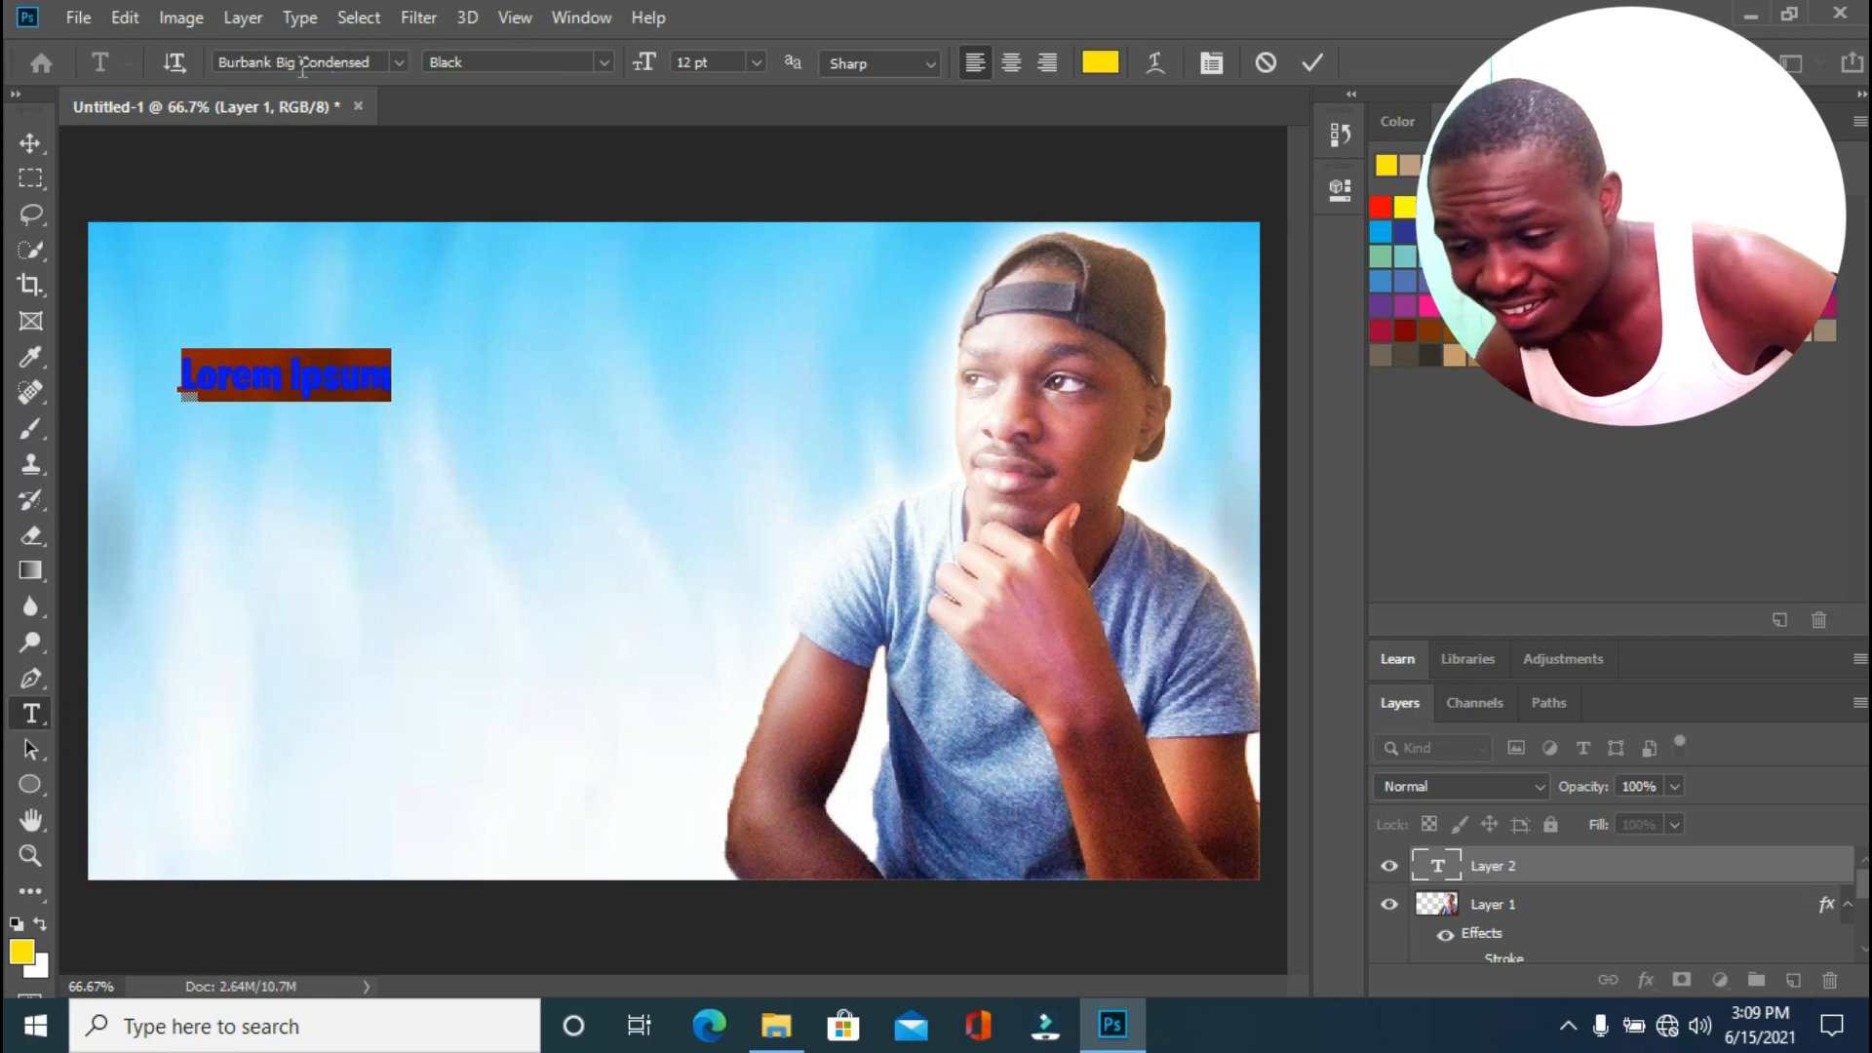
click(398, 64)
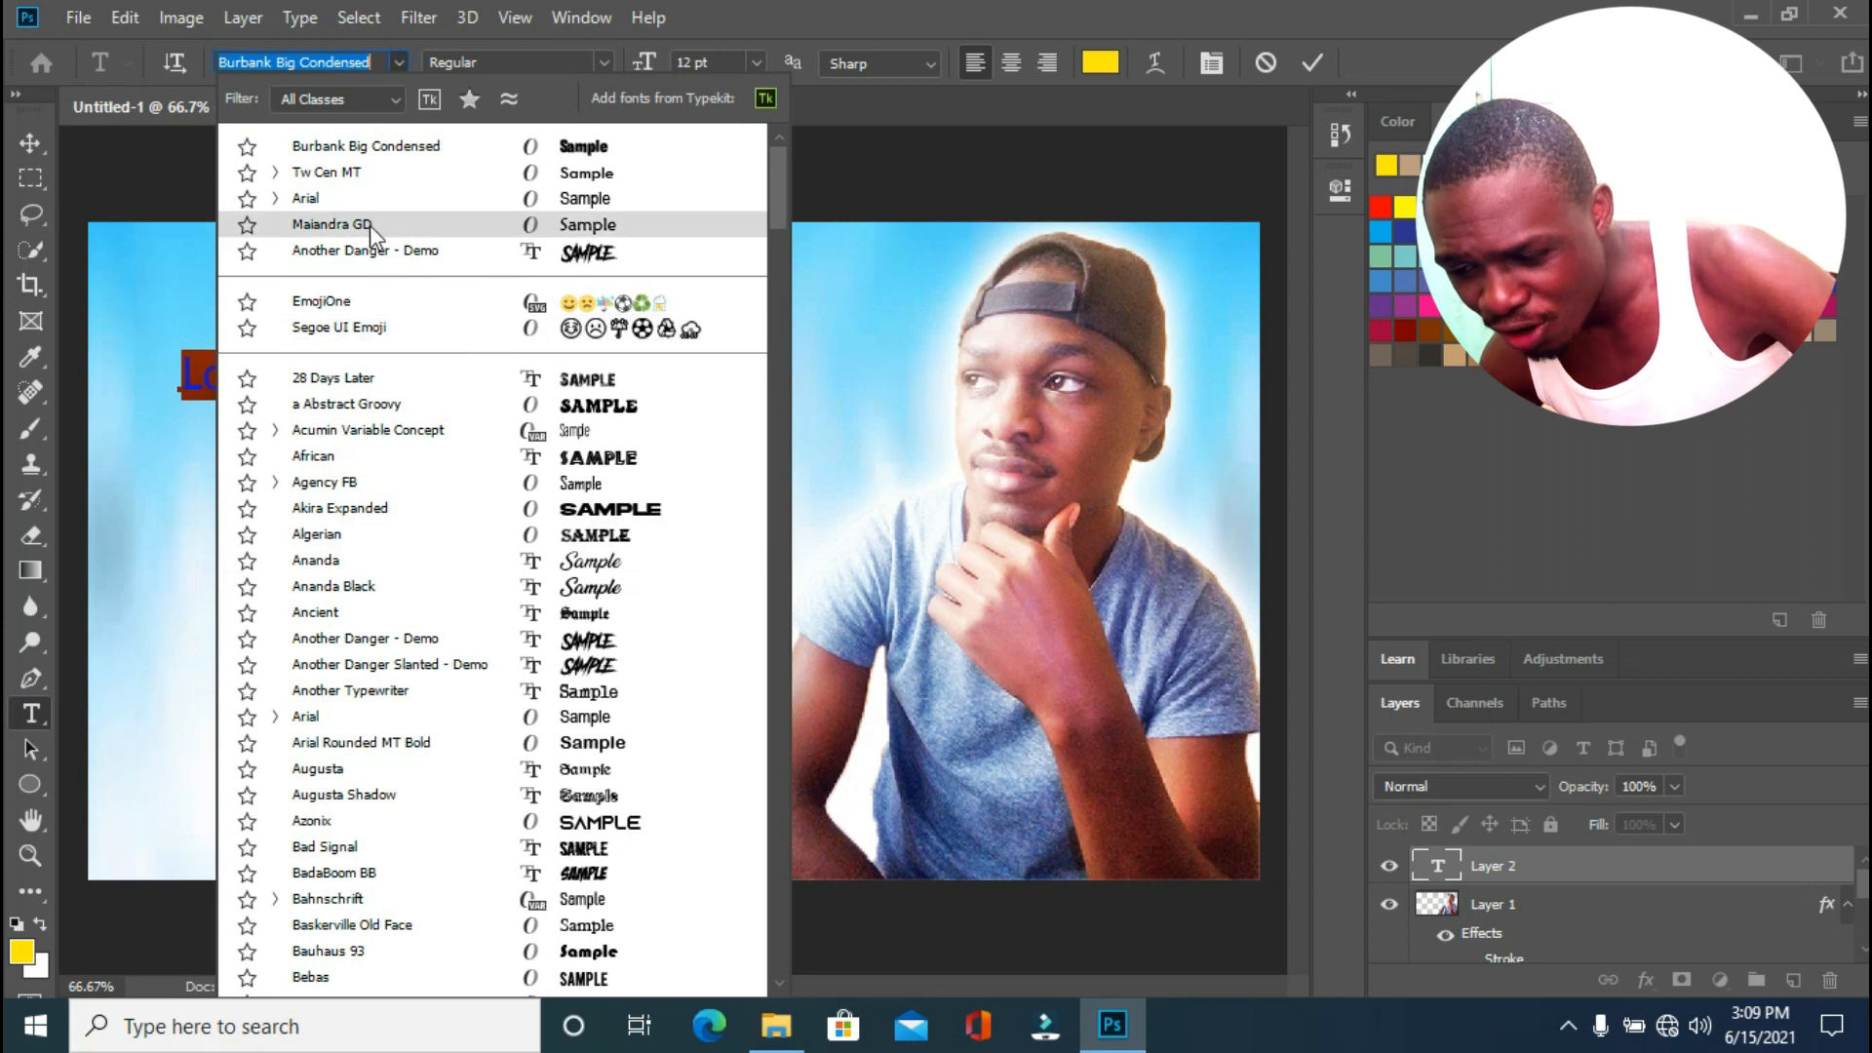
click(855, 177)
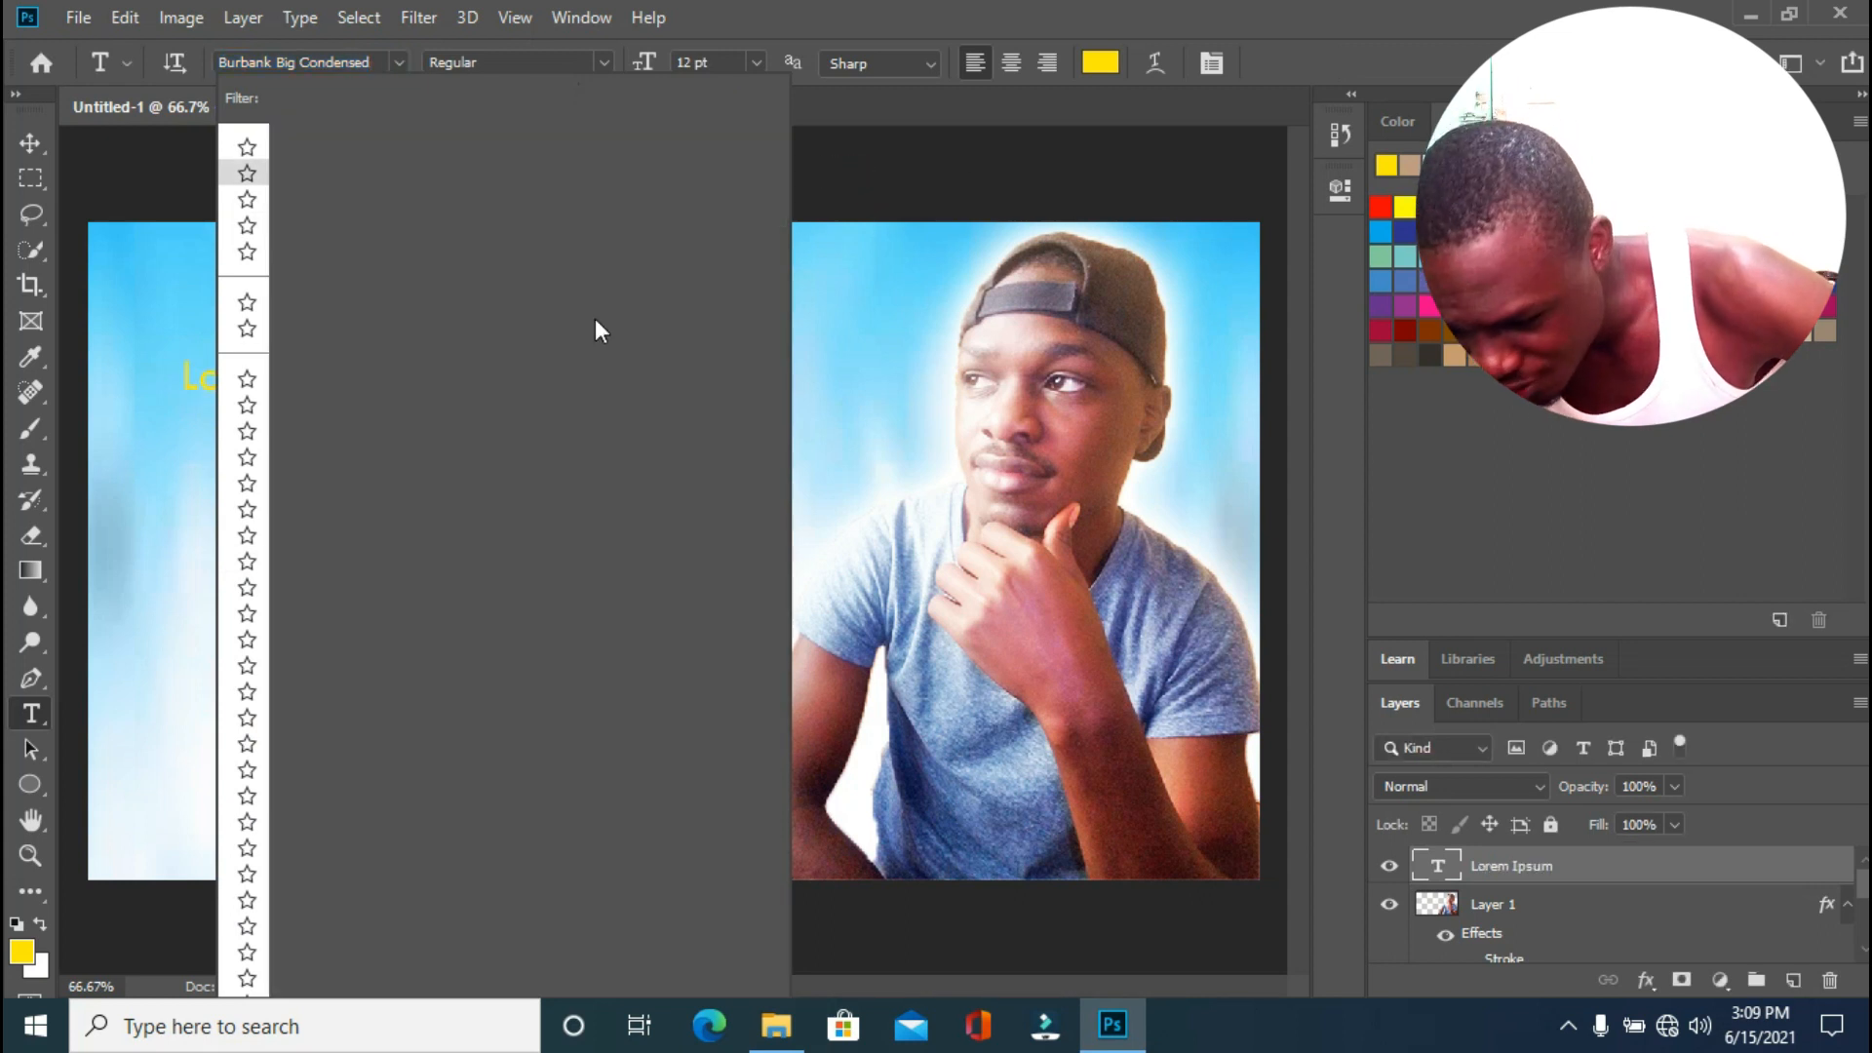
click(852, 313)
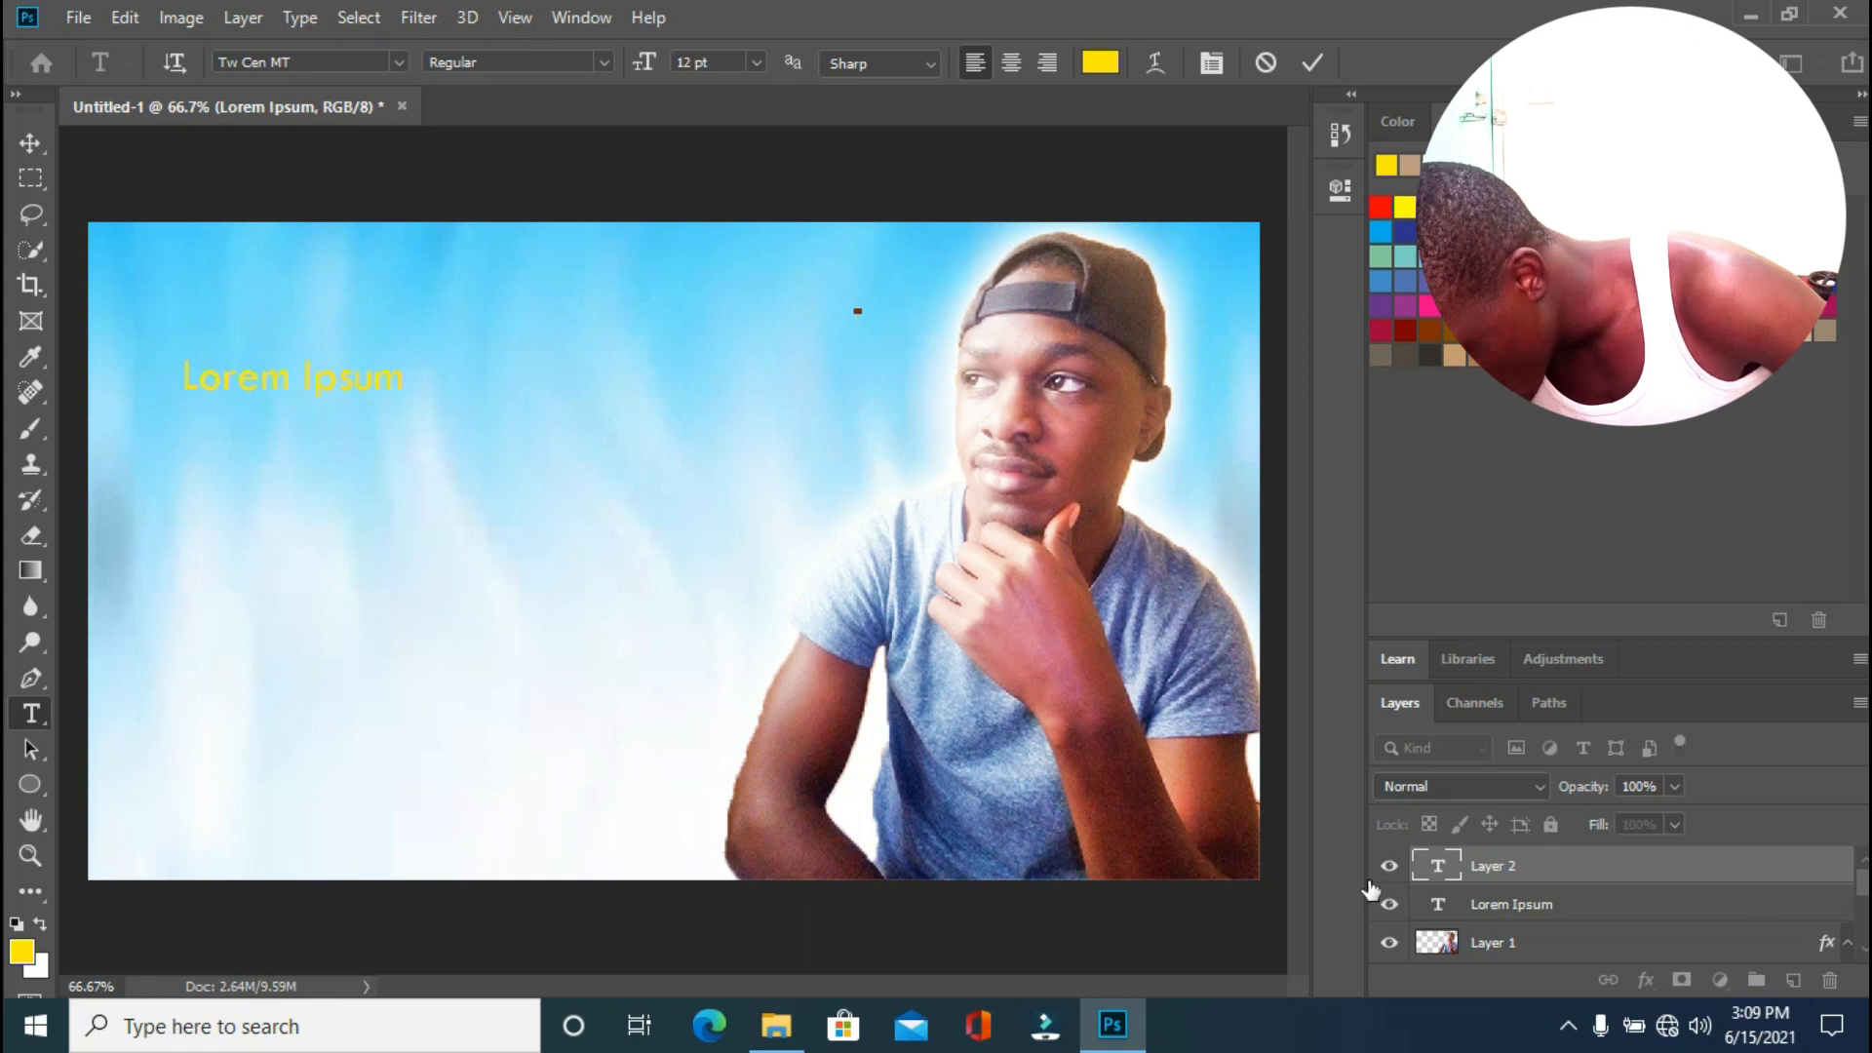
click(1789, 867)
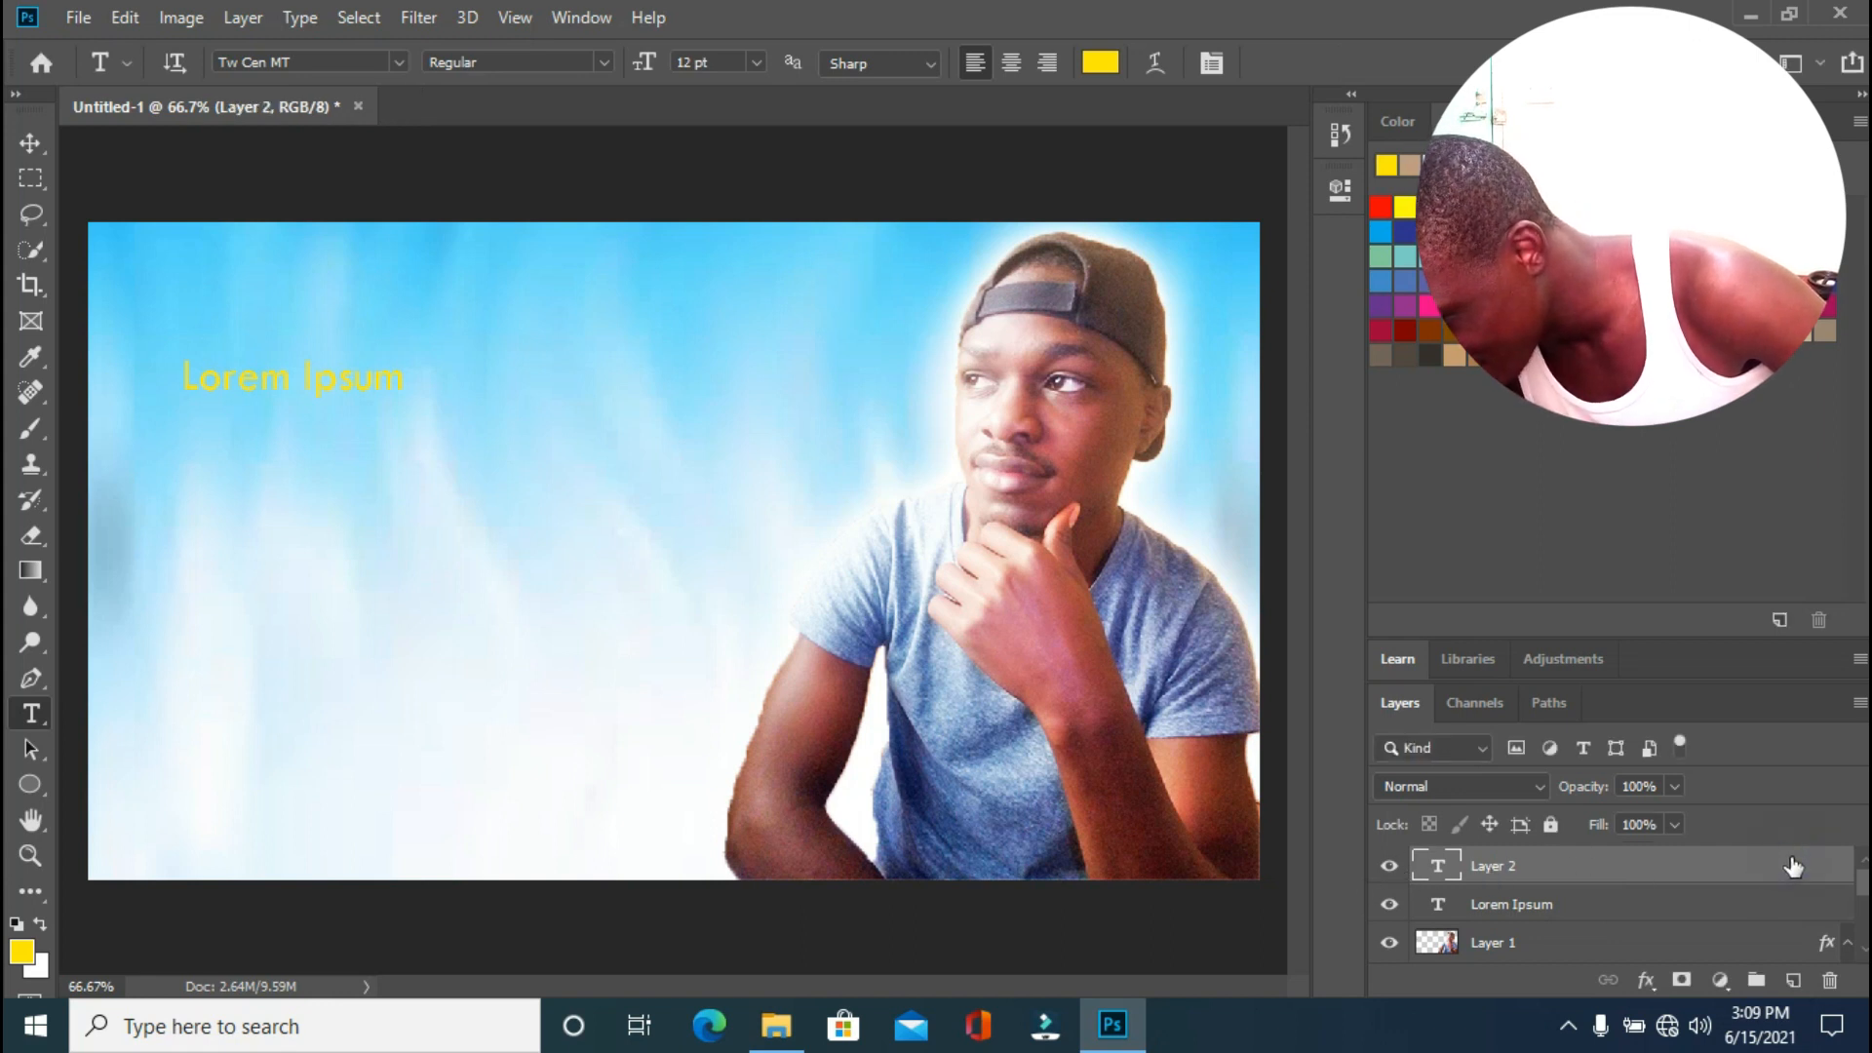
right_click(1792, 861)
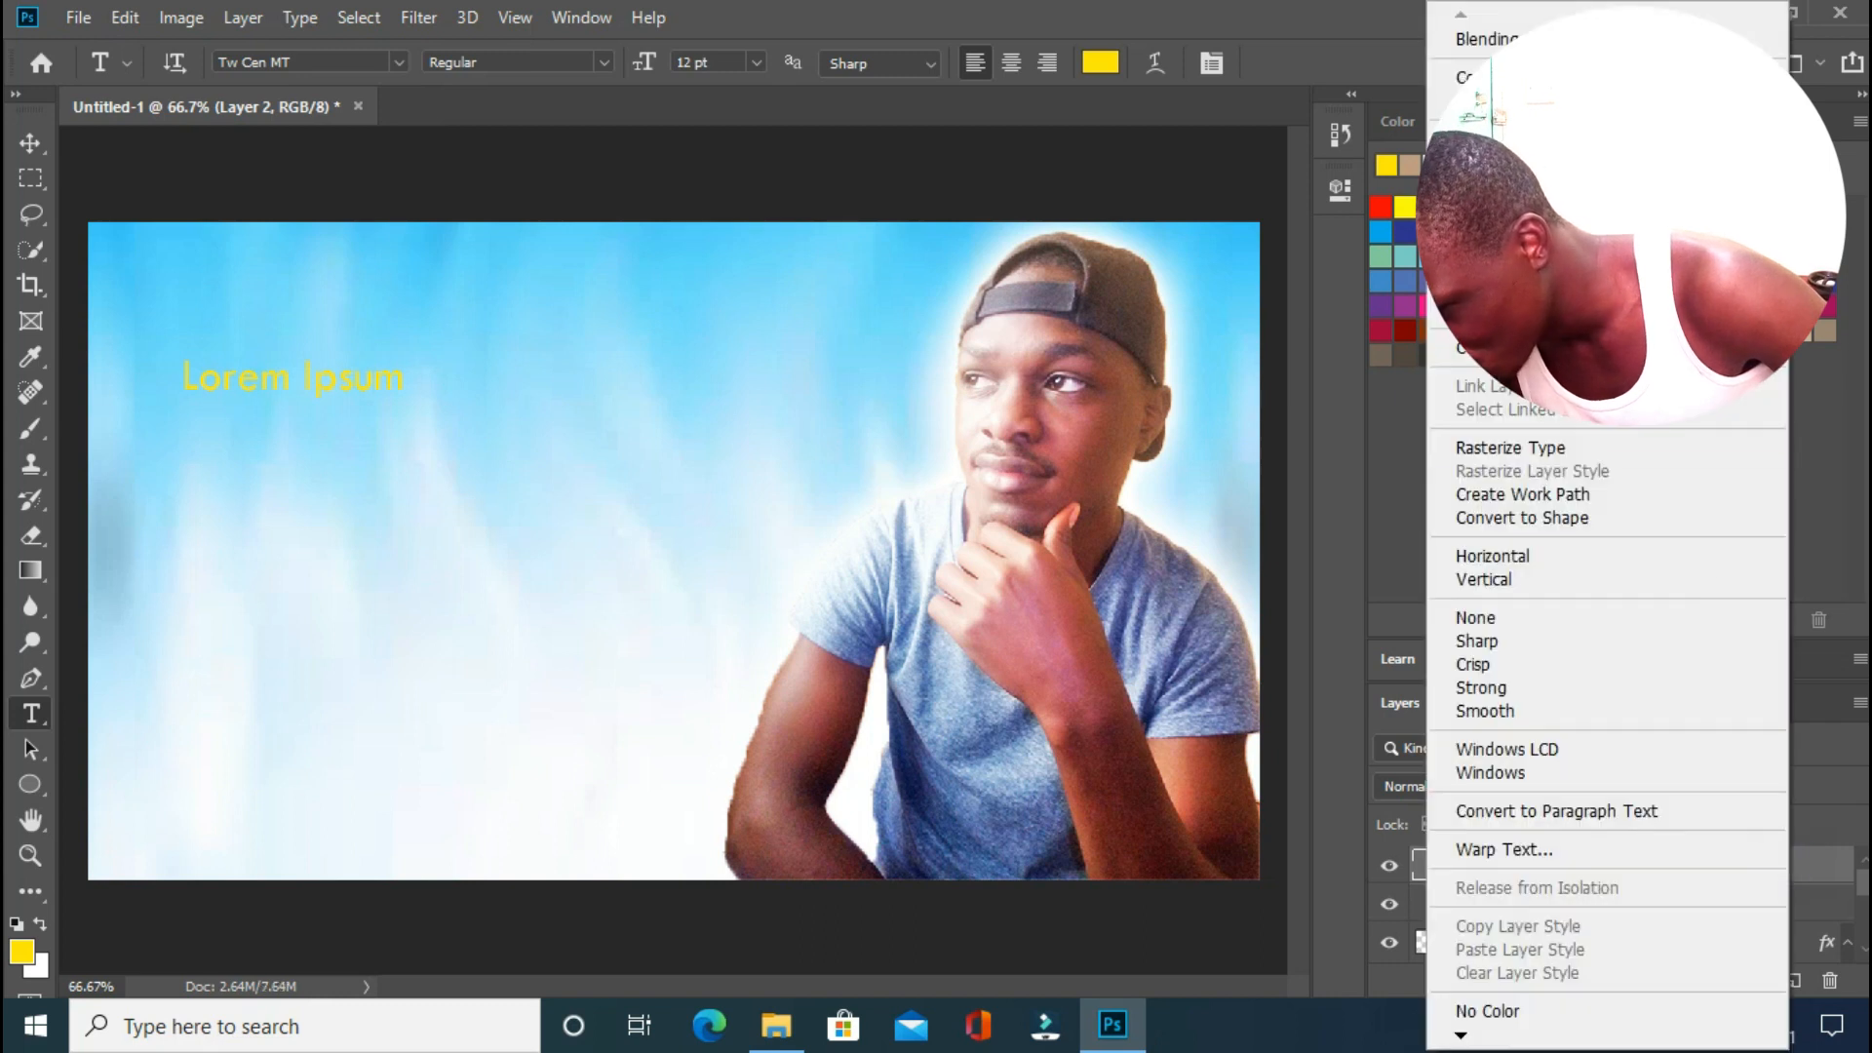
click(1497, 162)
click(825, 410)
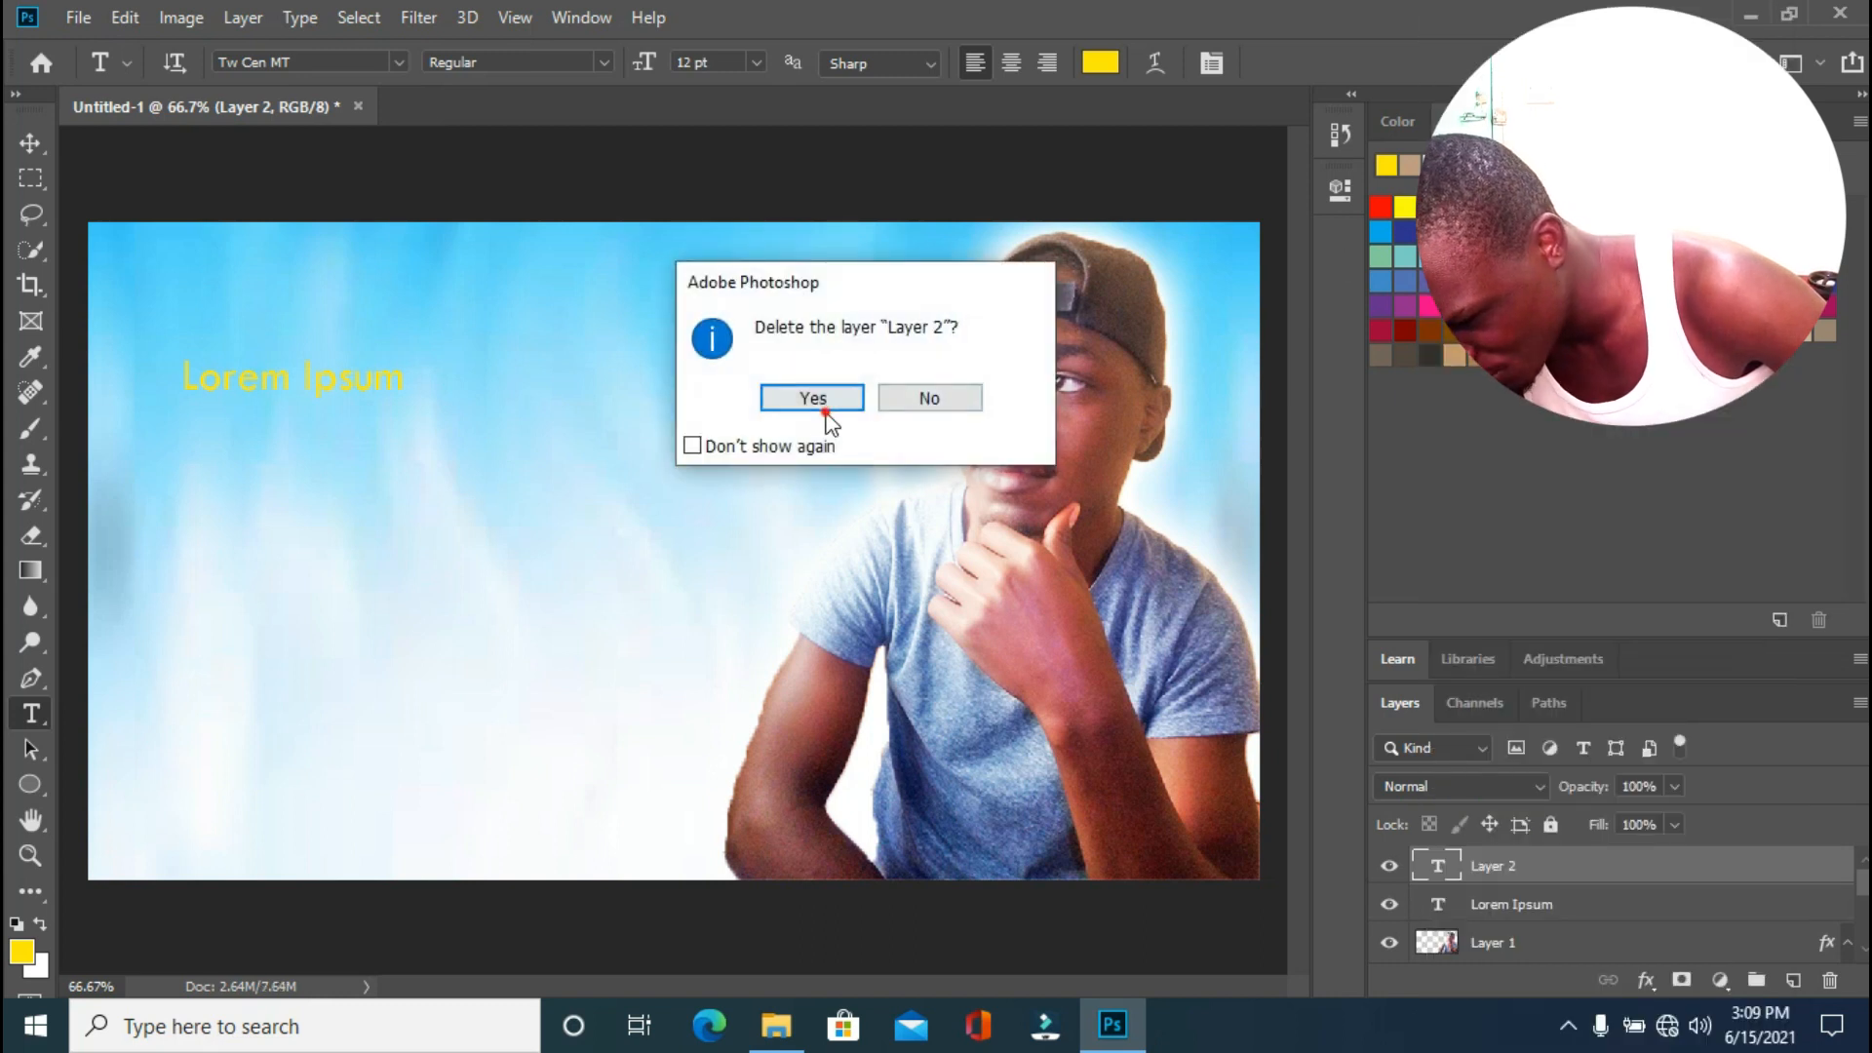
click(411, 387)
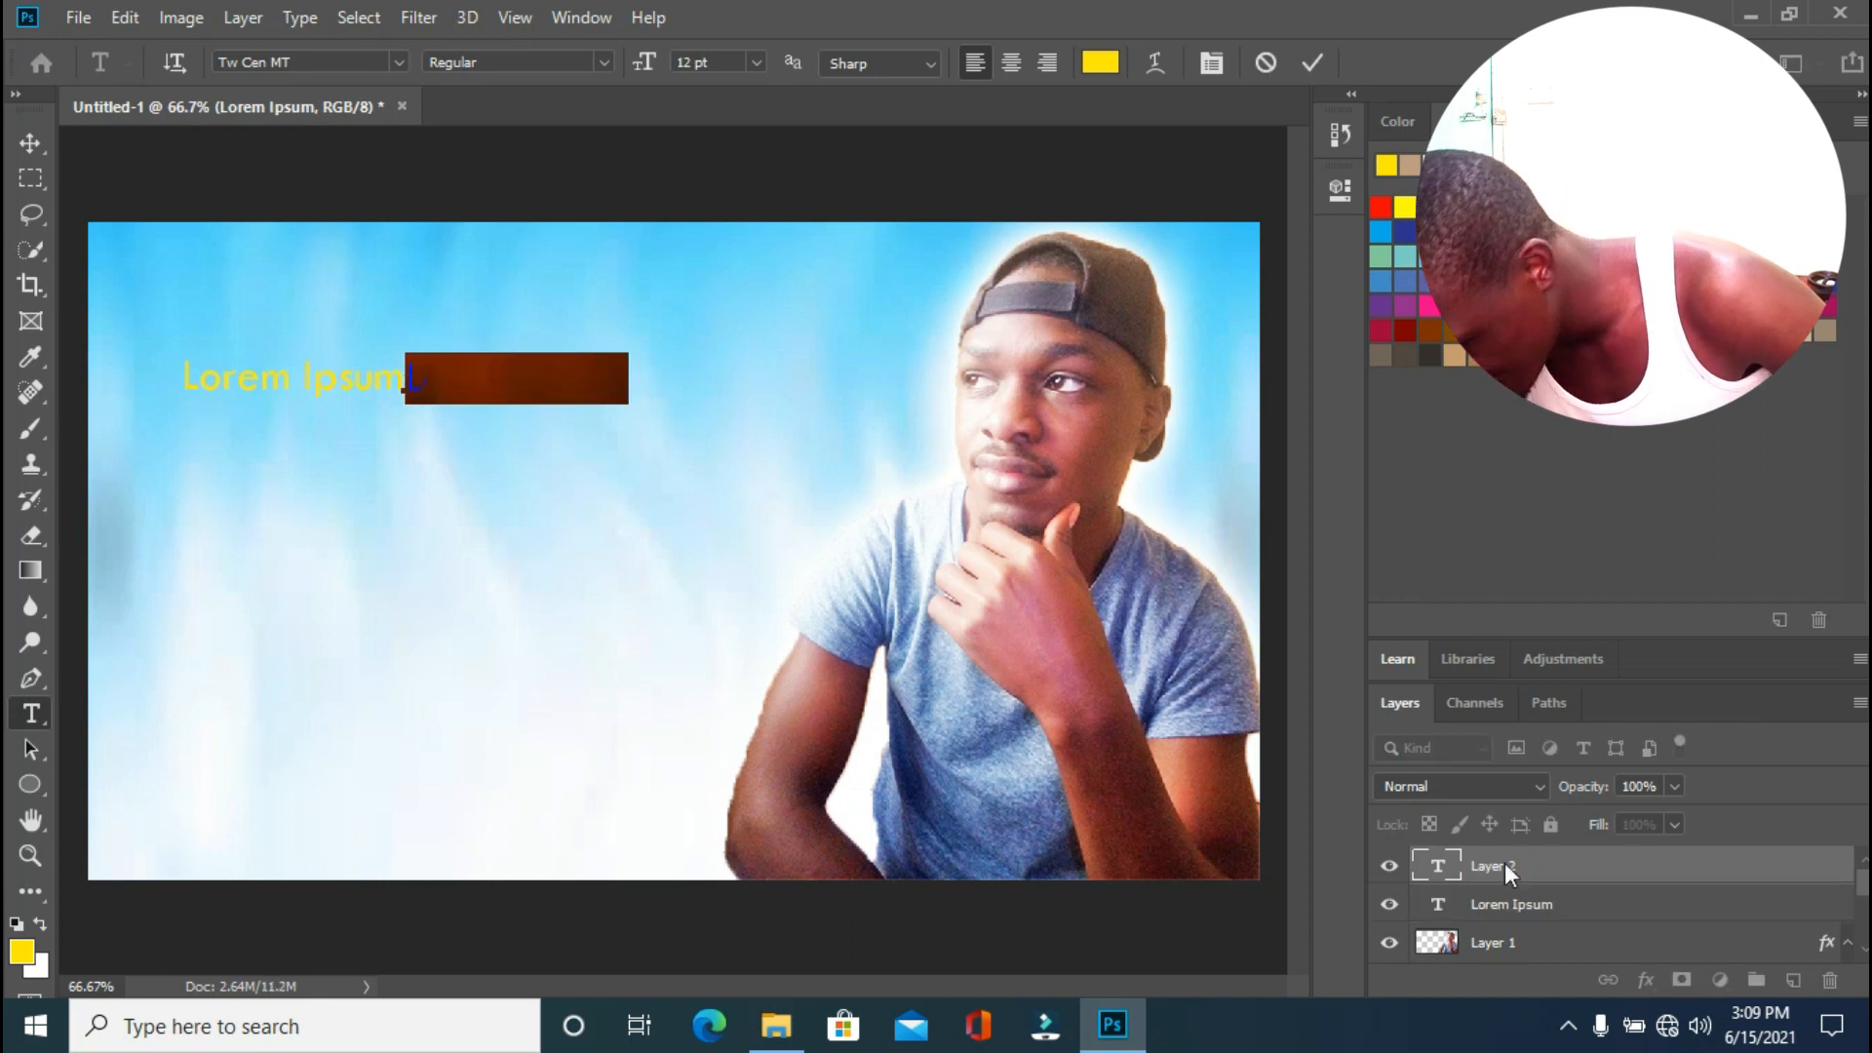
click(1775, 867)
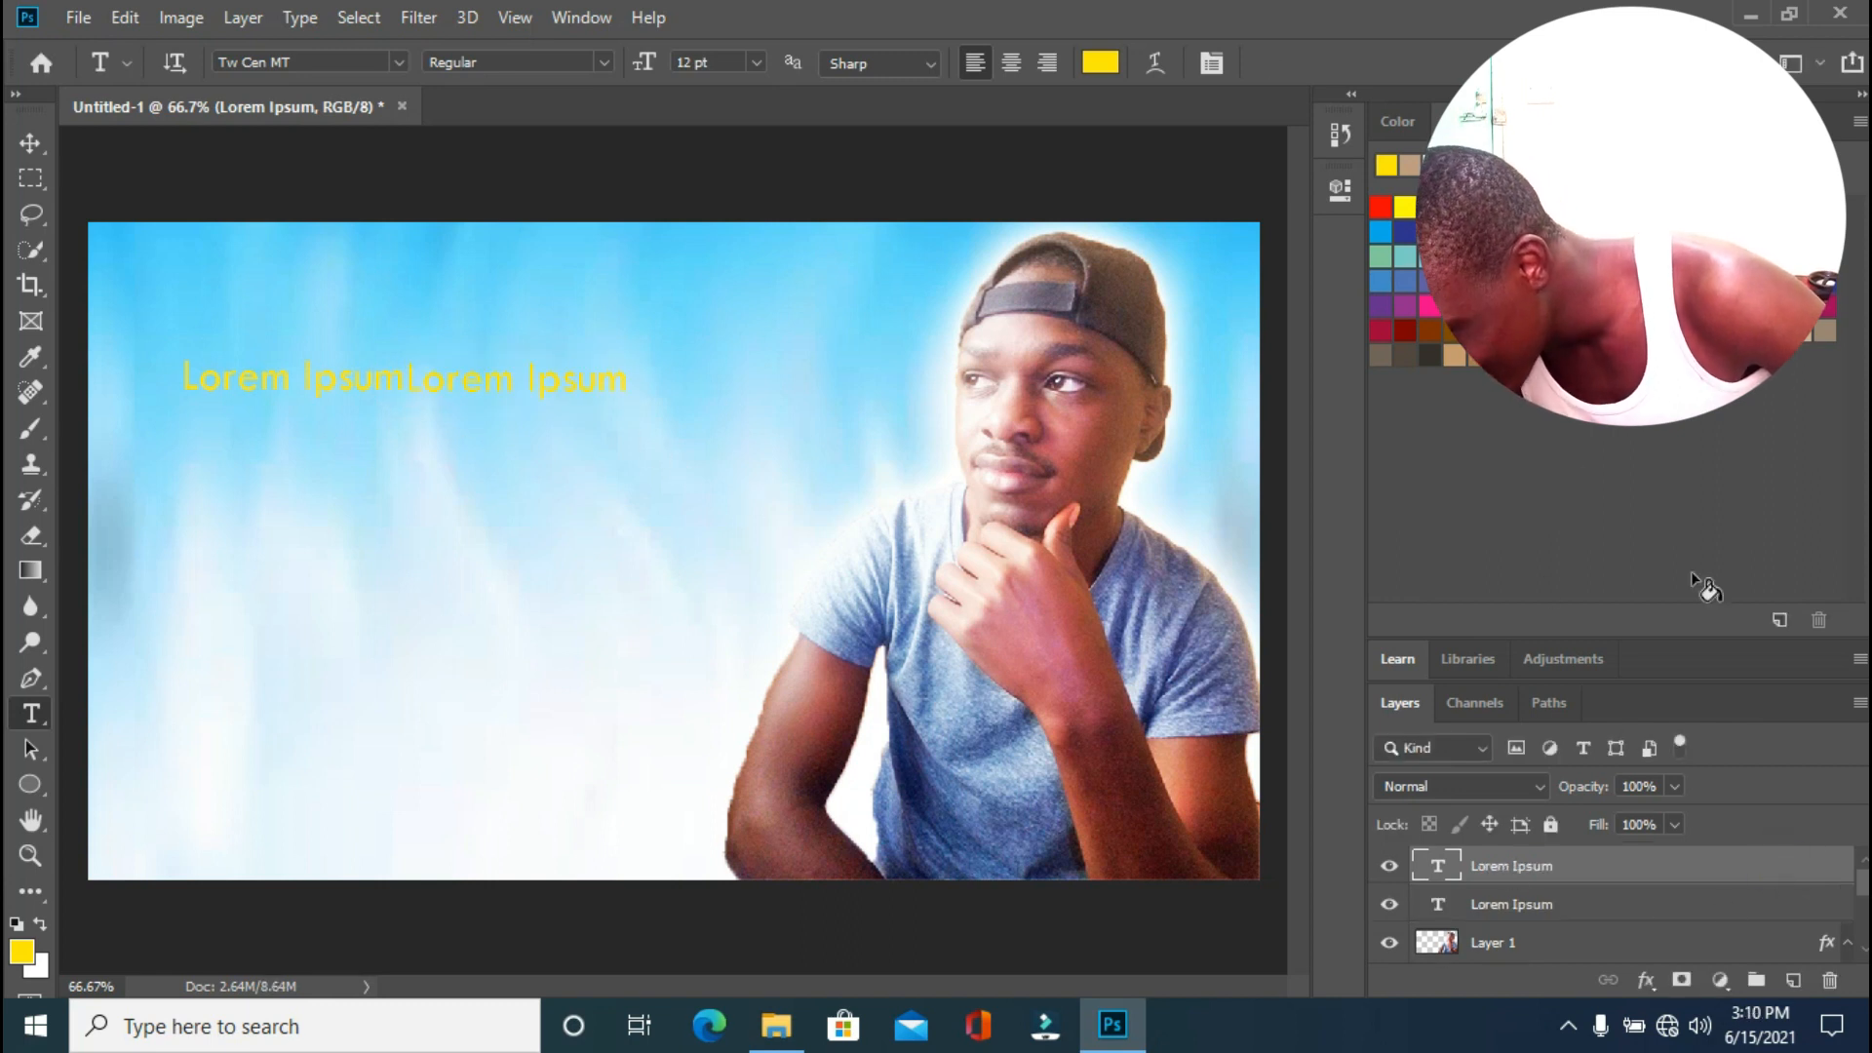
right_click(1809, 866)
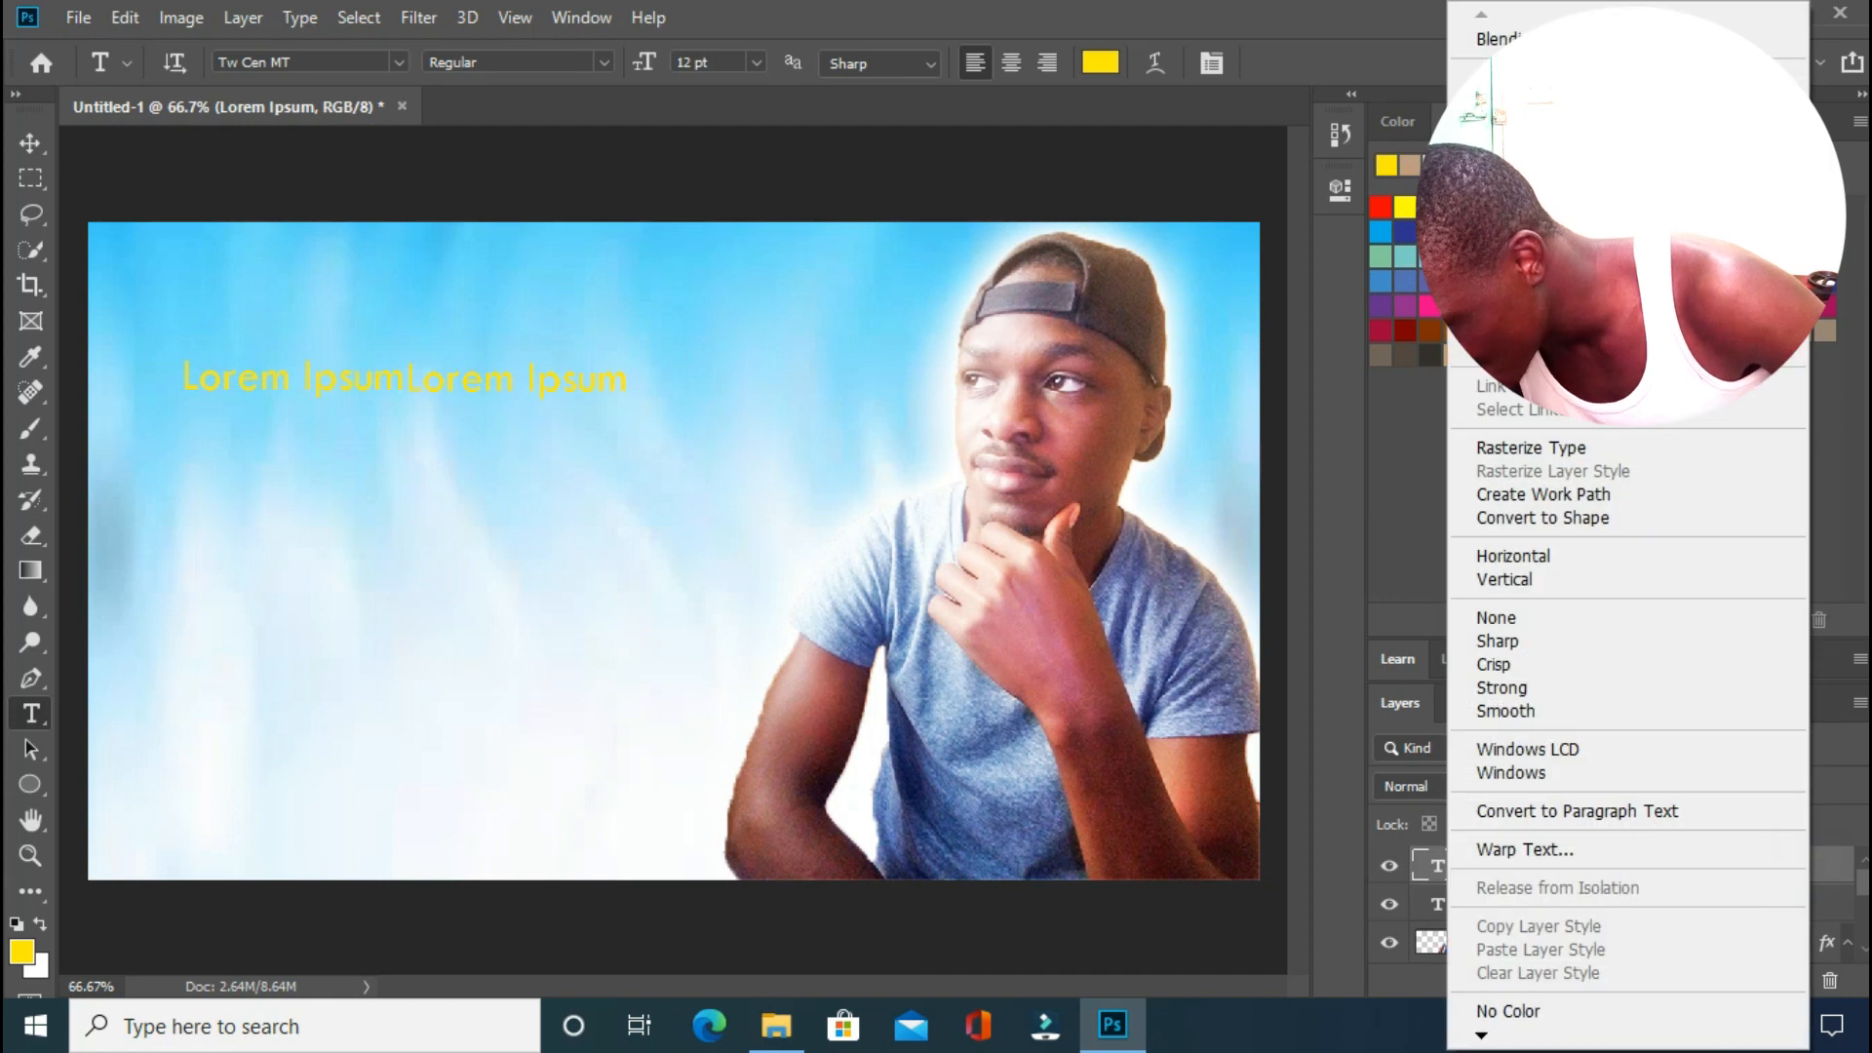
click(1521, 146)
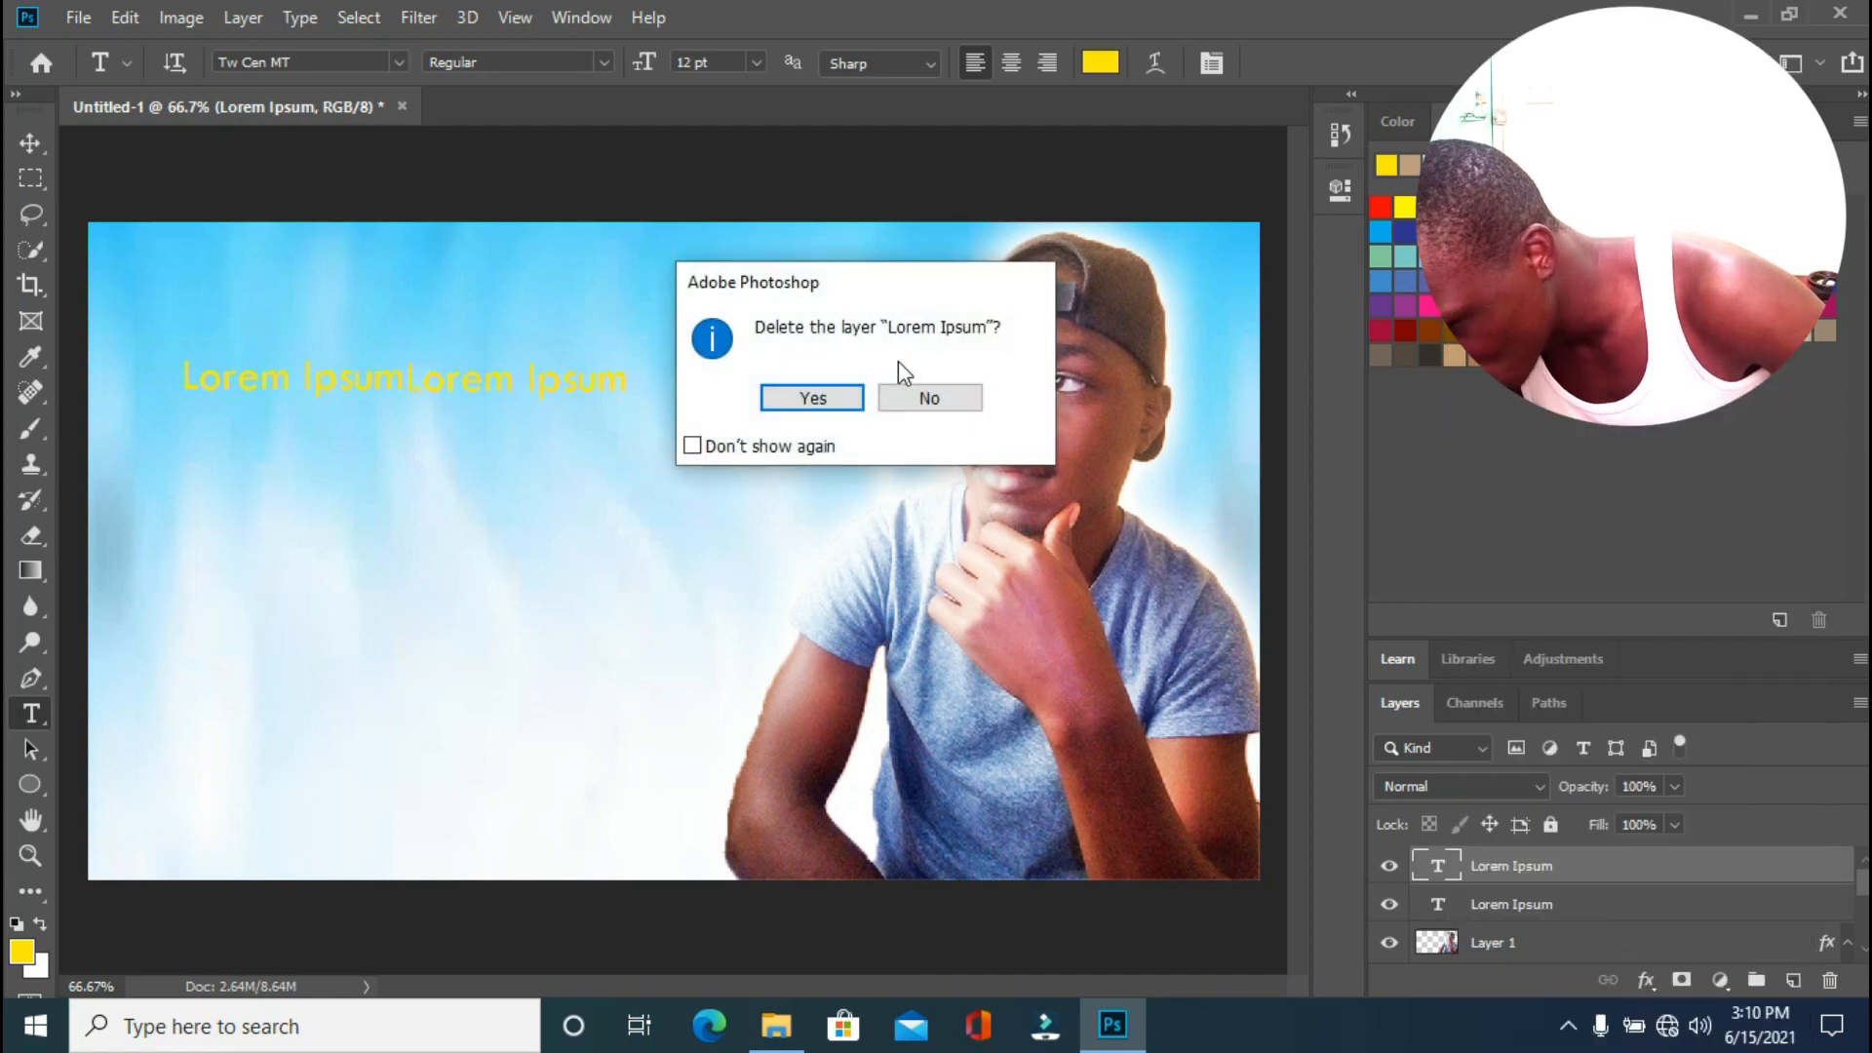
click(895, 385)
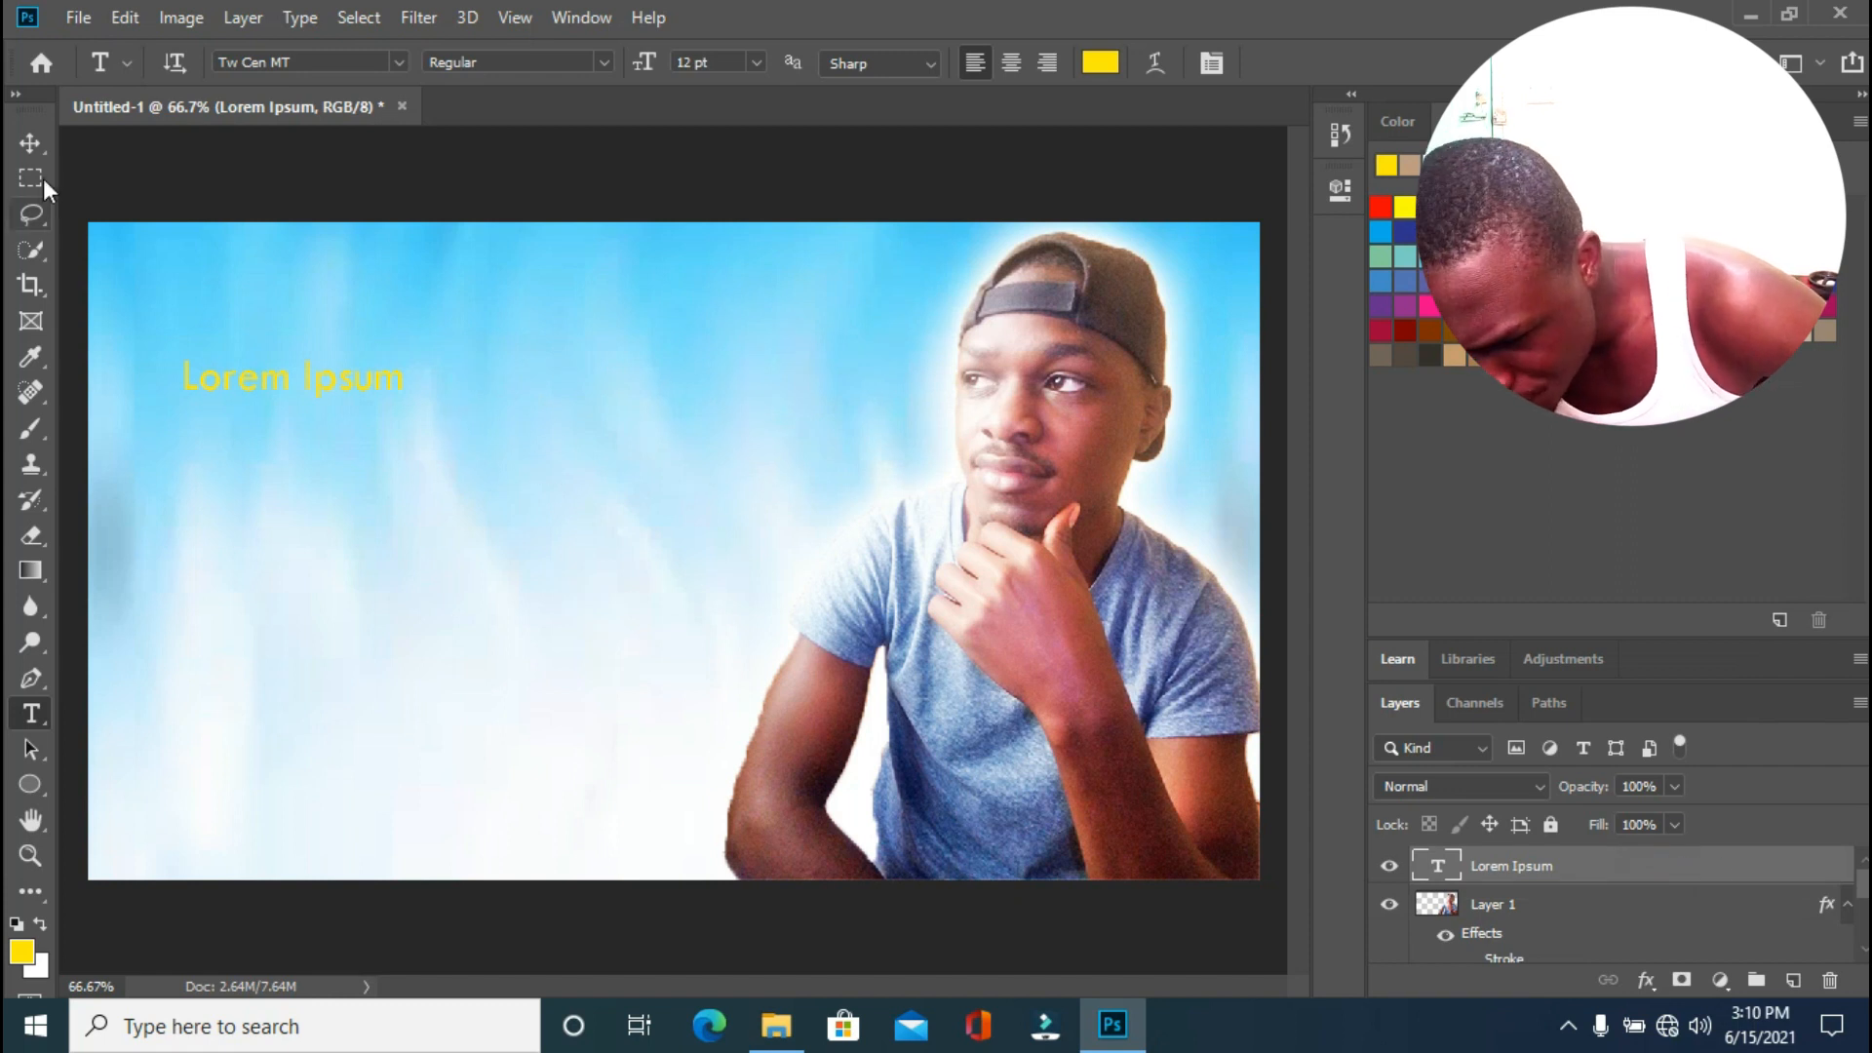
Replace the Lorem Ipsum text with BEGINNER and set its font to Burbank Big Condensed Black.
click(30, 143)
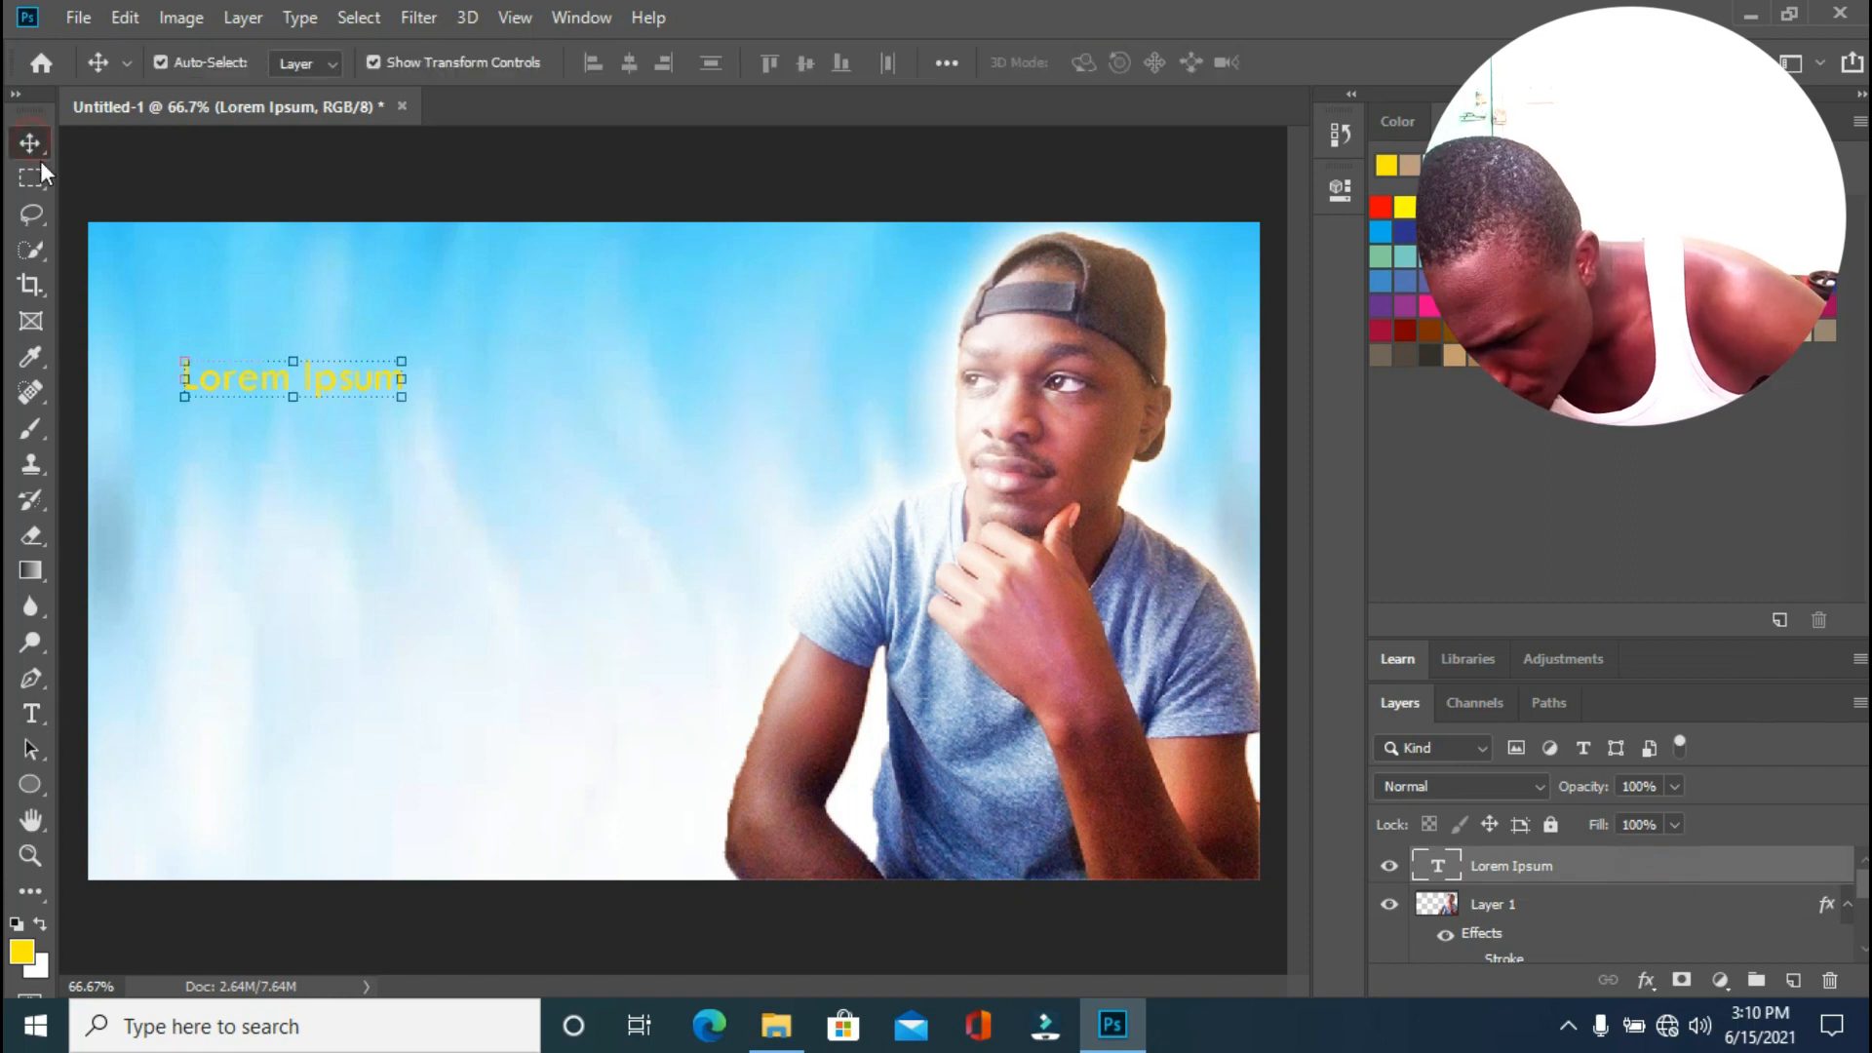
double_click(368, 381)
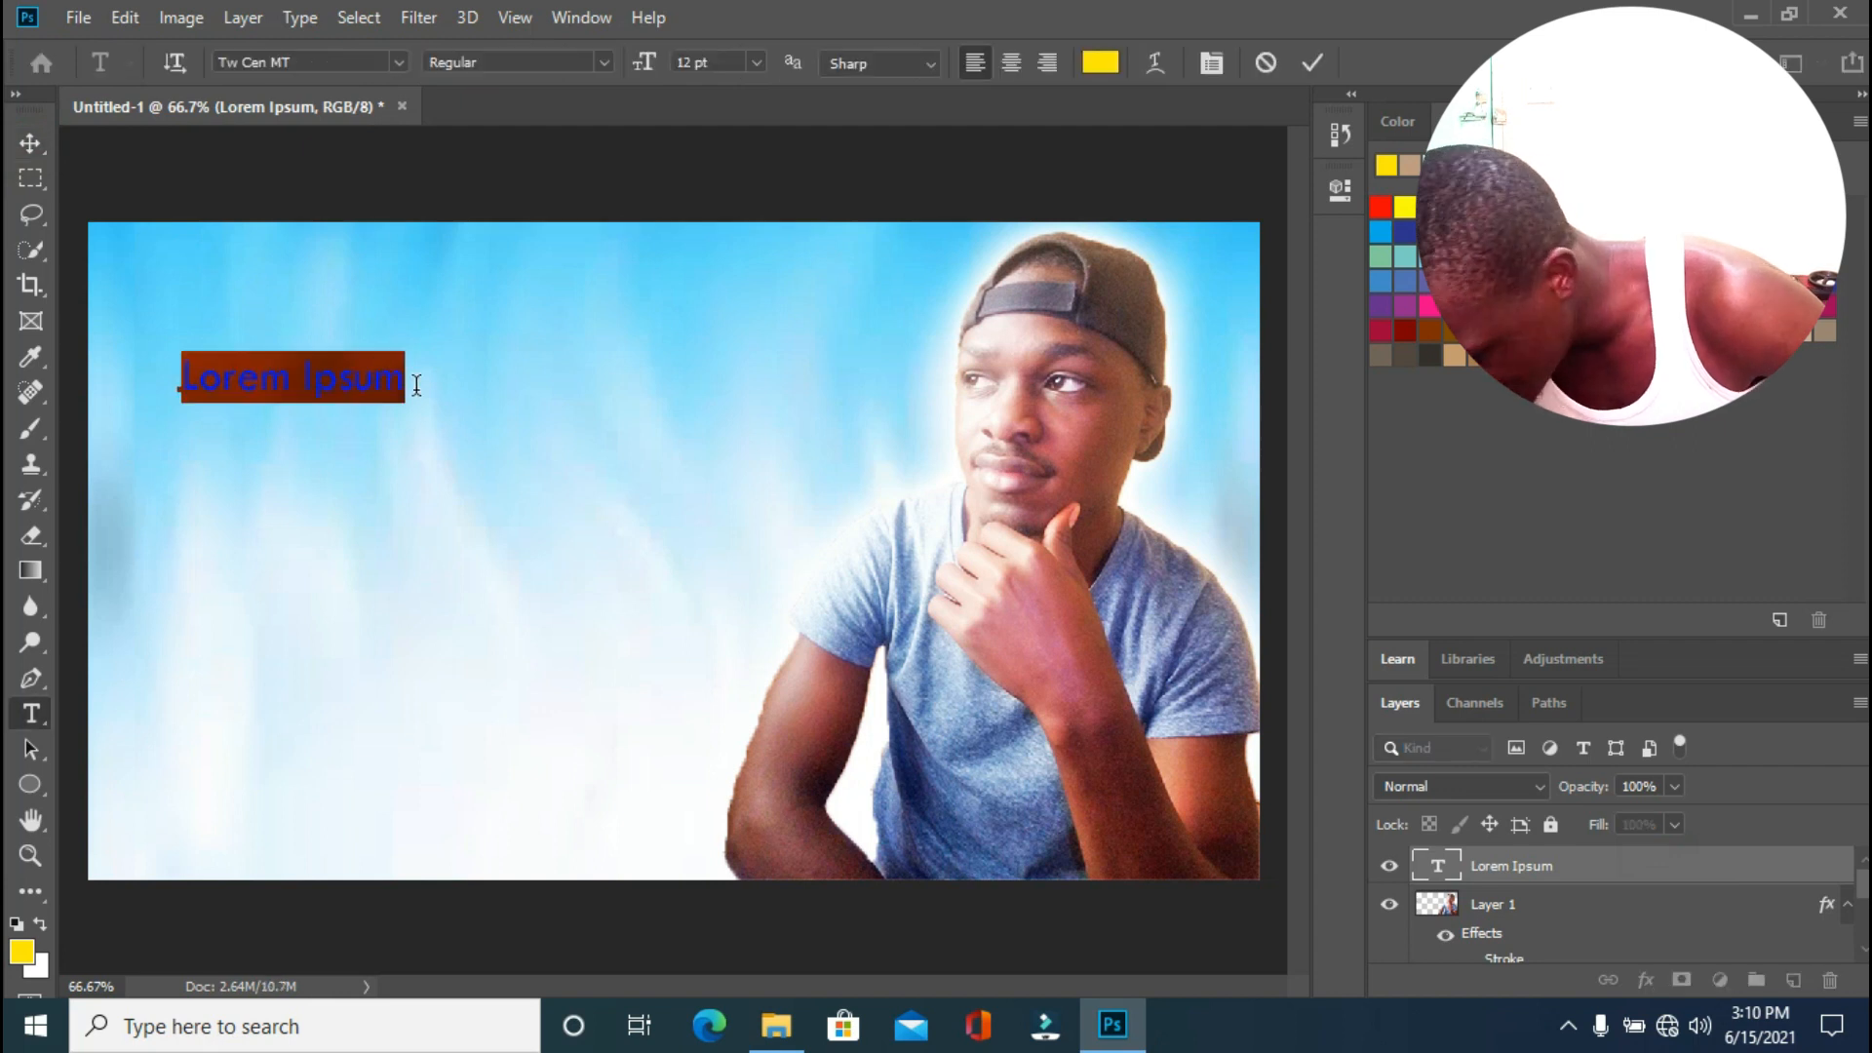
key(BackSpace)
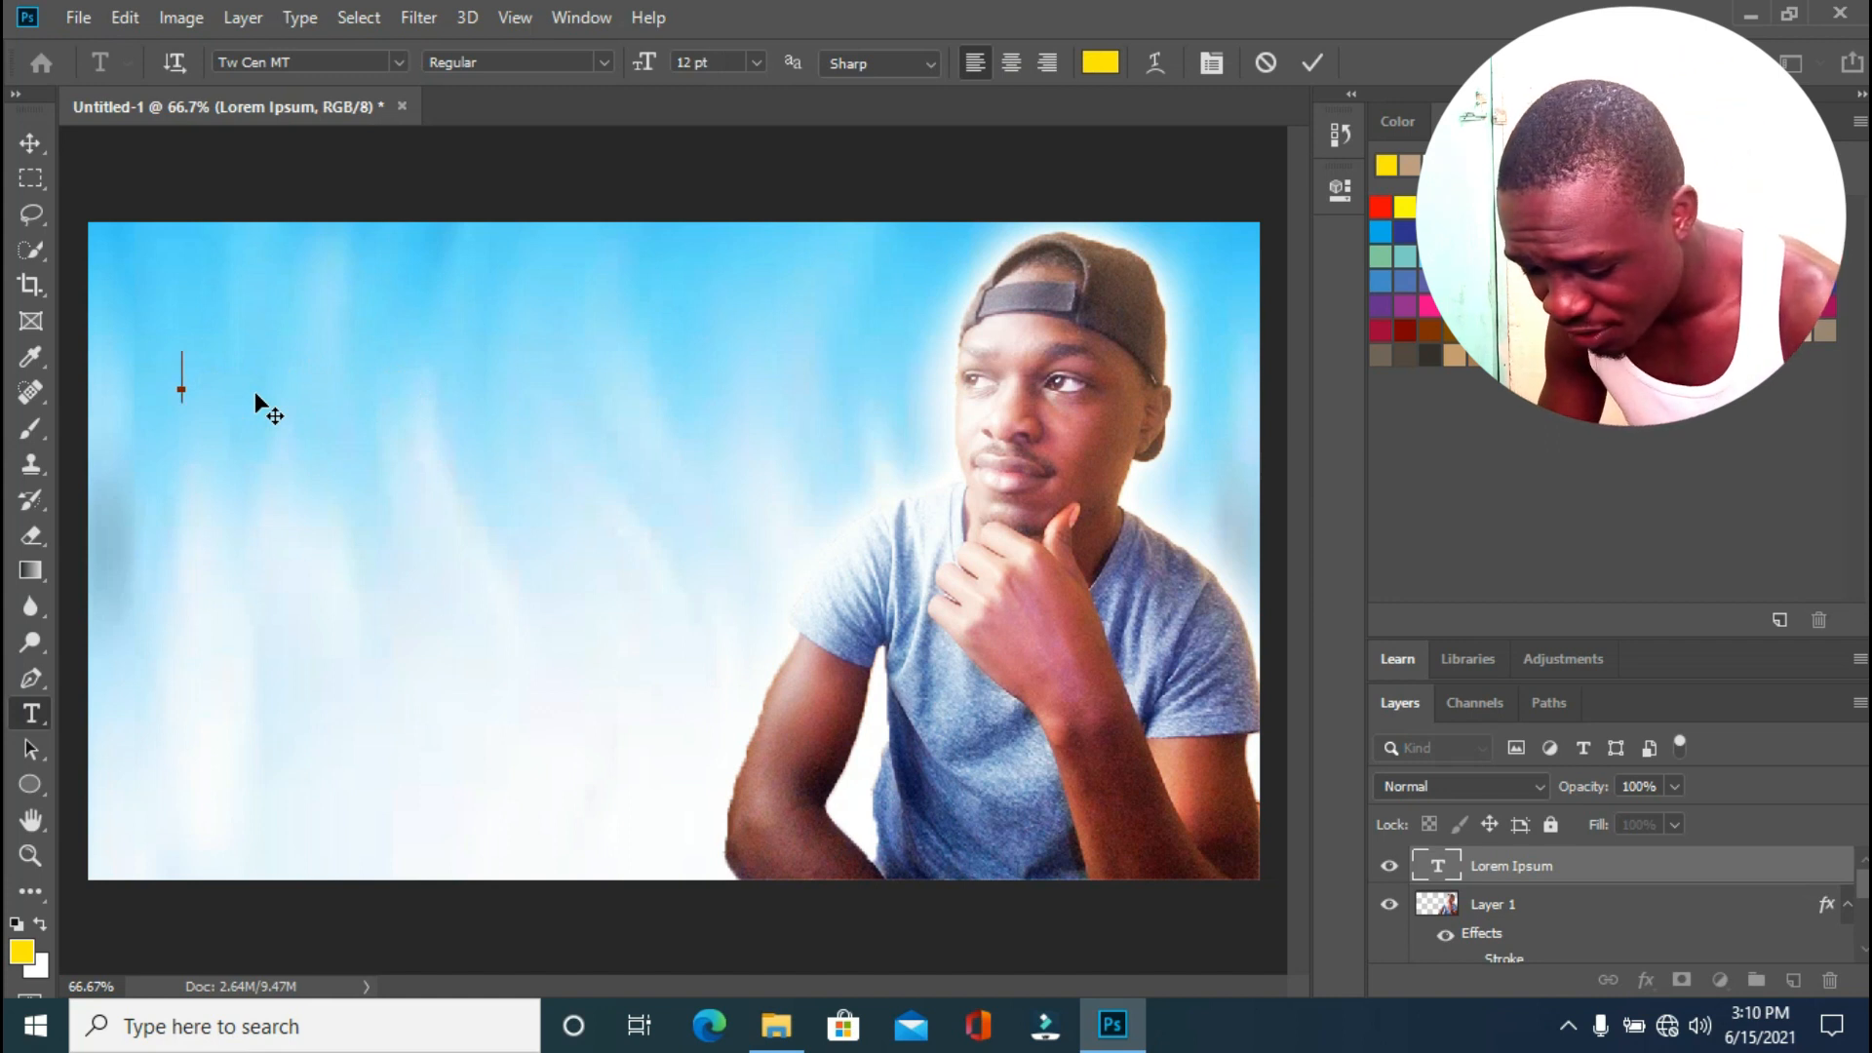
text(BE)
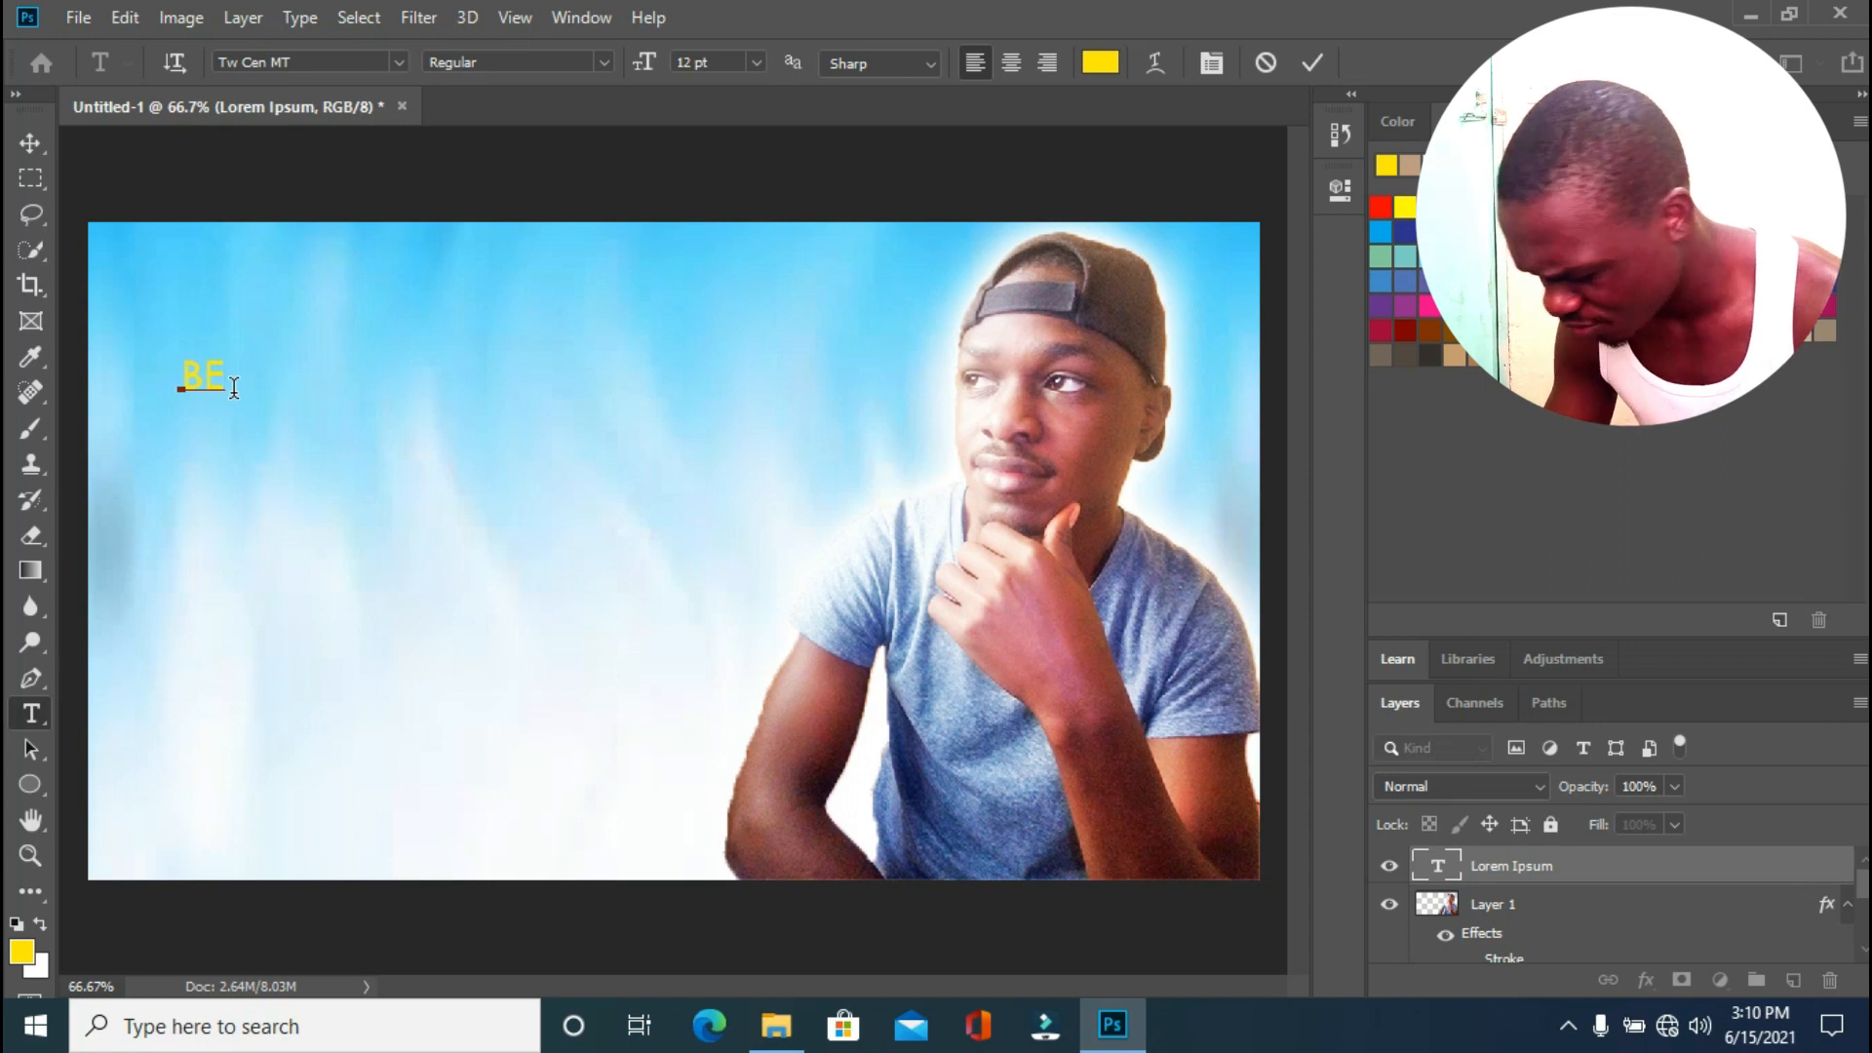
text(GINNE)
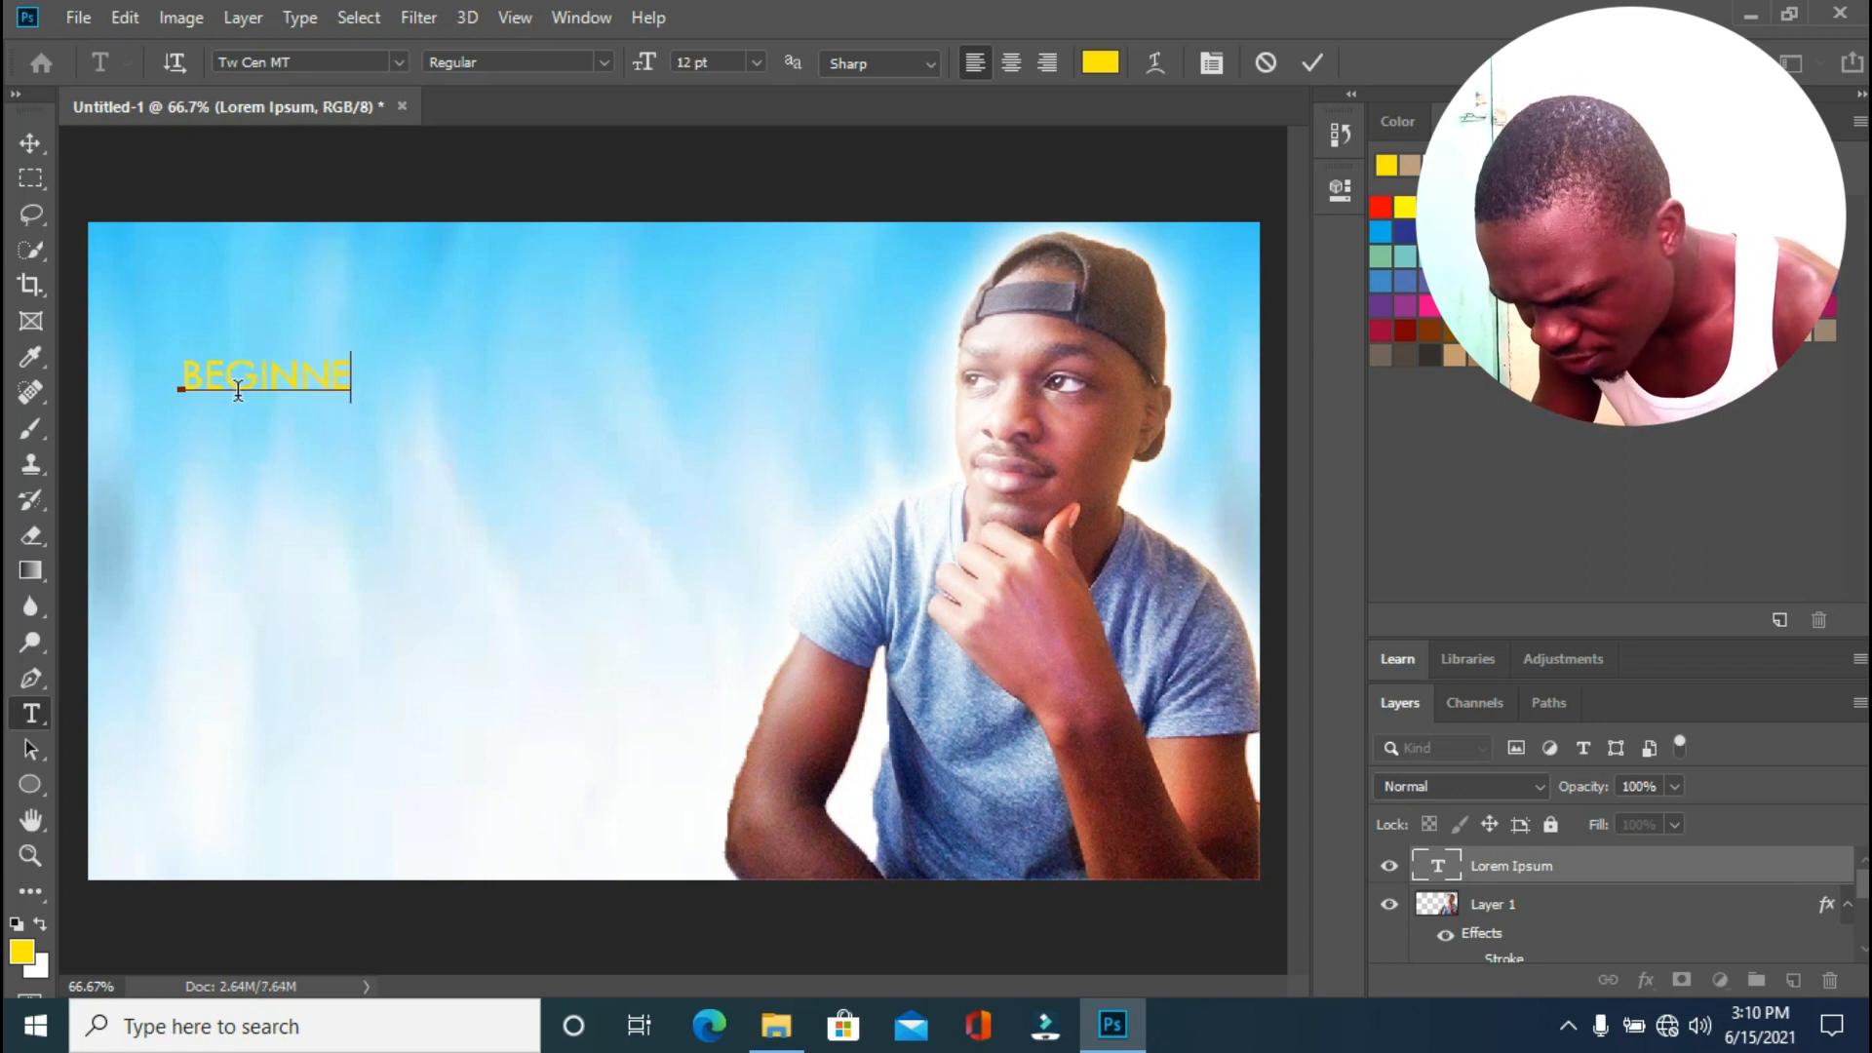
text(R)
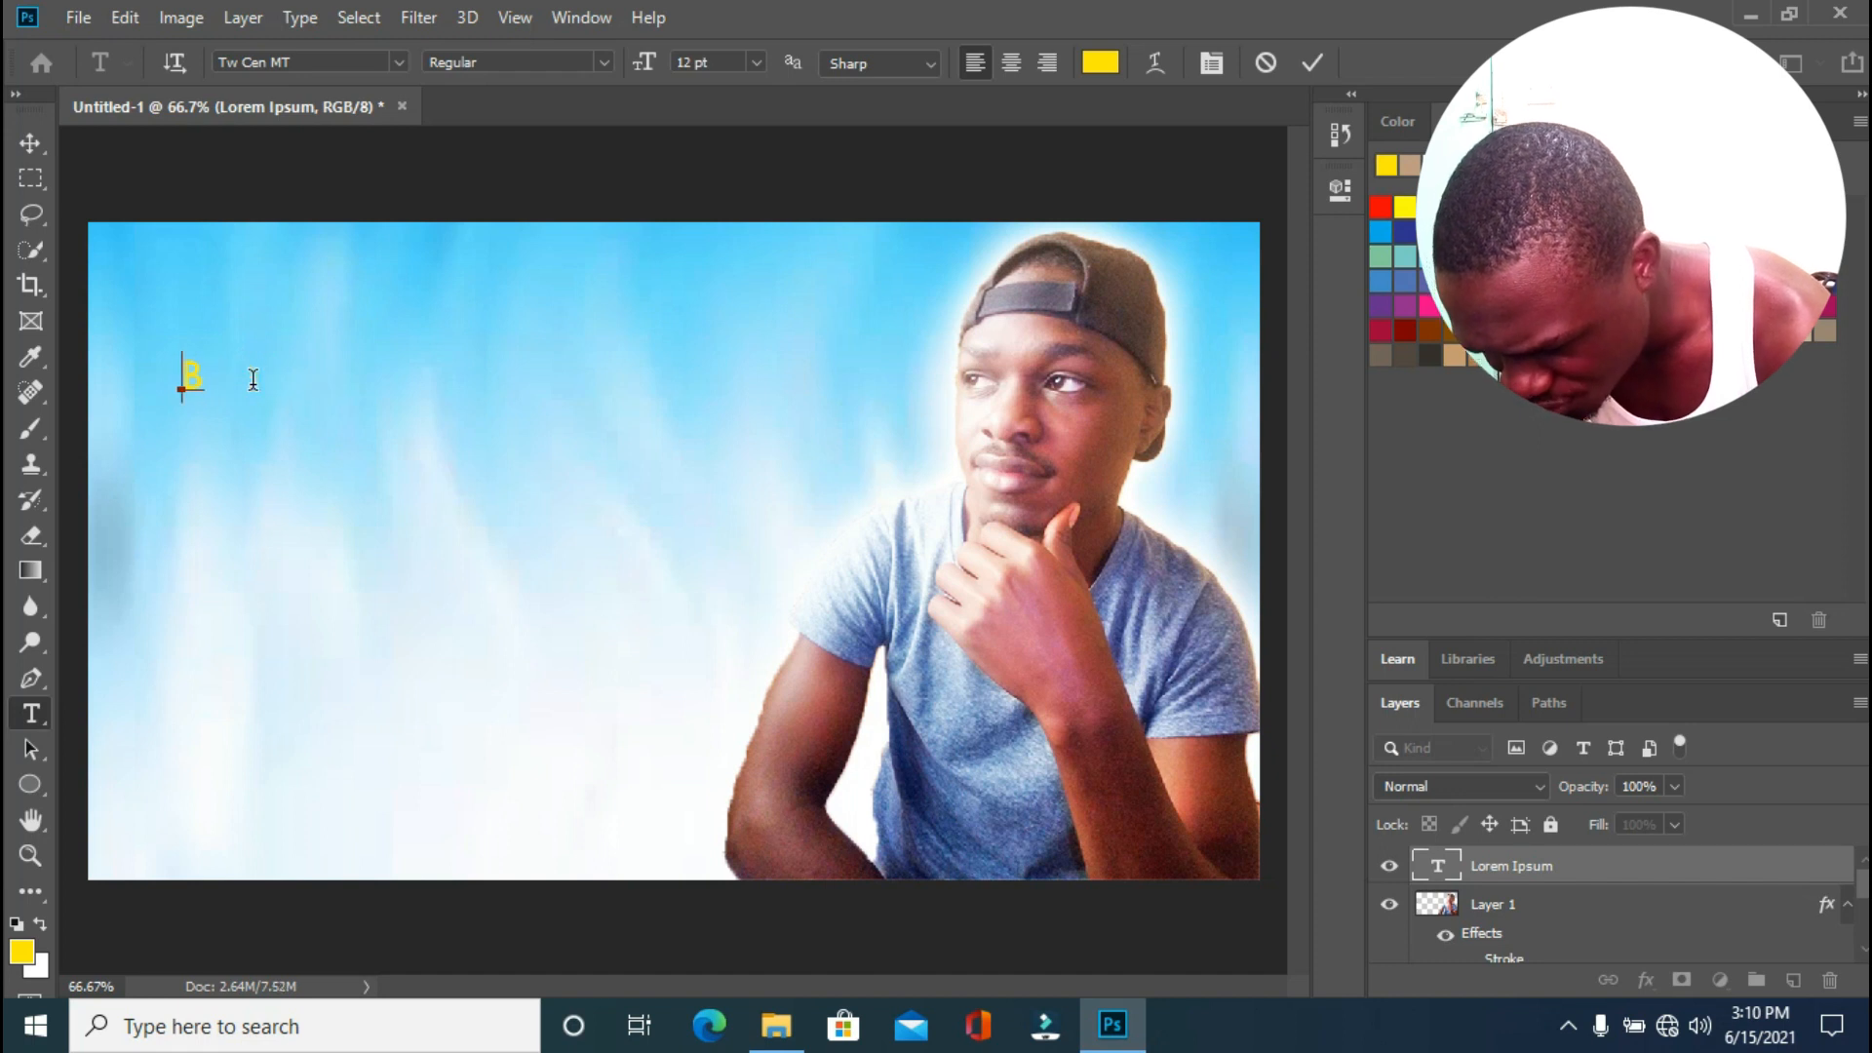
click(376, 62)
text(burb)
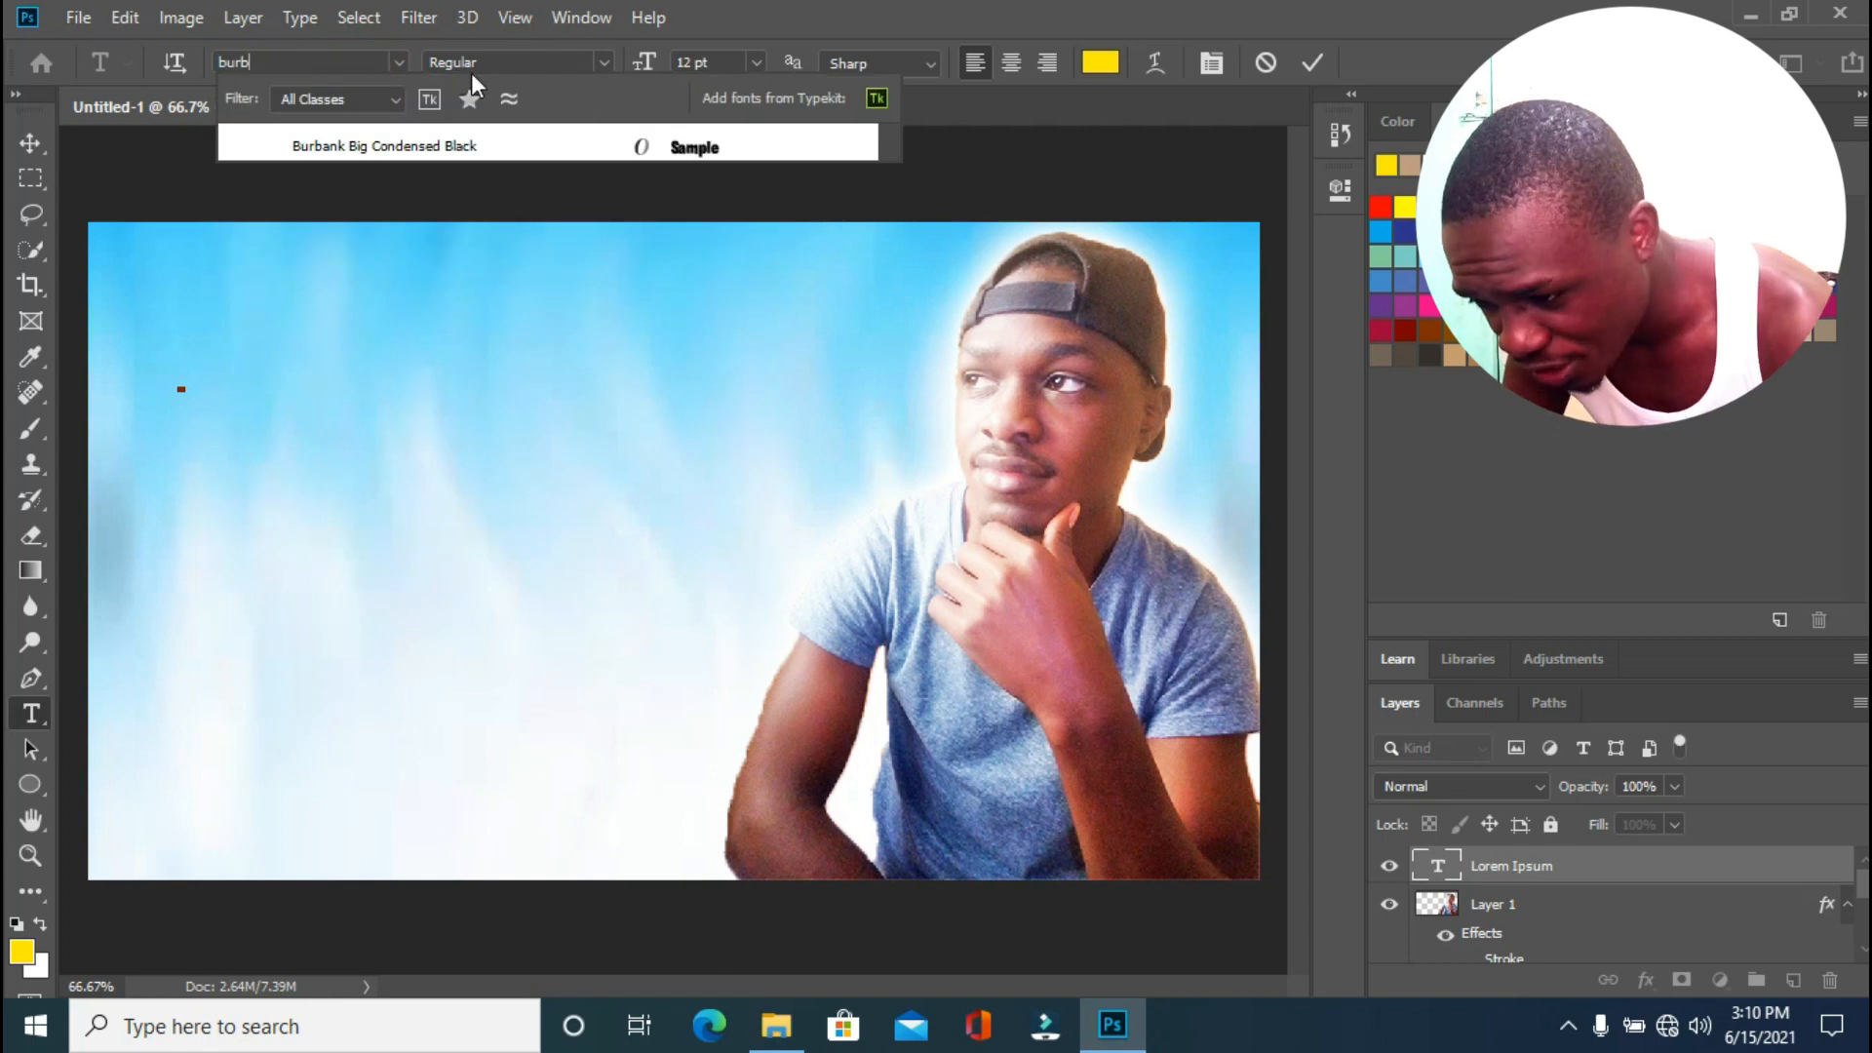
click(441, 144)
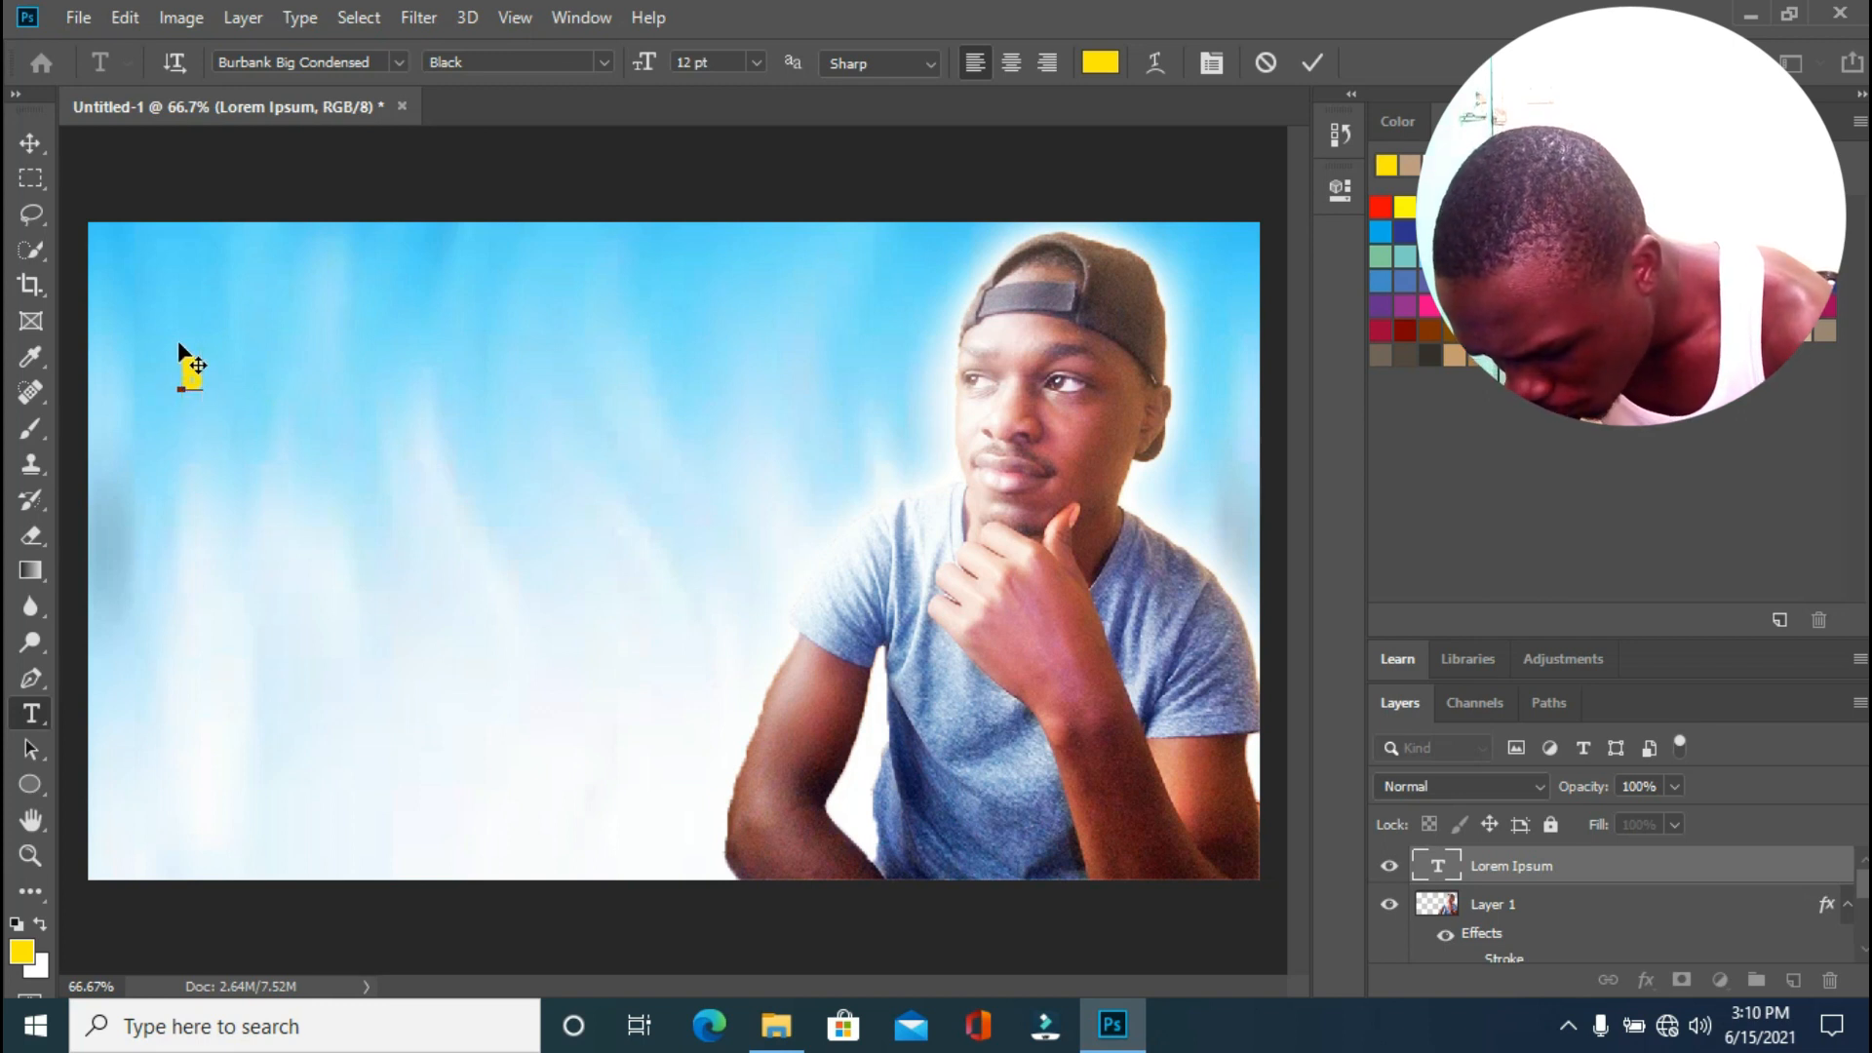
text(INNER)
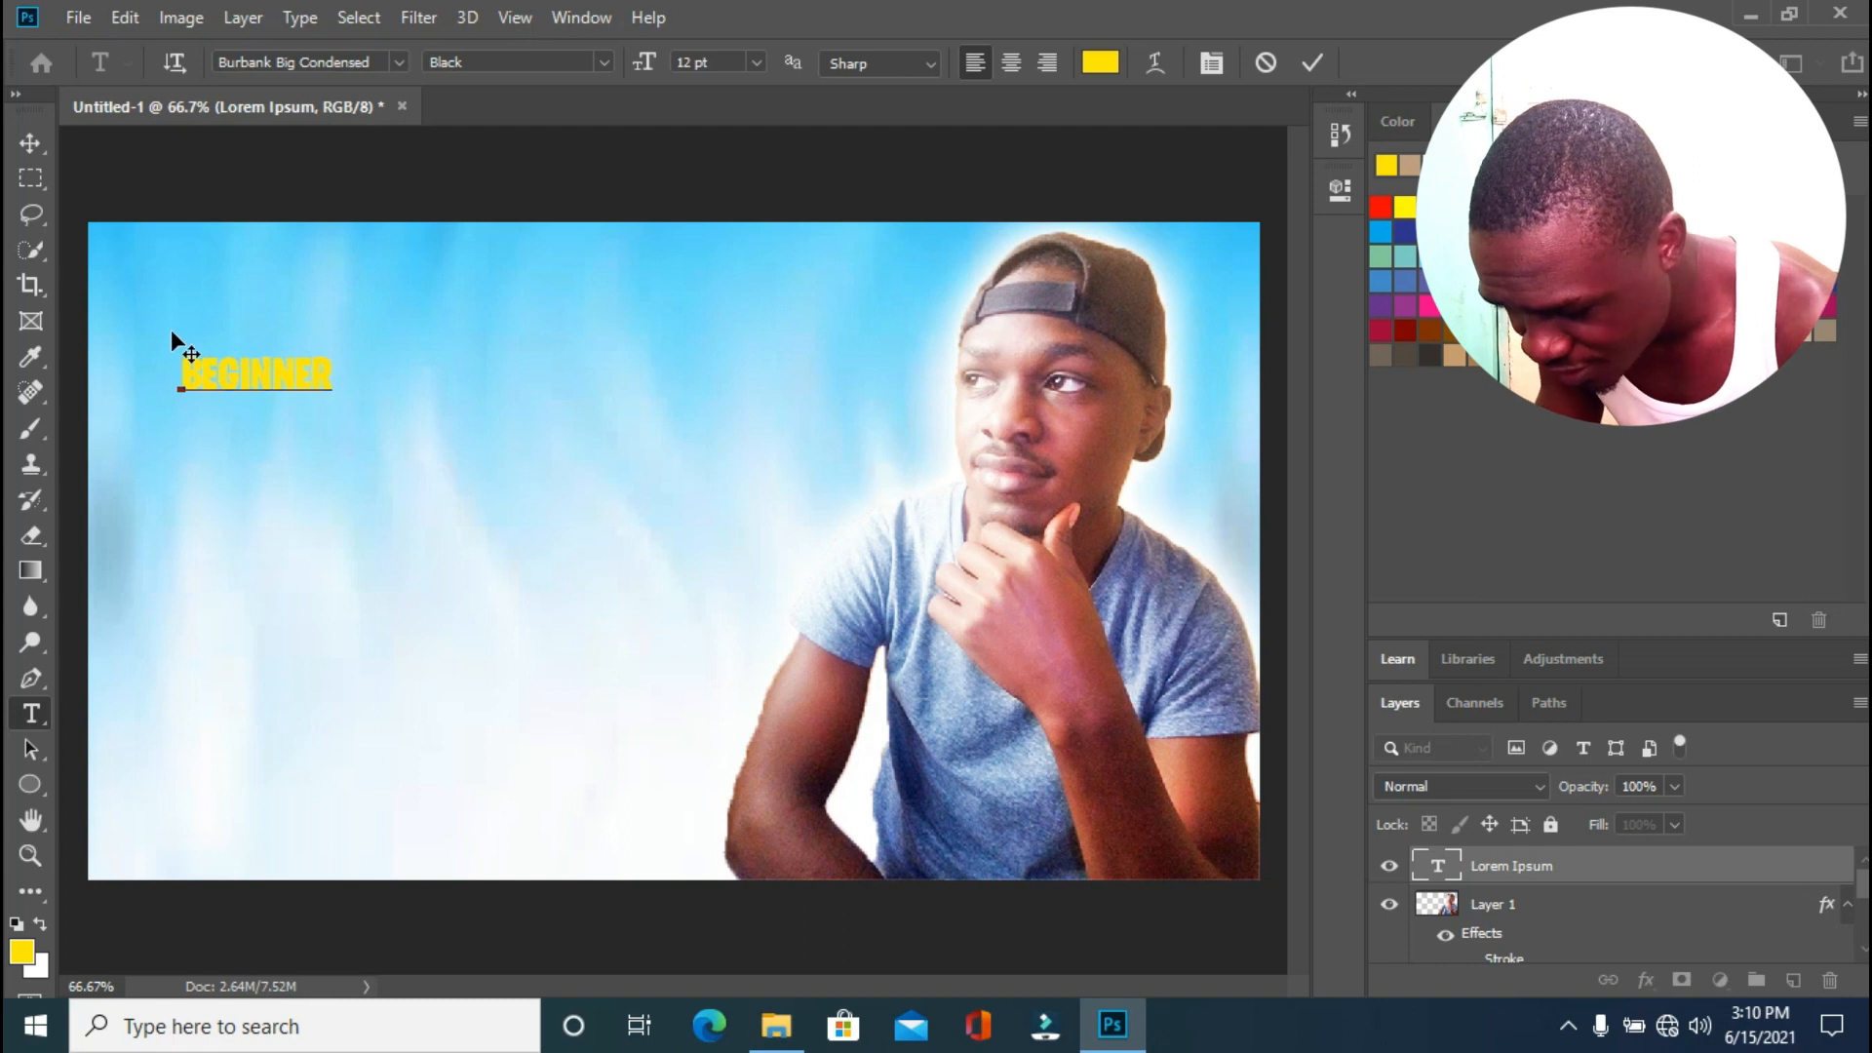
Move BEGINNER higher and add a second text line reading TUTORIAL well below it, on the image's left half.
click(28, 142)
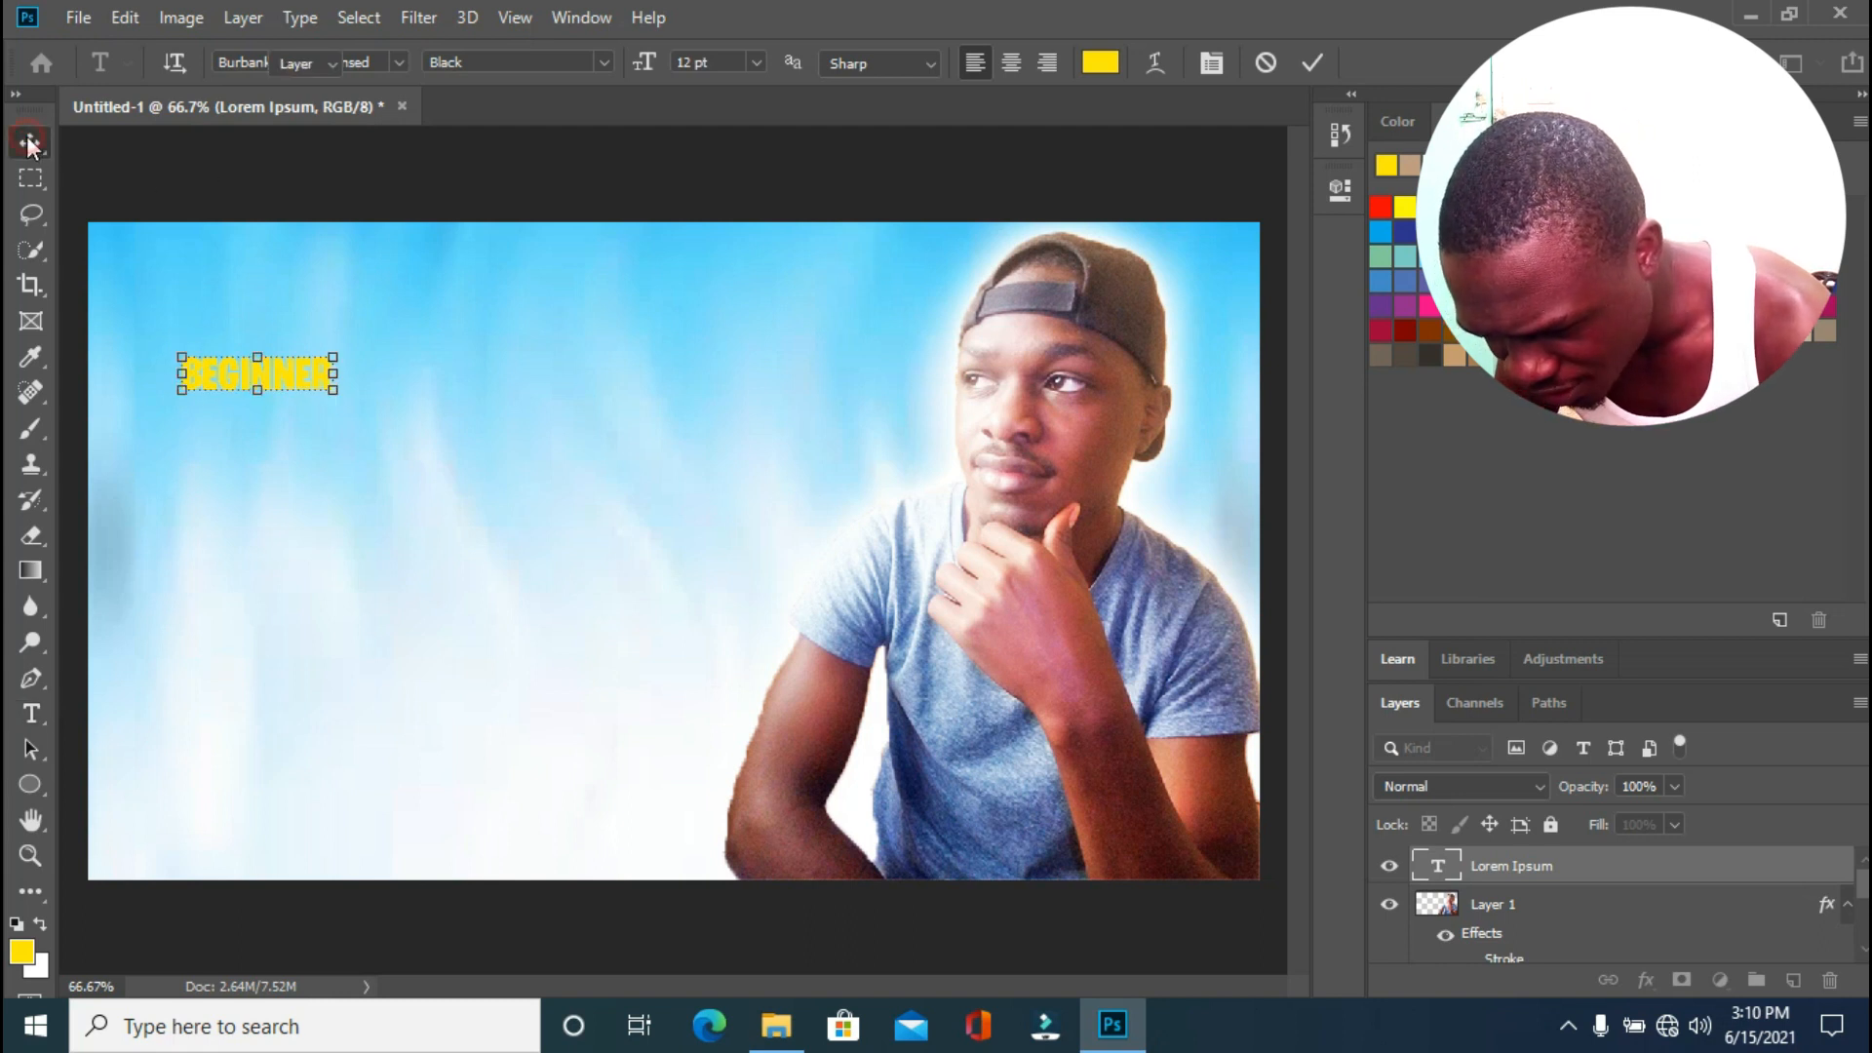
drag(250, 374, 252, 302)
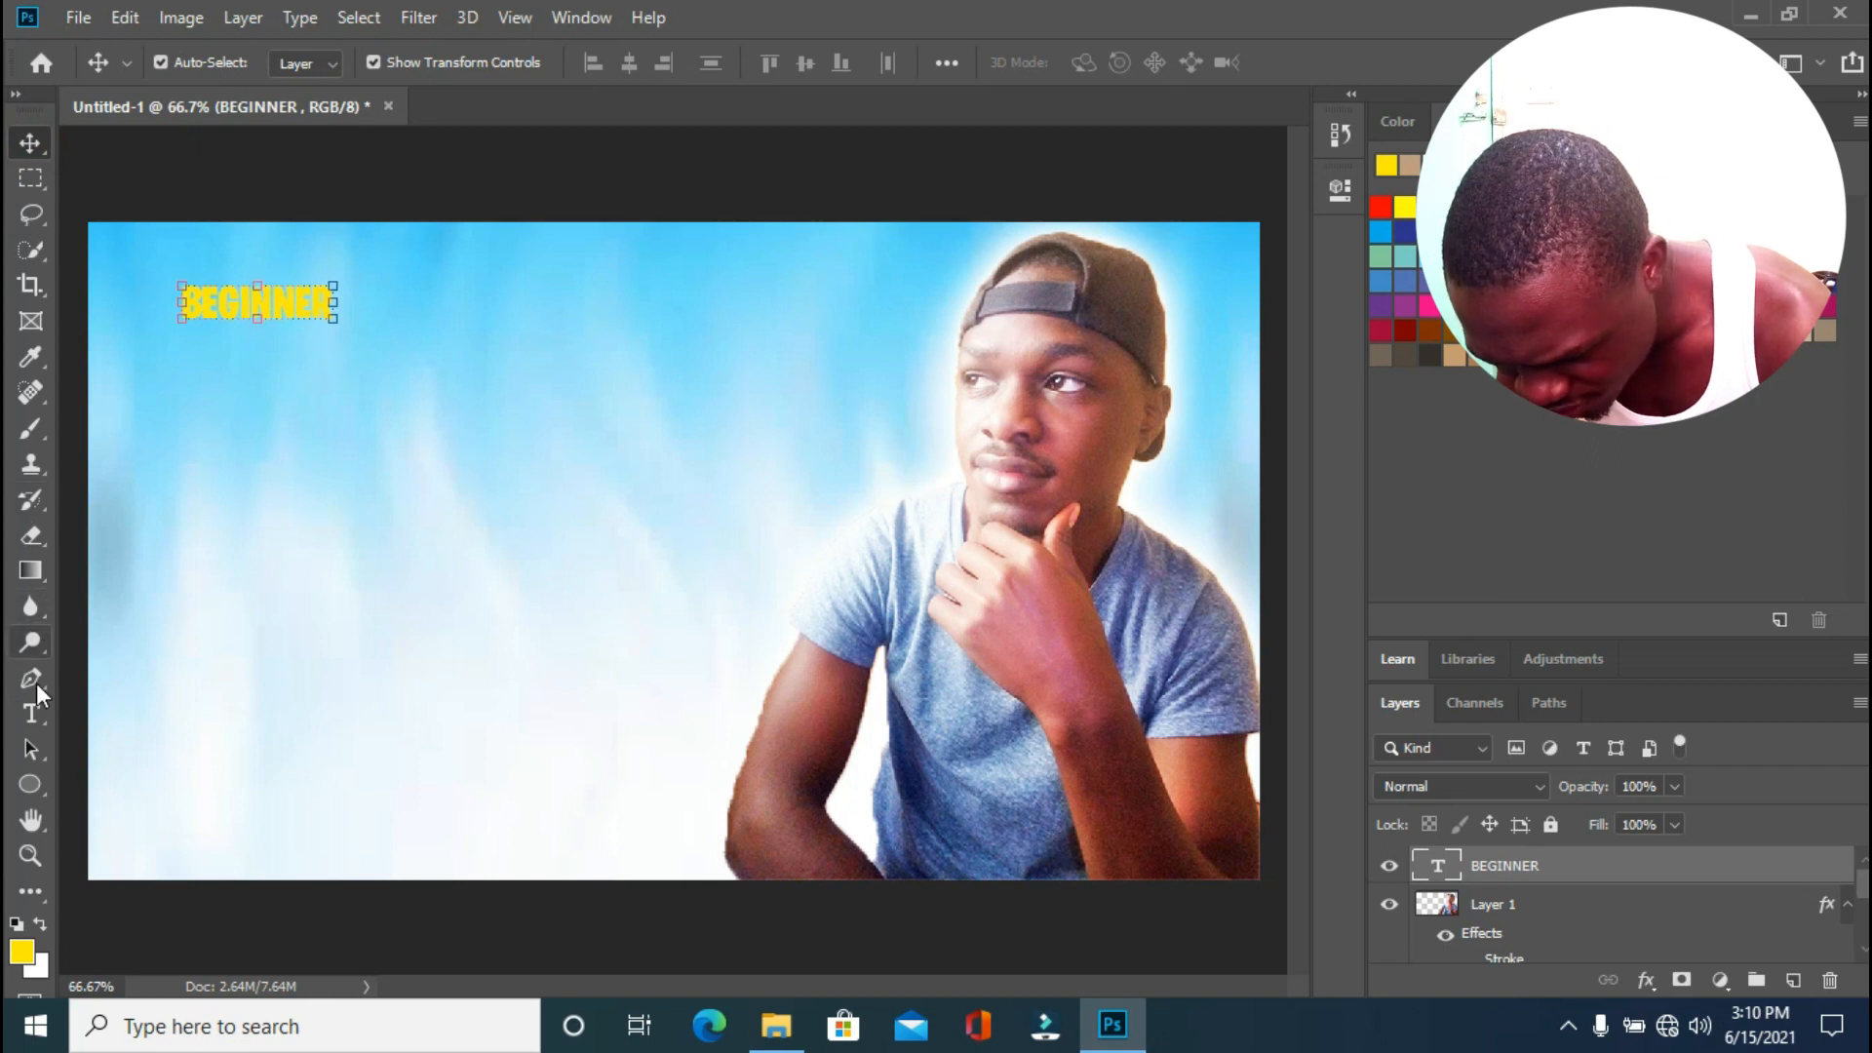
click(32, 712)
click(218, 460)
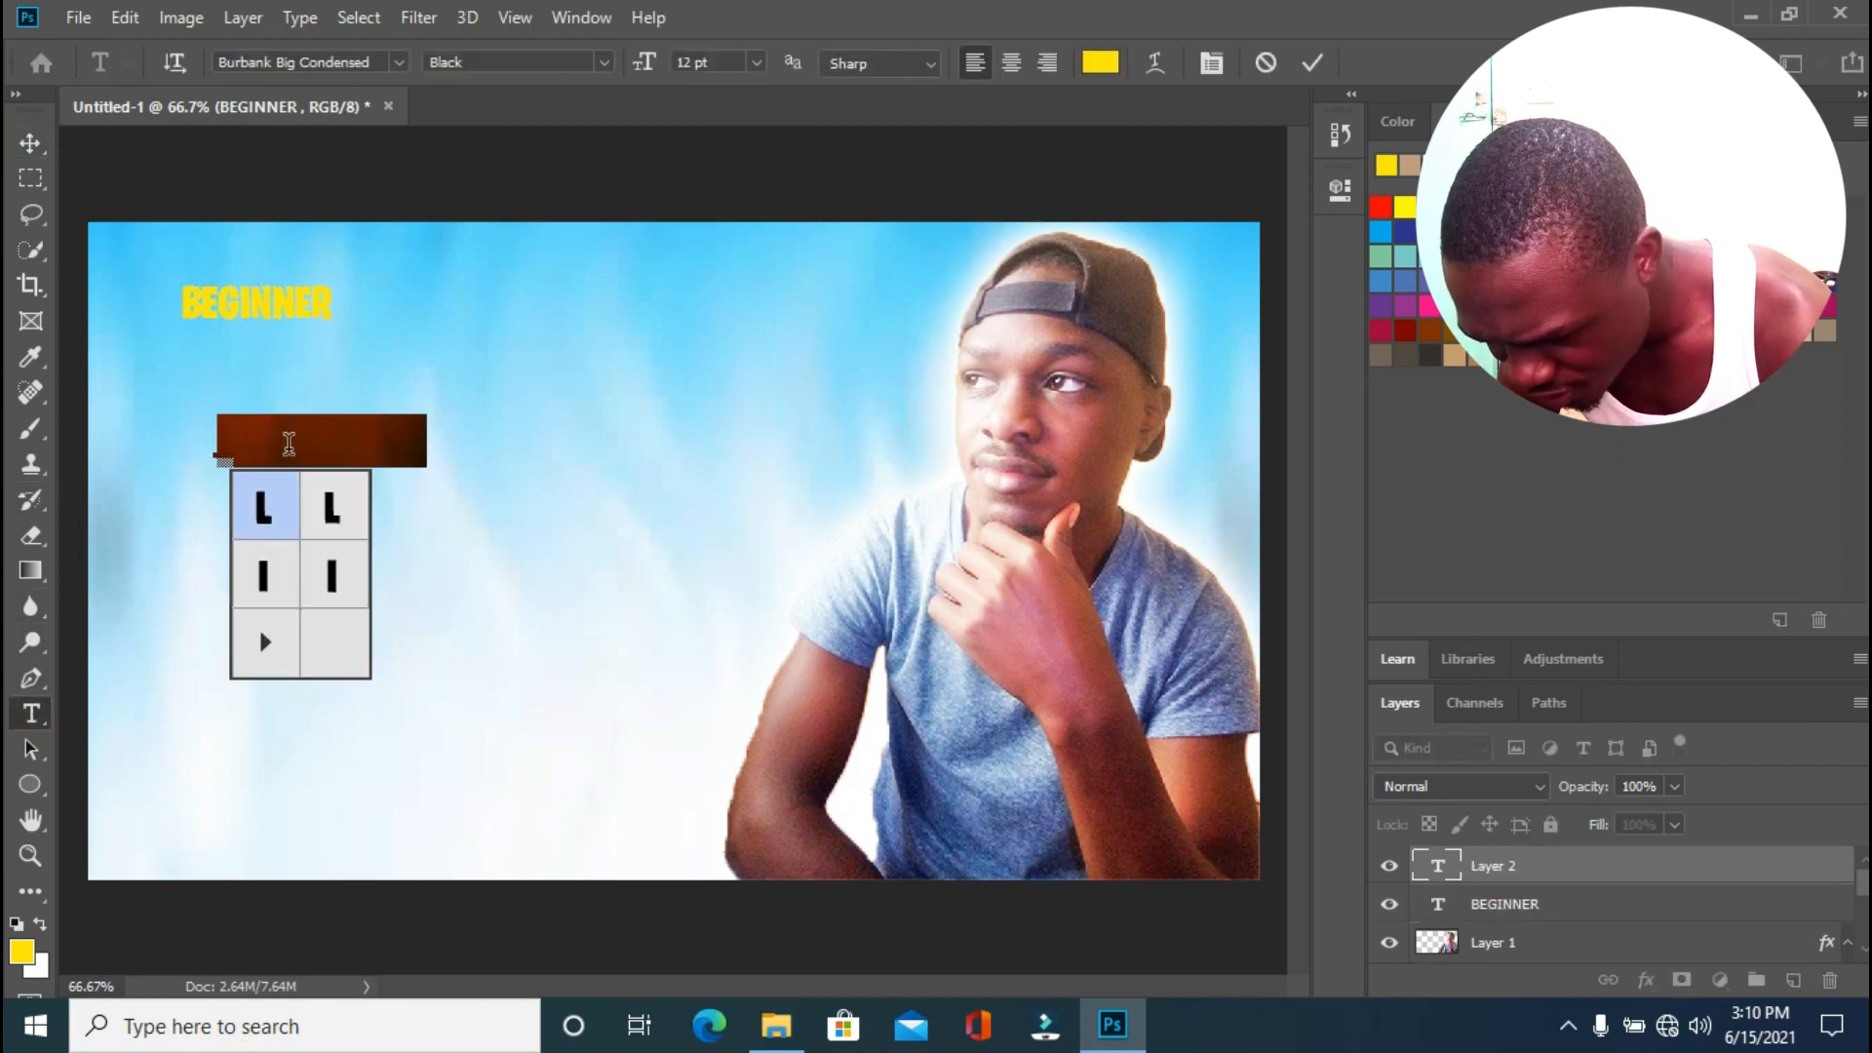
key(BackSpace)
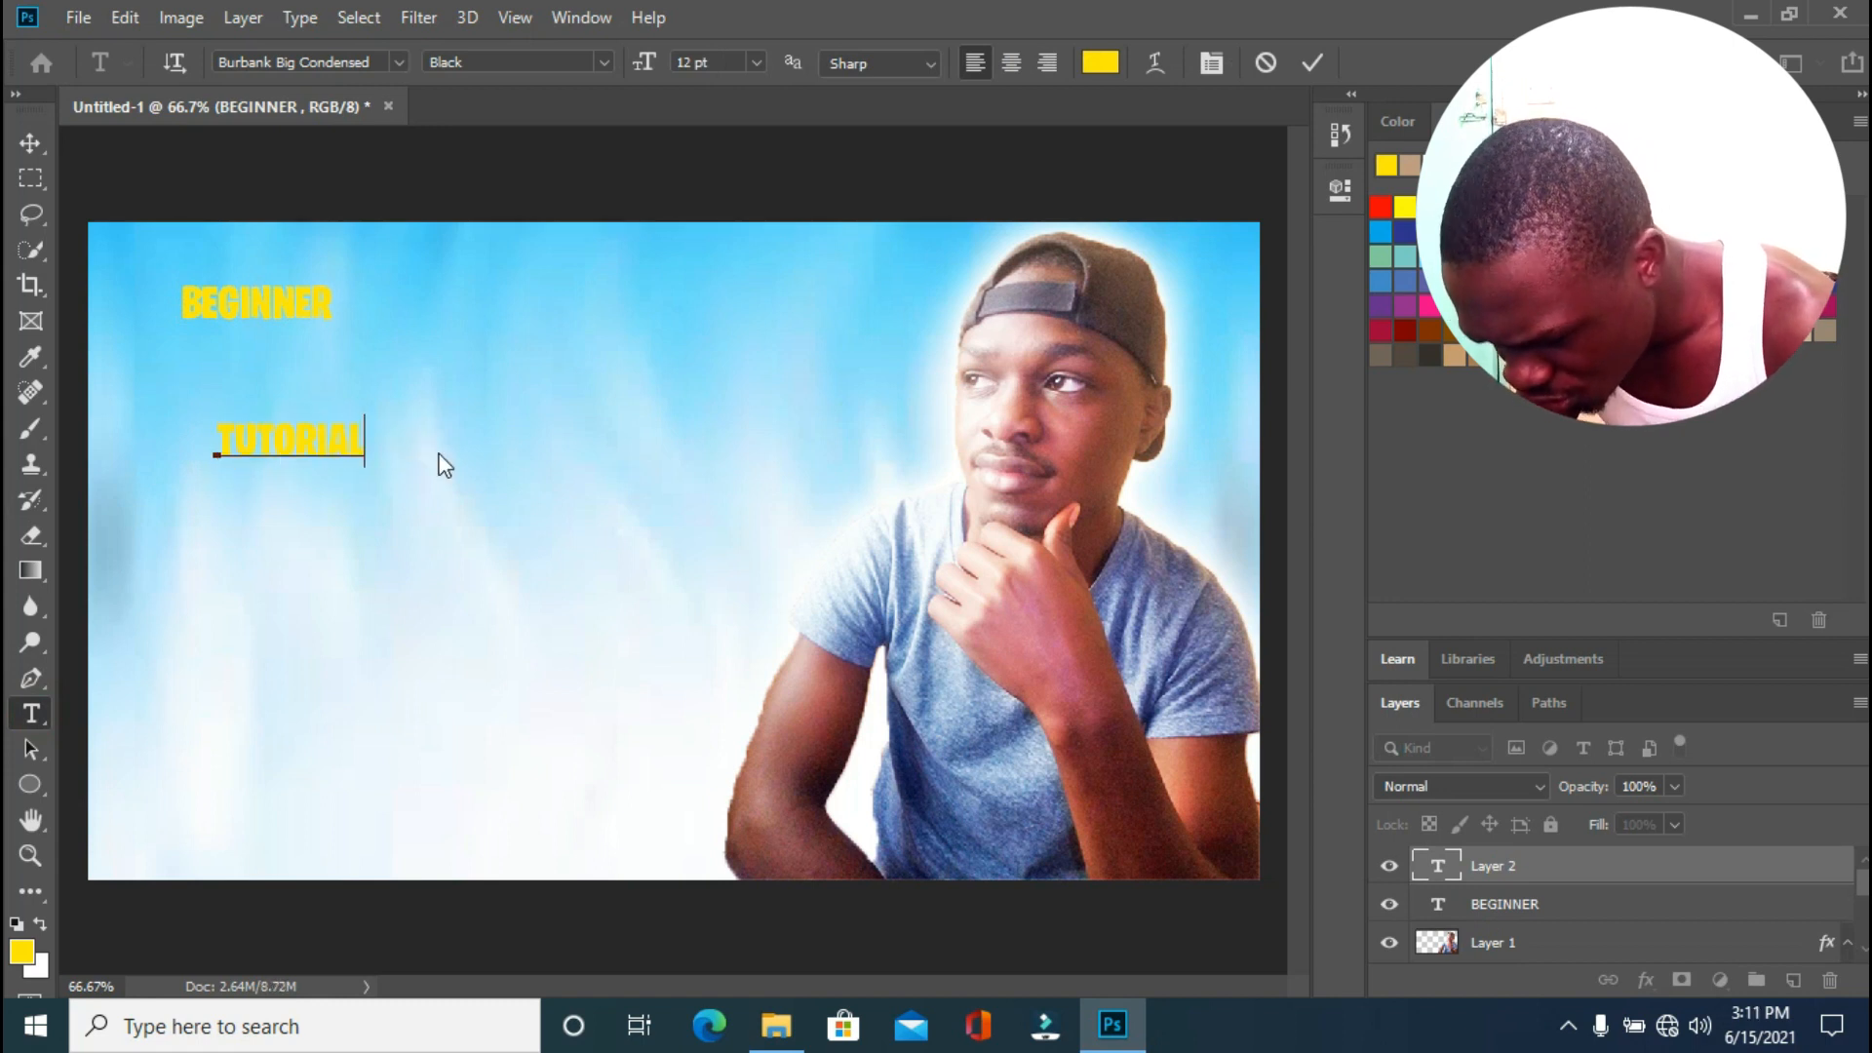
click(30, 143)
drag(297, 448, 263, 604)
Enlarge the BEGINNER text to about 450 px wide and place it across the image's upper left area.
drag(253, 305, 282, 476)
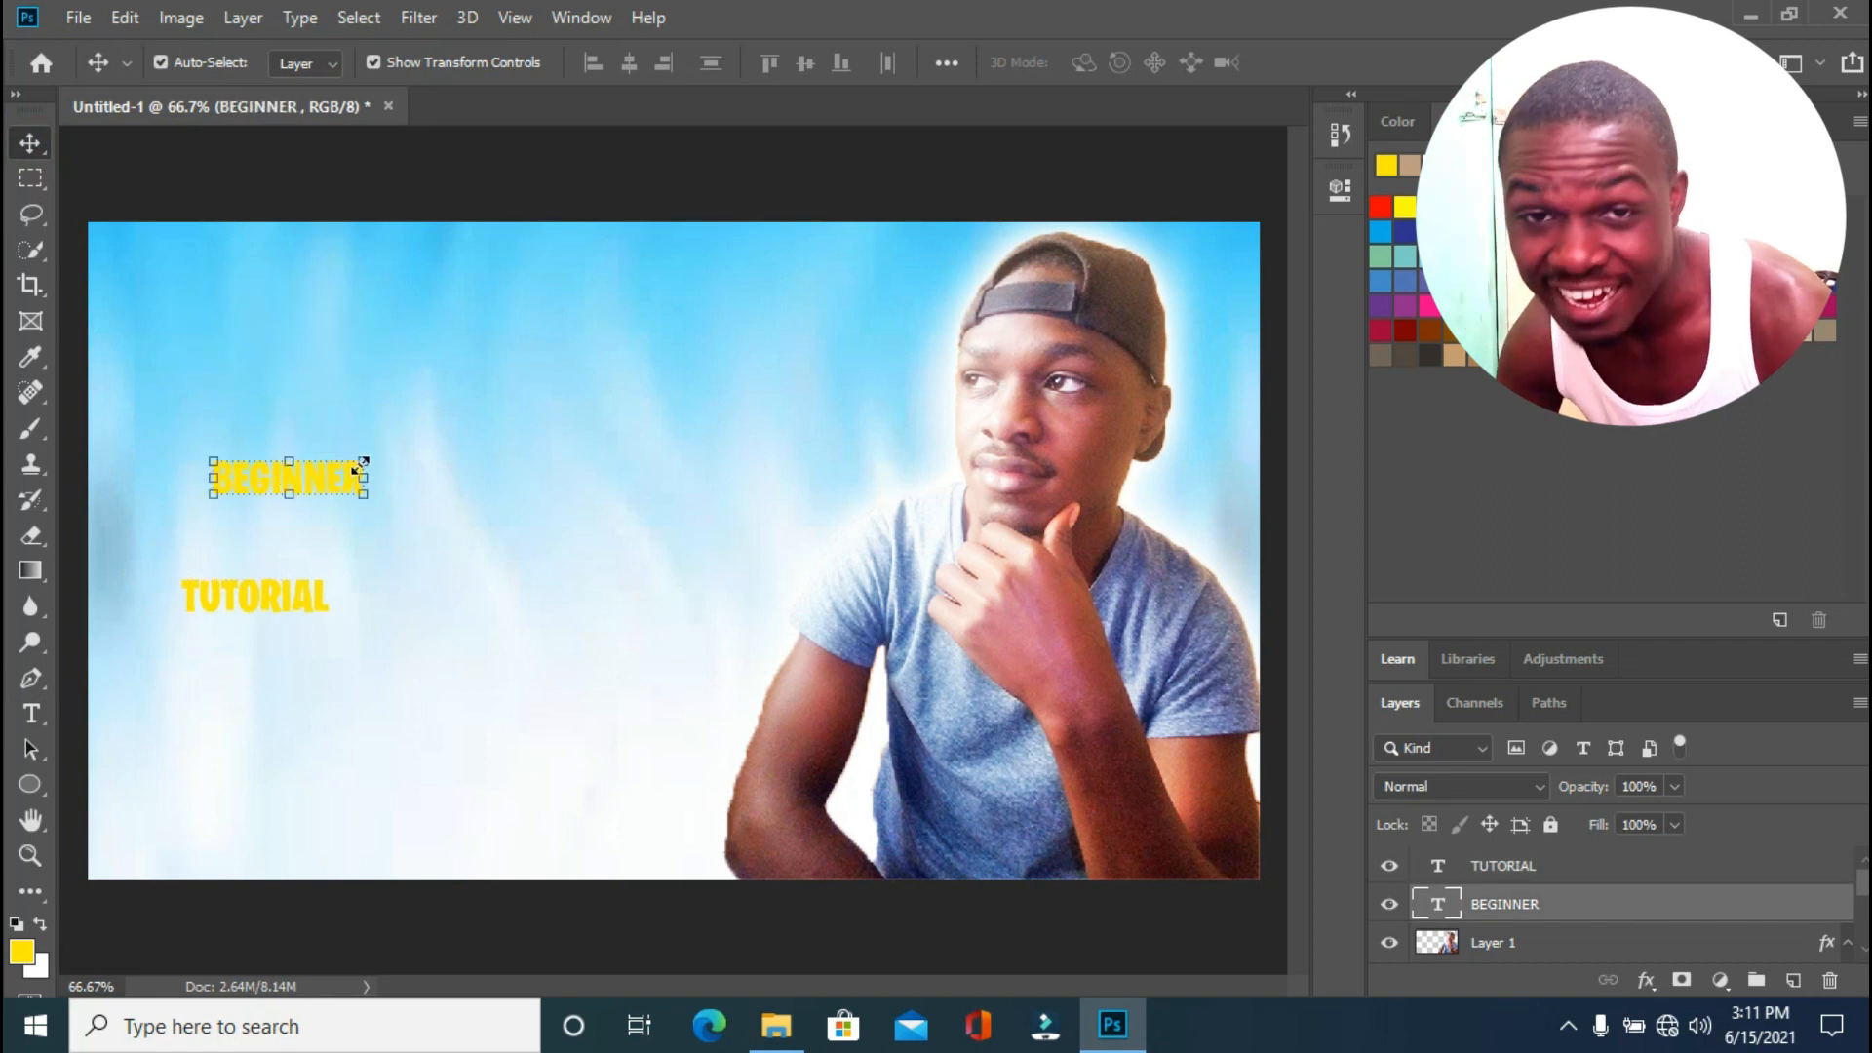
drag(373, 459, 744, 192)
drag(370, 411, 326, 323)
key(Return)
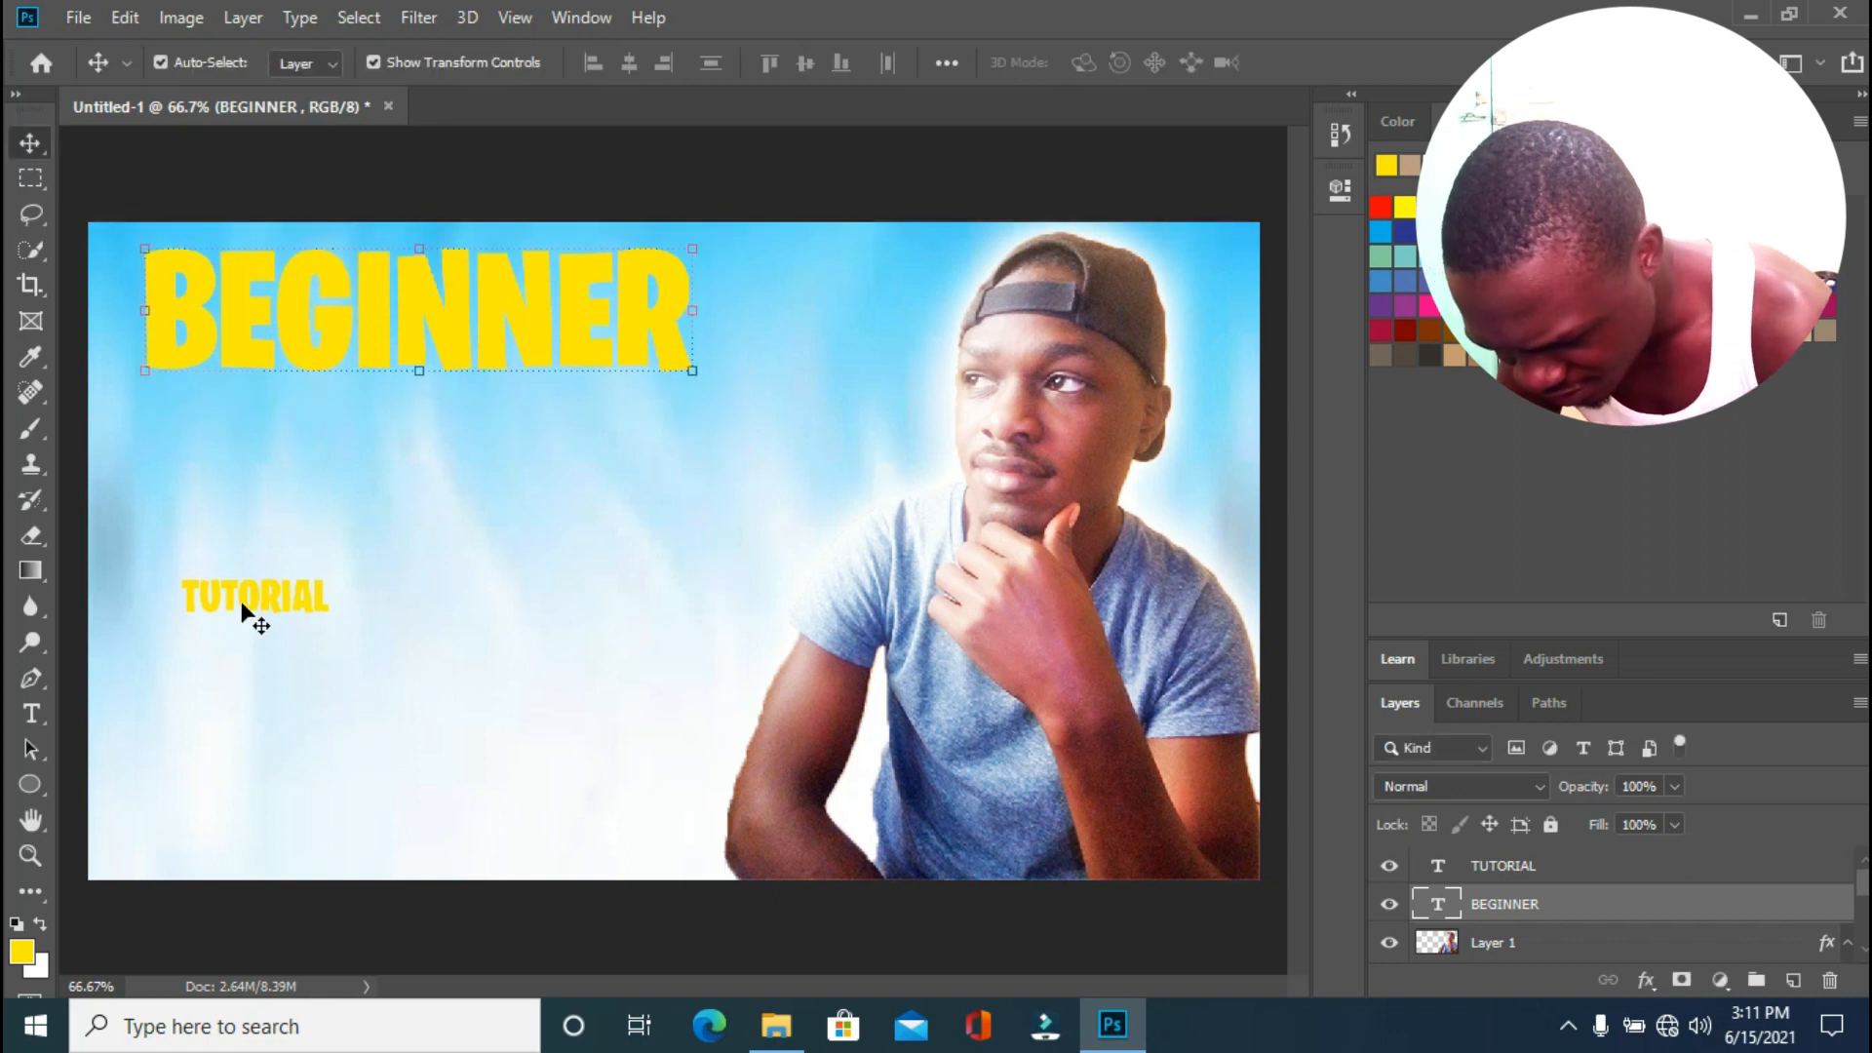
Scale the TUTORIAL text to about 397% and place it directly beneath BEGINNER.
click(243, 604)
drag(330, 575, 728, 301)
drag(455, 488, 381, 449)
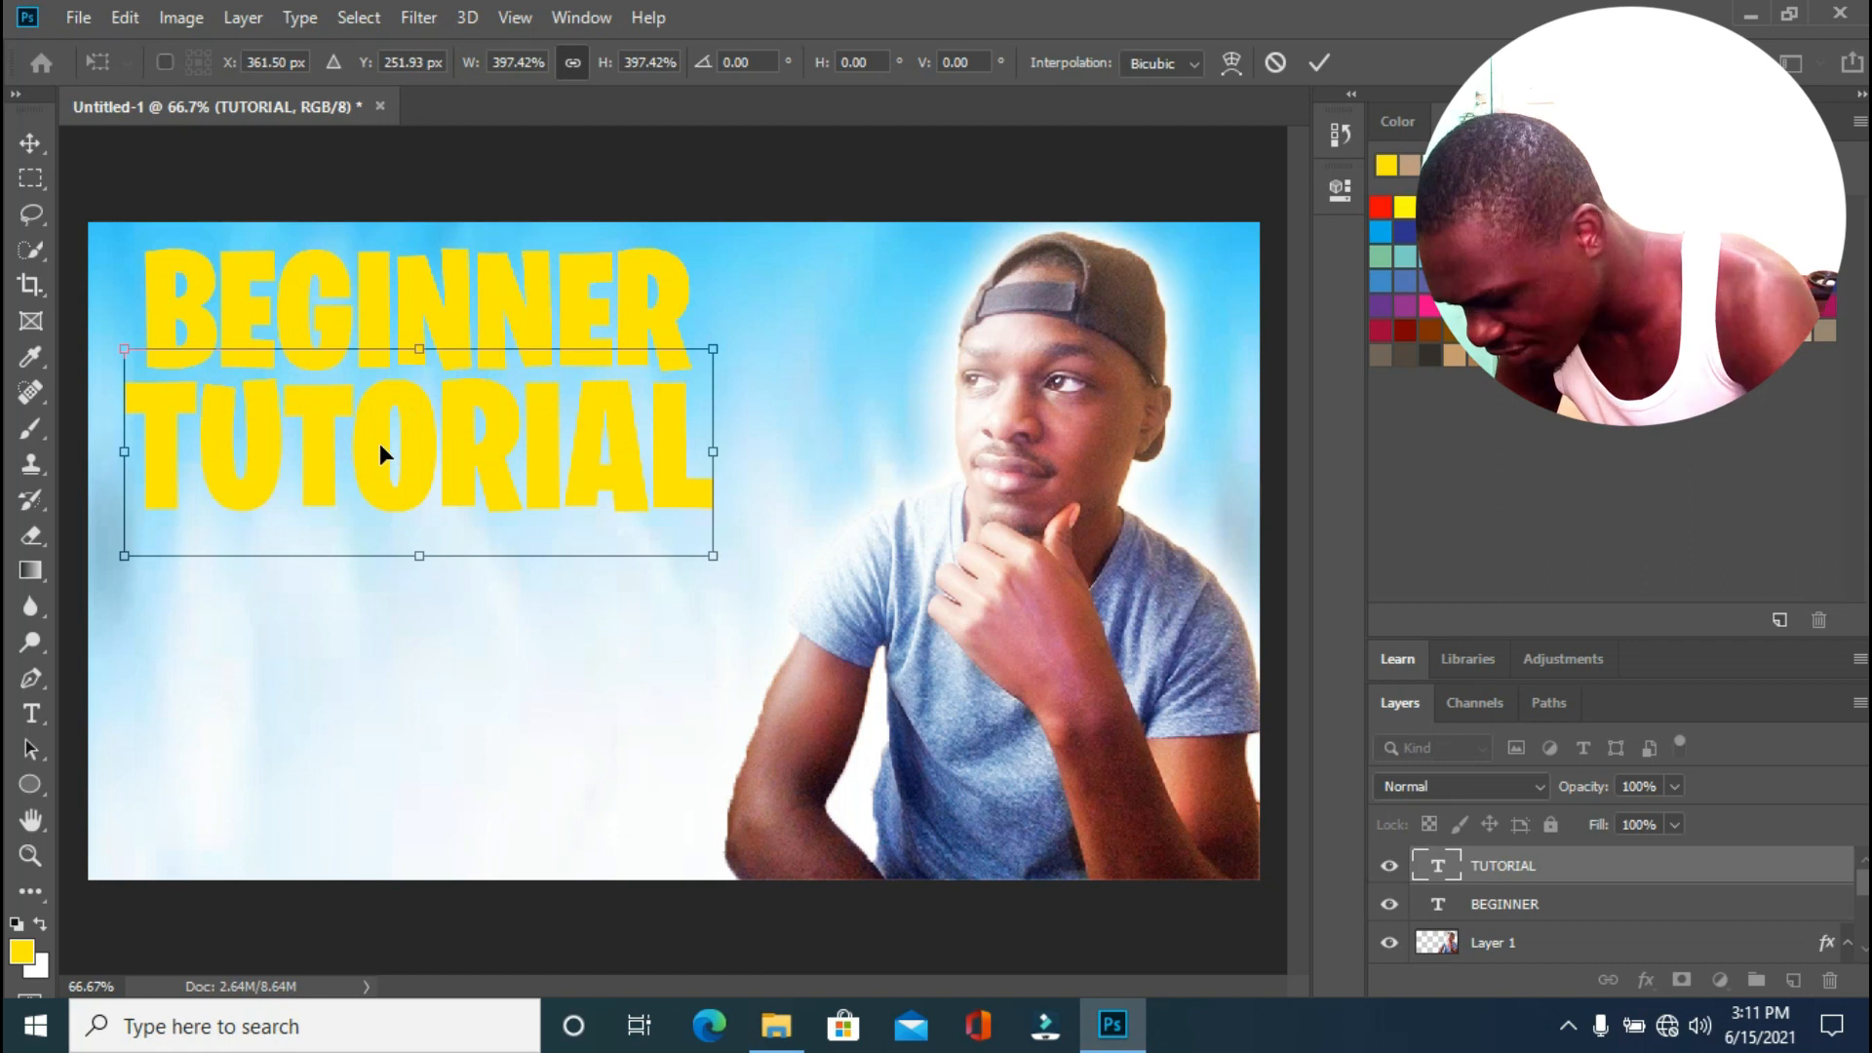
key(Return)
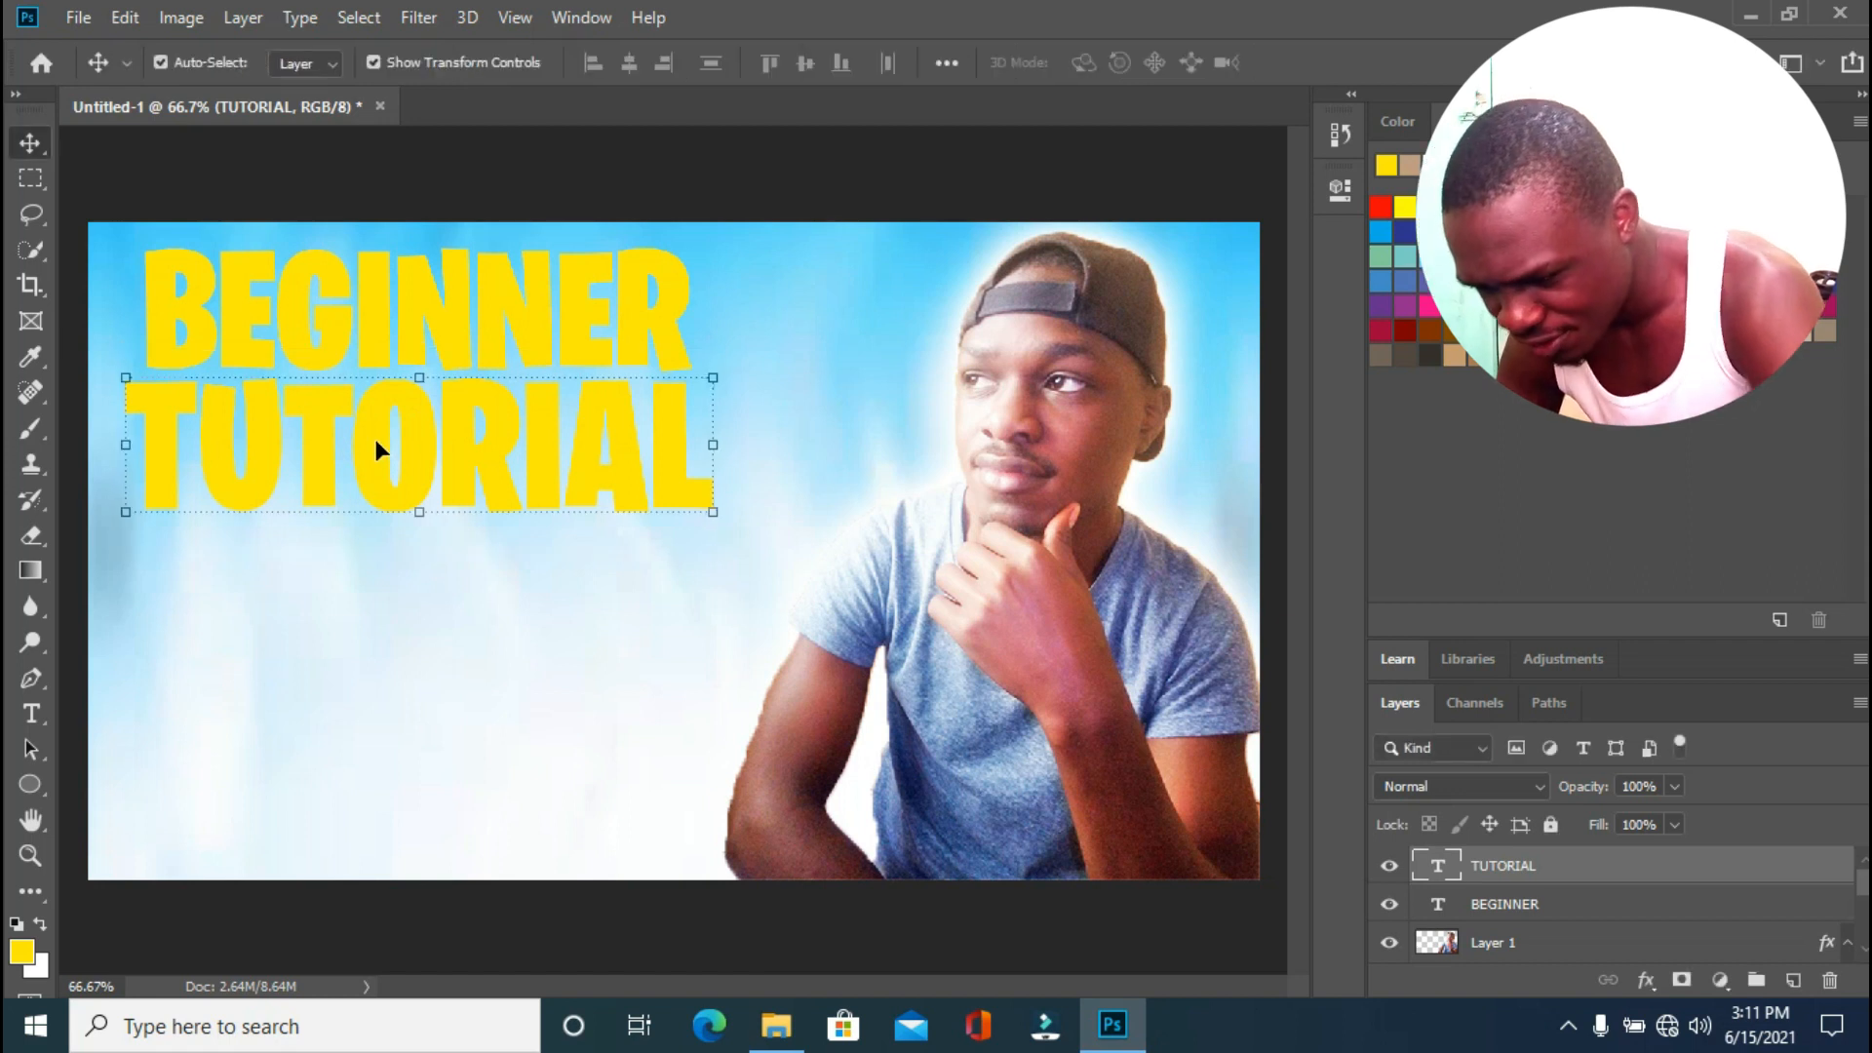
Turn on three Drop Shadow effects in the layer style of the BEGINNER text.
click(432, 322)
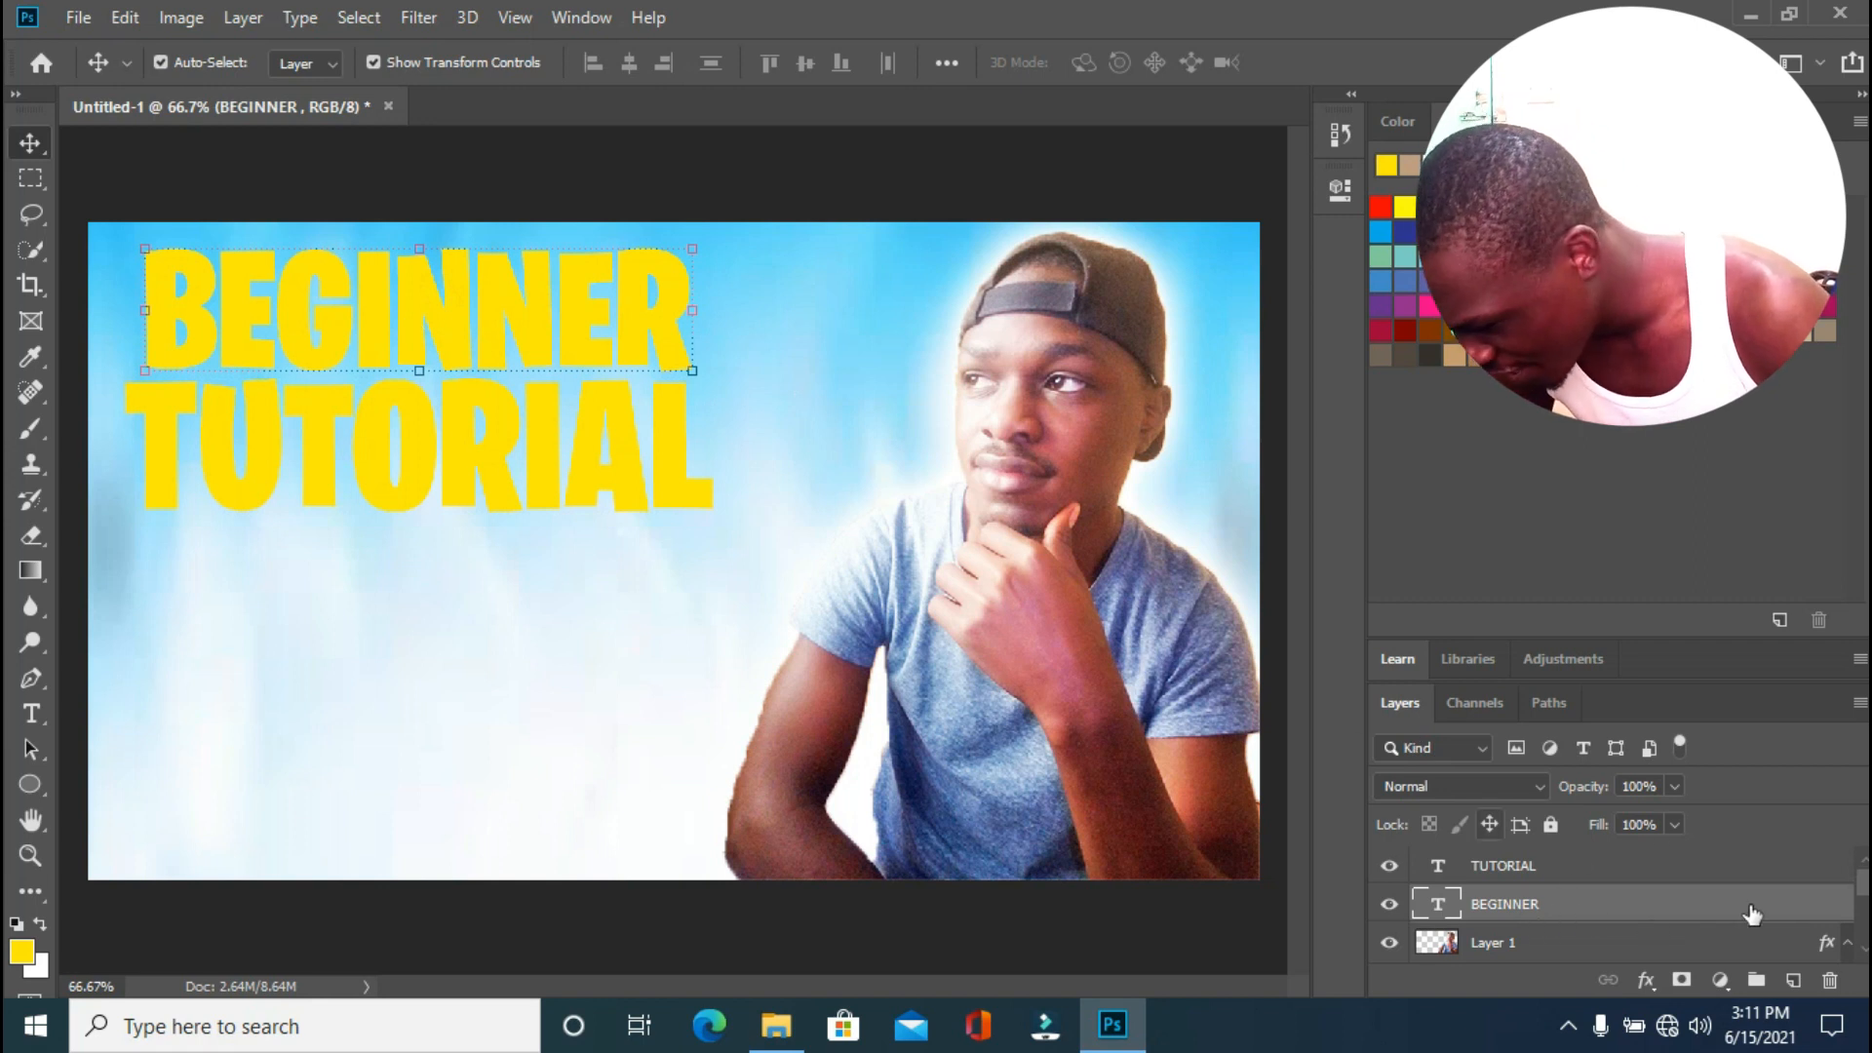
double_click(1803, 914)
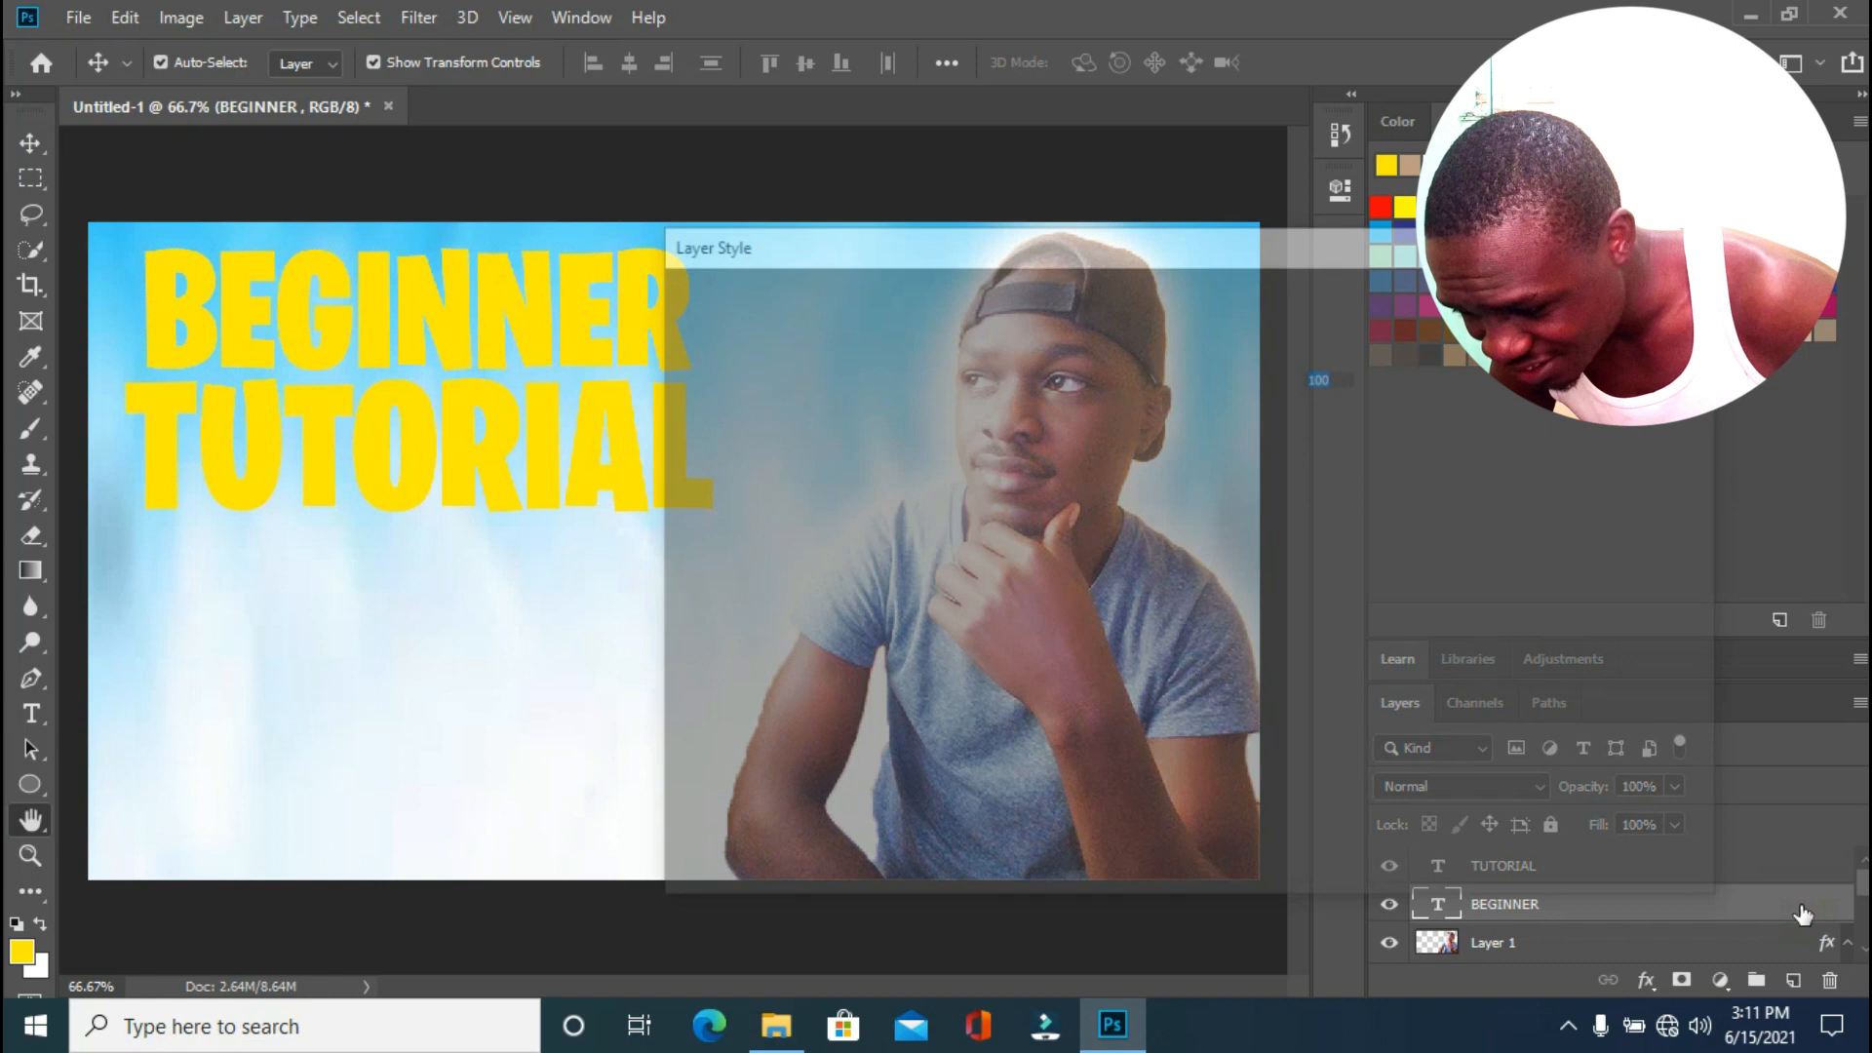
drag(834, 244, 1005, 202)
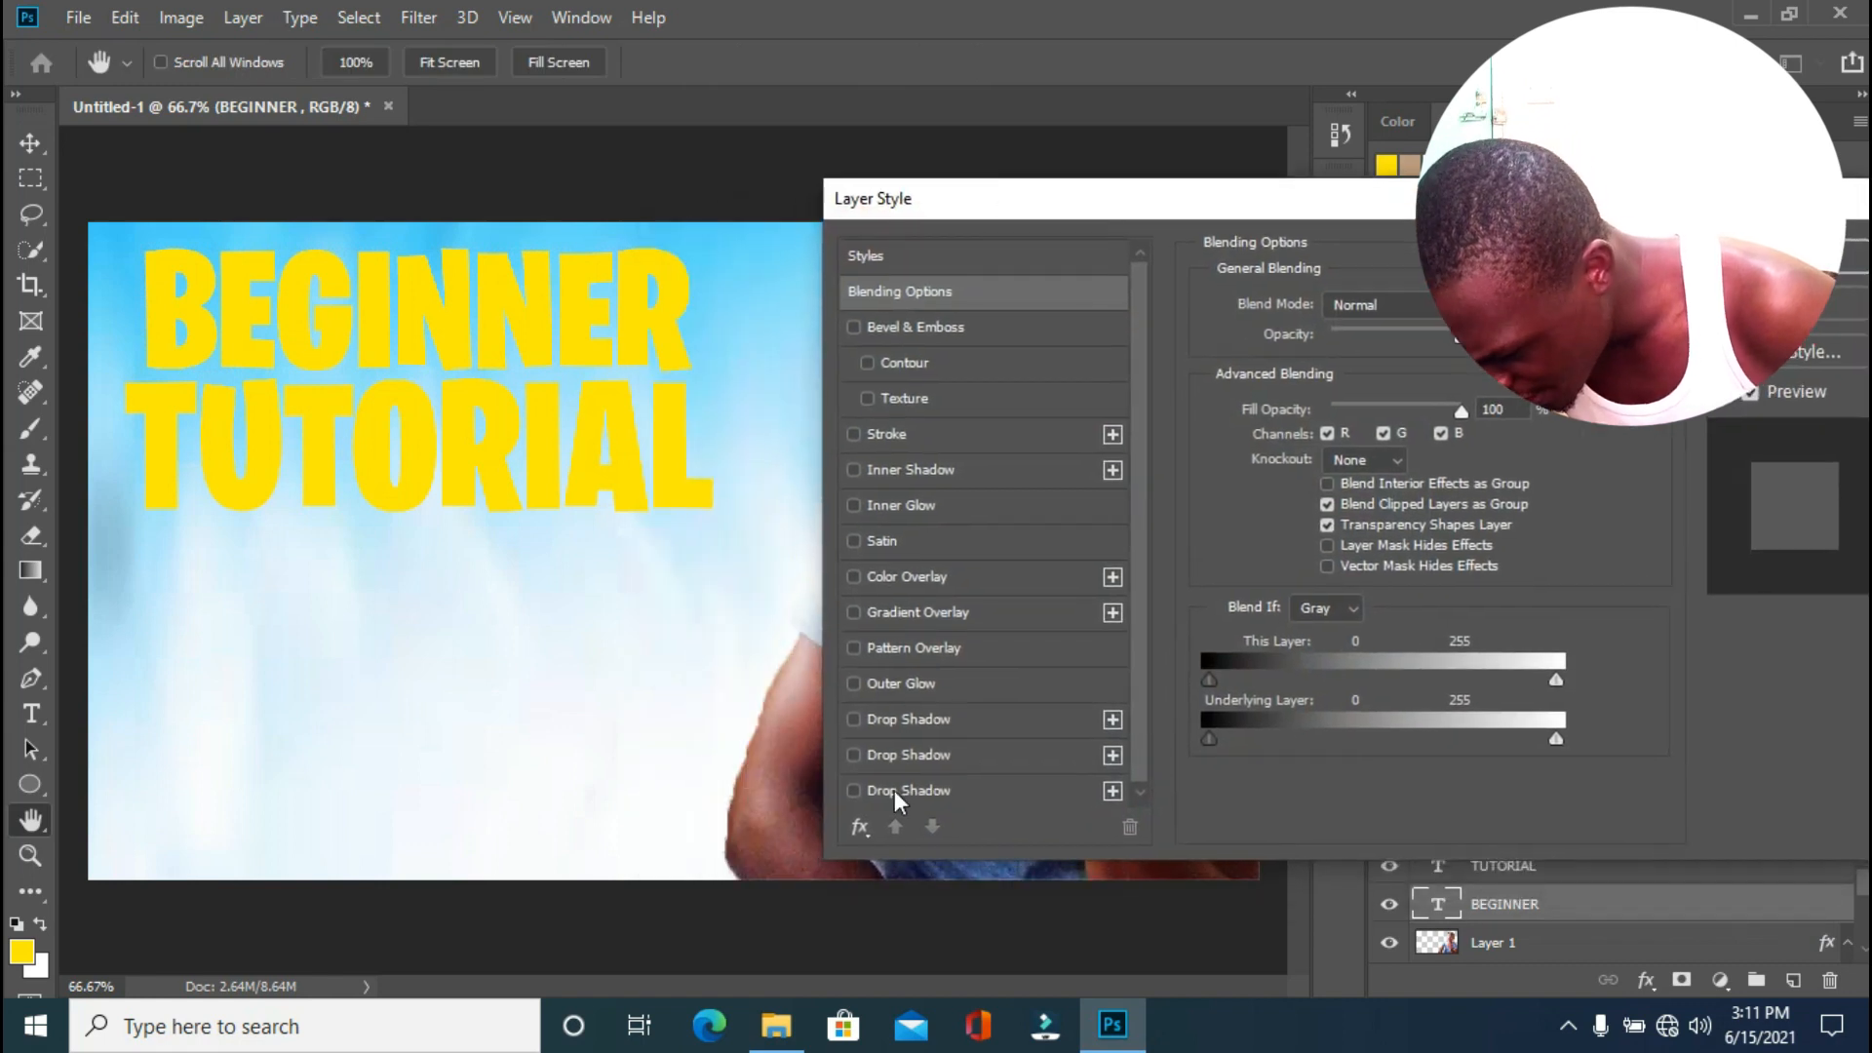
click(855, 791)
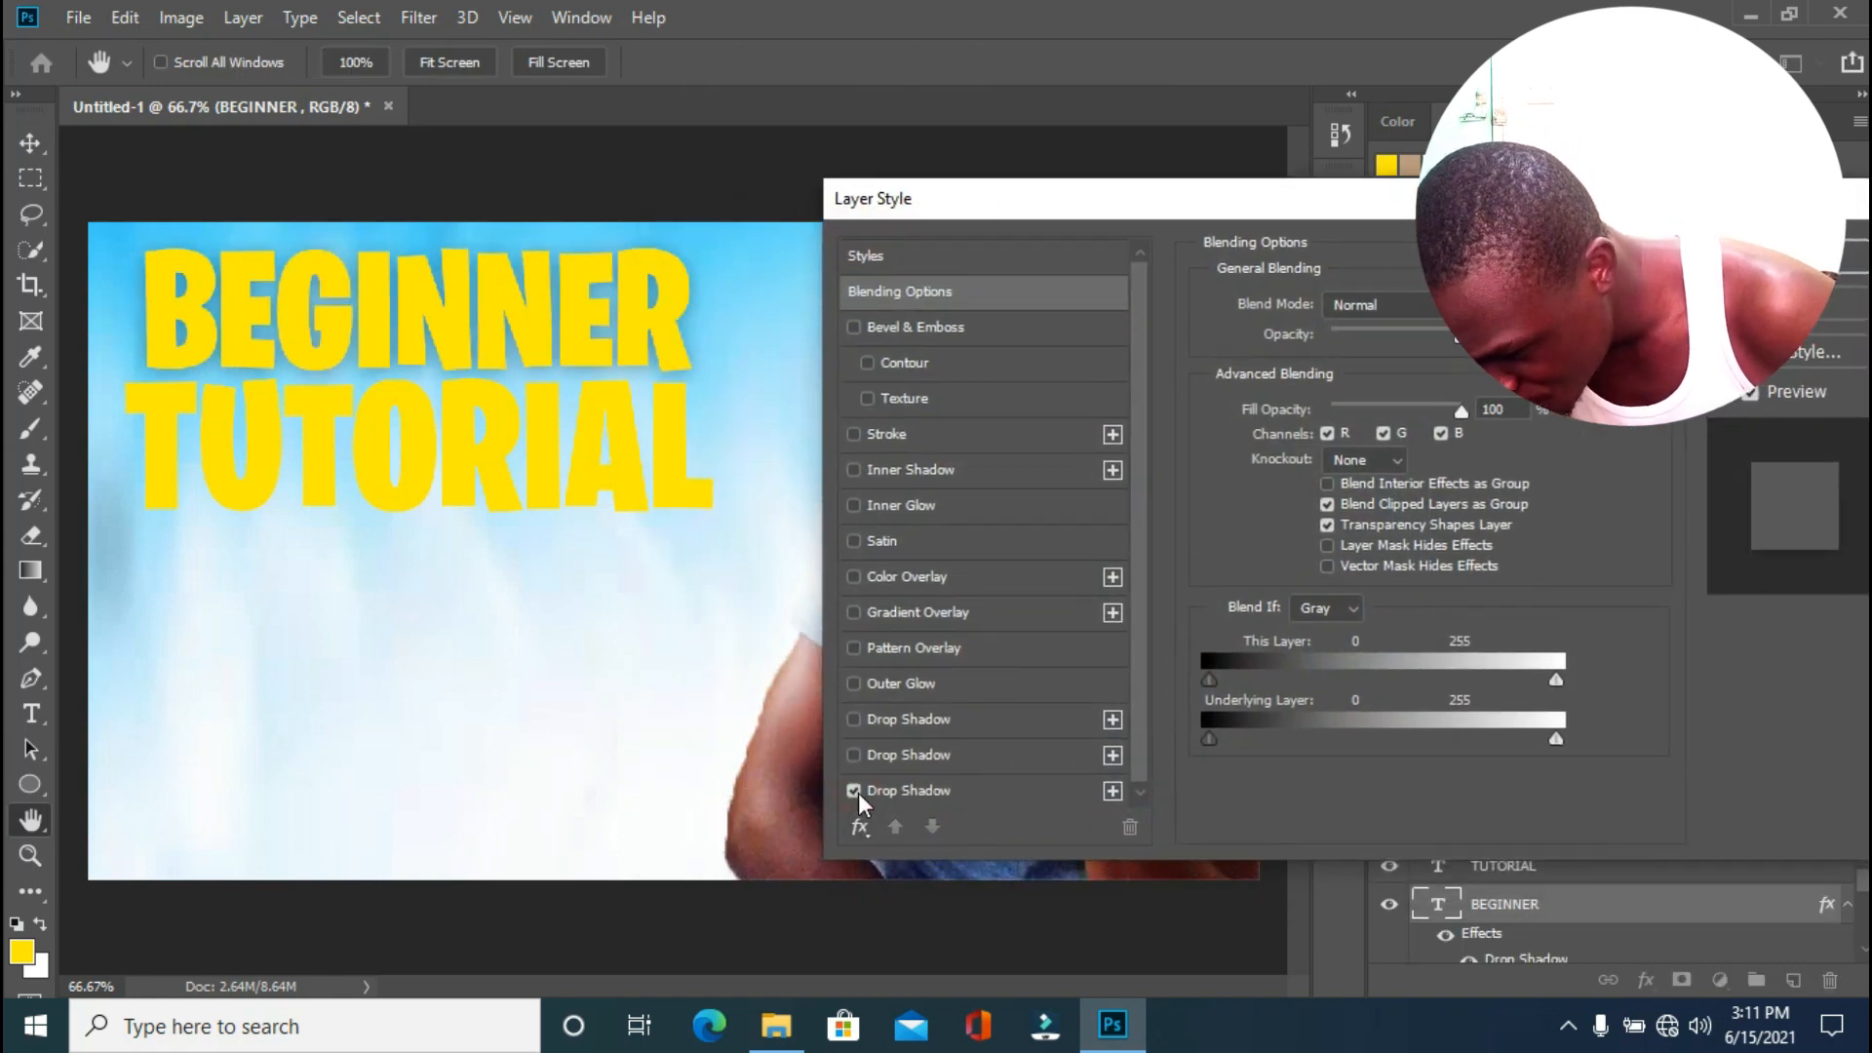
click(845, 753)
click(845, 718)
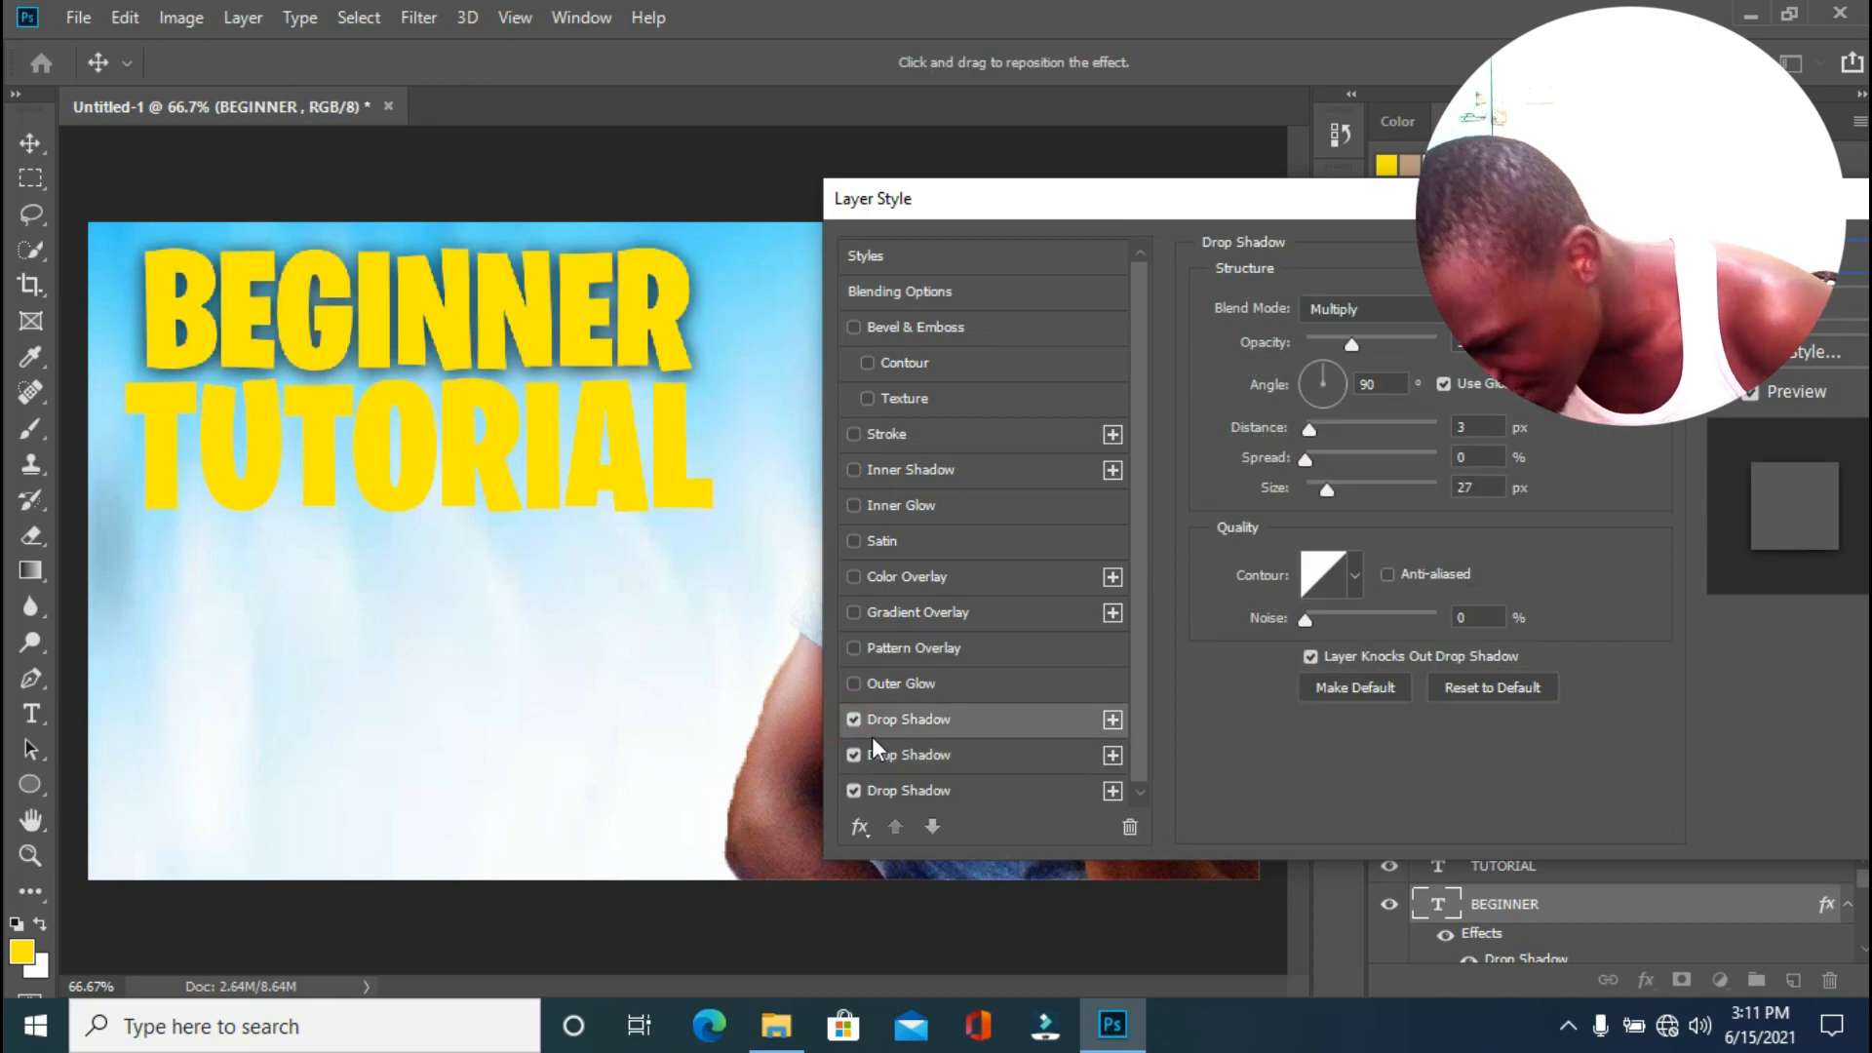
click(851, 682)
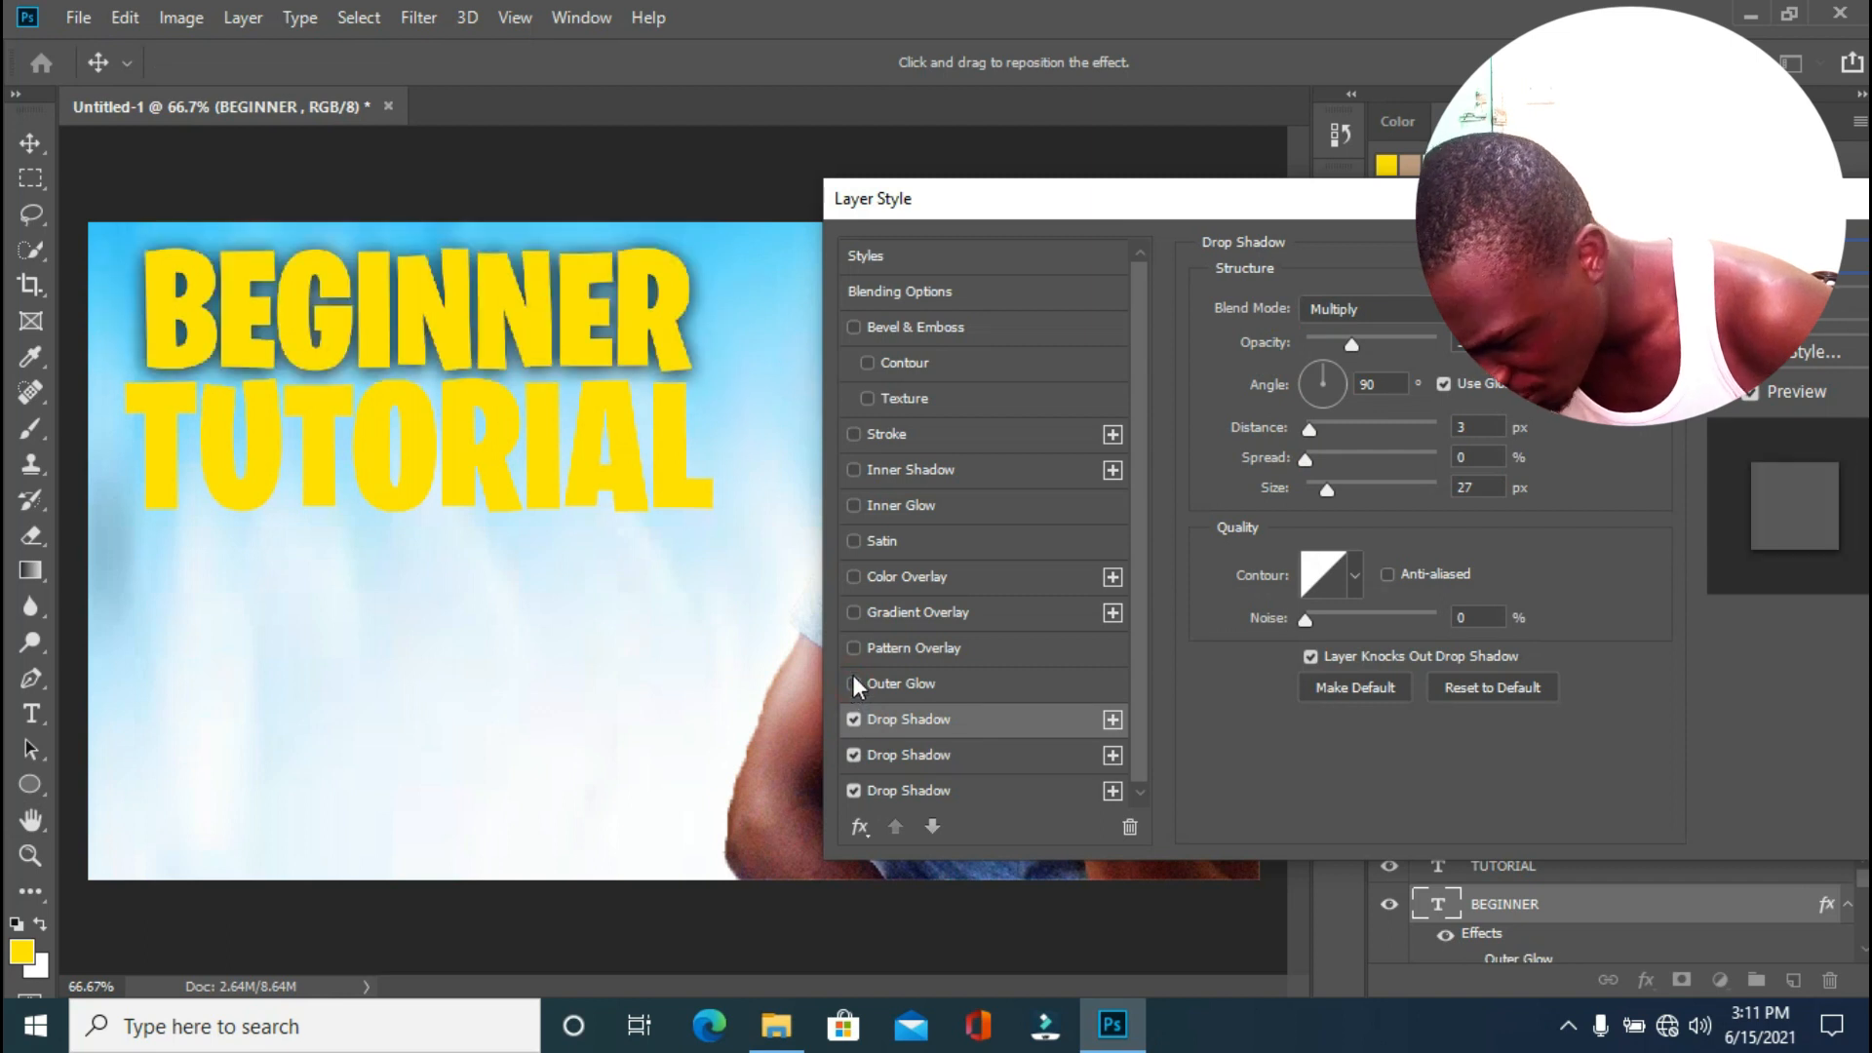
click(852, 435)
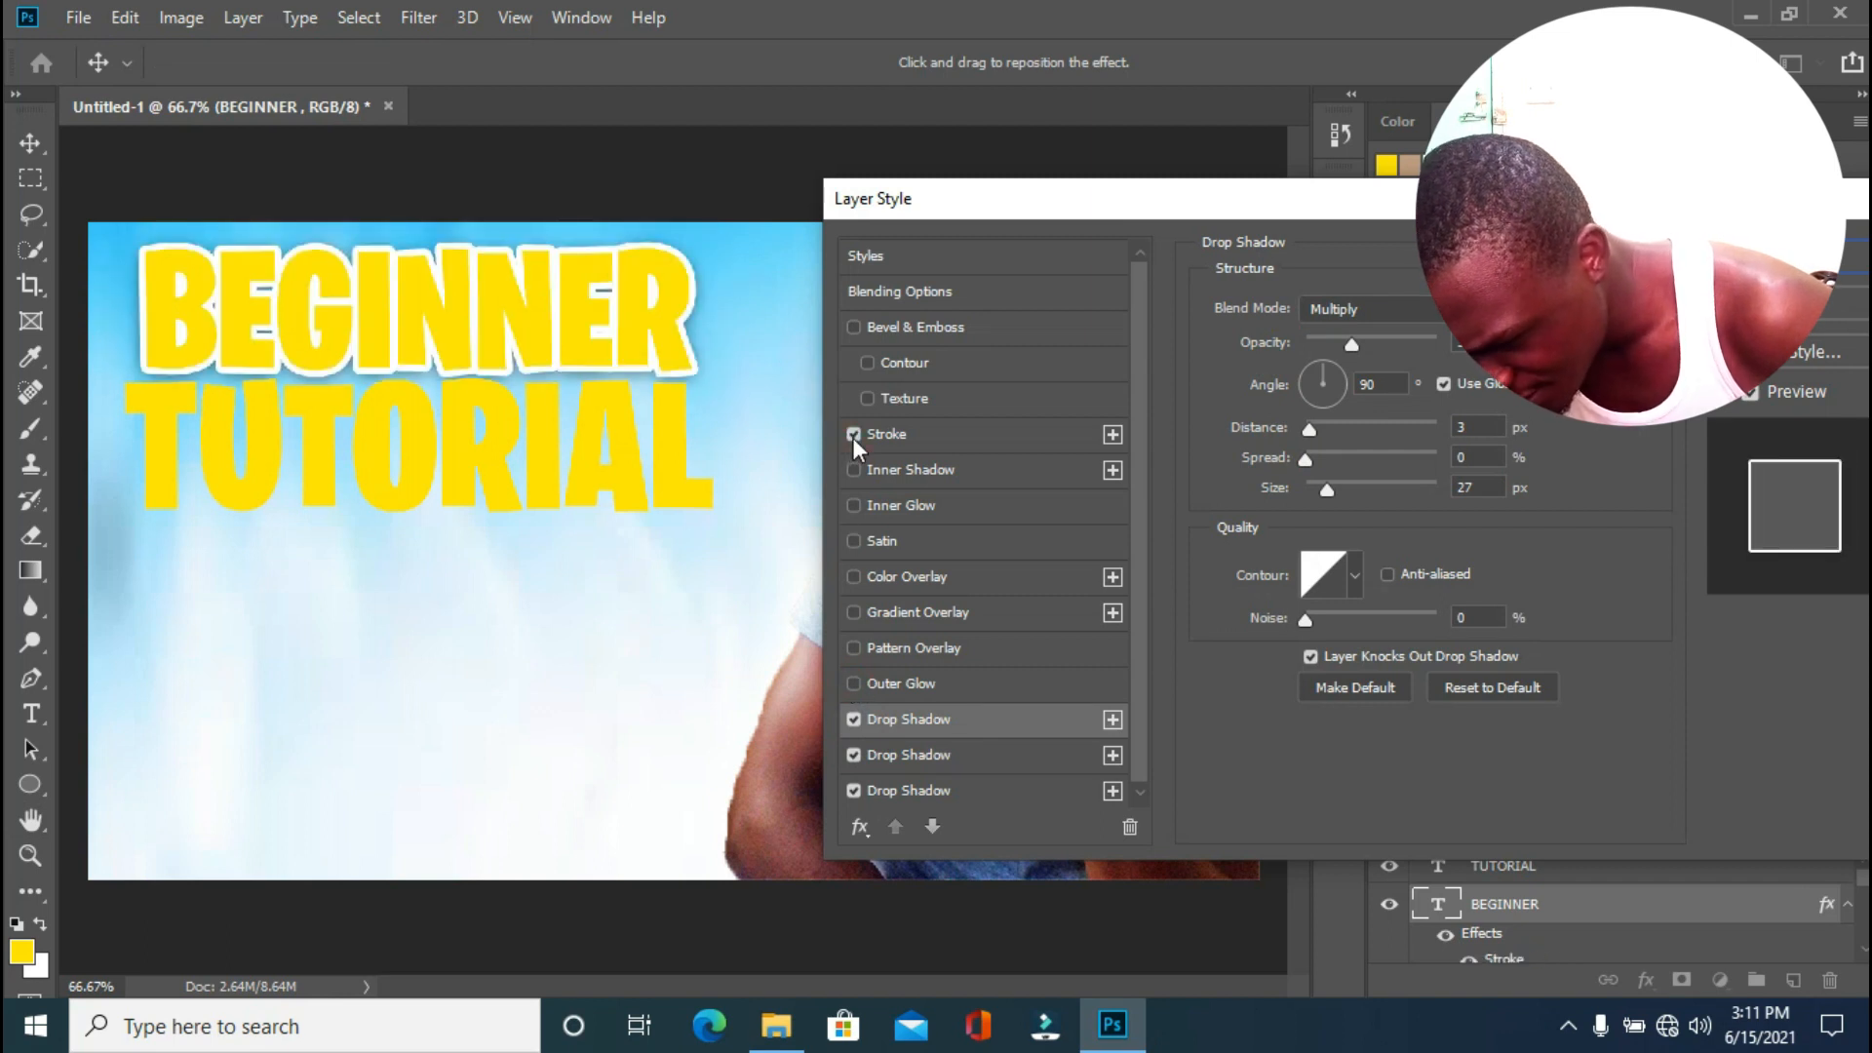
click(852, 435)
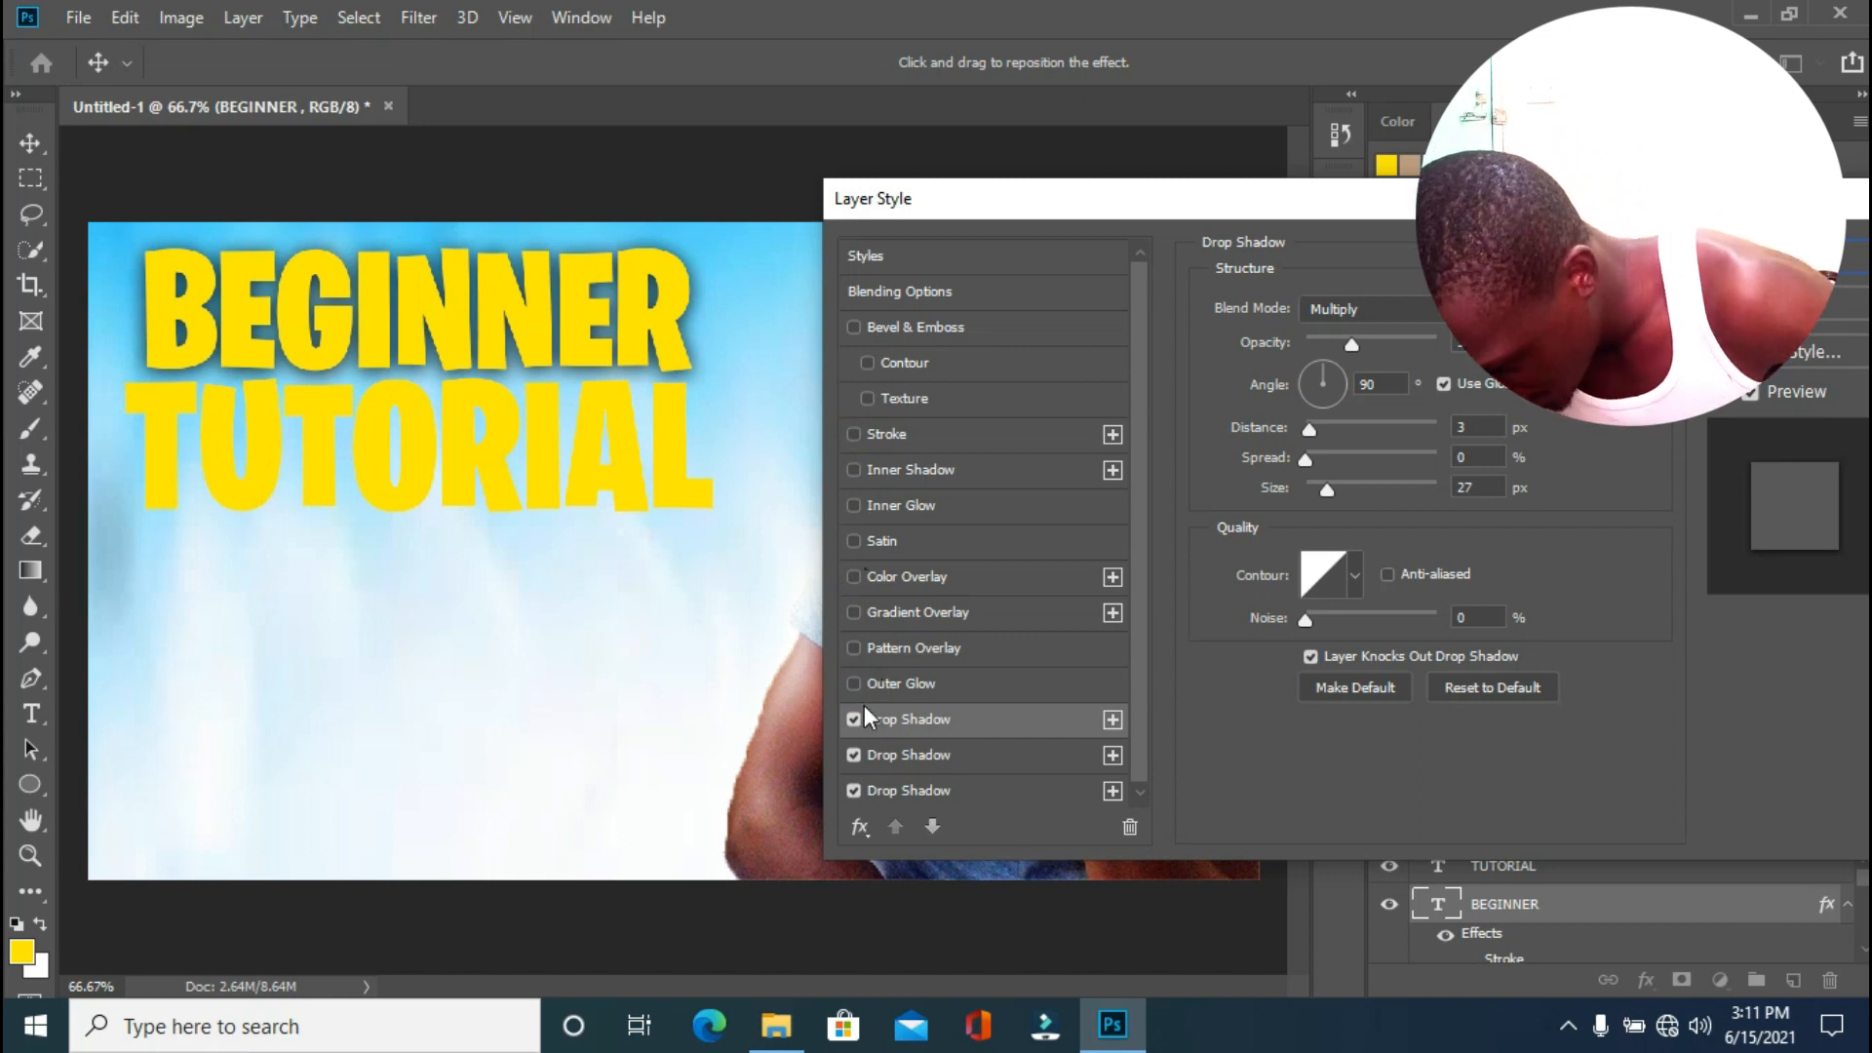
Add a linear orange-yellow-orange Gradient Overlay to the BEGINNER text and apply its layer style.
click(852, 615)
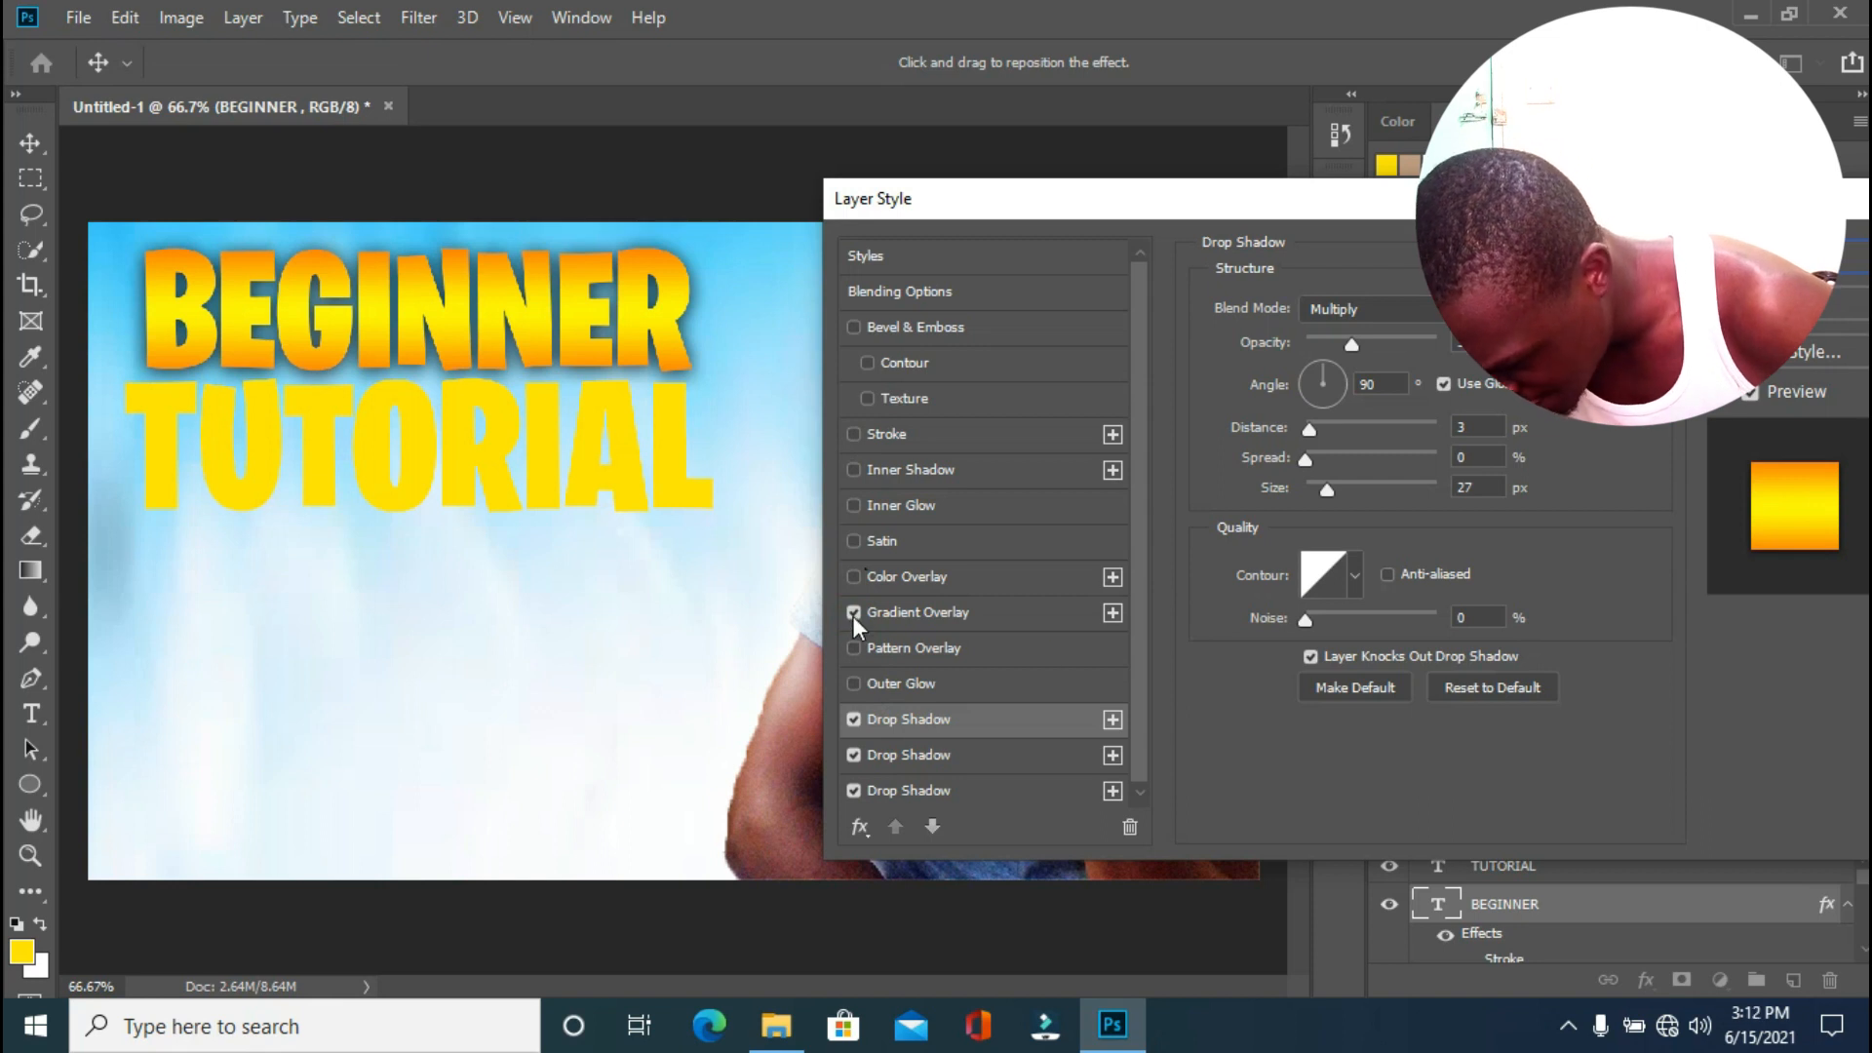
click(951, 615)
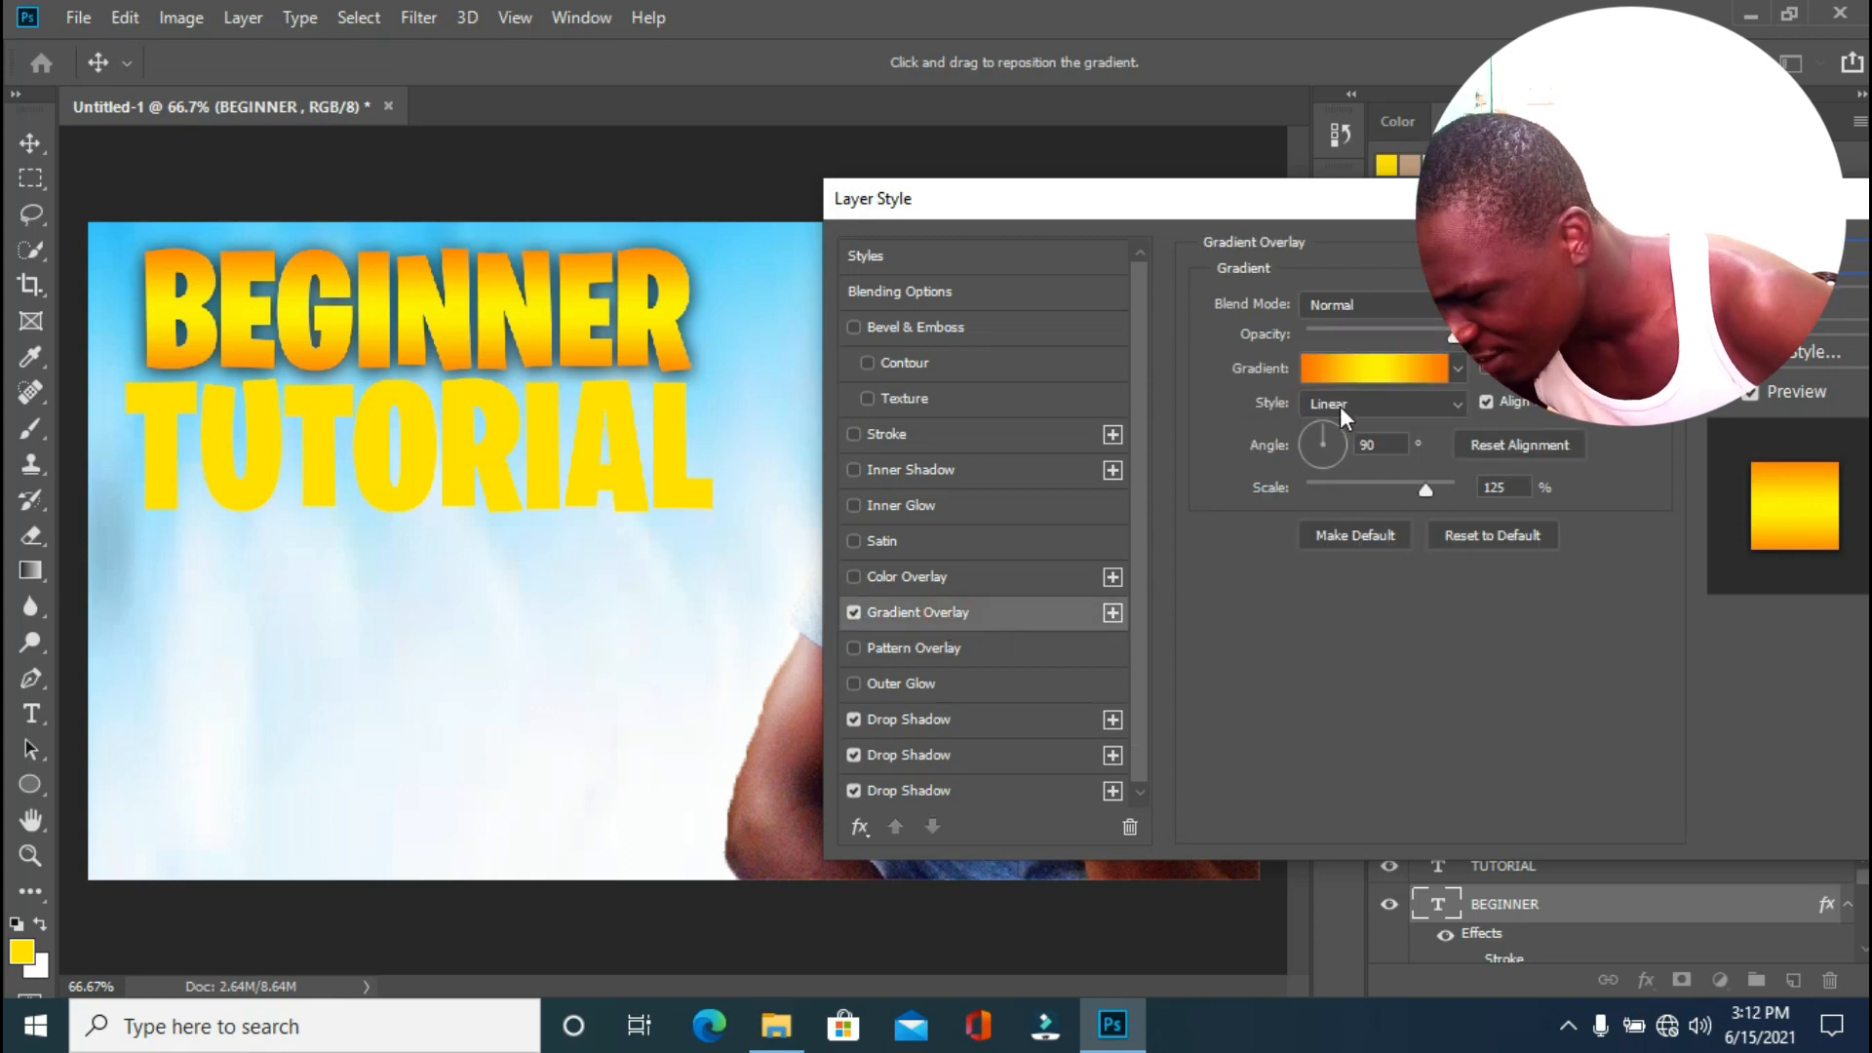
click(1456, 369)
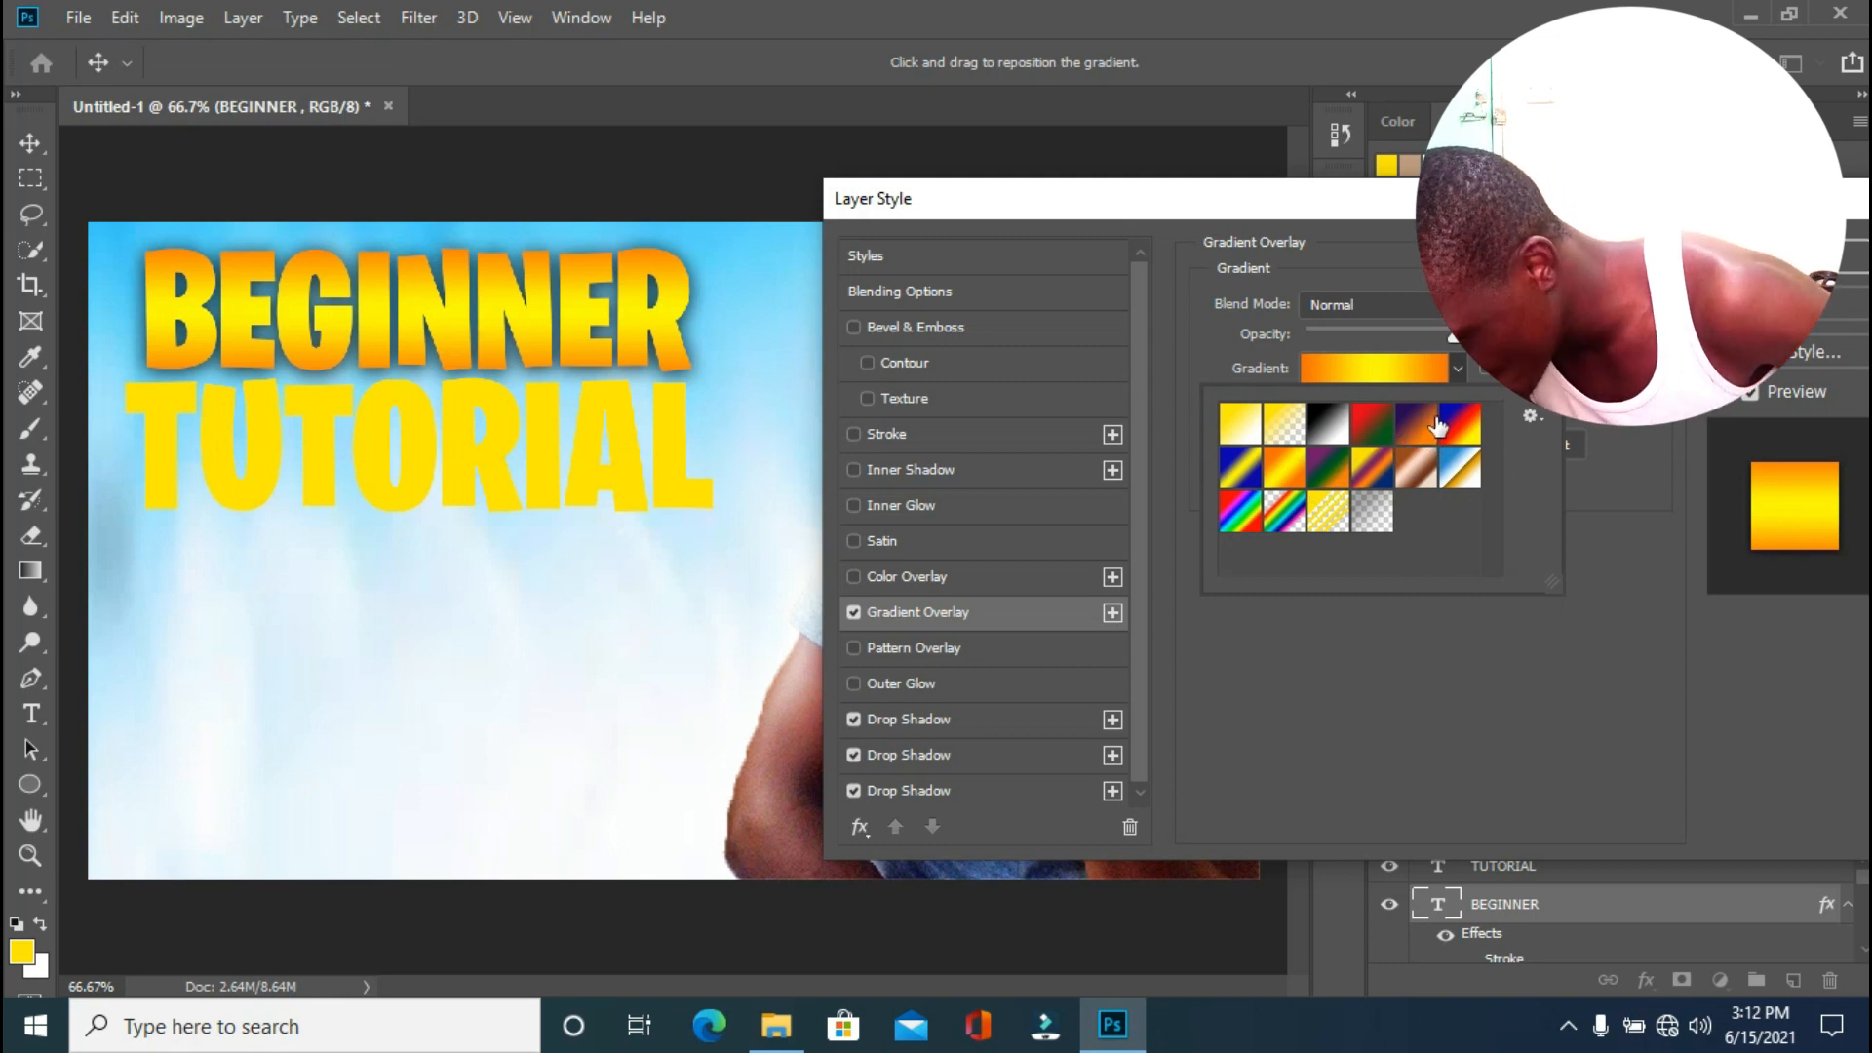
click(1453, 371)
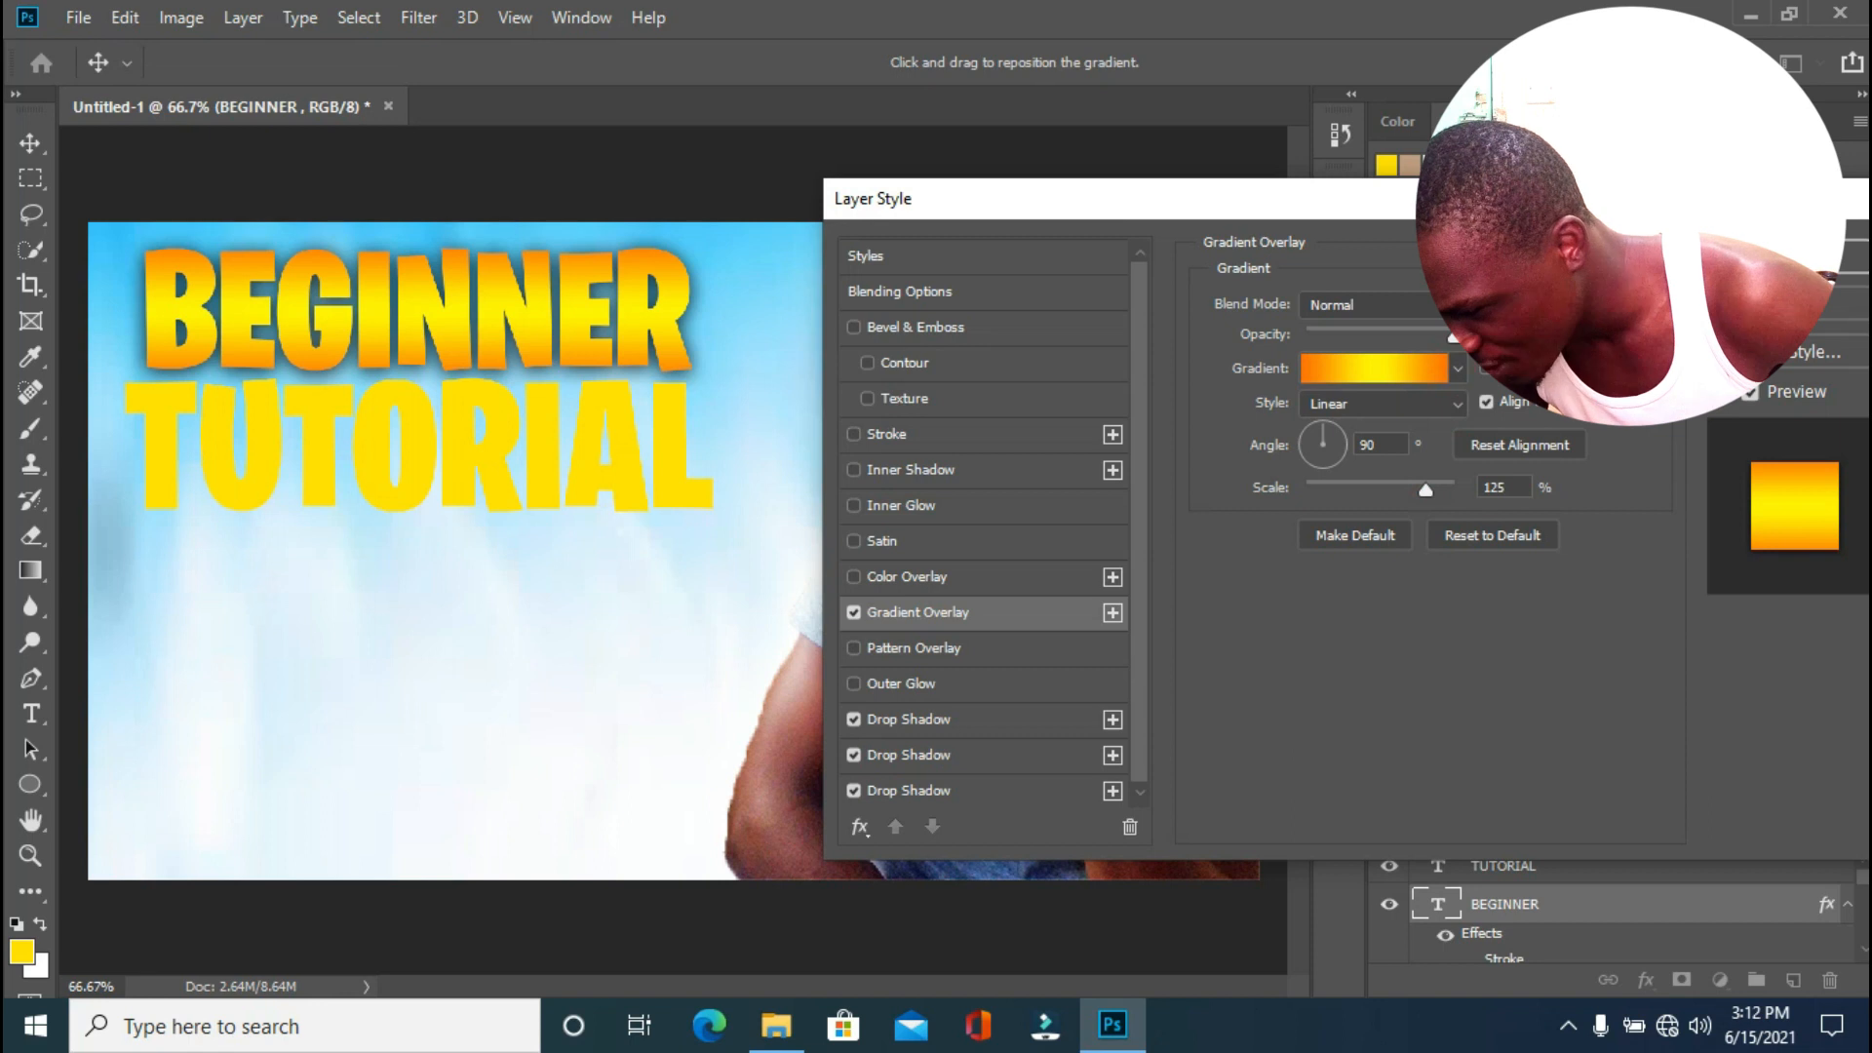
key(Return)
Apply three Drop Shadow effects and the orange-yellow-orange Gradient Overlay to the TUTORIAL text's layer style.
click(443, 477)
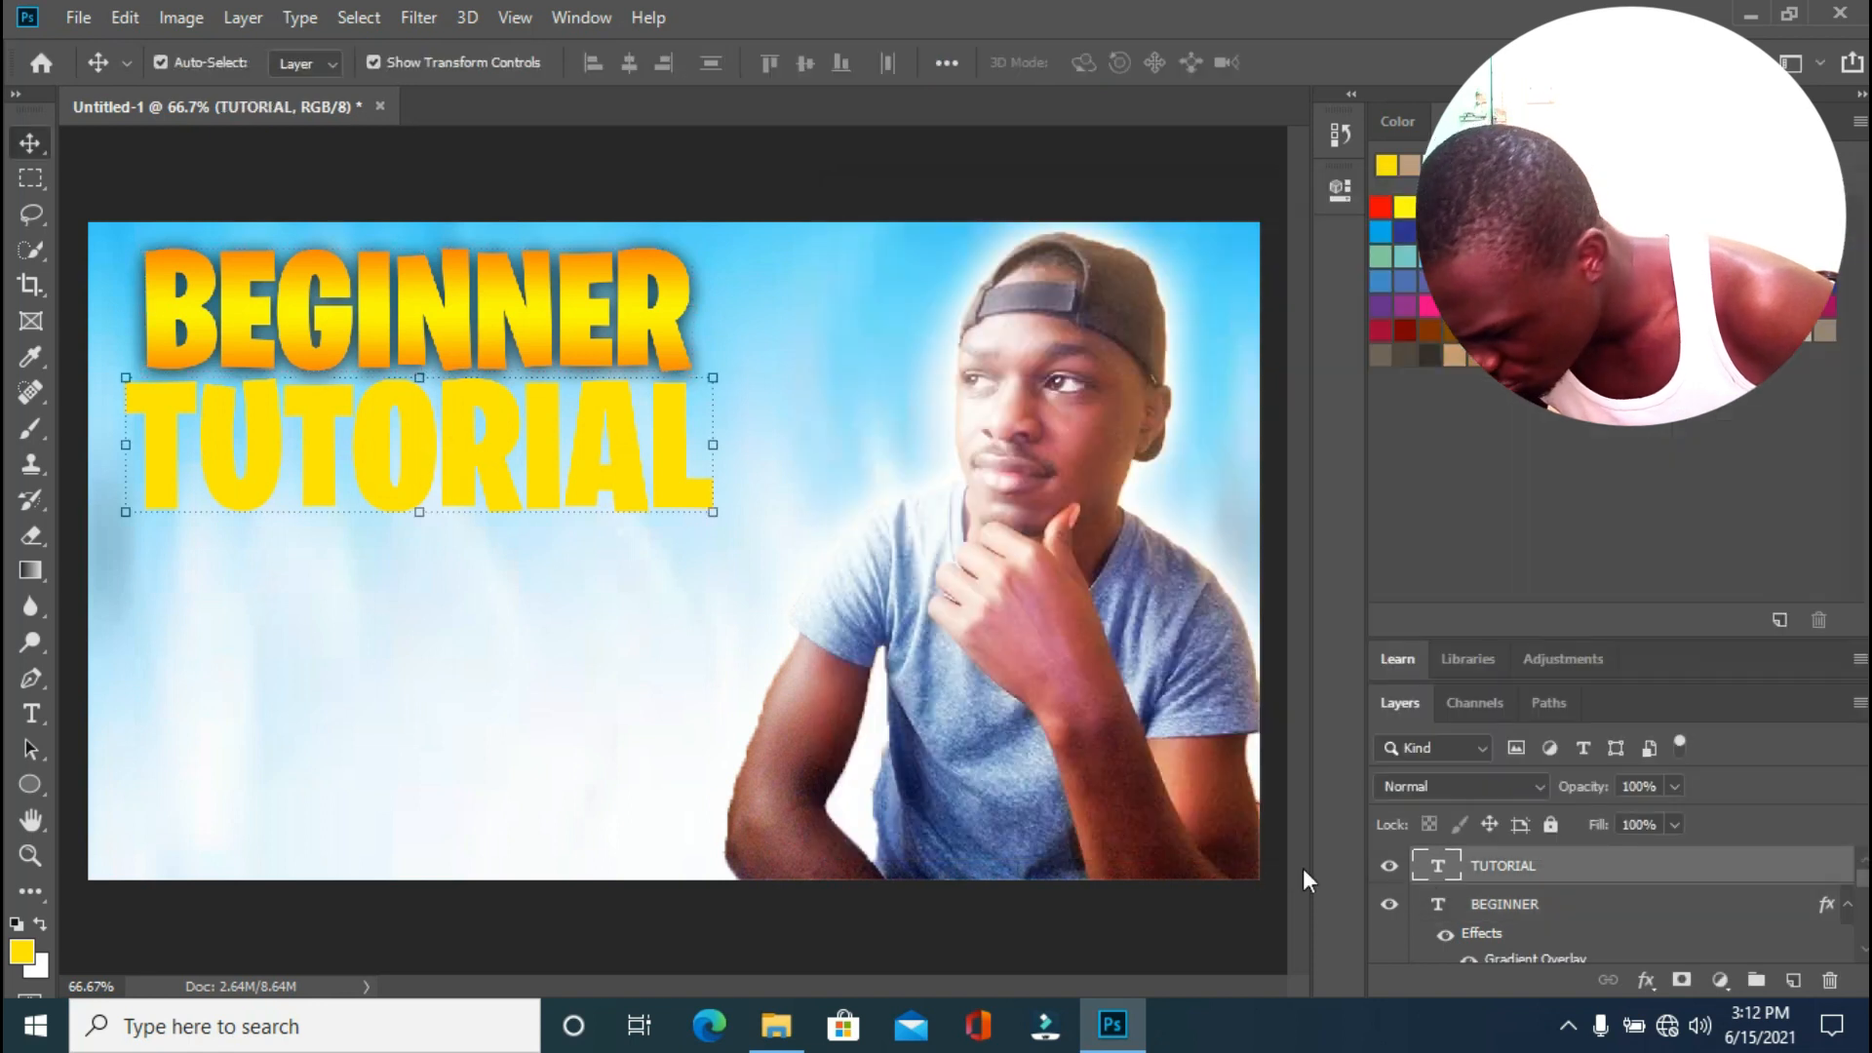
double_click(1807, 875)
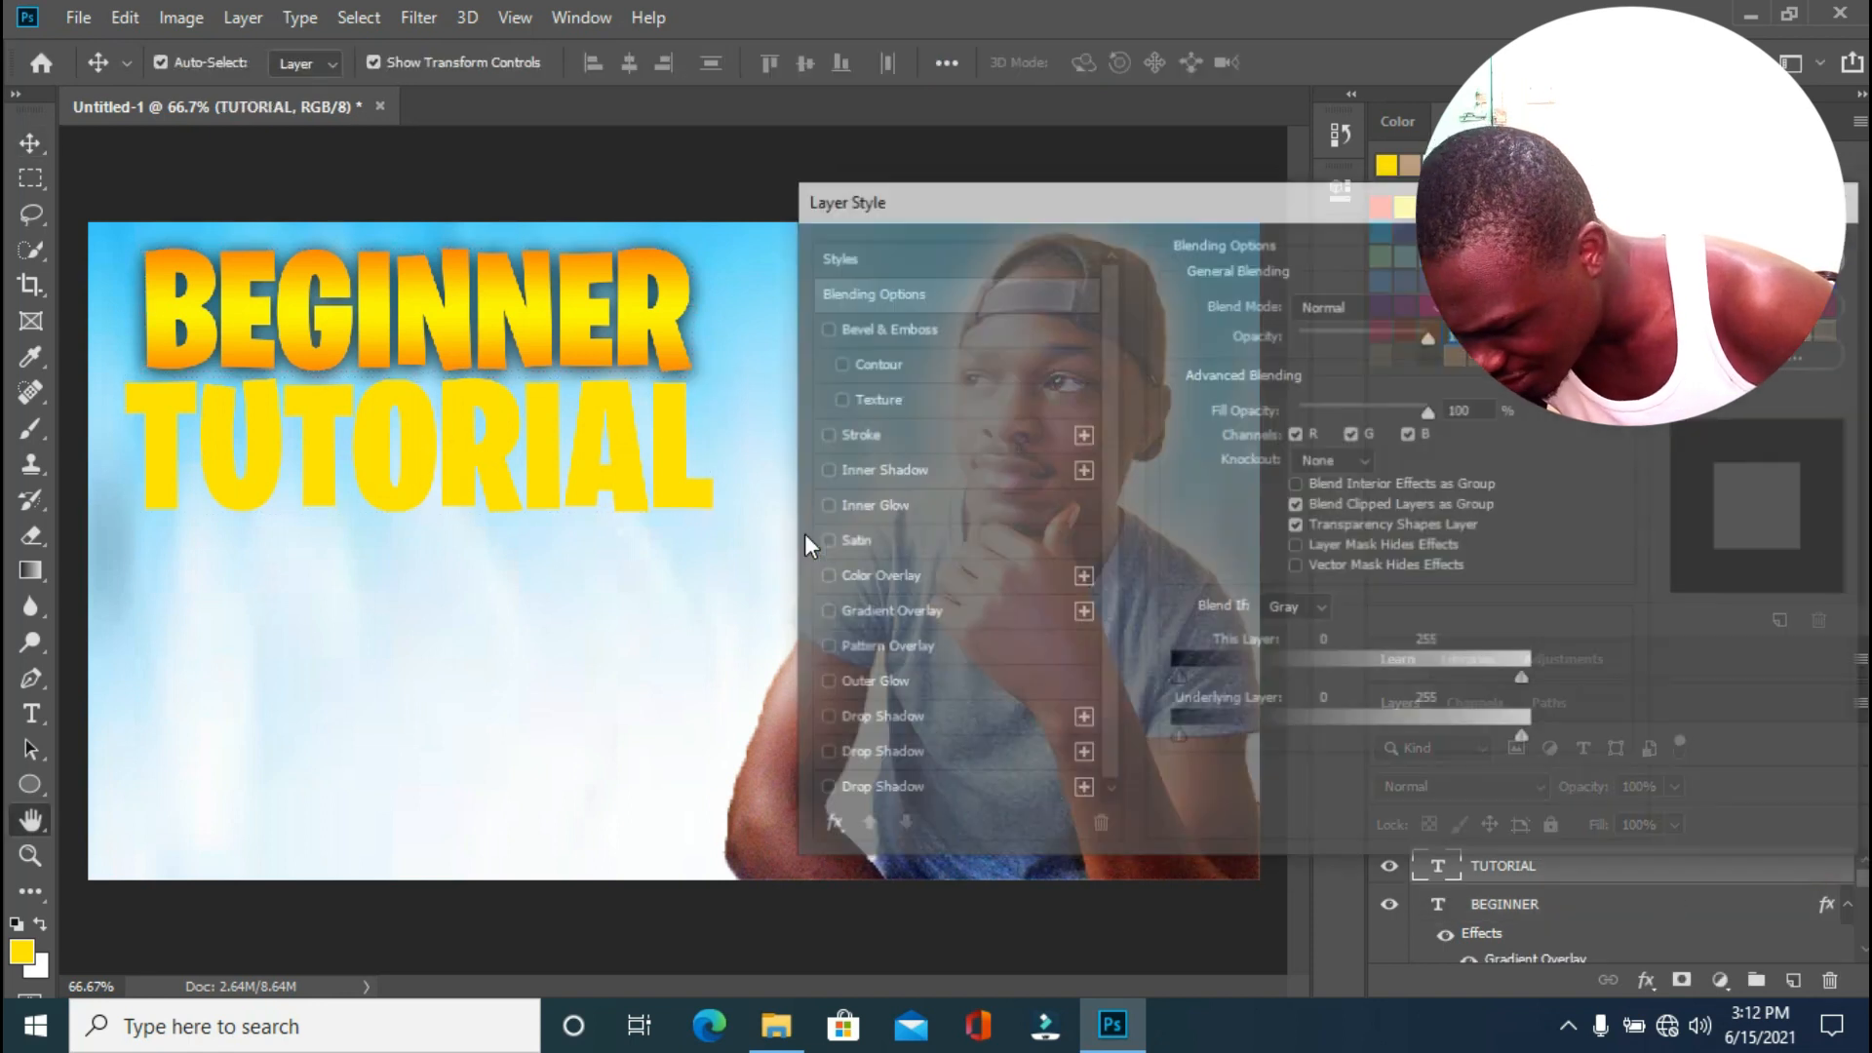
click(821, 787)
click(821, 754)
click(821, 719)
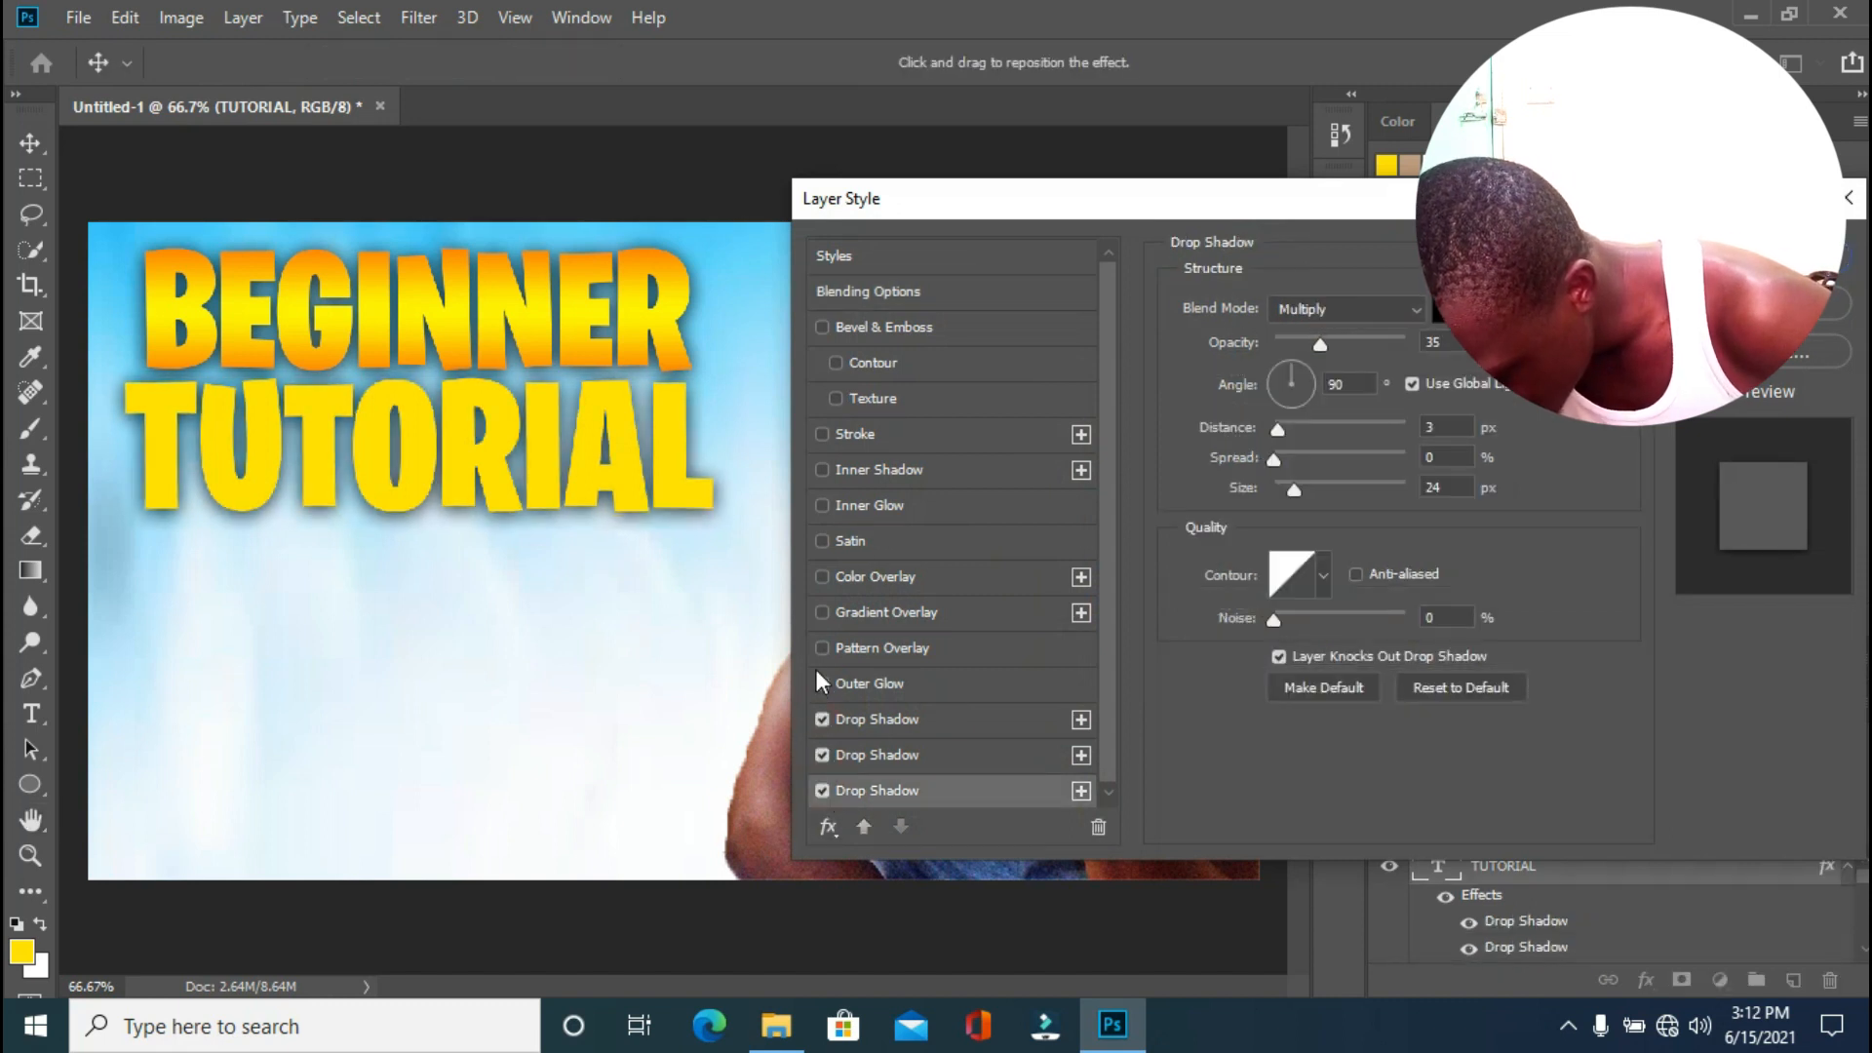
click(822, 612)
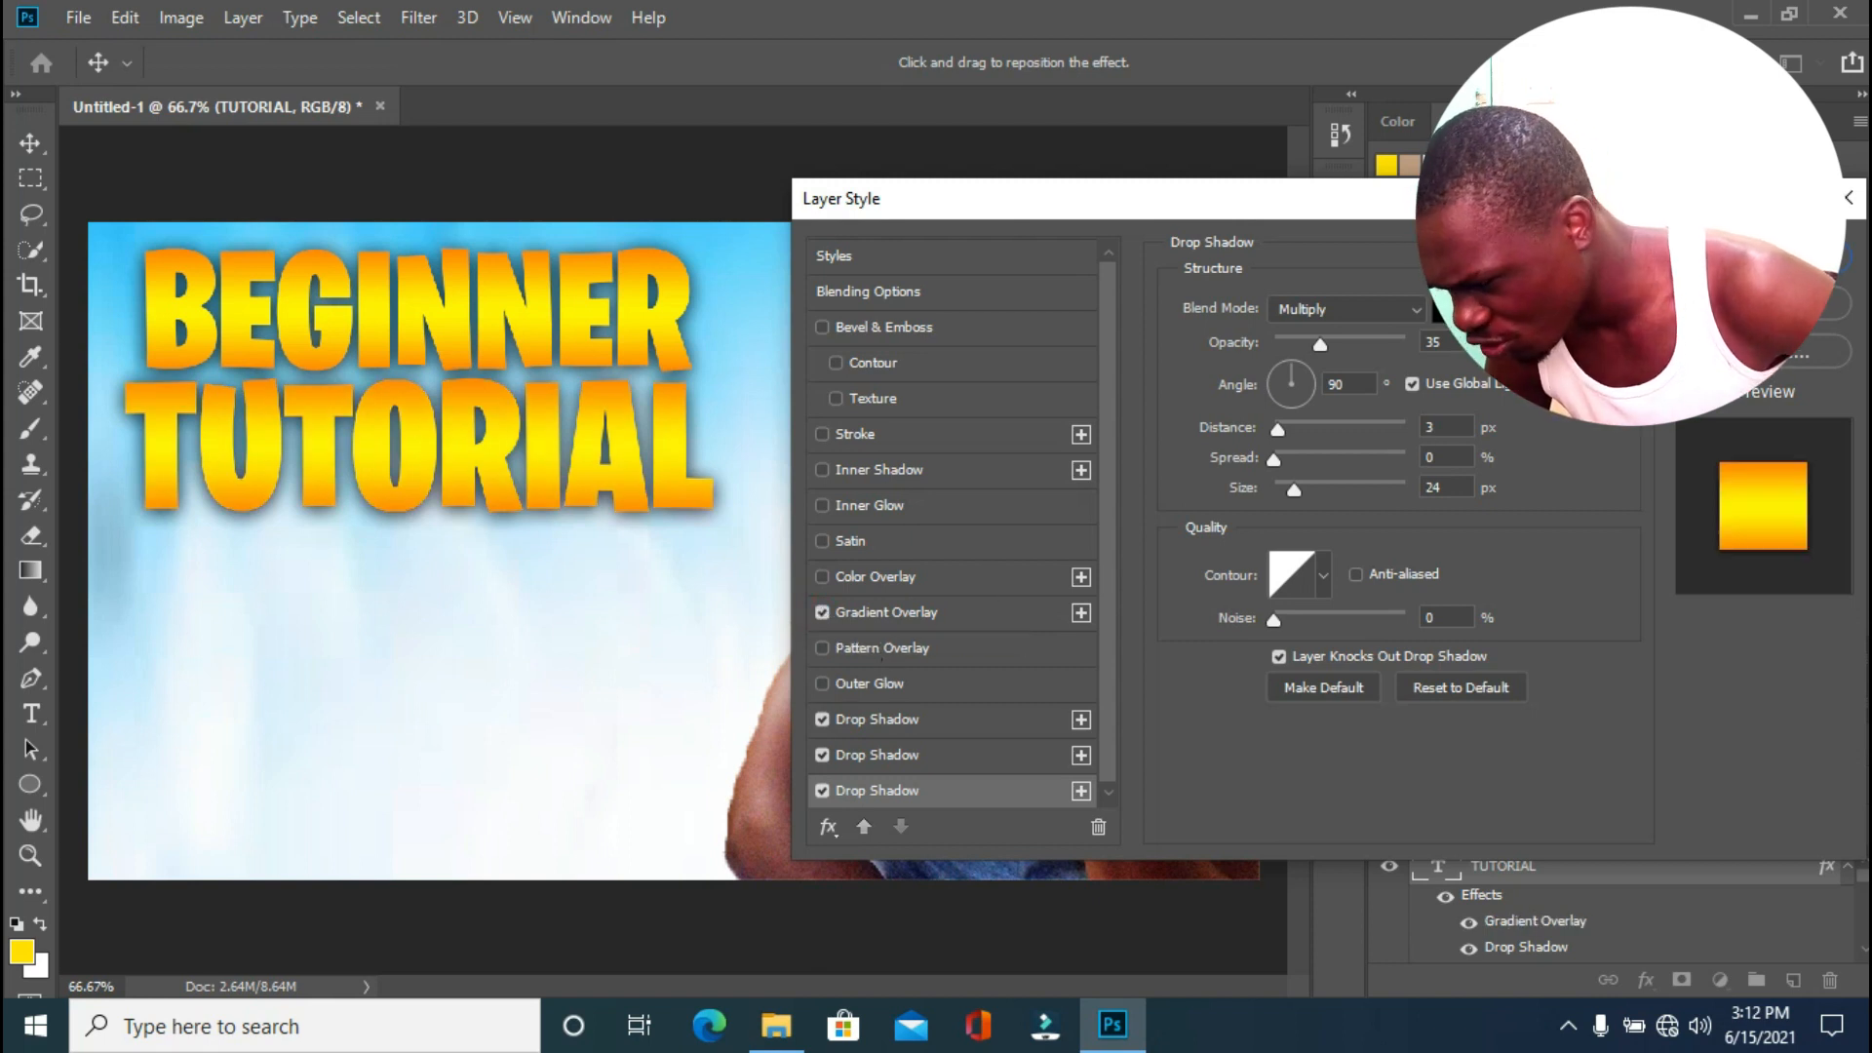
key(Return)
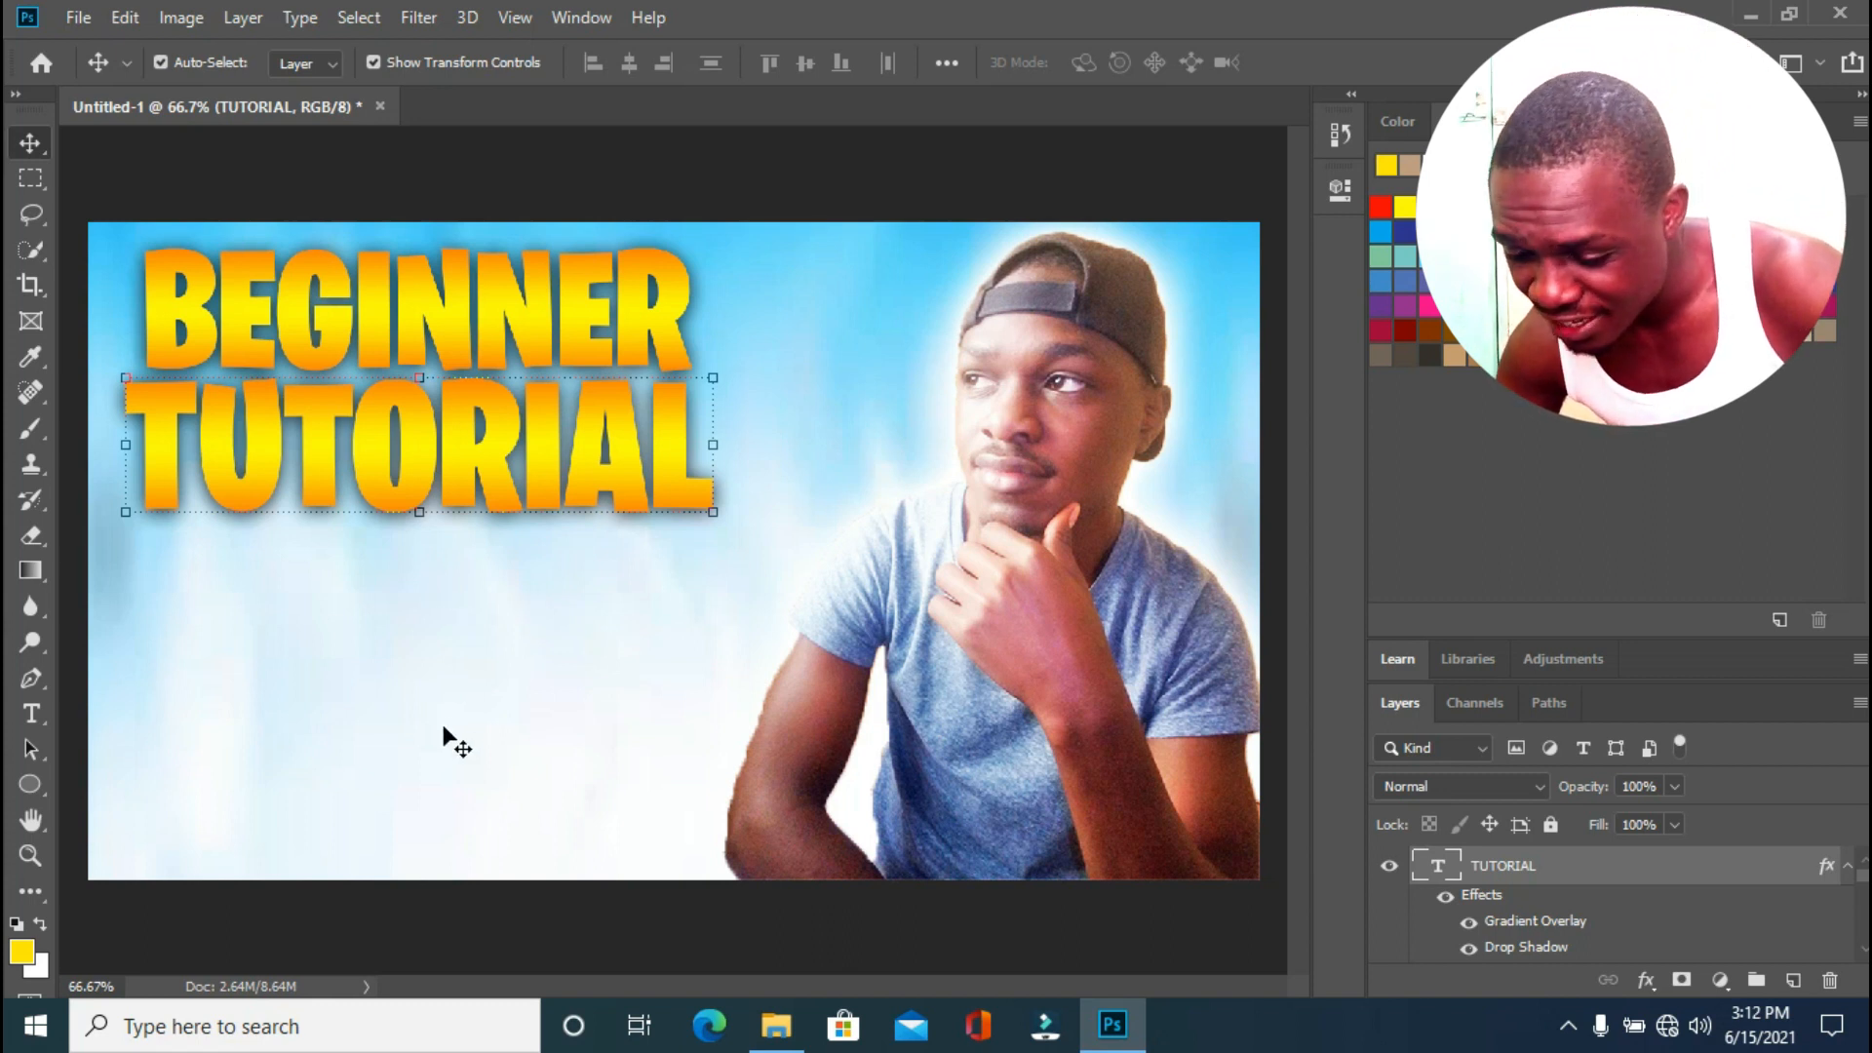
Place the surprised PNG emoji from the Downloads folder in File Explorer beneath the TUTORIAL text, scaled to about 11%.
click(776, 1025)
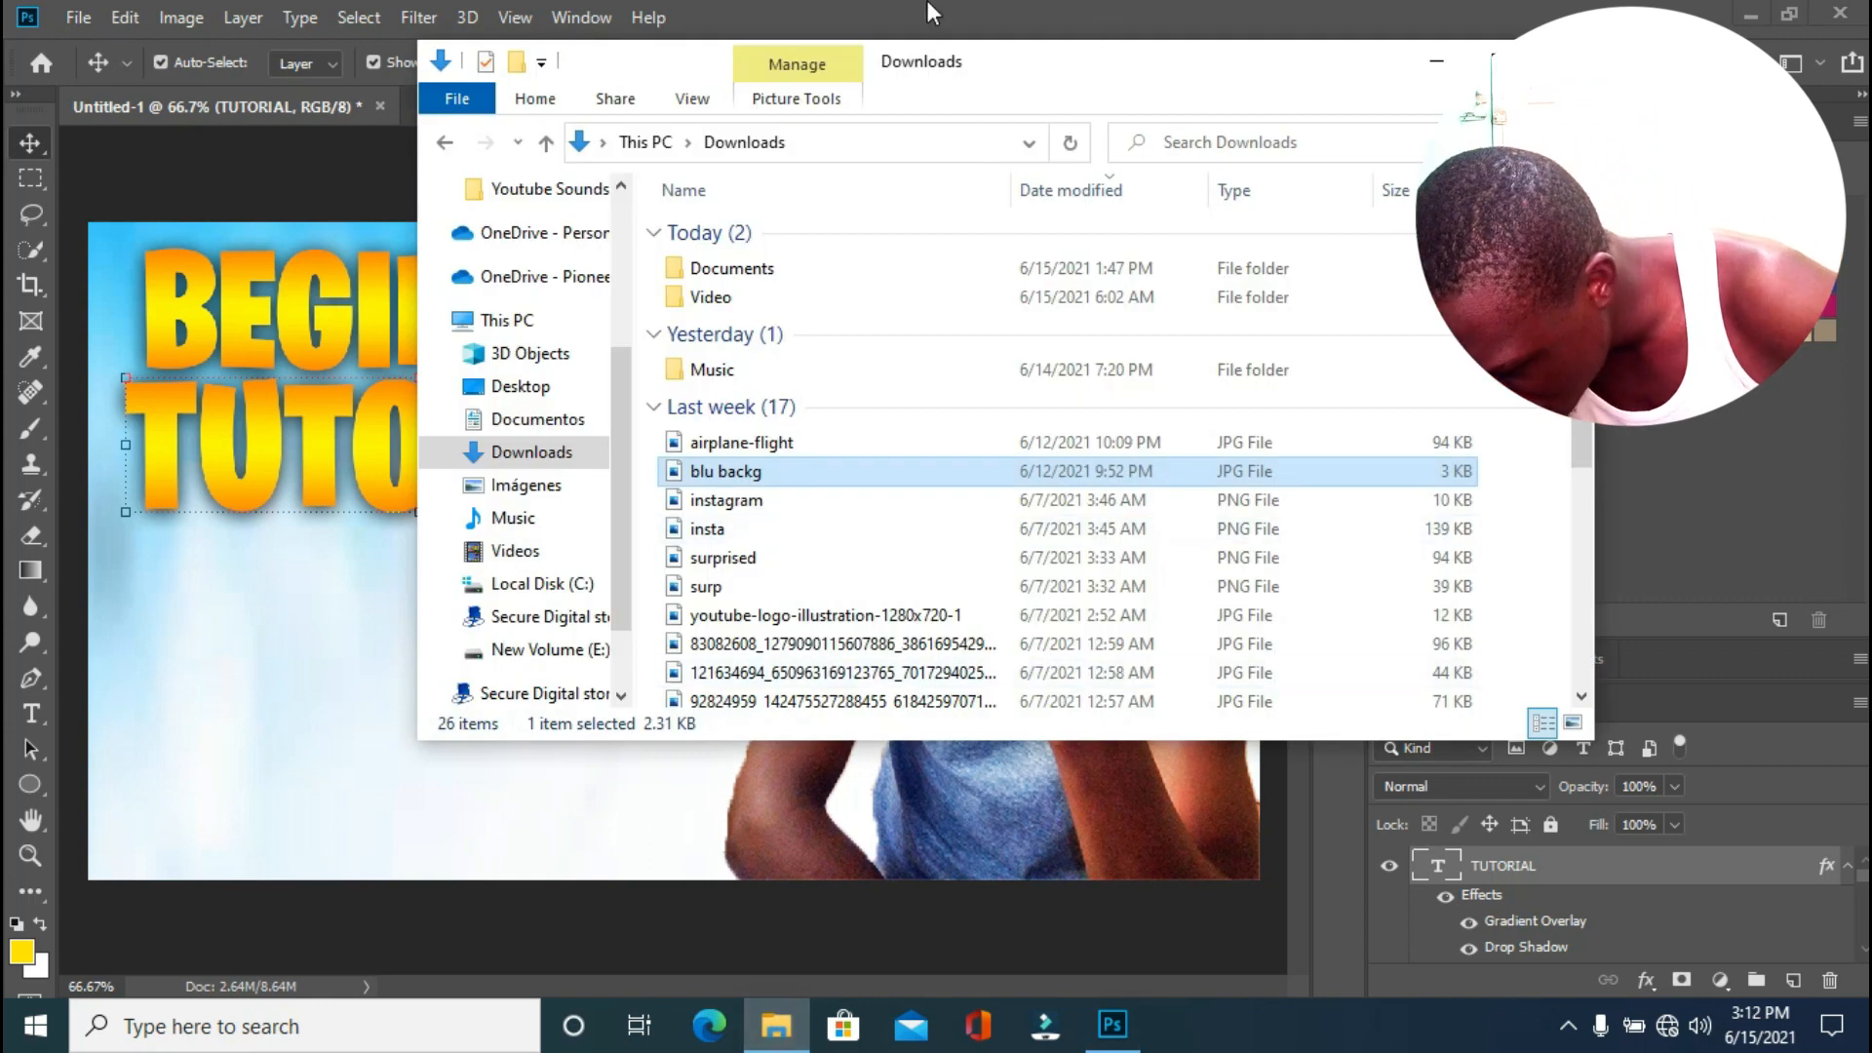
click(775, 558)
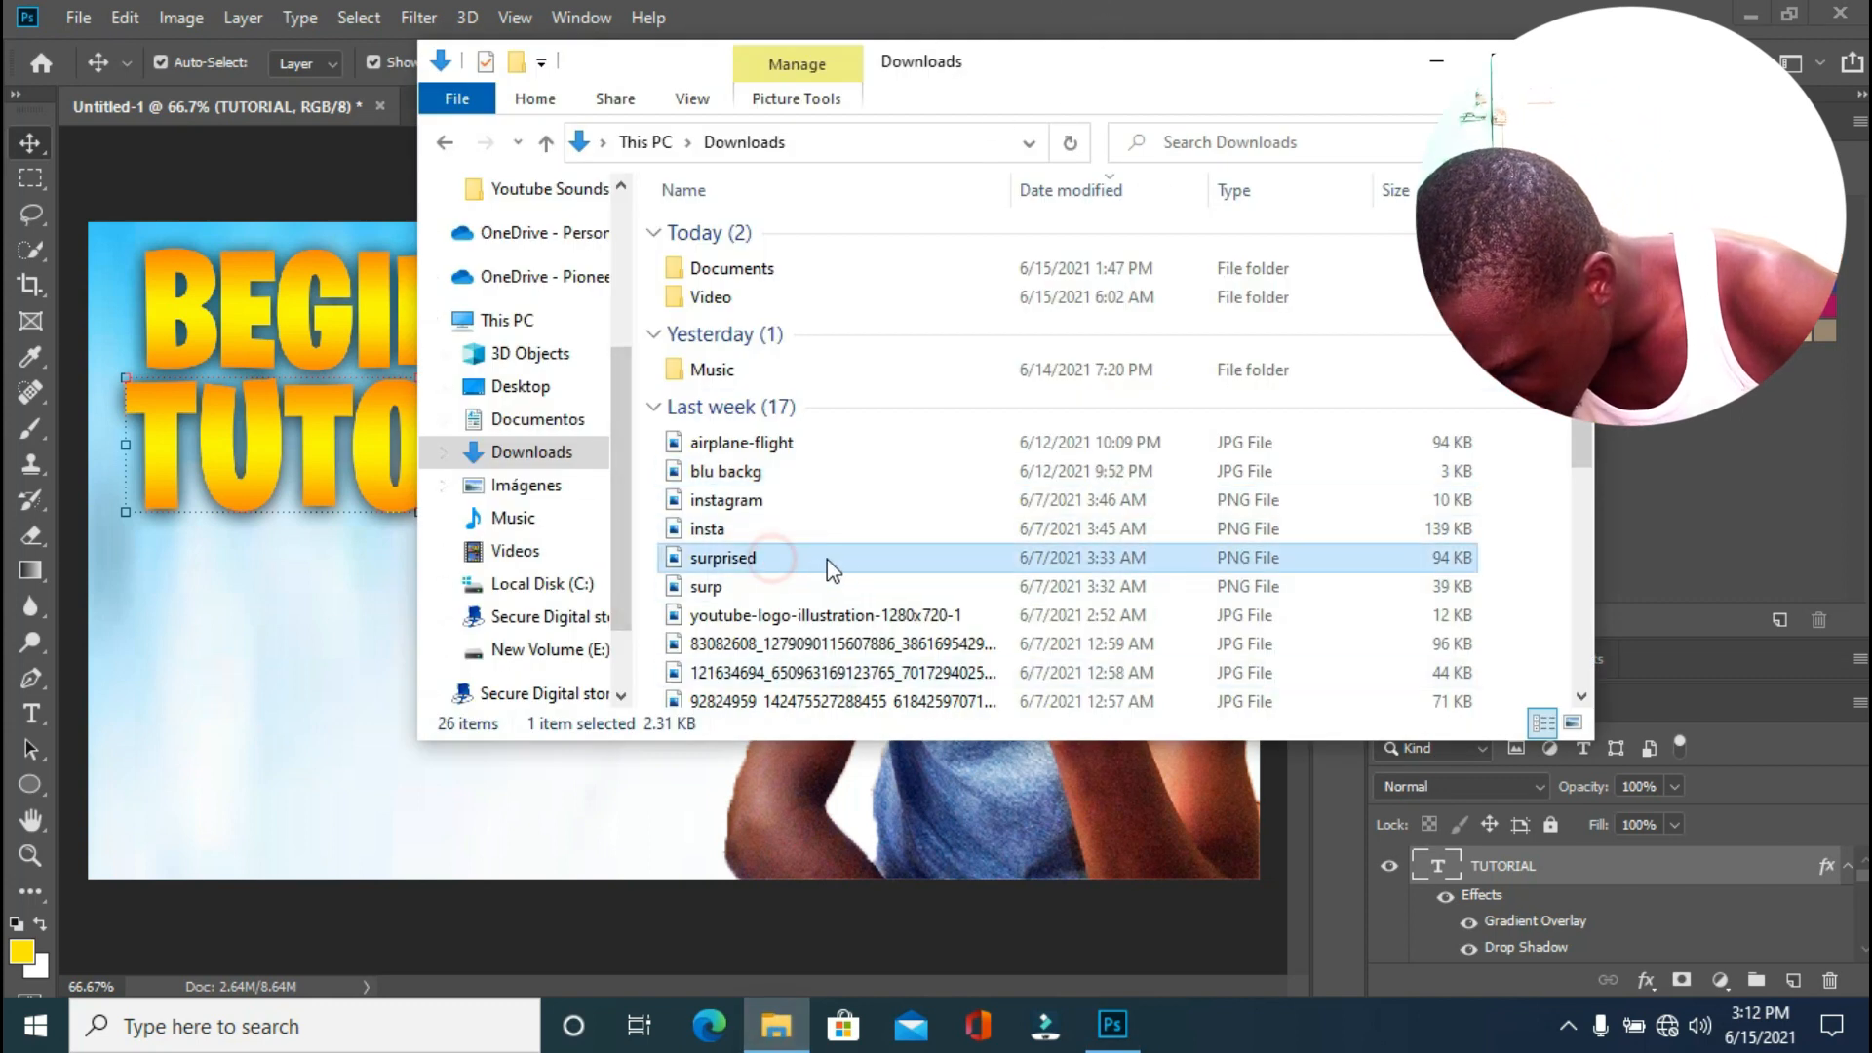
drag(869, 558, 784, 561)
click(760, 587)
drag(892, 586, 312, 652)
click(795, 563)
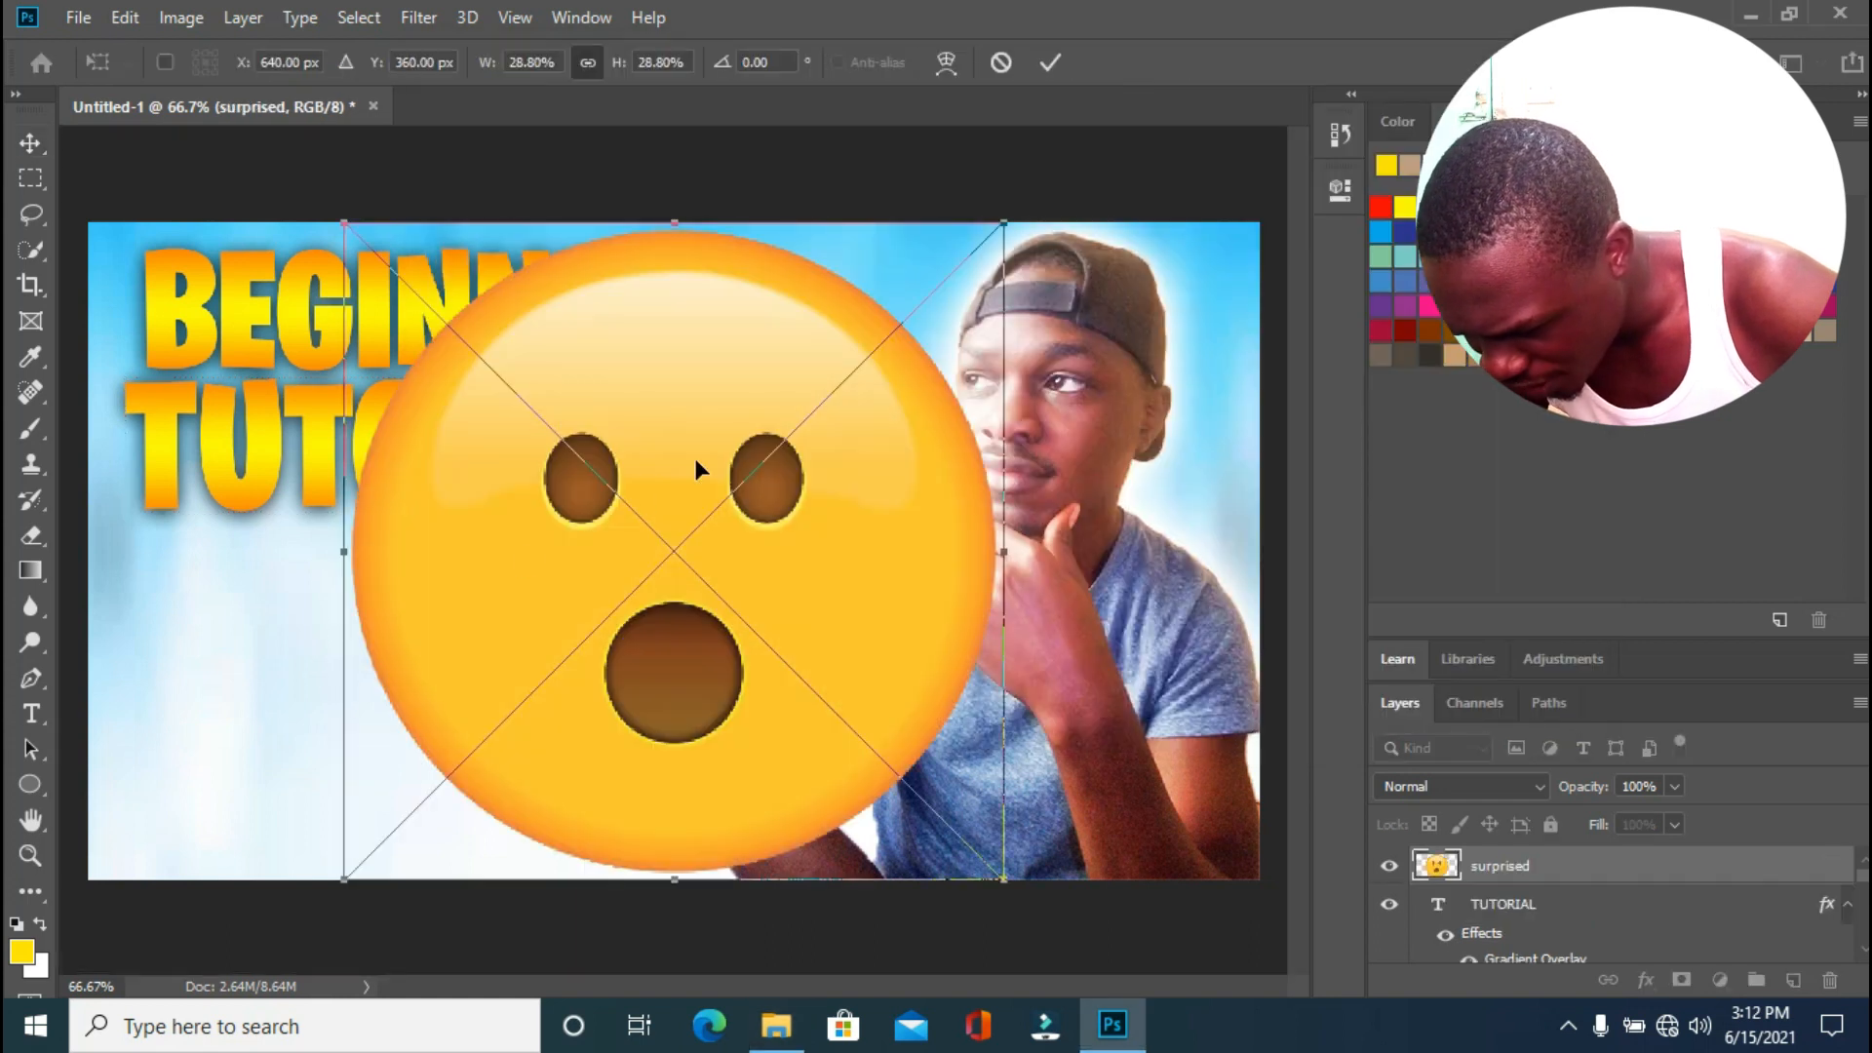
drag(994, 230, 595, 631)
drag(462, 672, 349, 590)
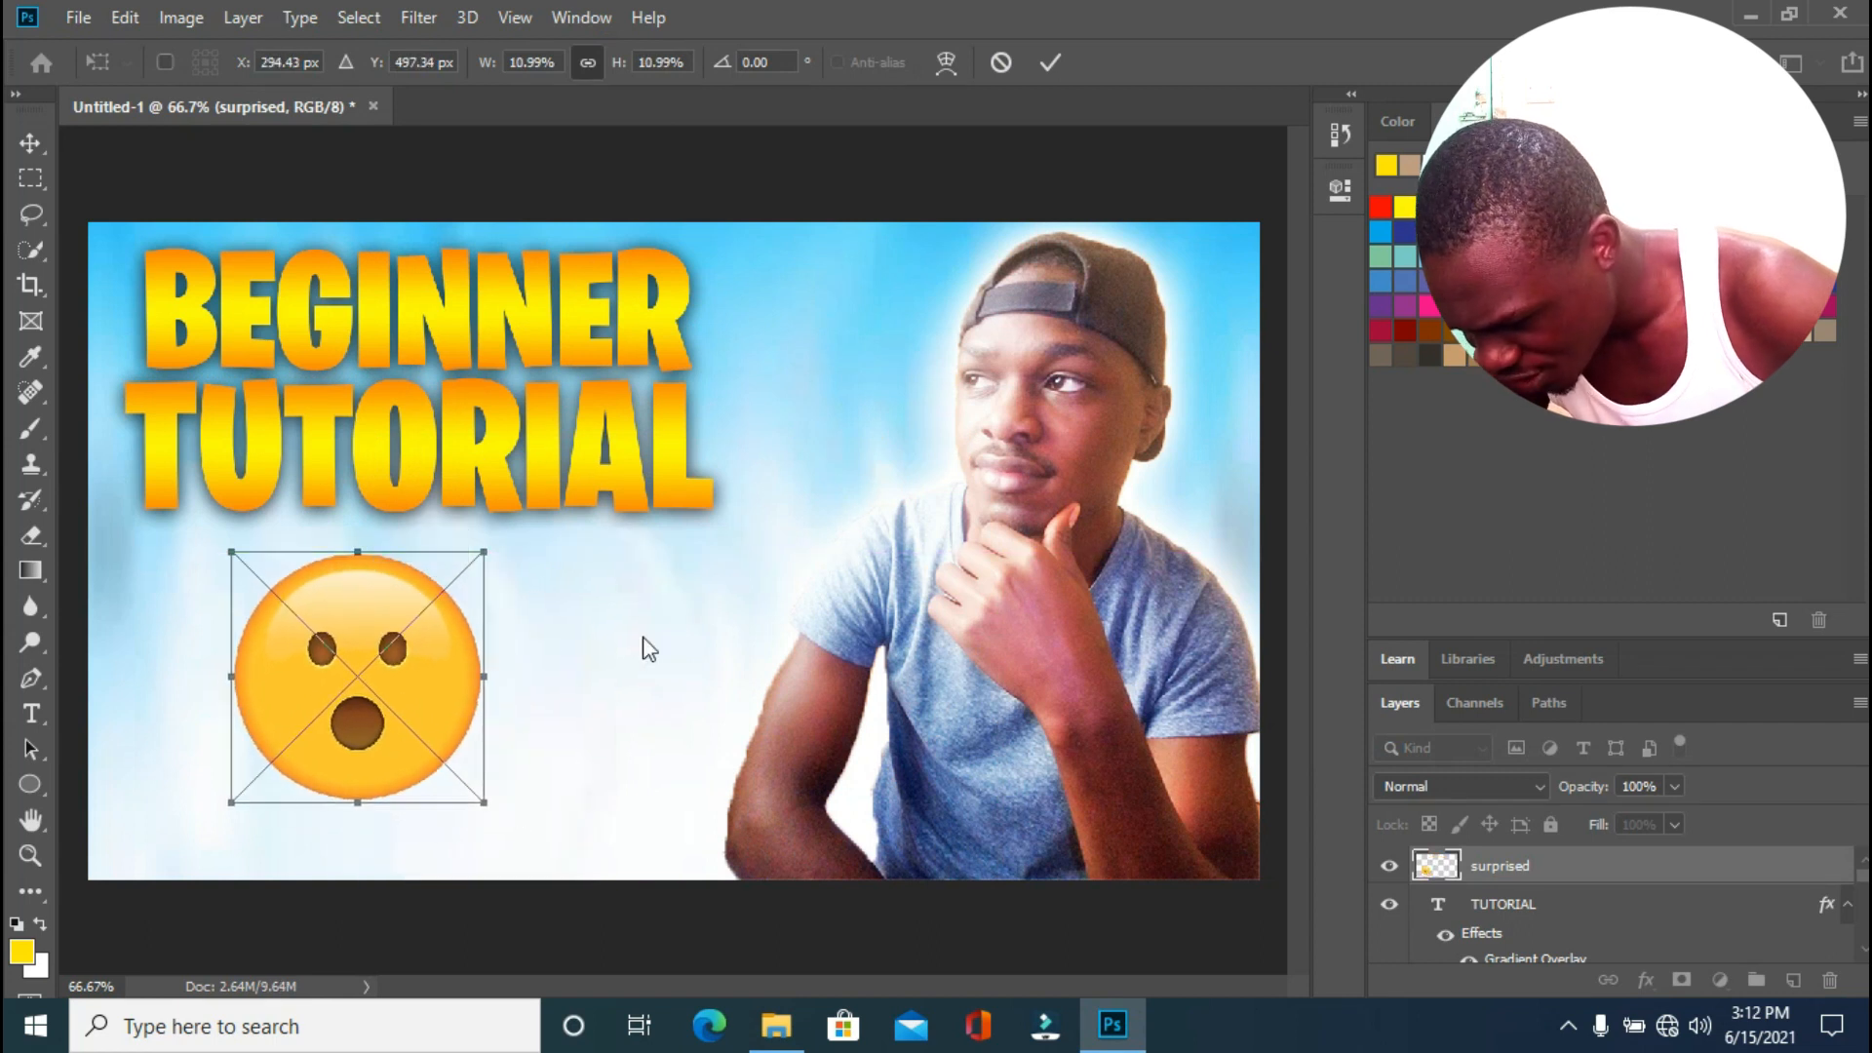